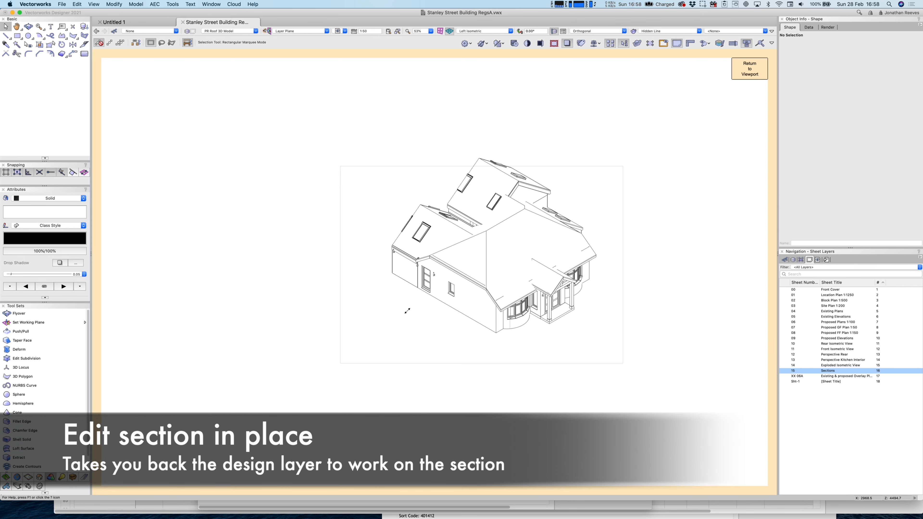
Zoom in on the cut roof section and rotate the view around it with Flyover.
{"action": "key", "text": "c"}
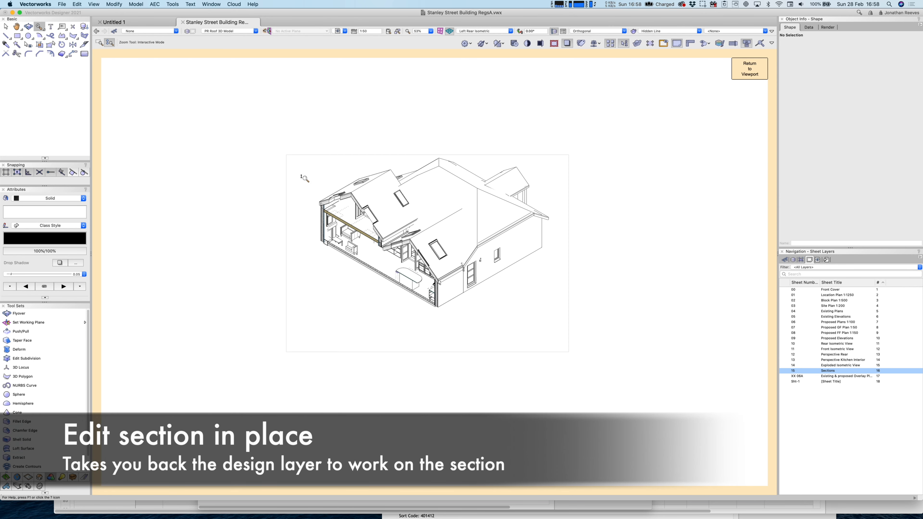
{"action": "left_click_drag", "start_coordinate": [306, 178], "coordinate": [320, 191]}
{"action": "left_click_drag", "start_coordinate": [375, 192], "coordinate": [397, 186]}
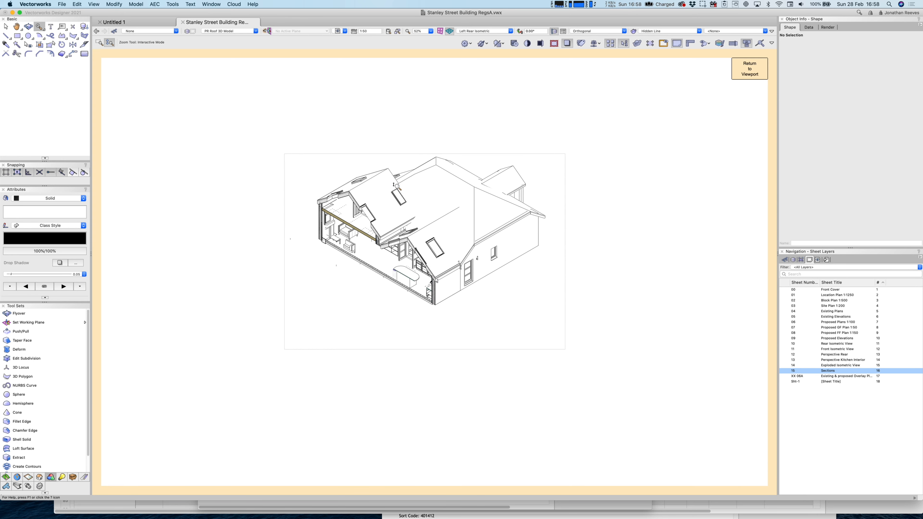
{"action": "key", "text": "u"}
{"action": "left_click_drag", "start_coordinate": [312, 178], "coordinate": [402, 264]}
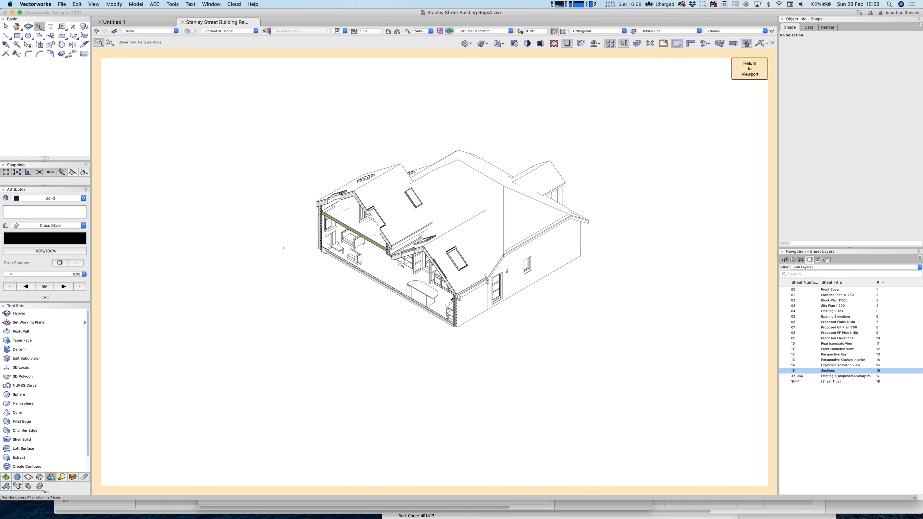
{"action": "key", "text": "shift+c"}
{"action": "left_click_drag", "start_coordinate": [380, 302], "coordinate": [469, 287]}
Render the house in OpenGL, fit it to the window, and orbit to a new angle.
{"action": "key", "text": "super+shift+g"}
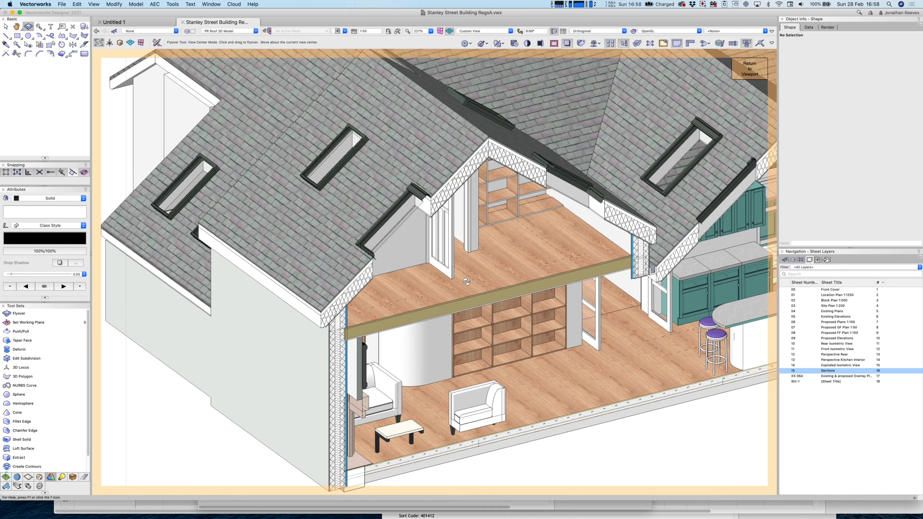
{"action": "key", "text": "super+6"}
{"action": "left_click_drag", "start_coordinate": [534, 321], "coordinate": [506, 315]}
{"action": "key", "text": "x"}
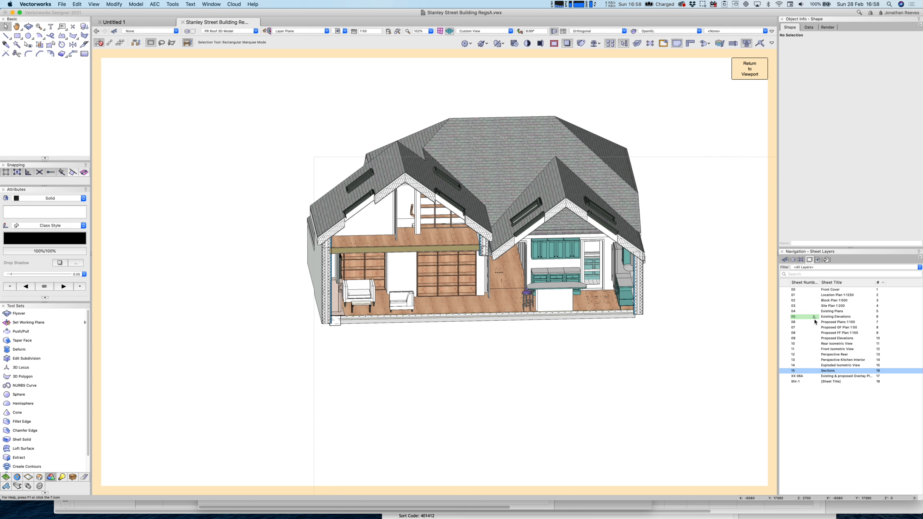
Make PR Roof 3D Model the active design layer and set Layer Options to Active Only.
{"action": "left_click", "coordinate": [838, 328]}
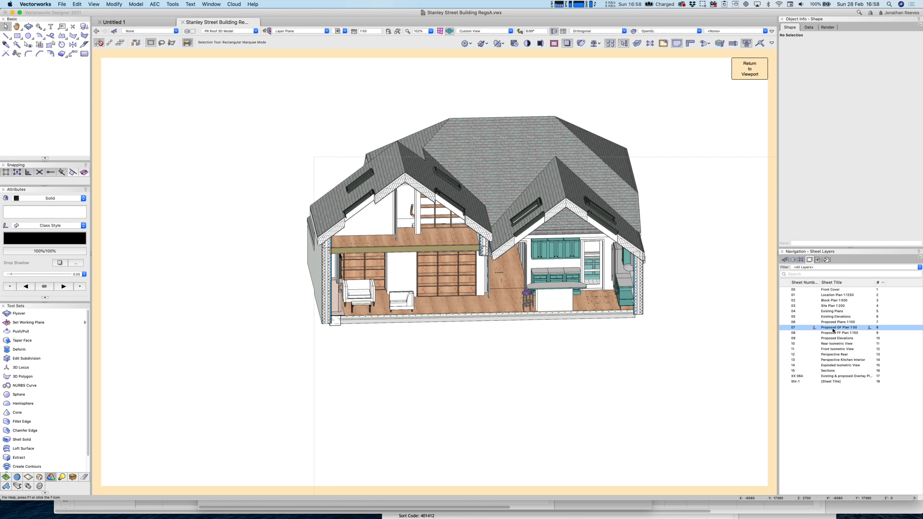
{"action": "left_click", "coordinate": [793, 261]}
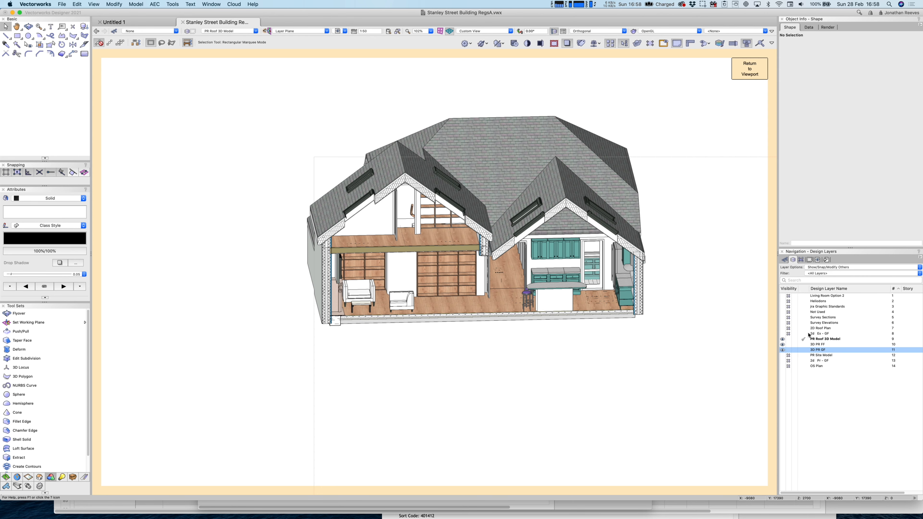
{"action": "left_click", "coordinate": [812, 340]}
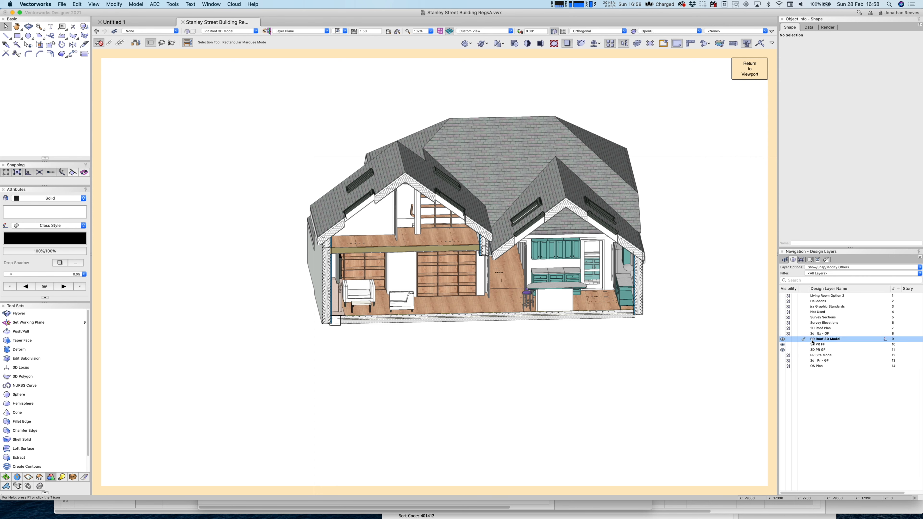
{"action": "left_click", "coordinate": [817, 267]}
{"action": "left_click", "coordinate": [823, 249]}
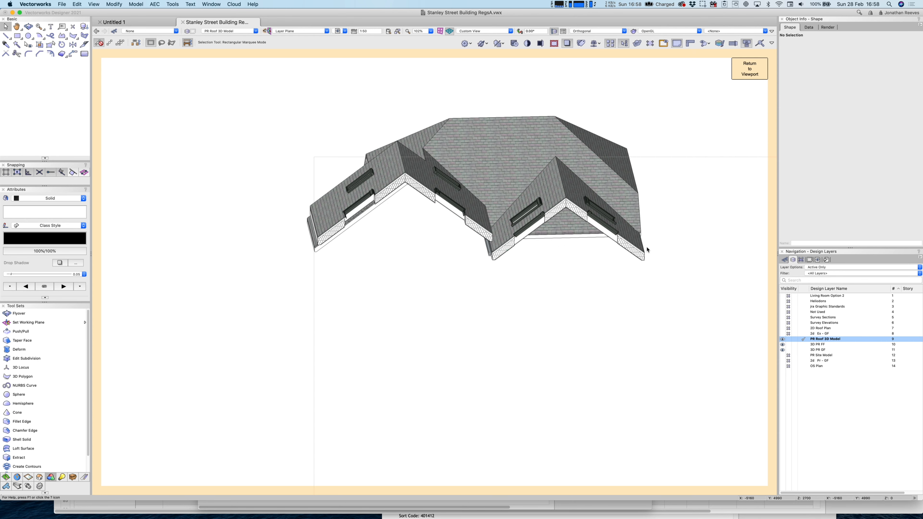
Attempt a Top/Plan view, then finish editing to return to the section viewport.
{"action": "key", "text": "super+5"}
{"action": "left_click", "coordinate": [488, 31]}
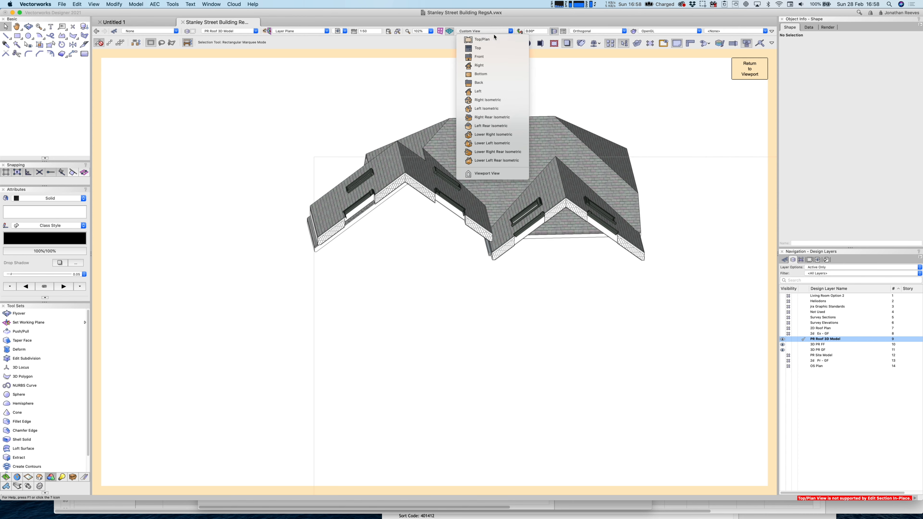
{"action": "left_click", "coordinate": [488, 39]}
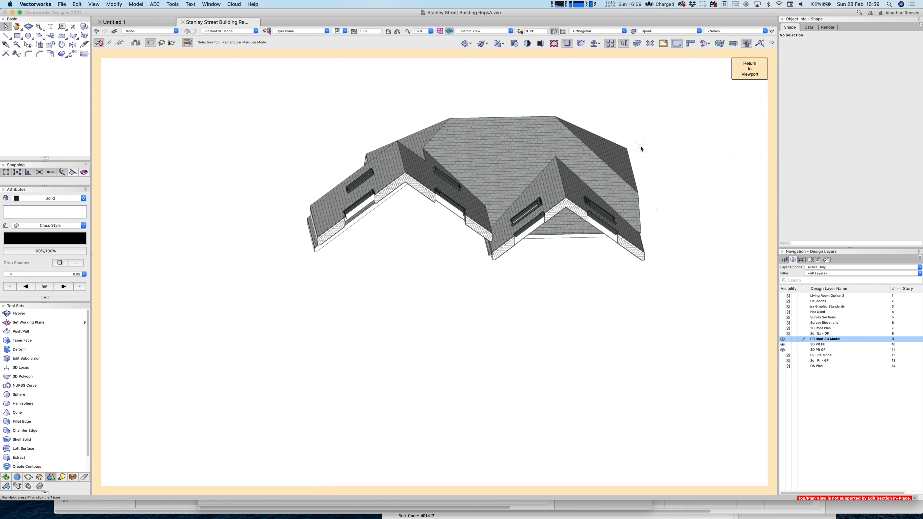
{"action": "left_click", "coordinate": [749, 68]}
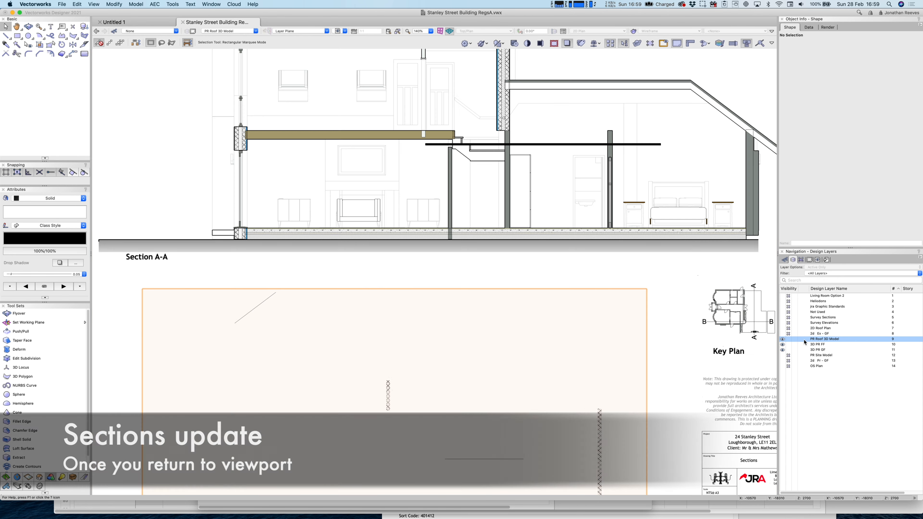
Make PR Roof 3D Model the active design layer again.
{"action": "left_click", "coordinate": [805, 341]}
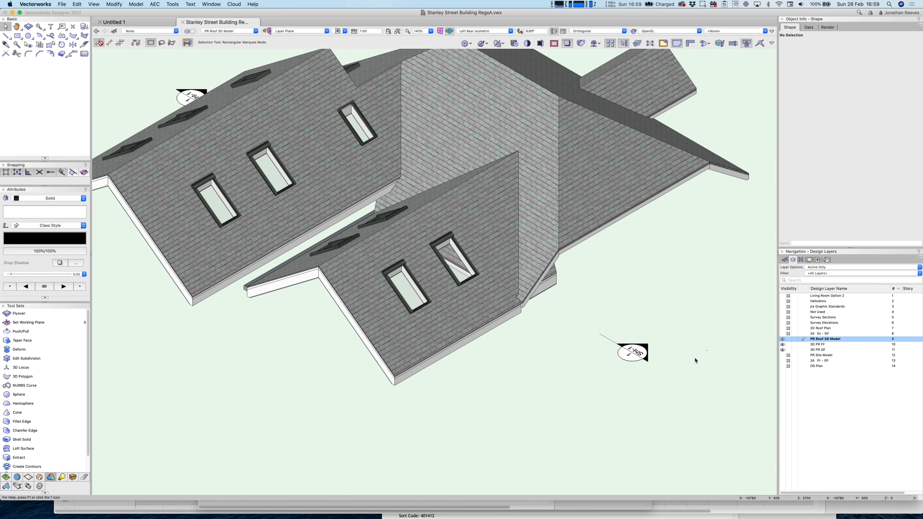
Create a new design layer named '3D PR Roof Structure' and accept its settings.
{"action": "right_click", "coordinate": [820, 399]}
{"action": "left_click", "coordinate": [825, 404]}
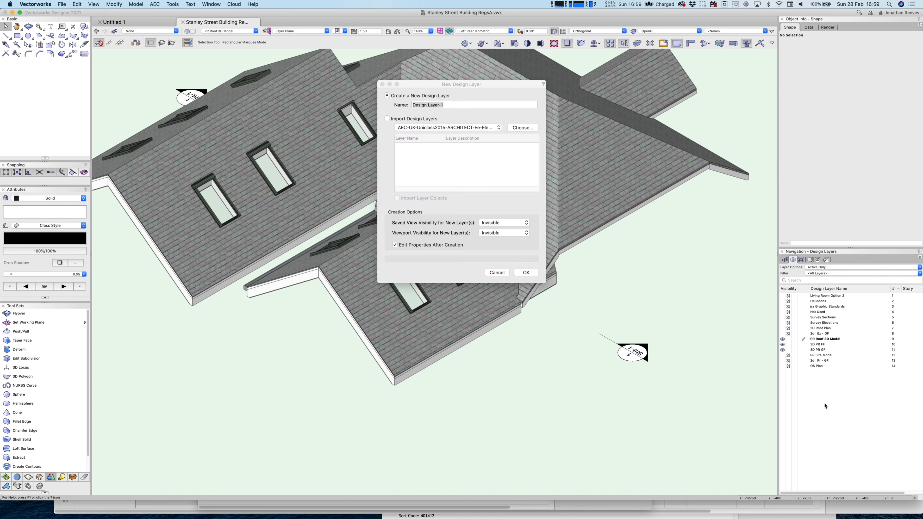
{"action": "left_click", "coordinate": [413, 105]}
{"action": "type", "text": "3D P"}
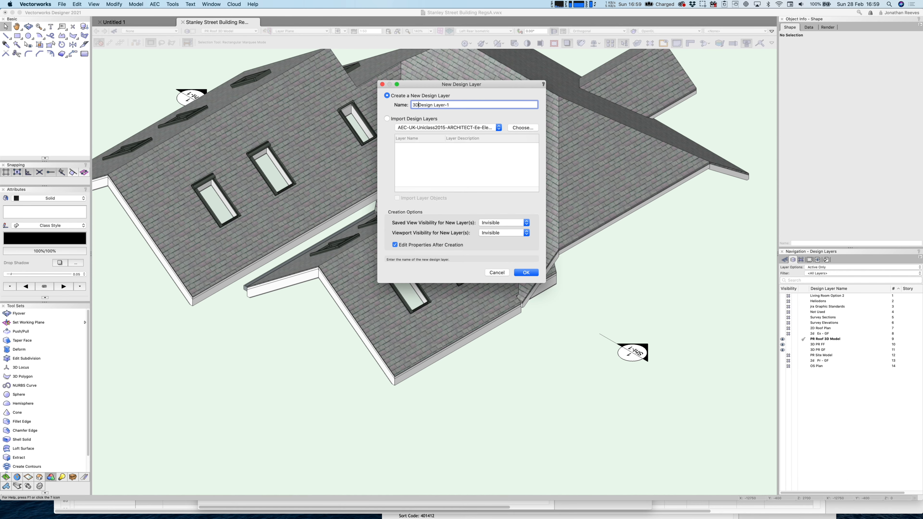
{"action": "type", "text": "R Roof Structure"}
{"action": "left_click_drag", "start_coordinate": [458, 105], "coordinate": [509, 105]}
{"action": "key", "text": "BackSpace"}
{"action": "key", "text": "Return"}
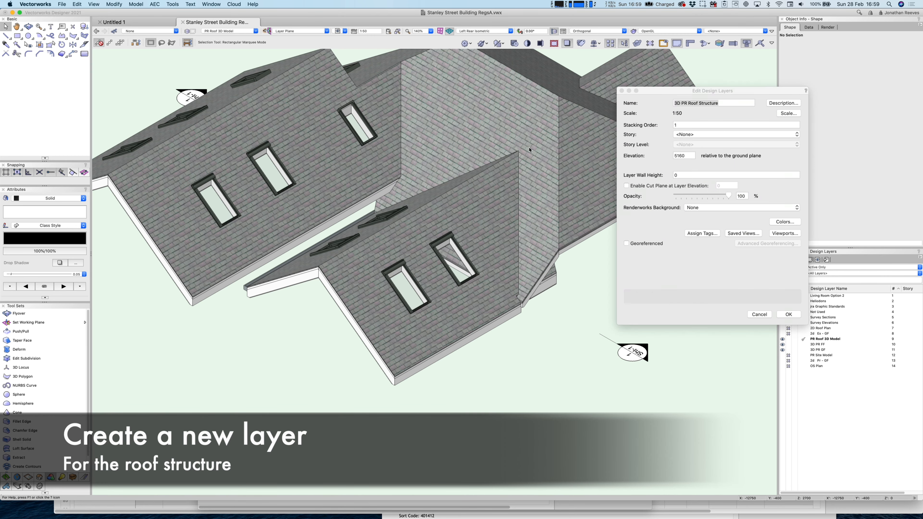
{"action": "key", "text": "Return"}
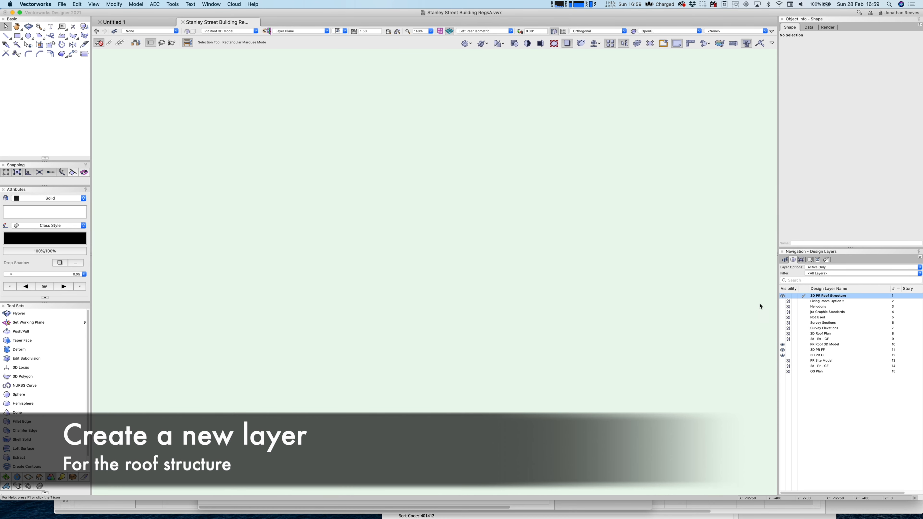
Move 3D PR Roof Structure to position 9, then rename PR Roof 3D Model to '3D PR Roof 3D Model' and activate it.
{"action": "left_click_drag", "start_coordinate": [894, 296], "coordinate": [832, 352]}
{"action": "left_click", "coordinate": [828, 344]}
{"action": "right_click", "coordinate": [824, 344]}
{"action": "left_click", "coordinate": [829, 352]}
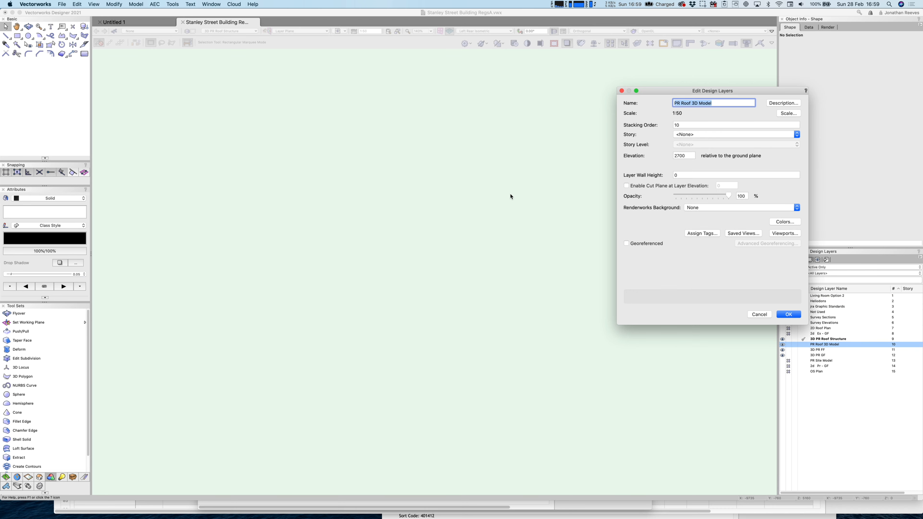
{"action": "left_click_drag", "start_coordinate": [681, 104], "coordinate": [668, 104]}
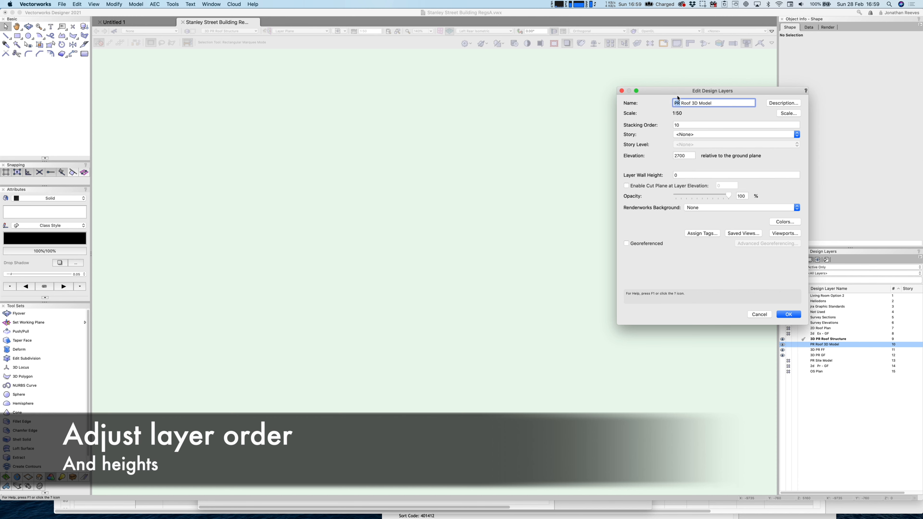
{"action": "triple_click", "coordinate": [675, 105]}
{"action": "left_click", "coordinate": [678, 102]}
{"action": "type", "text": "3D"}
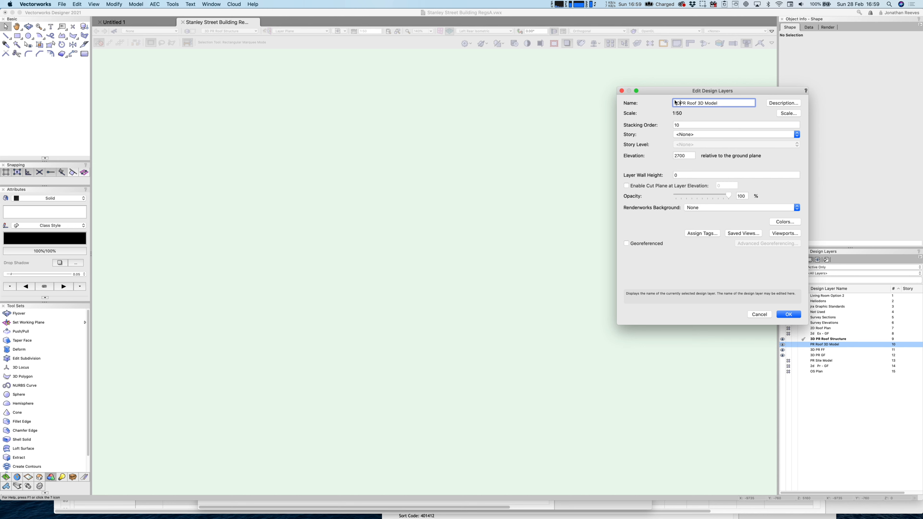
{"action": "left_click", "coordinate": [788, 315]}
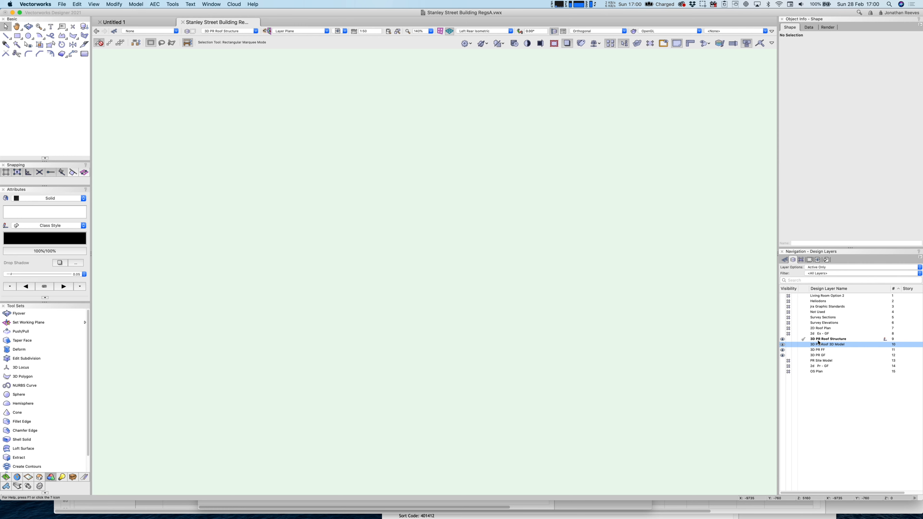
{"action": "left_click", "coordinate": [804, 345]}
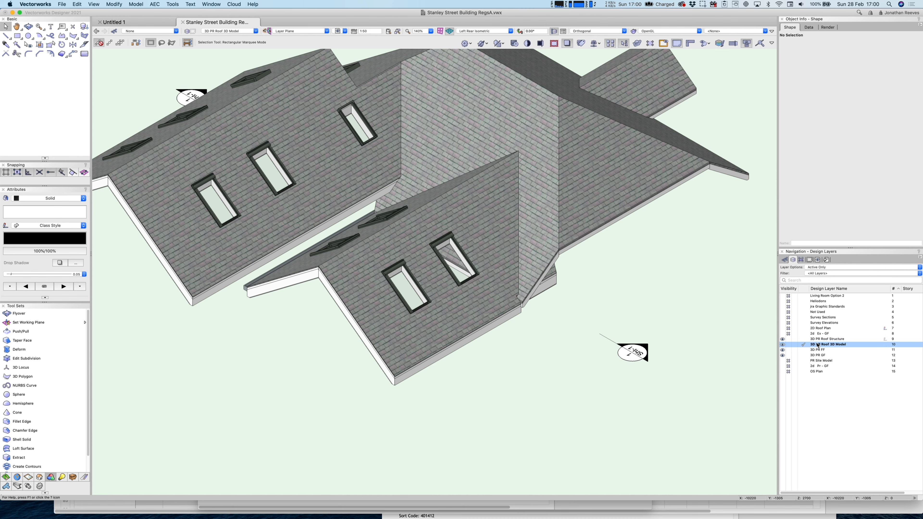
Set the 3D PR Roof Structure layer's elevation to 2700.
{"action": "right_click", "coordinate": [818, 341]}
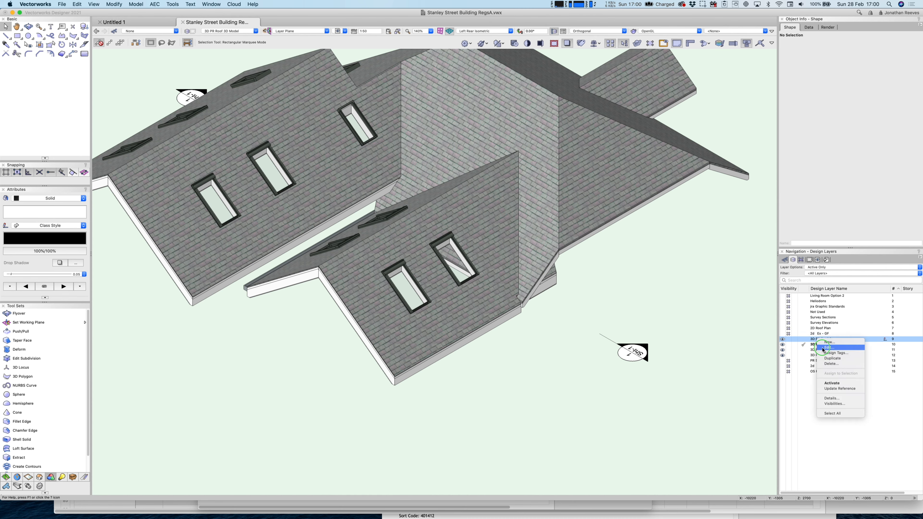
{"action": "left_click", "coordinate": [824, 348]}
{"action": "key", "text": "Tab"}
{"action": "key", "text": "Tab"}
{"action": "type", "text": "2"}
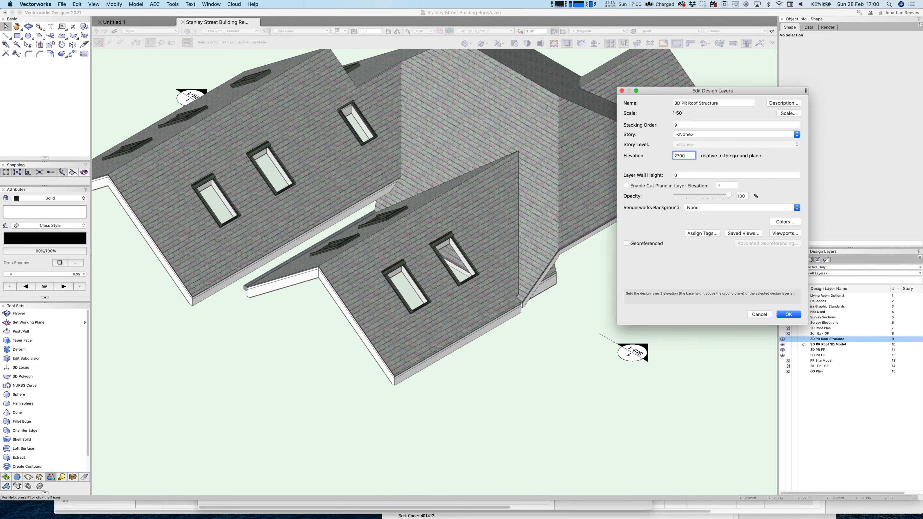
{"action": "key", "text": "Return"}
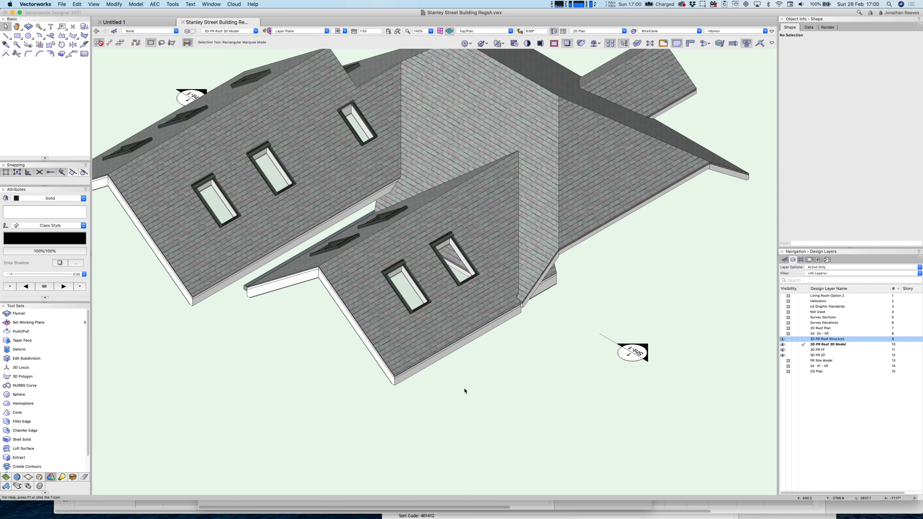
Switch to Top/Plan, zoom in on the upper rooflights, and float the Detailing tool set.
{"action": "key", "text": "super+4"}
{"action": "mouse_move", "coordinate": [429, 411]}
{"action": "middle_mouse_down"}
{"action": "mouse_move", "coordinate": [416, 397]}
{"action": "mouse_move", "coordinate": [336, 455]}
{"action": "middle_mouse_up"}
{"action": "middle_click_drag", "start_coordinate": [445, 174], "coordinate": [426, 279]}
{"action": "key", "text": "c"}
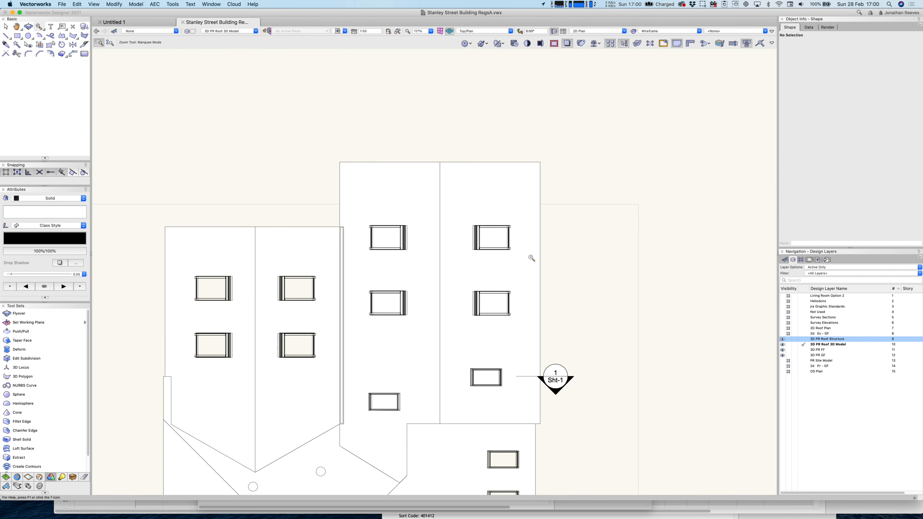
{"action": "left_click_drag", "start_coordinate": [532, 259], "coordinate": [301, 106]}
{"action": "key", "text": "x"}
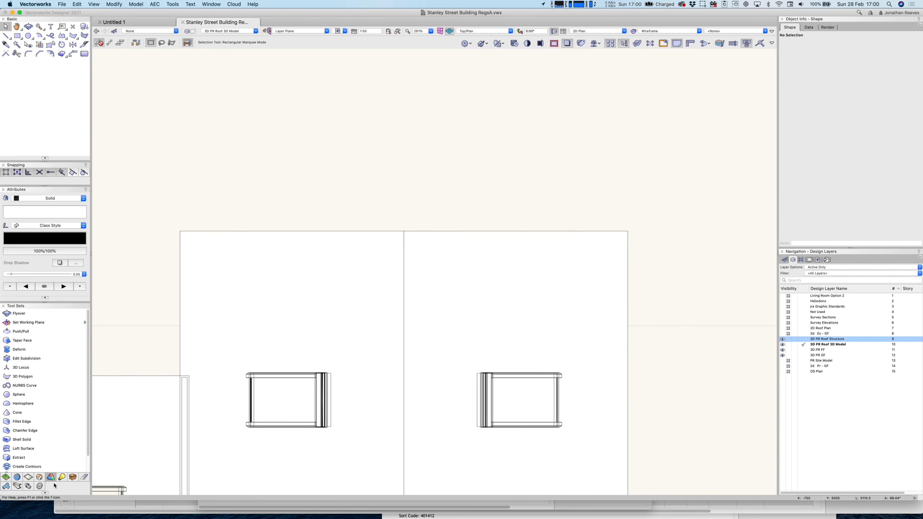
{"action": "left_click_drag", "start_coordinate": [19, 488], "coordinate": [148, 244]}
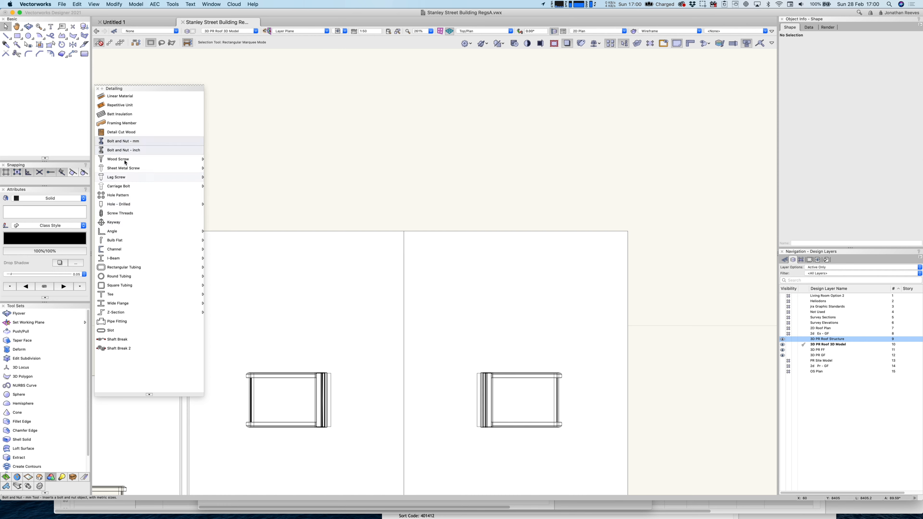
Draw a framing member beam along the roof's top edge.
{"action": "left_click", "coordinate": [131, 124]}
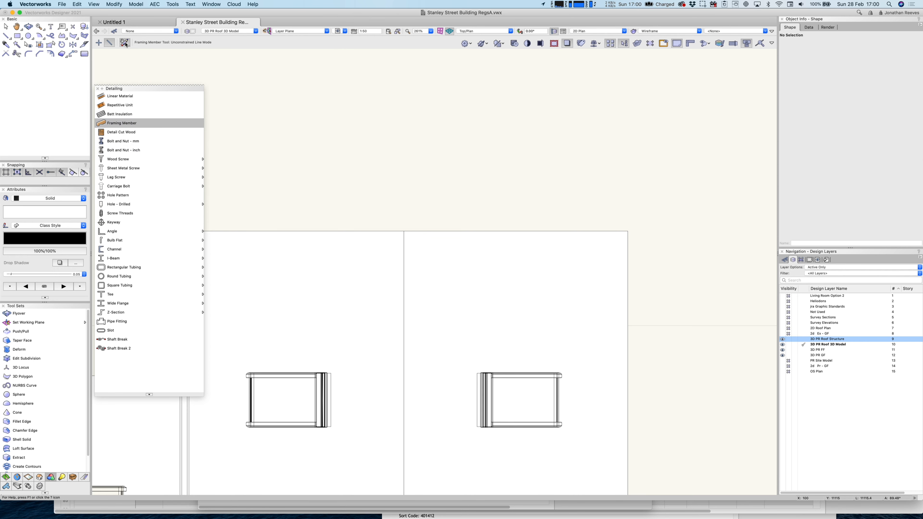
{"action": "scroll", "coordinate": [514, 253], "scroll_direction": "down", "scroll_amount": 2}
{"action": "left_click", "coordinate": [433, 236]}
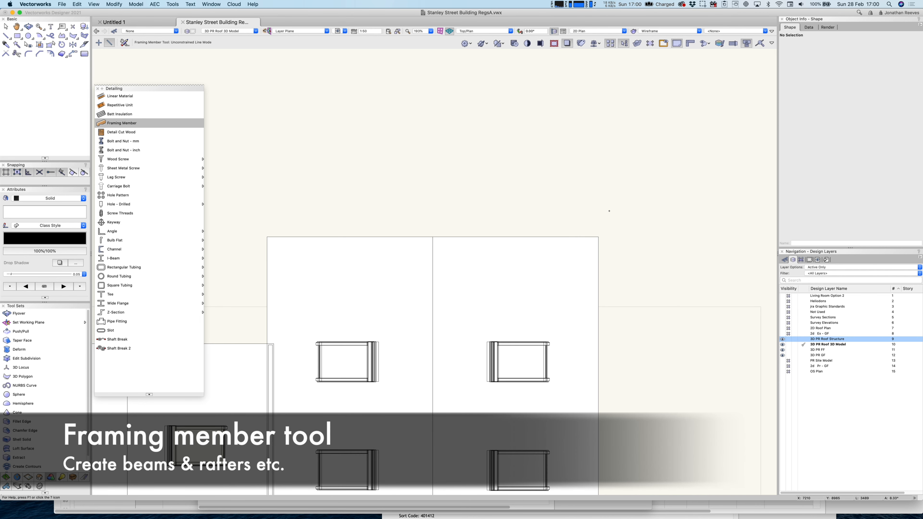
{"action": "left_click", "coordinate": [432, 237]}
{"action": "key", "text": "x"}
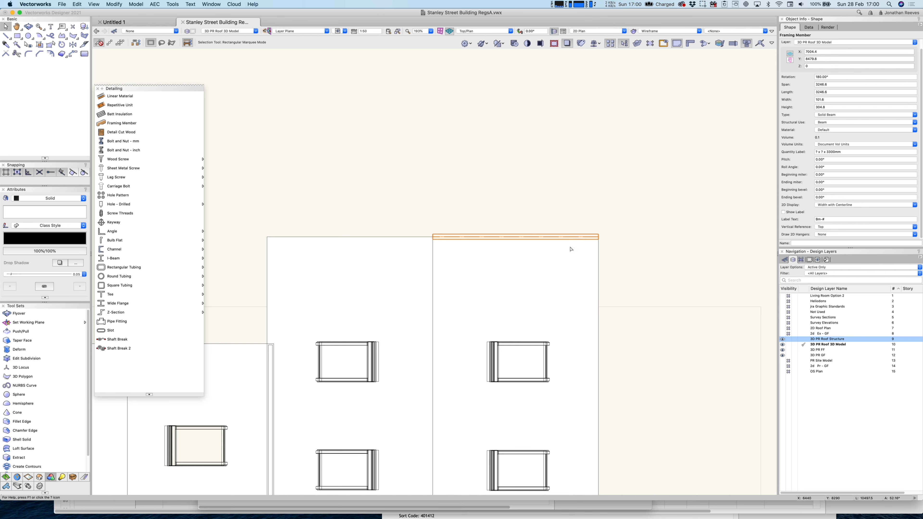
Check the roof face's 37° angle, then select the beam and view it in rendered isometric.
{"action": "left_click", "coordinate": [569, 272]}
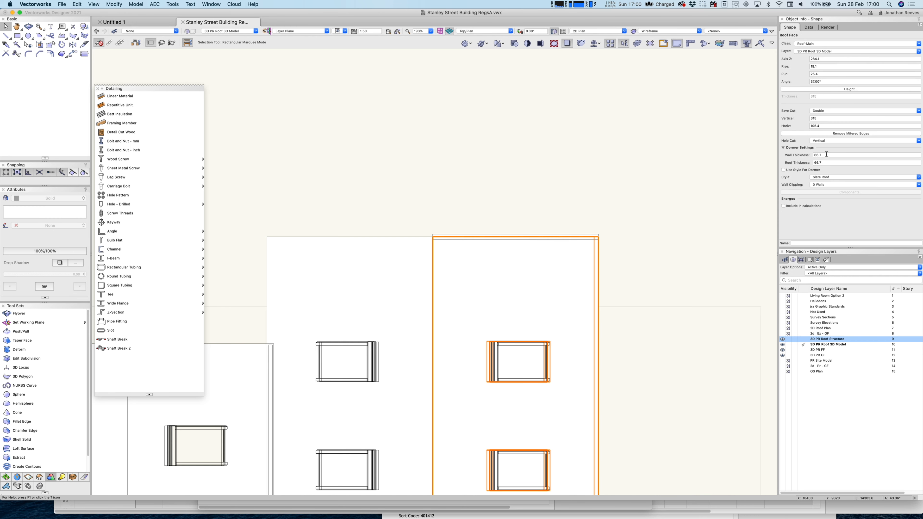
{"action": "left_click", "coordinate": [825, 82]}
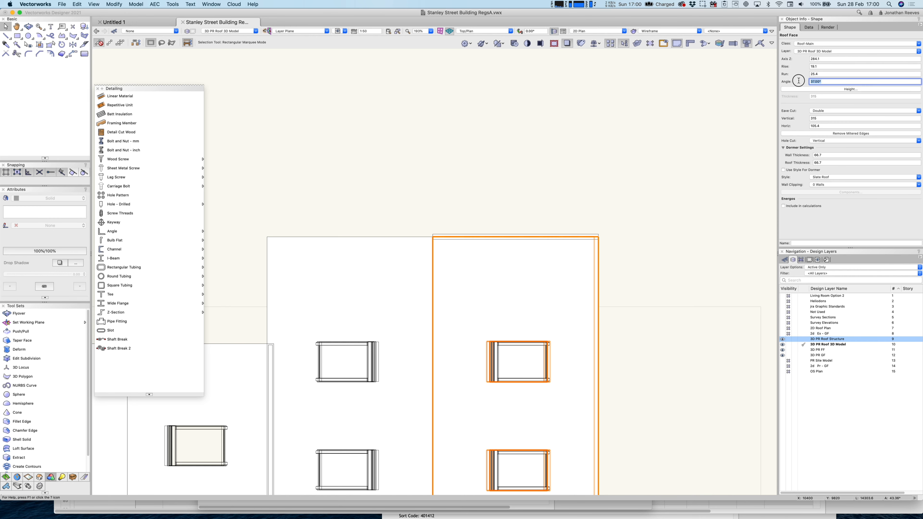
{"action": "type", "text": "x"}
{"action": "left_click", "coordinate": [579, 186]}
{"action": "left_click", "coordinate": [572, 235]}
{"action": "key", "text": "9"}
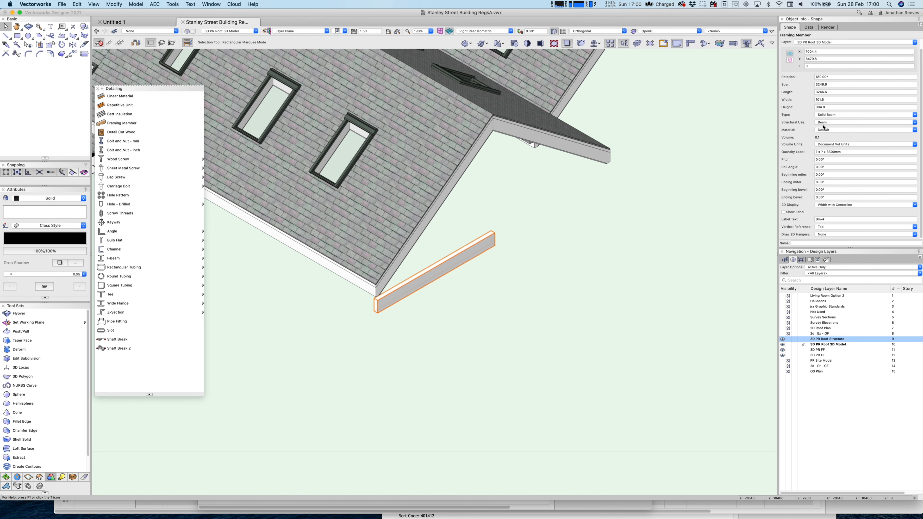
Change the beam to a Rafter with a 37° pitch and a width of 25.
{"action": "left_click", "coordinate": [830, 116]}
{"action": "left_click", "coordinate": [831, 124]}
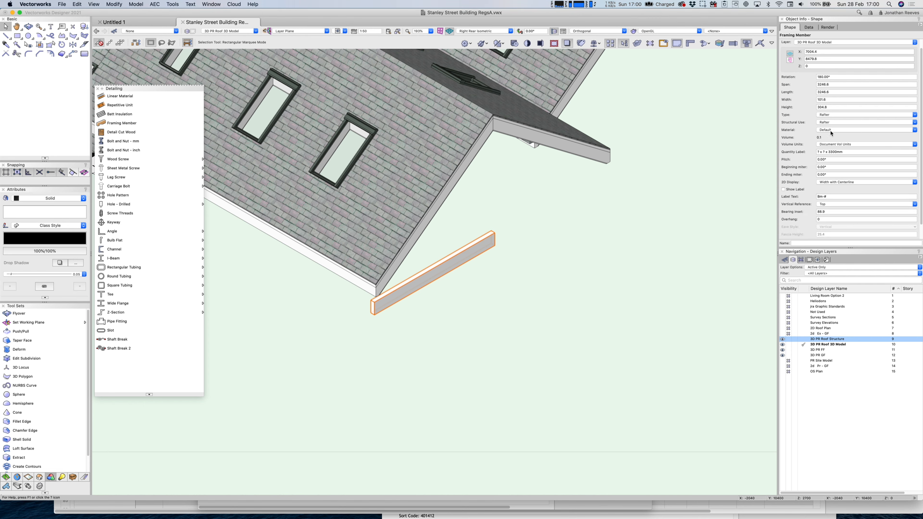
{"action": "left_click", "coordinate": [829, 159]}
{"action": "type", "text": "37"}
{"action": "key", "text": "Return"}
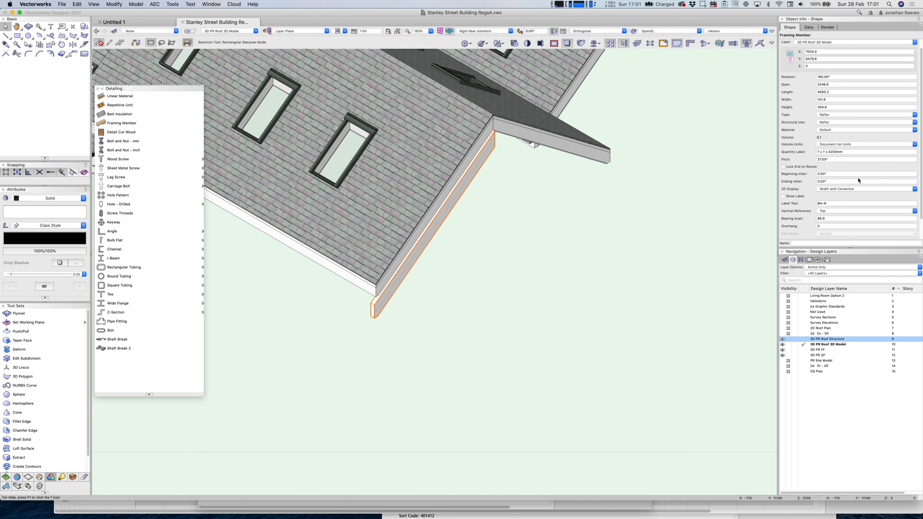
{"action": "left_click", "coordinate": [834, 99]}
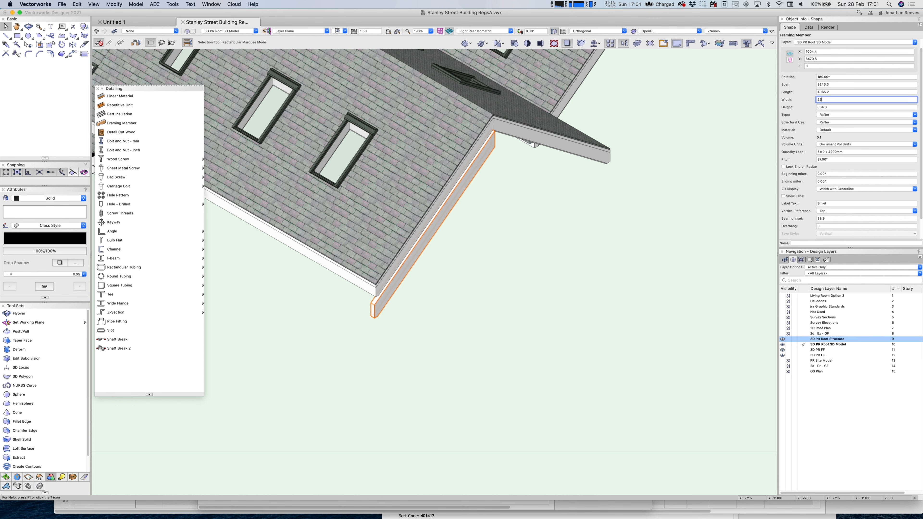
{"action": "key", "text": "Return"}
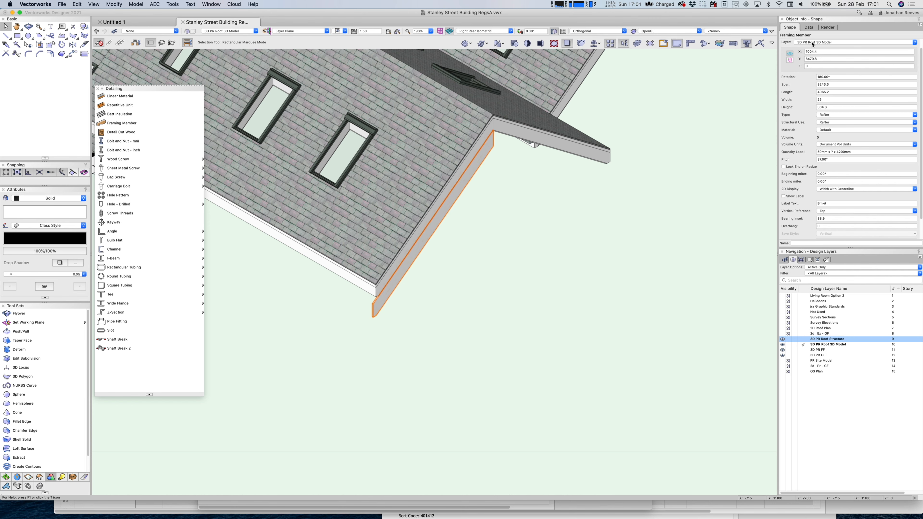
{"action": "scroll", "coordinate": [809, 47], "scroll_direction": "up", "scroll_amount": 2}
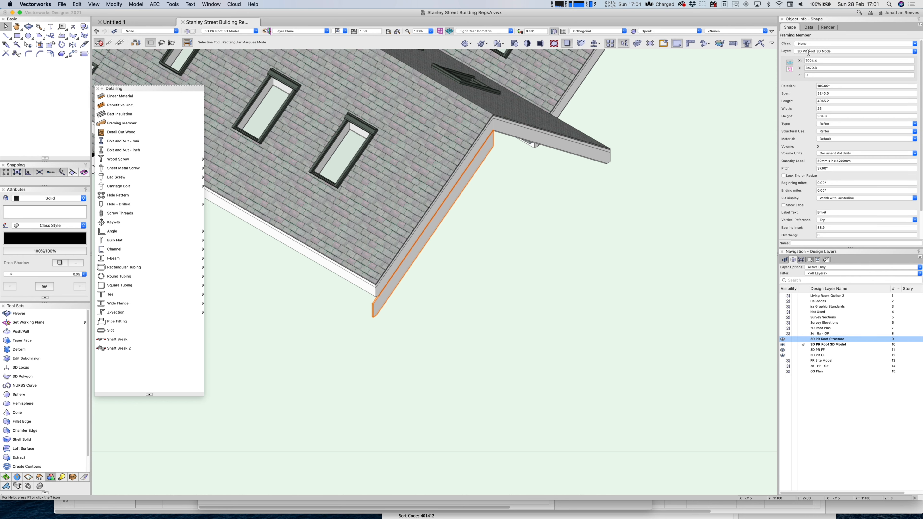
Create a Roof-Fascia class with a grey fill and Use at Creation, and assign the rafter to it.
{"action": "left_click", "coordinate": [806, 45]}
{"action": "left_click", "coordinate": [815, 53]}
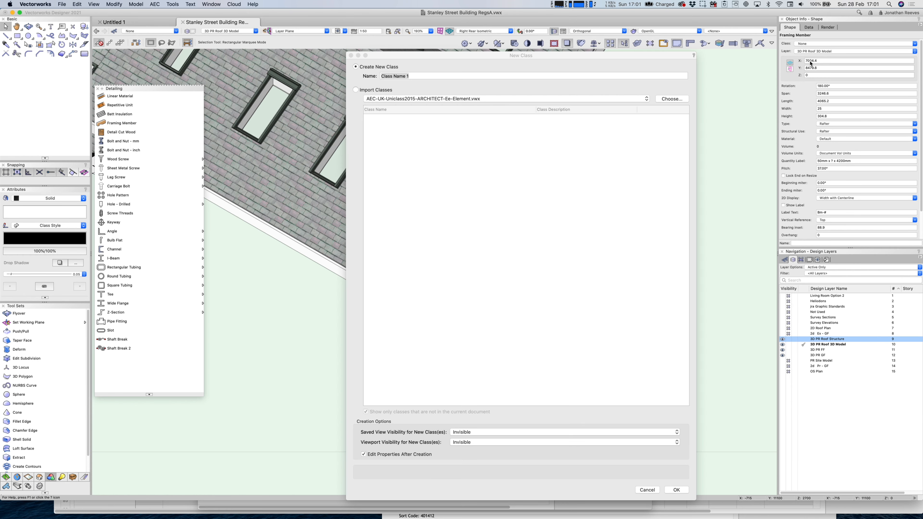
{"action": "type", "text": "Roof-Fas"}
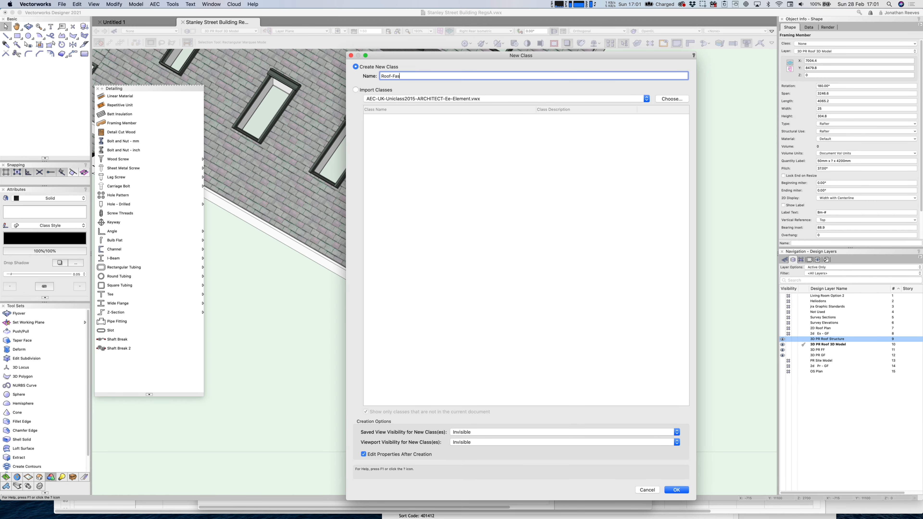
{"action": "type", "text": "cia"}
{"action": "key", "text": "Return"}
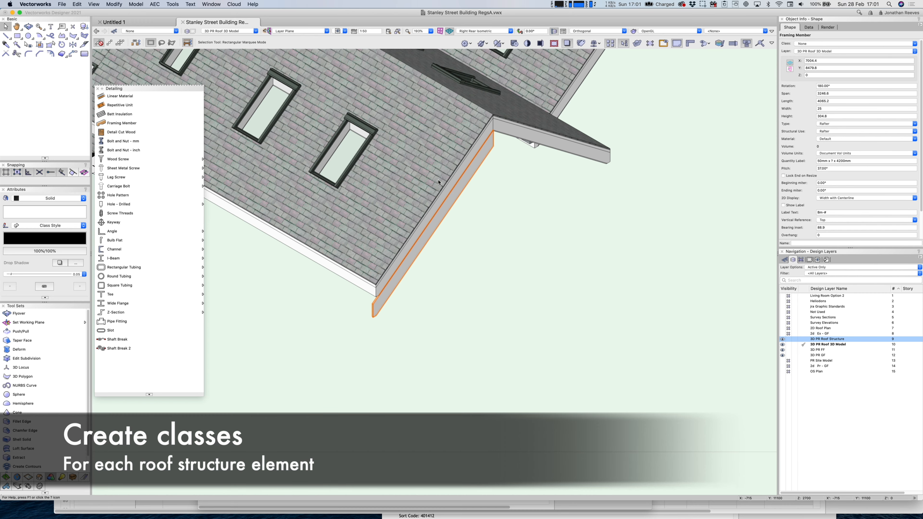
{"action": "left_click", "coordinate": [429, 149]}
{"action": "left_click", "coordinate": [483, 190]}
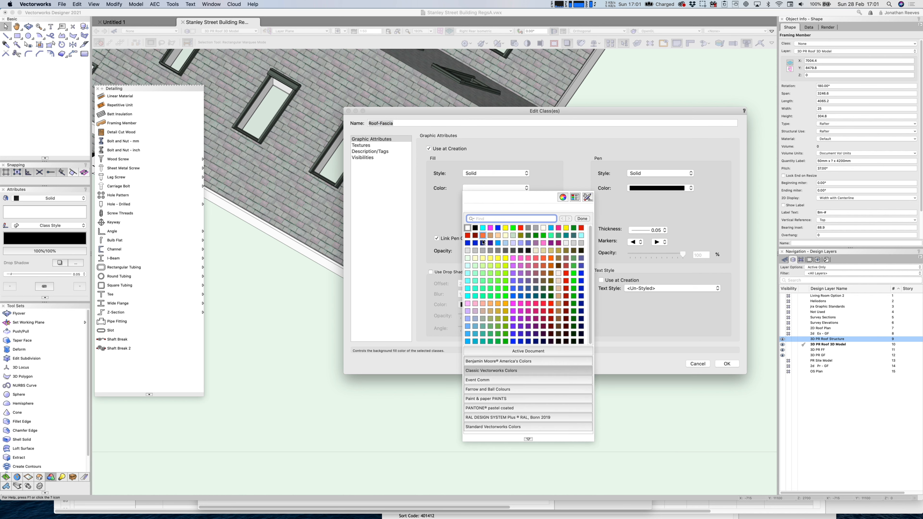
{"action": "left_click", "coordinate": [490, 251]}
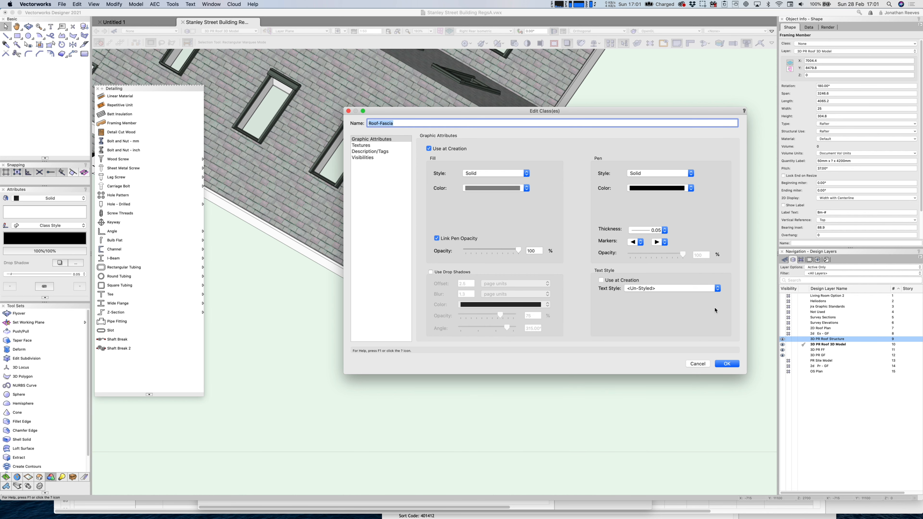
{"action": "key", "text": "Return"}
{"action": "left_click", "coordinate": [542, 266]}
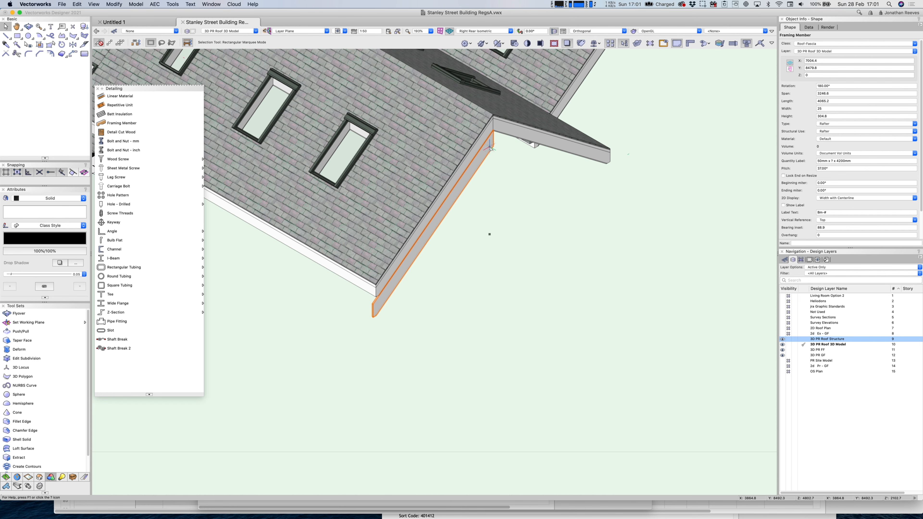
Make all the fascia's attributes By Class and zoom in on the ridge in Back view.
{"action": "left_click", "coordinate": [45, 297]}
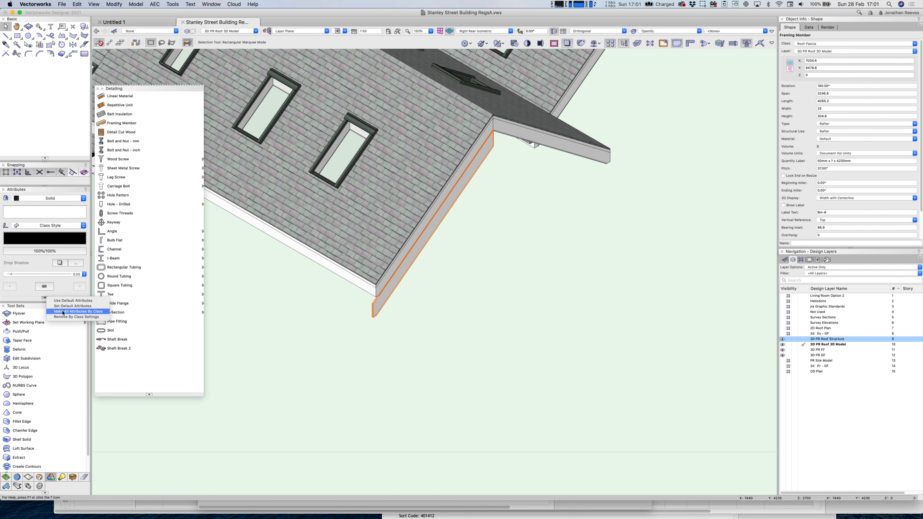
{"action": "left_click", "coordinate": [63, 313]}
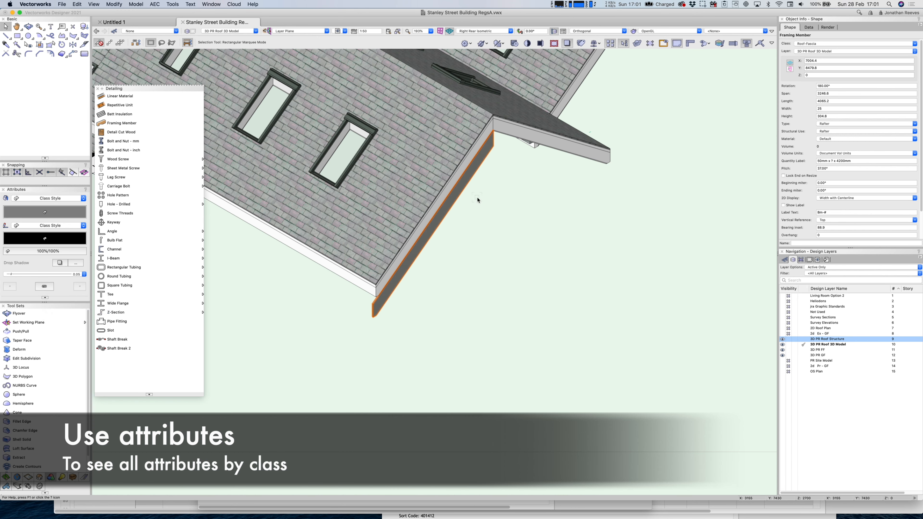
{"action": "key", "text": "6"}
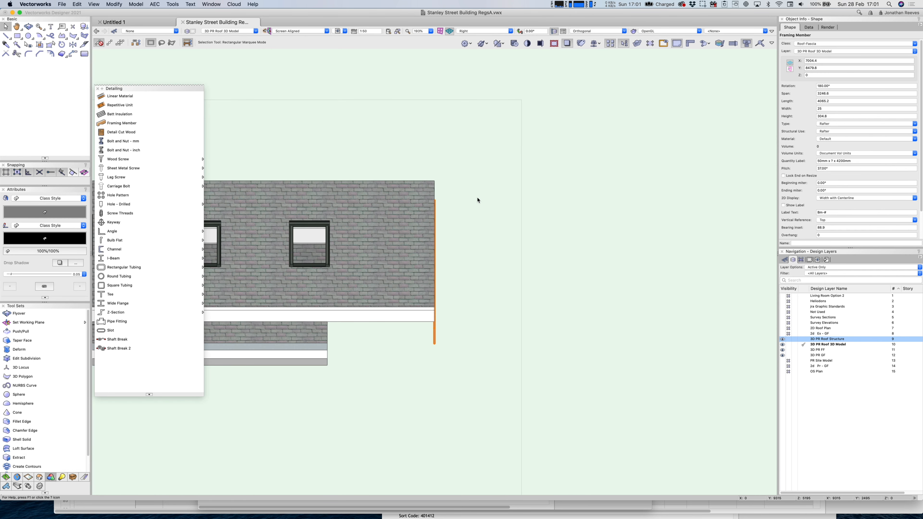
{"action": "key", "text": "8"}
{"action": "key", "text": "c"}
{"action": "left_click_drag", "start_coordinate": [495, 164], "coordinate": [544, 249]}
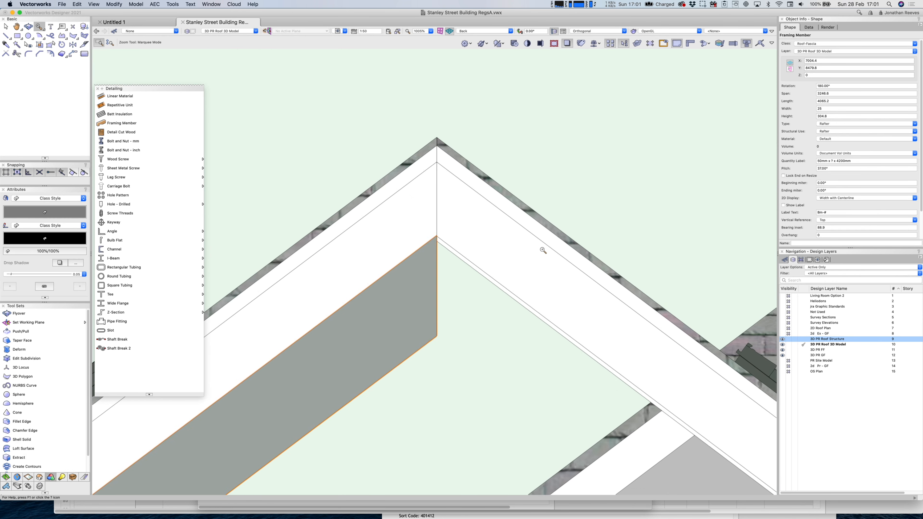
{"action": "key", "text": "x"}
Raise the fascia to snap at the ridge and set its height to 225.
{"action": "left_click_drag", "start_coordinate": [437, 237], "coordinate": [437, 162]}
{"action": "left_click_drag", "start_coordinate": [438, 164], "coordinate": [435, 164]}
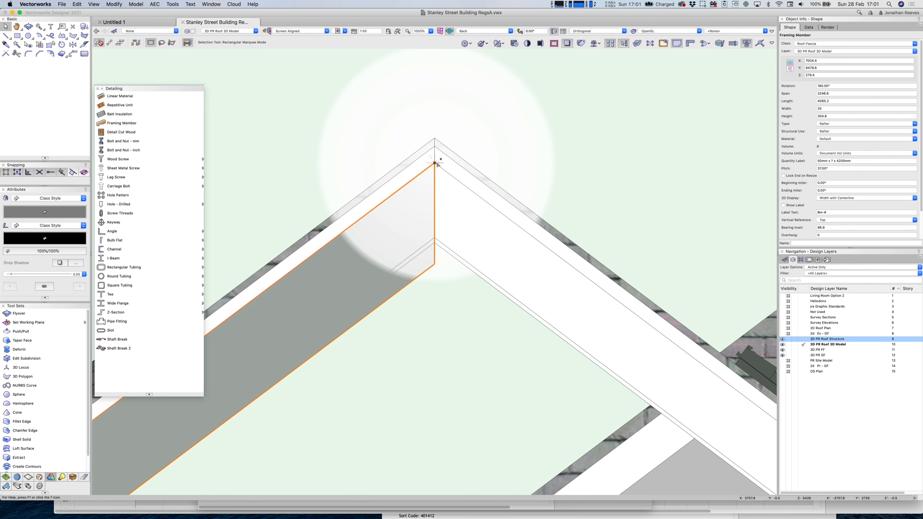
{"action": "left_click_drag", "start_coordinate": [833, 115], "coordinate": [810, 117]}
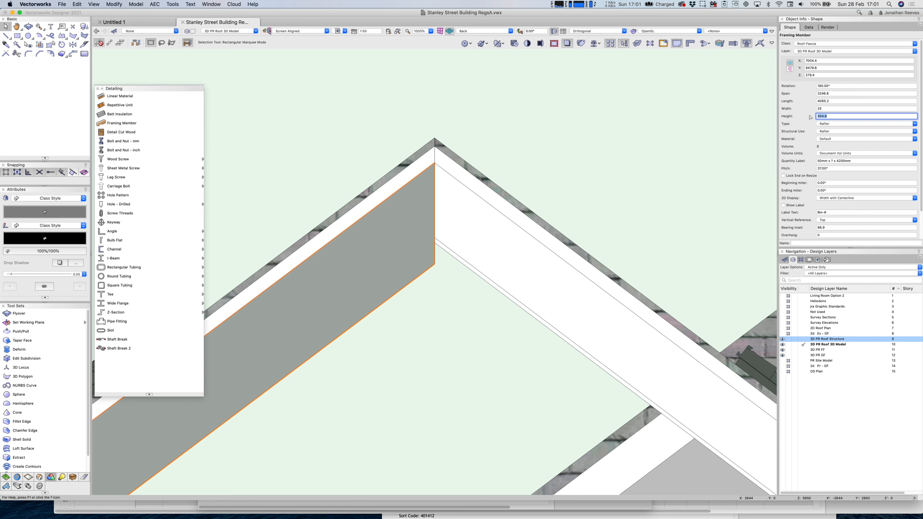
{"action": "type", "text": "225"}
{"action": "key", "text": "Return"}
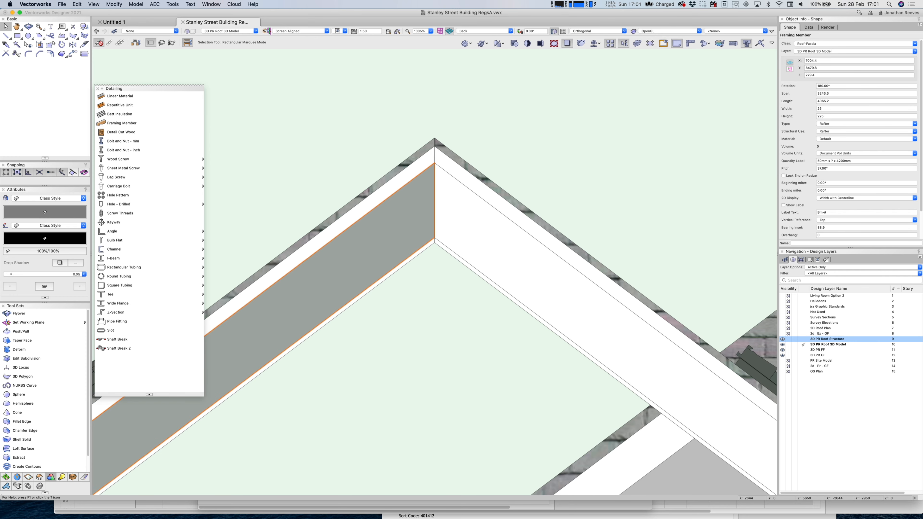
{"action": "scroll", "coordinate": [480, 171], "scroll_direction": "down", "scroll_amount": 5}
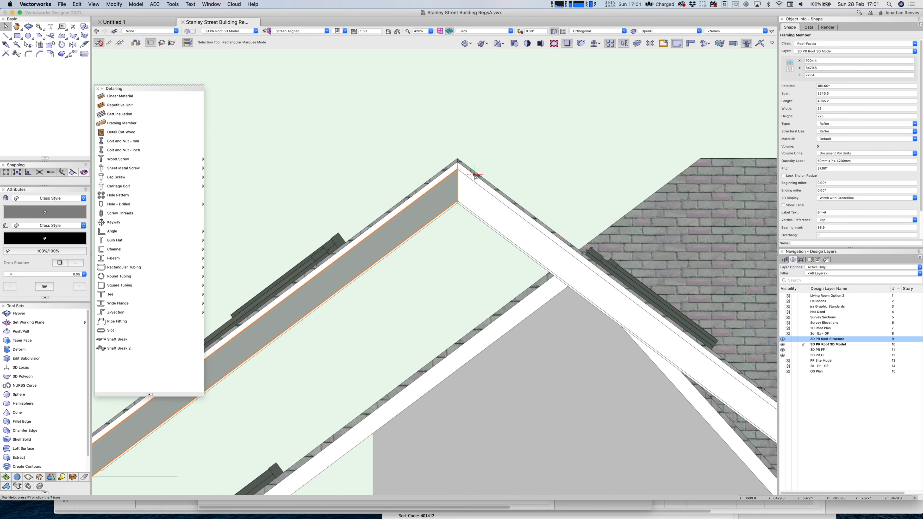
{"action": "key", "text": "3"}
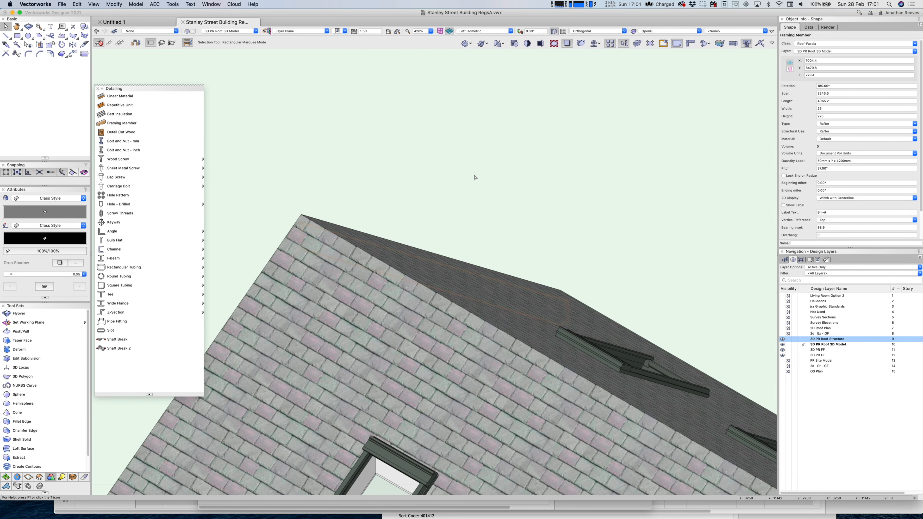
{"action": "key", "text": "0"}
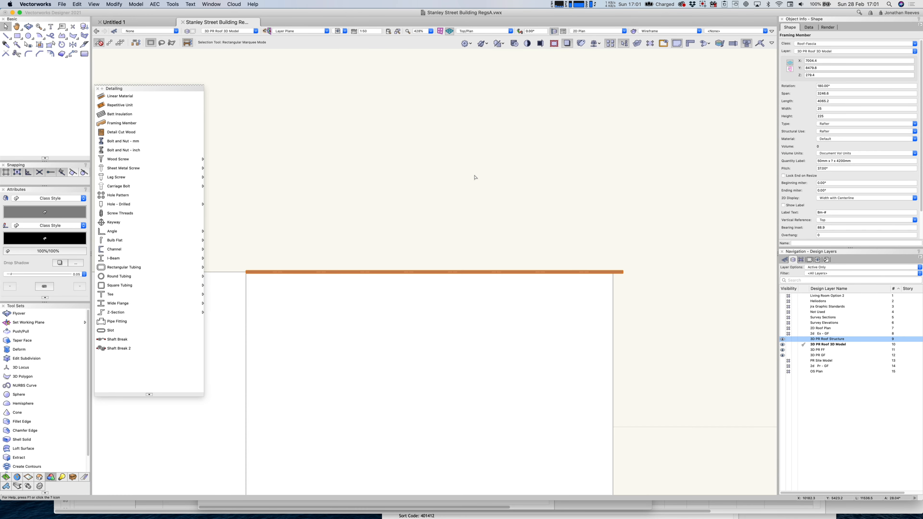
Reselect the fascia rafter in Back view and untick Lock End on Resize.
{"action": "left_click", "coordinate": [627, 279]}
{"action": "left_click", "coordinate": [623, 272]}
{"action": "left_click", "coordinate": [110, 44]}
{"action": "key", "text": "8"}
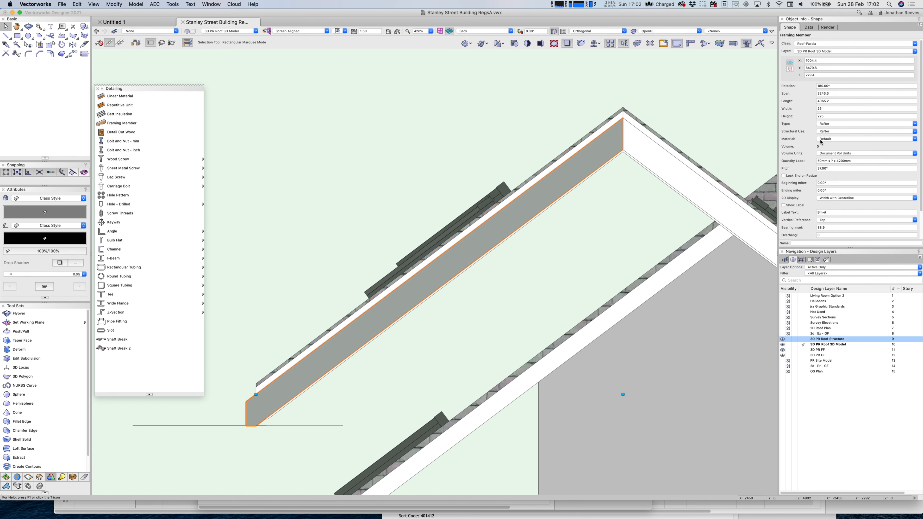
{"action": "left_click", "coordinate": [784, 176]}
Settle the fascia's Bearing Inset at 50, after trying 0, -50 and a -50 overhang.
{"action": "scroll", "coordinate": [836, 118], "scroll_direction": "down", "scroll_amount": 1}
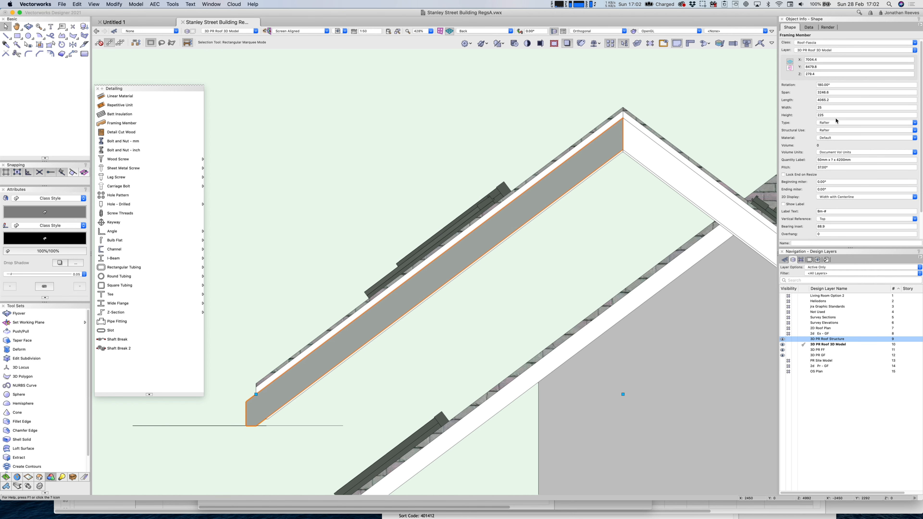
{"action": "scroll", "coordinate": [827, 149], "scroll_direction": "down", "scroll_amount": 3}
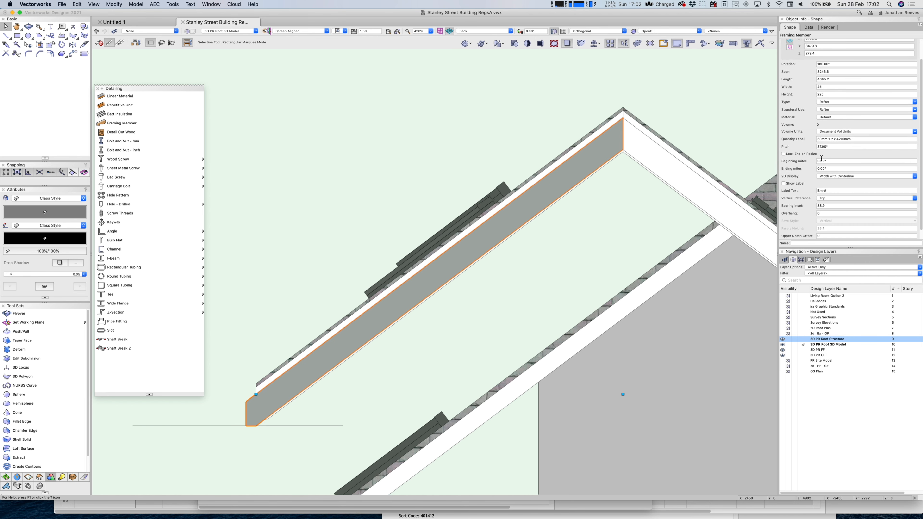
{"action": "left_click", "coordinate": [821, 206]}
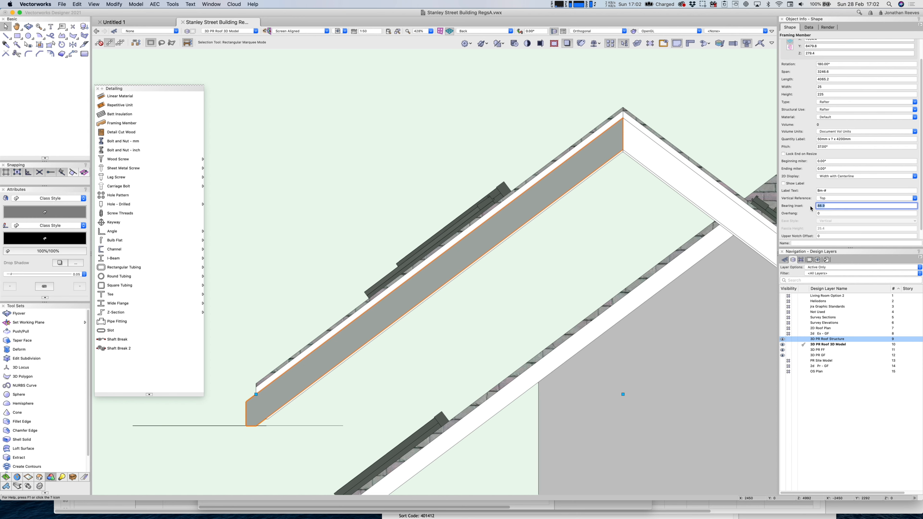
{"action": "key", "text": "Return"}
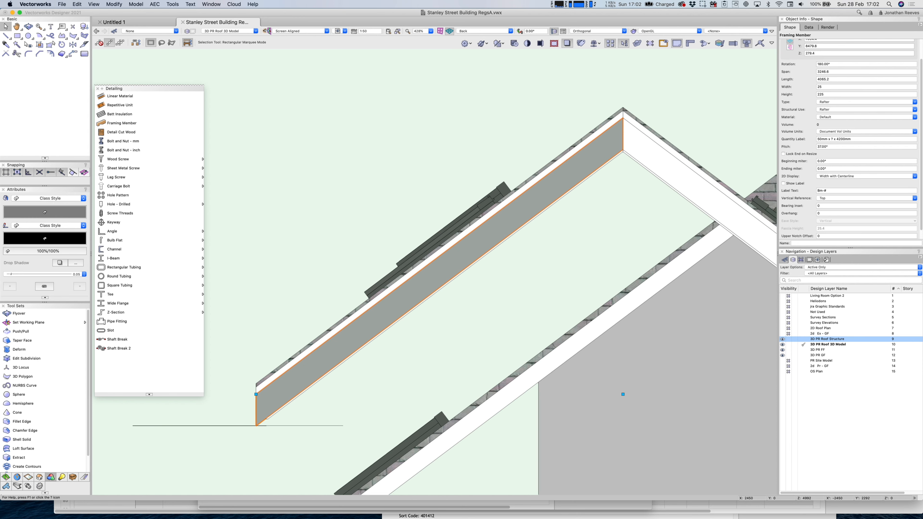
{"action": "left_click", "coordinate": [827, 205]}
{"action": "type", "text": "50"}
{"action": "key", "text": "Return"}
{"action": "left_click", "coordinate": [824, 213]}
{"action": "type", "text": "-50"}
{"action": "key", "text": "Return"}
{"action": "left_click", "coordinate": [824, 205]}
{"action": "key", "text": "Return"}
{"action": "left_click", "coordinate": [825, 205]}
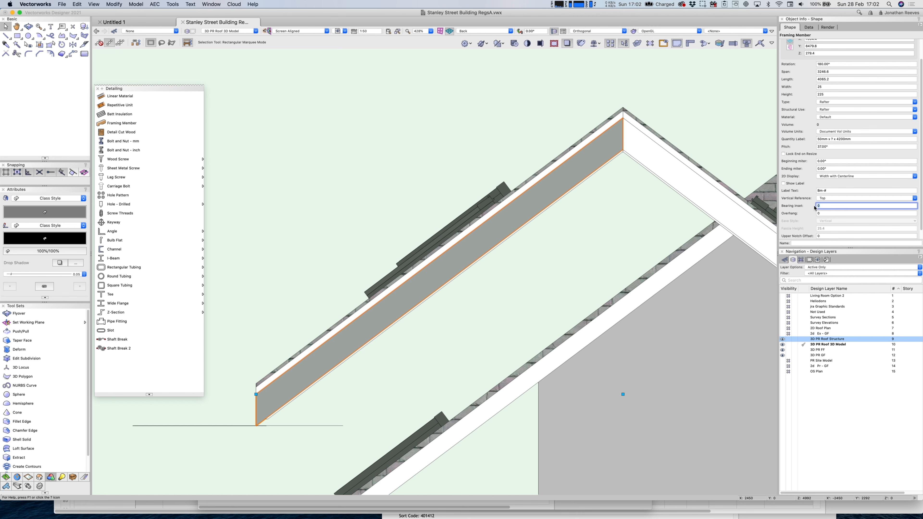
{"action": "type", "text": "50"}
{"action": "key", "text": "Return"}
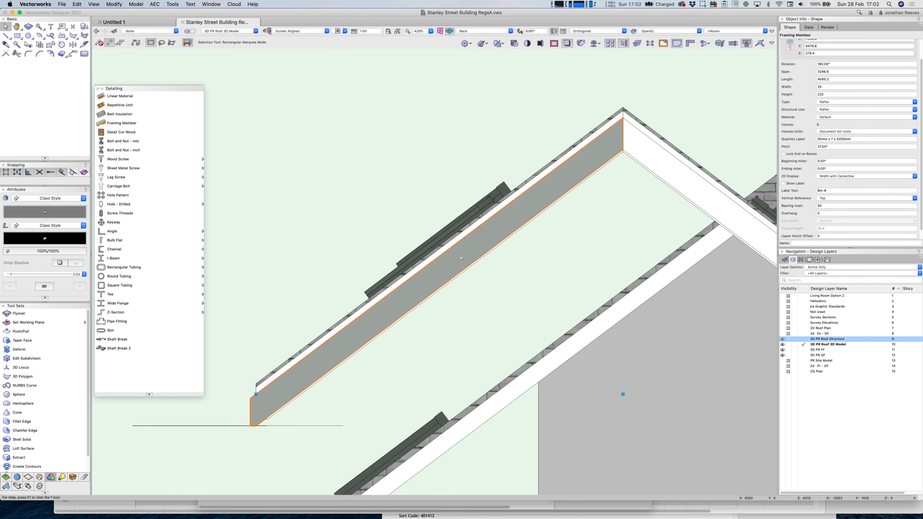
{"action": "scroll", "coordinate": [459, 255], "scroll_direction": "down", "scroll_amount": 2}
Mirror-duplicate the rafter across the ridge onto the opposite slope.
{"action": "key", "text": "7"}
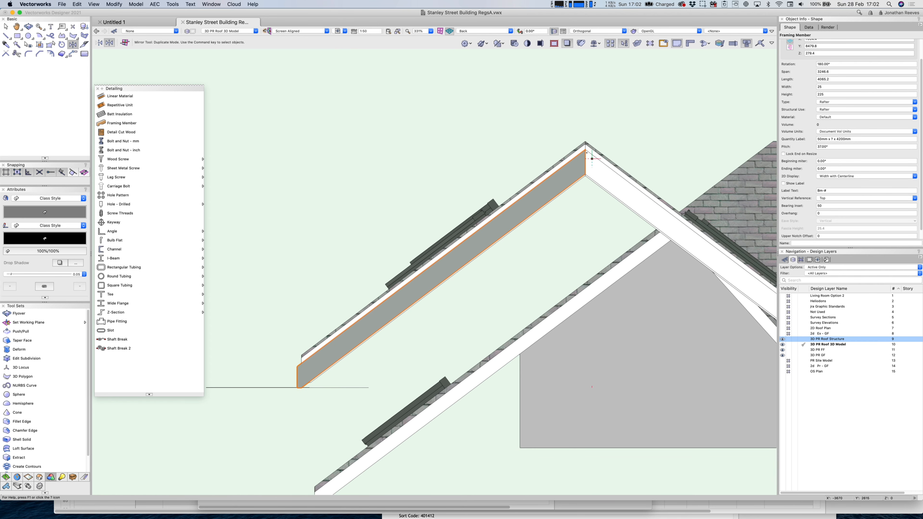
{"action": "left_click", "coordinate": [585, 149]}
{"action": "left_click", "coordinate": [585, 181]}
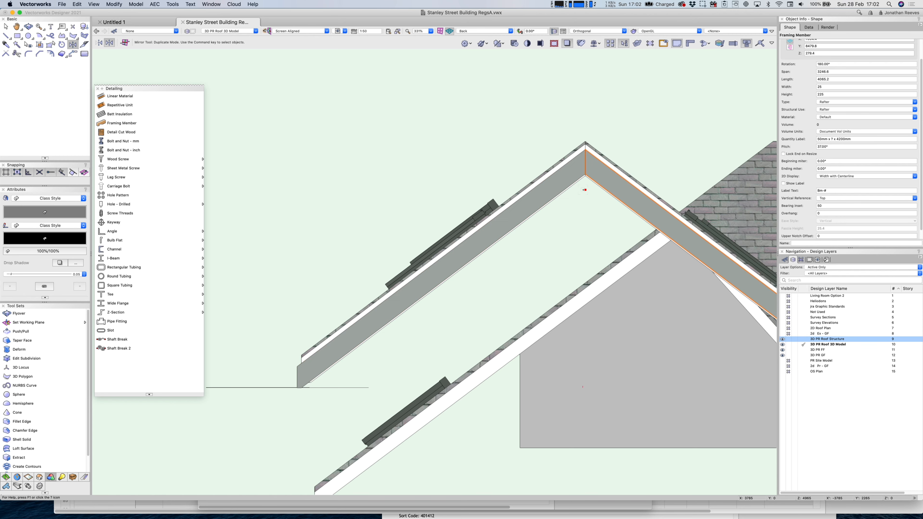
{"action": "scroll", "coordinate": [562, 232], "scroll_direction": "down", "scroll_amount": 3}
{"action": "key", "text": "x"}
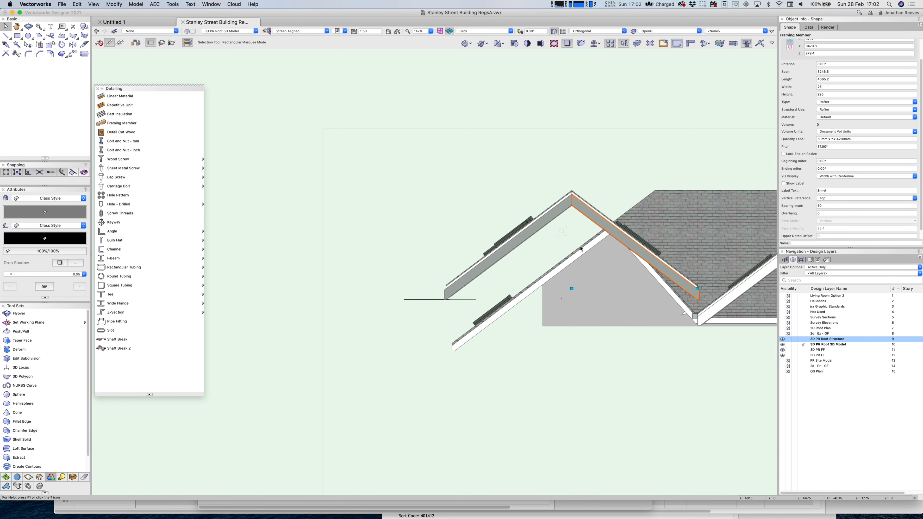
Check the roof in 3D, then in Top/Plan shift the member down by 25.
{"action": "key", "text": "shift+c"}
{"action": "left_click_drag", "start_coordinate": [640, 282], "coordinate": [615, 297]}
{"action": "key", "text": "x"}
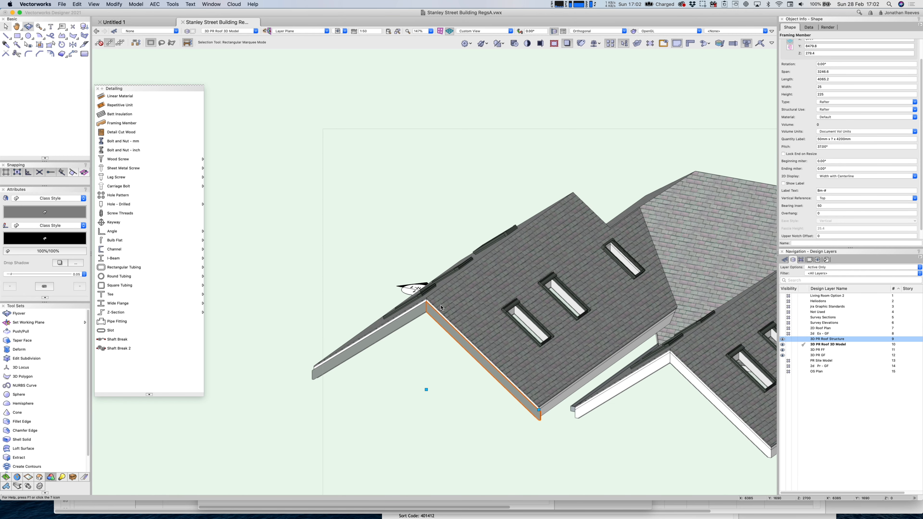
{"action": "left_click", "coordinate": [336, 366], "text": "shift"}
{"action": "key", "text": "super+5"}
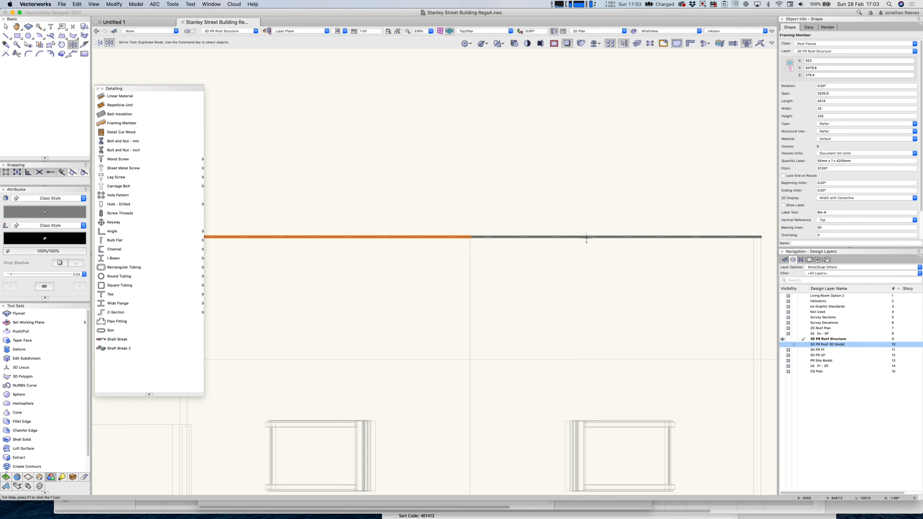
{"action": "key", "text": "x"}
{"action": "scroll", "coordinate": [567, 234], "scroll_direction": "up", "scroll_amount": 5}
{"action": "left_click_drag", "start_coordinate": [452, 249], "coordinate": [453, 263], "text": "alt"}
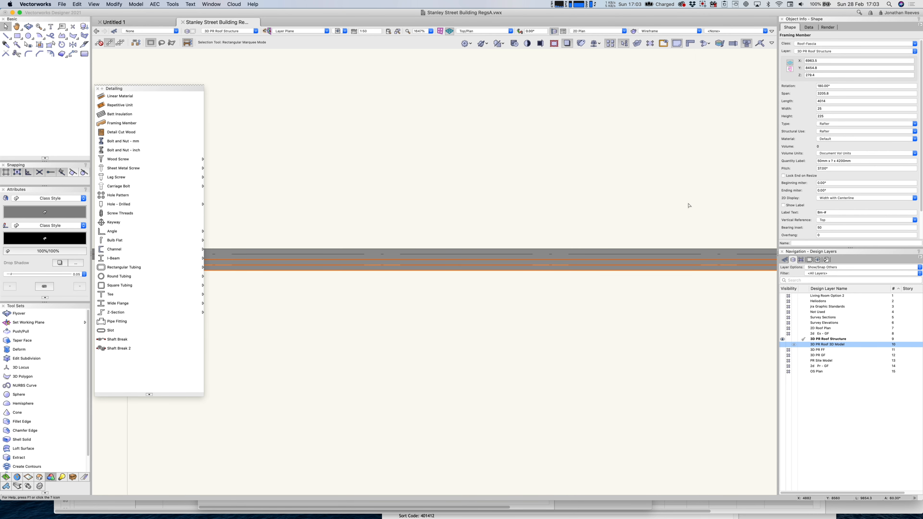
Set the member's width to 50.
{"action": "left_click", "coordinate": [828, 109]}
{"action": "type", "text": "50"}
{"action": "key", "text": "Return"}
Create a Roof-Rafters class with tan fill and an oak wood texture for the member.
{"action": "left_click", "coordinate": [806, 44]}
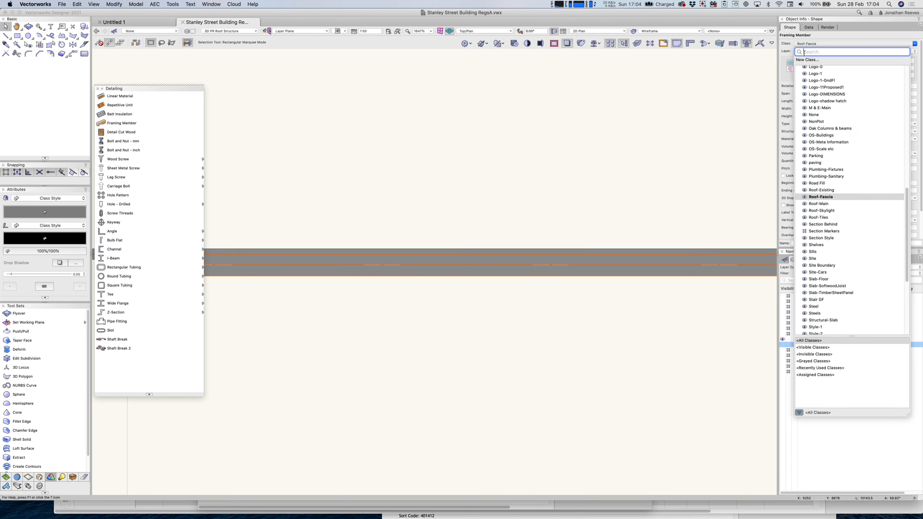
{"action": "left_click", "coordinate": [809, 62]}
{"action": "type", "text": "Roof-Rafs"}
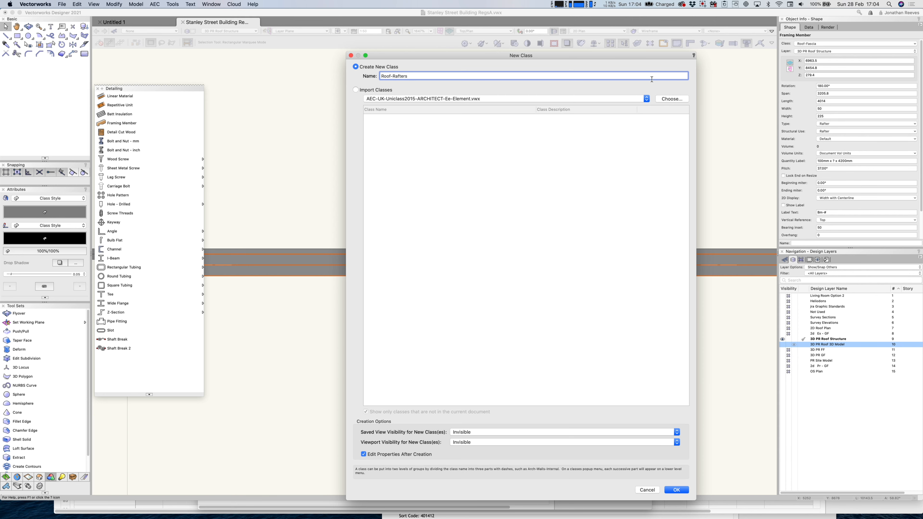
{"action": "key", "text": "Return"}
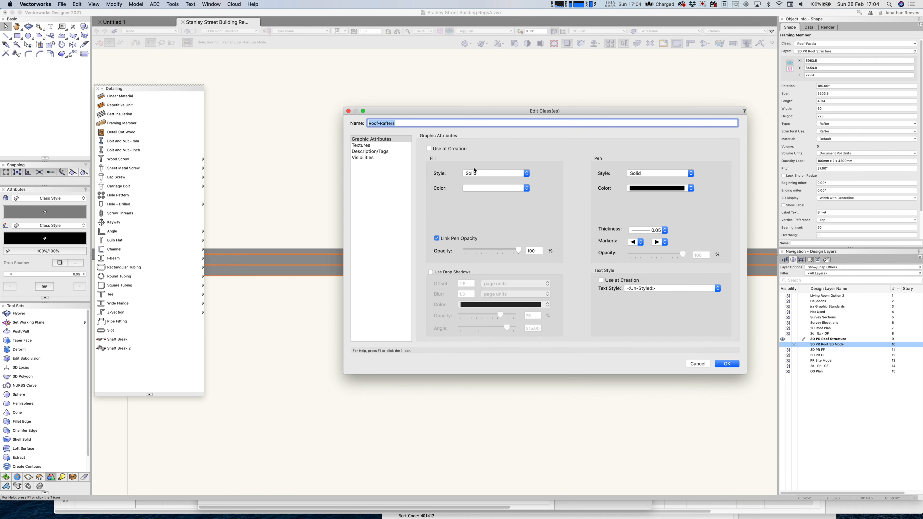
{"action": "left_click", "coordinate": [429, 149]}
{"action": "left_click", "coordinate": [489, 189]}
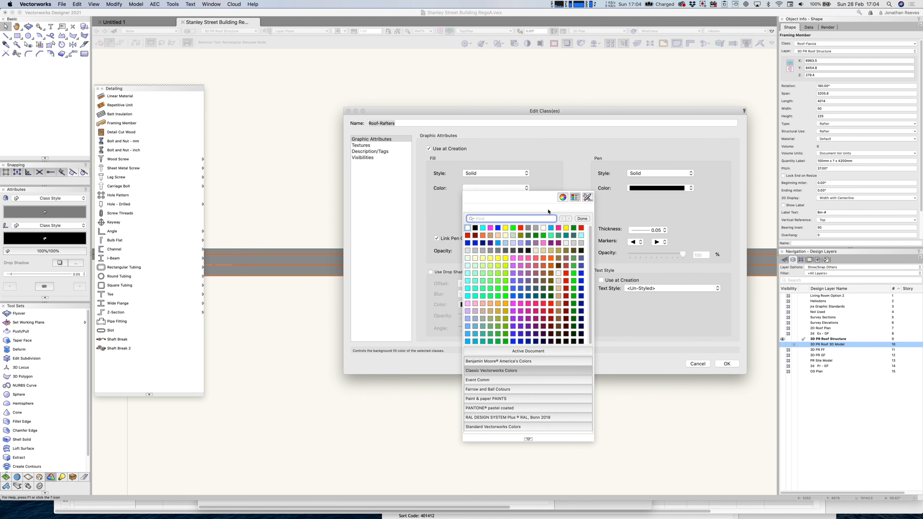
{"action": "left_click", "coordinate": [559, 296]}
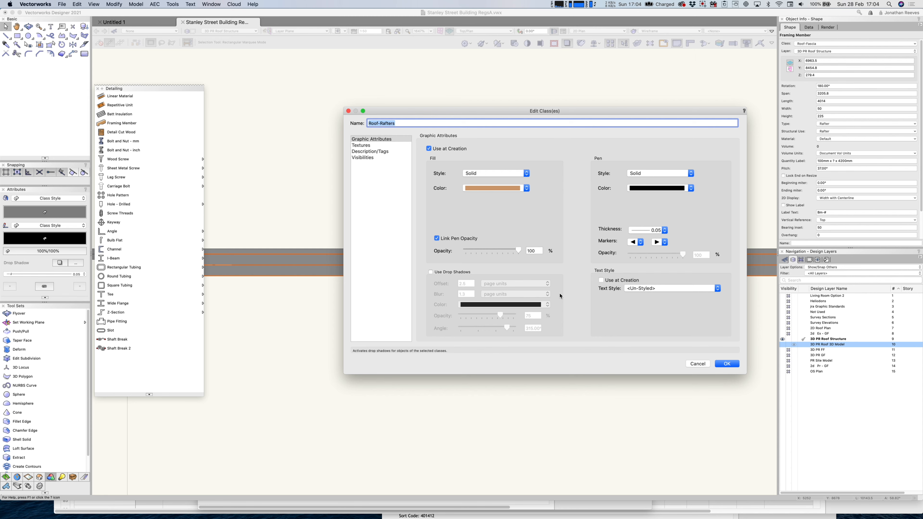
{"action": "left_click", "coordinate": [369, 146]}
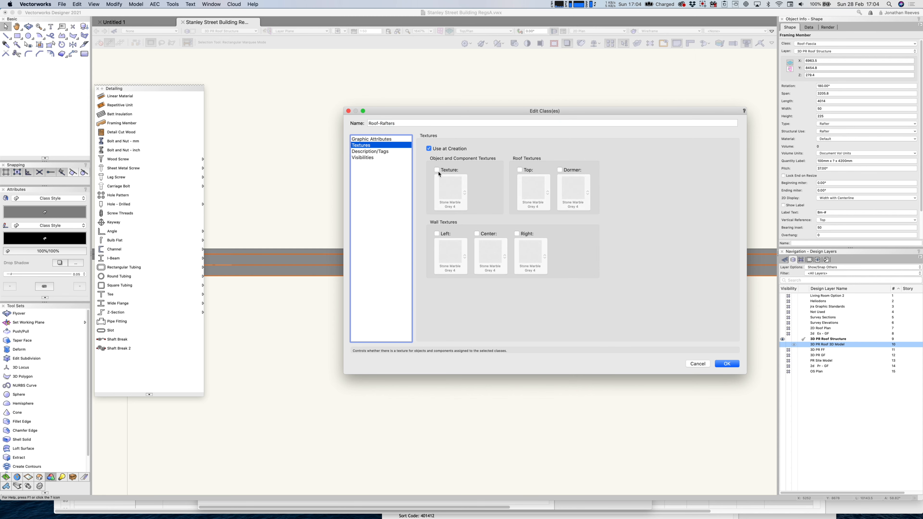
{"action": "left_click", "coordinate": [488, 234]}
{"action": "scroll", "coordinate": [629, 310], "scroll_direction": "down", "scroll_amount": 2}
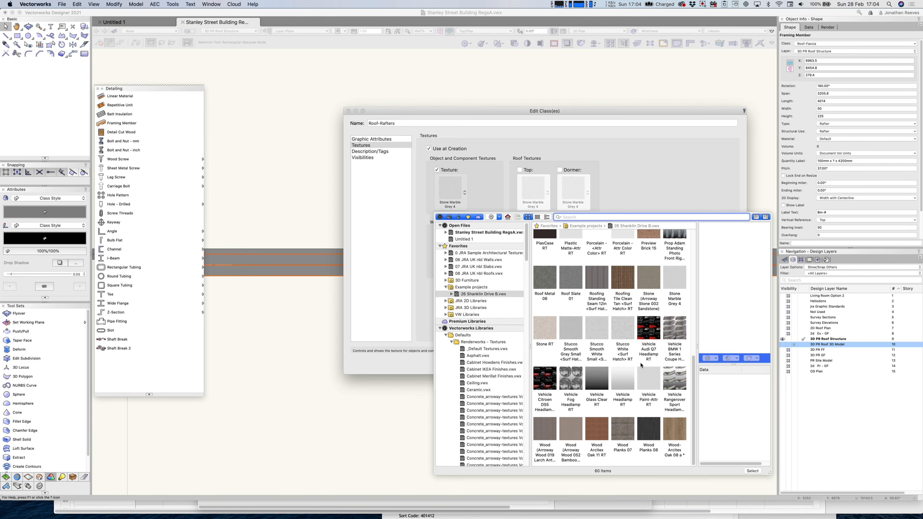
{"action": "double_click", "coordinate": [674, 432]}
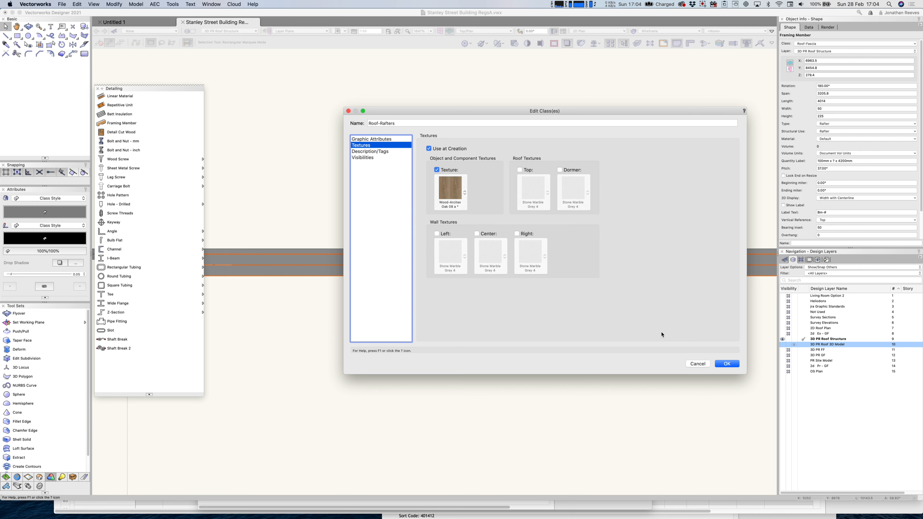
{"action": "left_click", "coordinate": [727, 364]}
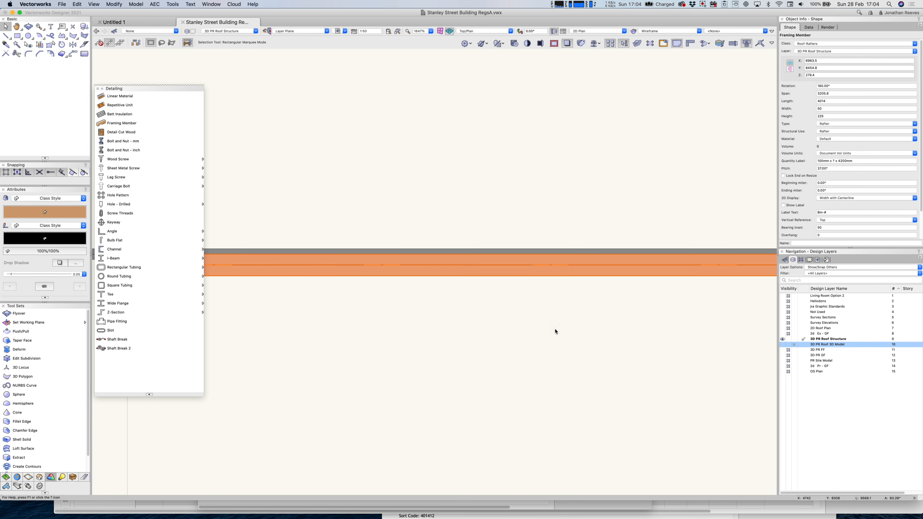
Butt the rafter against the fascia band and place a copy 400 below it.
{"action": "scroll", "coordinate": [530, 338], "scroll_direction": "down", "scroll_amount": 4}
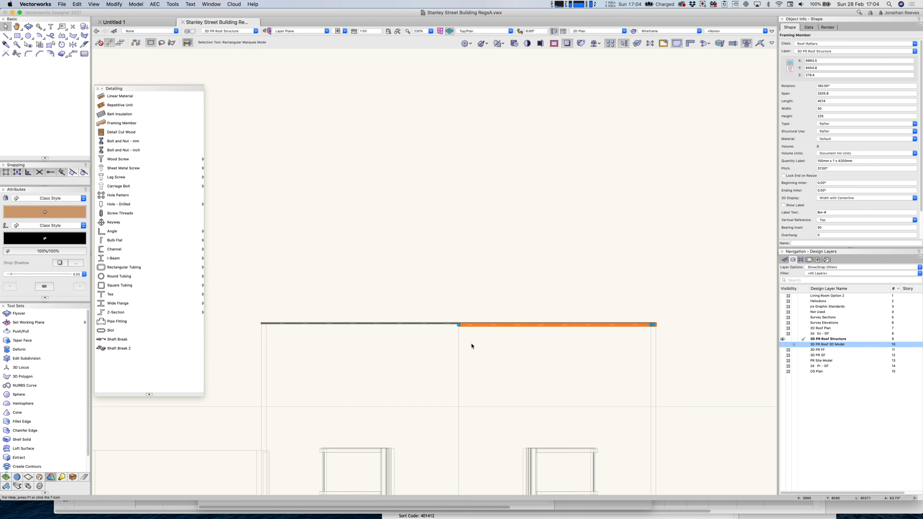
{"action": "scroll", "coordinate": [433, 277], "scroll_direction": "up", "scroll_amount": 4}
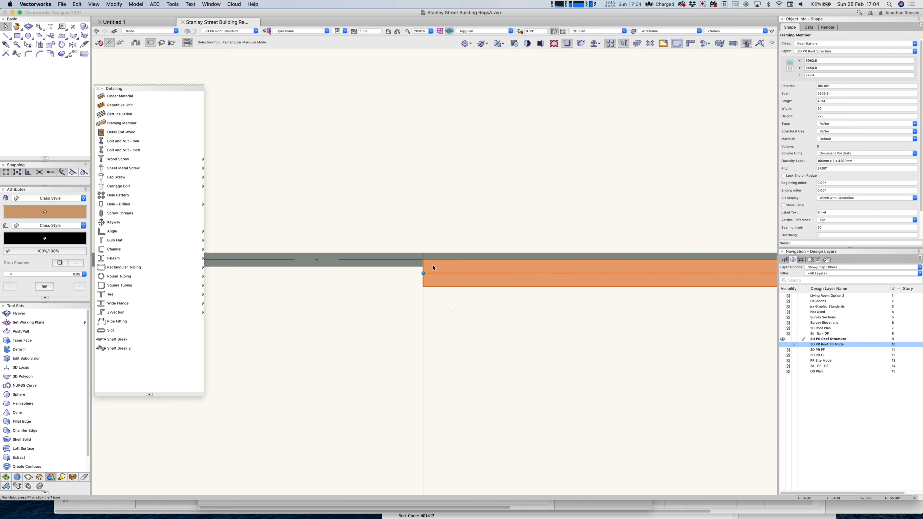
{"action": "left_click_drag", "start_coordinate": [423, 301], "coordinate": [425, 271]}
{"action": "scroll", "coordinate": [495, 319], "scroll_direction": "down", "scroll_amount": 4}
{"action": "scroll", "coordinate": [397, 200], "scroll_direction": "down", "scroll_amount": 2}
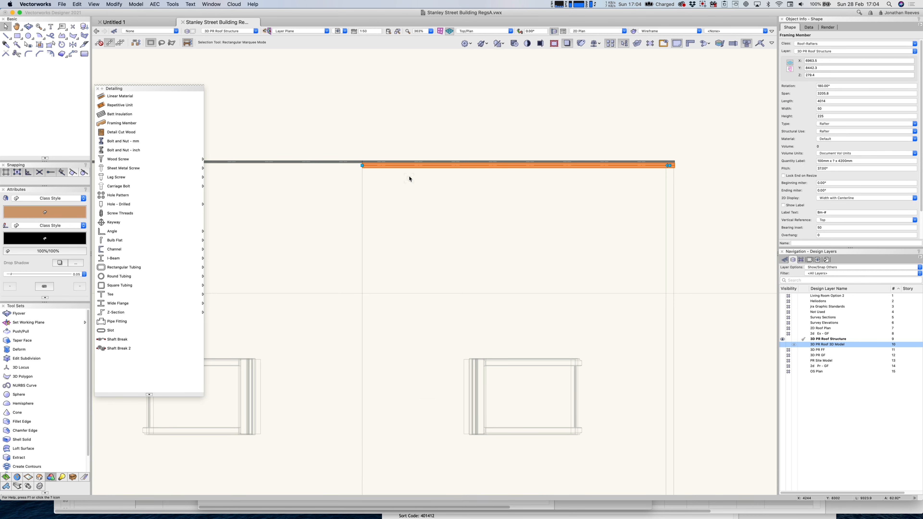
{"action": "left_click_drag", "start_coordinate": [409, 166], "coordinate": [409, 189]}
{"action": "key", "text": "Tab"}
{"action": "type", "text": "400"}
{"action": "key", "text": "Tab"}
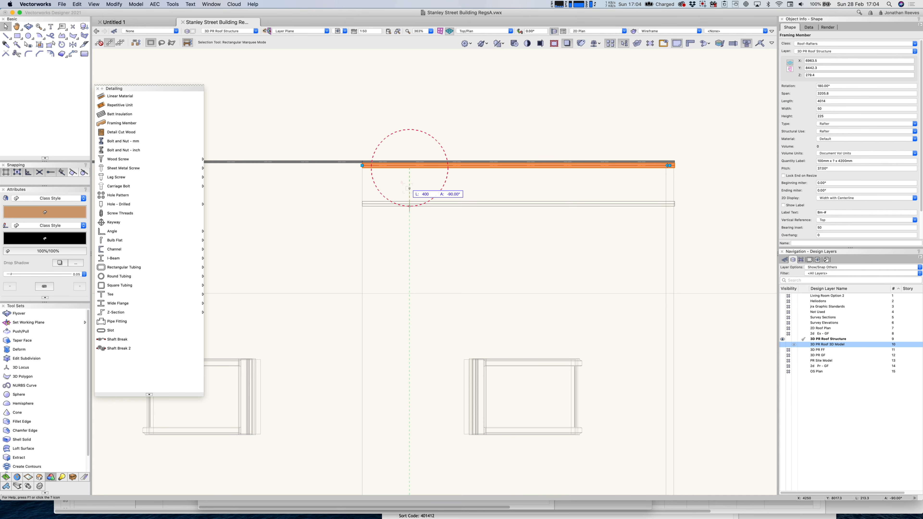
{"action": "left_click_drag", "start_coordinate": [407, 188], "coordinate": [409, 191]}
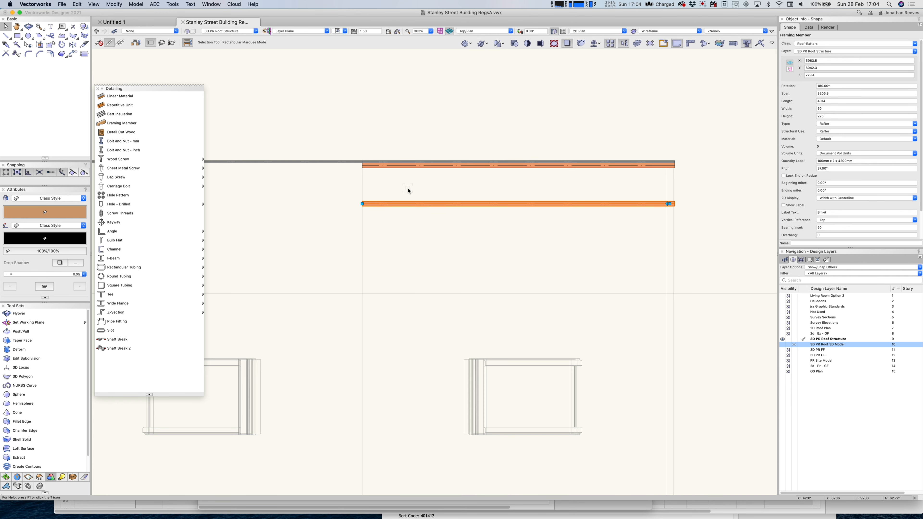
Duplicate the rafter four more times at 400 spacing, then select the top fascia.
{"action": "key", "text": "super+d"}
{"action": "key", "text": "super+d"}
{"action": "key", "text": "super+d"}
{"action": "key", "text": "super+d"}
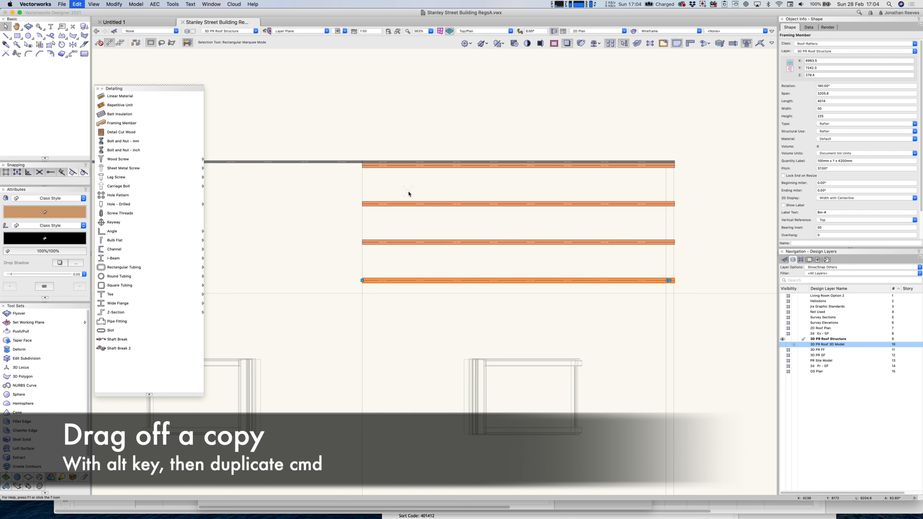
{"action": "scroll", "coordinate": [418, 215], "scroll_direction": "down", "scroll_amount": 5}
{"action": "key", "text": "super+d"}
{"action": "key", "text": "super+d"}
{"action": "key", "text": "super+d"}
{"action": "key", "text": "super+d"}
{"action": "key", "text": "super+d"}
{"action": "key", "text": "super+d"}
{"action": "key", "text": "super+d"}
{"action": "key", "text": "super+d"}
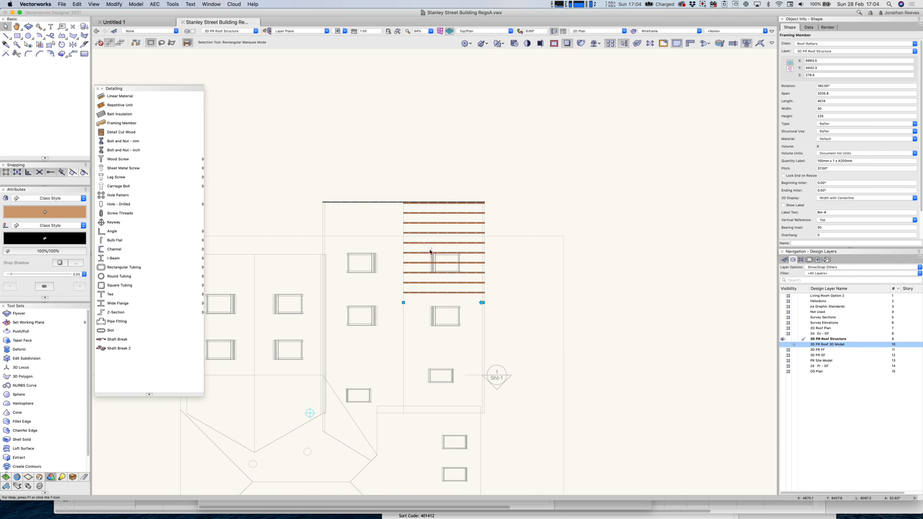
{"action": "key", "text": "super+d"}
{"action": "key", "text": "super+d"}
{"action": "key", "text": "super+d"}
{"action": "key", "text": "super+d"}
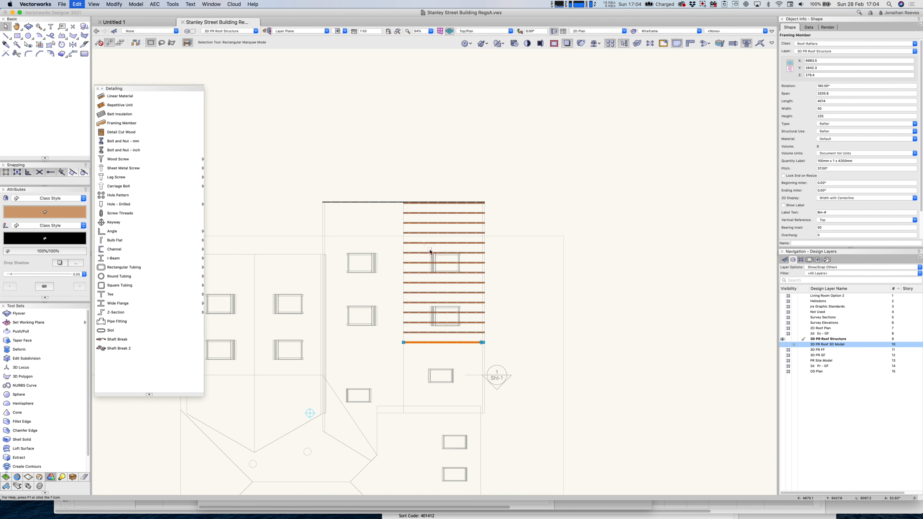
{"action": "key", "text": "super+d"}
{"action": "key", "text": "super+d"}
{"action": "key", "text": "super+d"}
{"action": "key", "text": "super+d"}
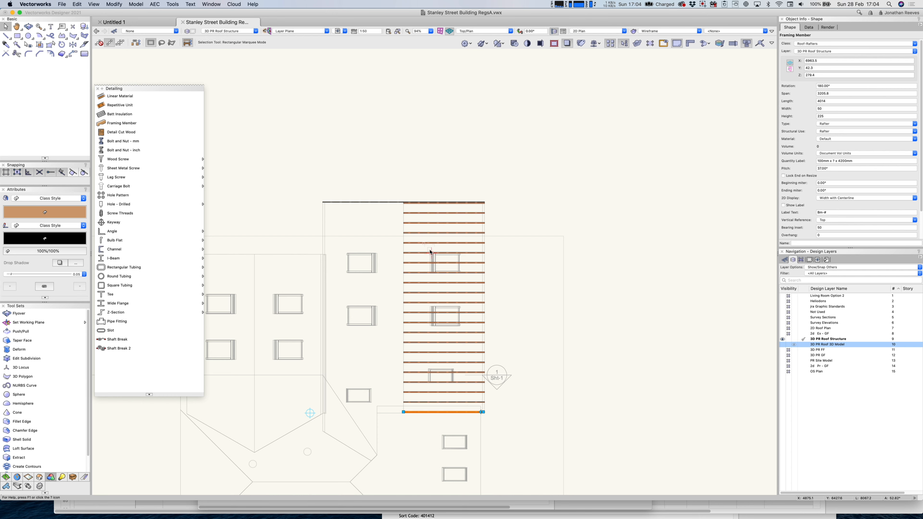
{"action": "left_click", "coordinate": [412, 202]}
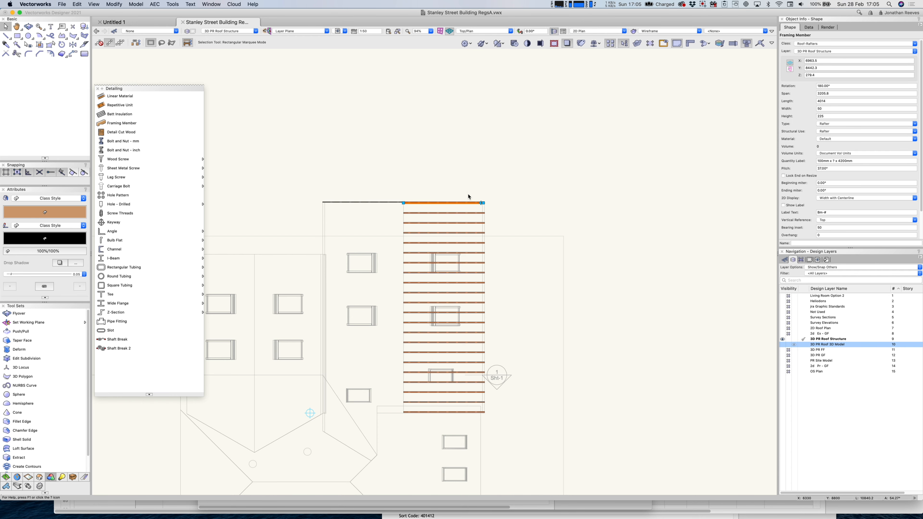
{"action": "scroll", "coordinate": [470, 196], "scroll_direction": "up", "scroll_amount": 5}
{"action": "left_click", "coordinate": [527, 229]}
Mirror-duplicate the fascia to the rafters' lower end, redoing a wrongly angled copy.
{"action": "scroll", "coordinate": [527, 229], "scroll_direction": "down", "scroll_amount": 5}
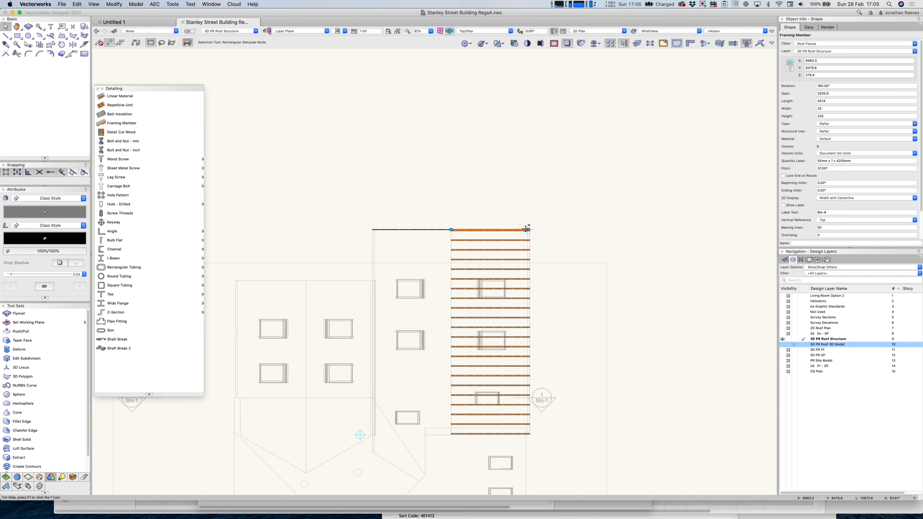
{"action": "key", "text": "0"}
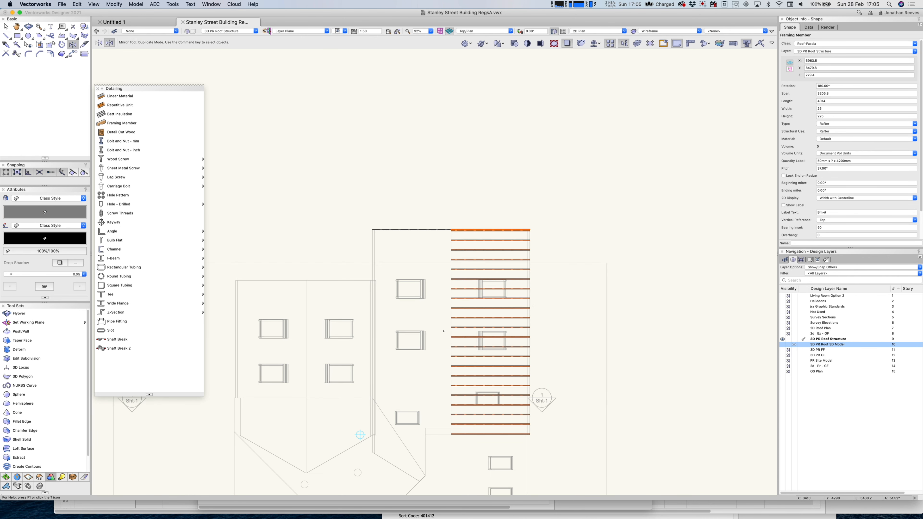
{"action": "left_click_drag", "start_coordinate": [443, 331], "coordinate": [439, 332]}
{"action": "key", "text": "super+z"}
{"action": "left_click_drag", "start_coordinate": [450, 328], "coordinate": [439, 328]}
Snap the copied fascia up onto the lower rafter ends.
{"action": "key", "text": "c"}
{"action": "left_click_drag", "start_coordinate": [436, 417], "coordinate": [468, 452]}
{"action": "key", "text": "x"}
{"action": "left_click_drag", "start_coordinate": [439, 321], "coordinate": [430, 299]}
{"action": "left_click", "coordinate": [429, 320]}
{"action": "key", "text": "super+4"}
{"action": "key", "text": "3"}
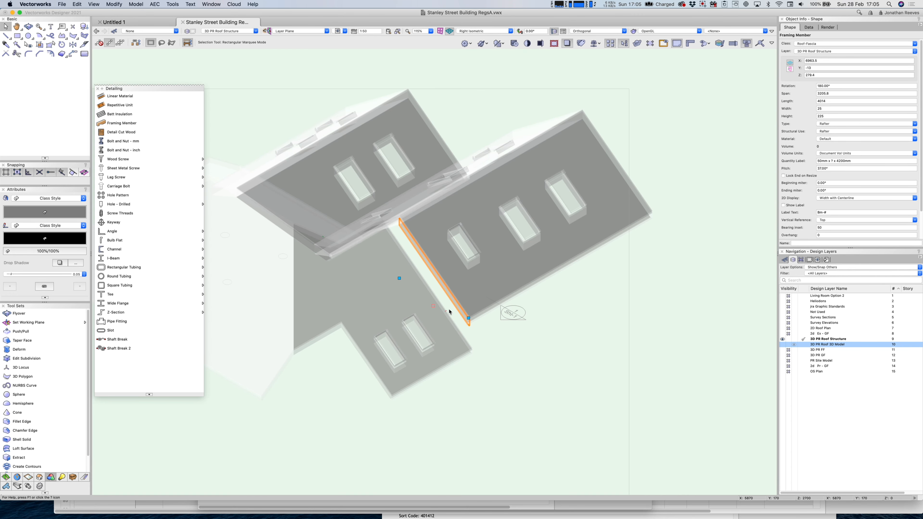
{"action": "left_click", "coordinate": [783, 344]}
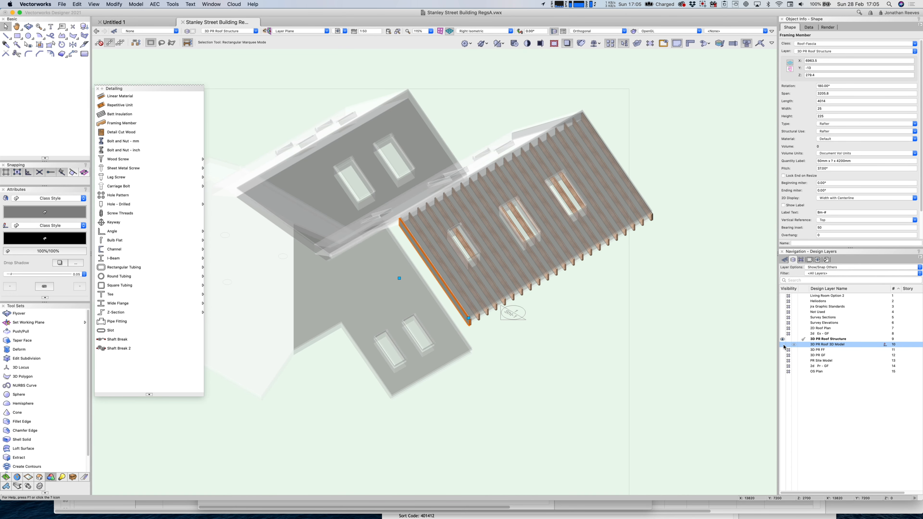
{"action": "key", "text": "shift+c"}
{"action": "left_click_drag", "start_coordinate": [619, 298], "coordinate": [682, 299]}
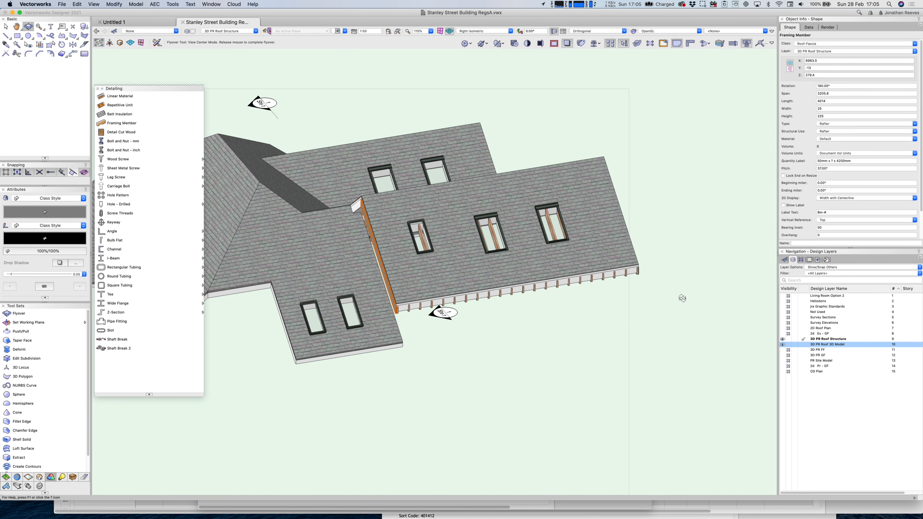
{"action": "left_click", "coordinate": [783, 345]}
{"action": "key", "text": "x"}
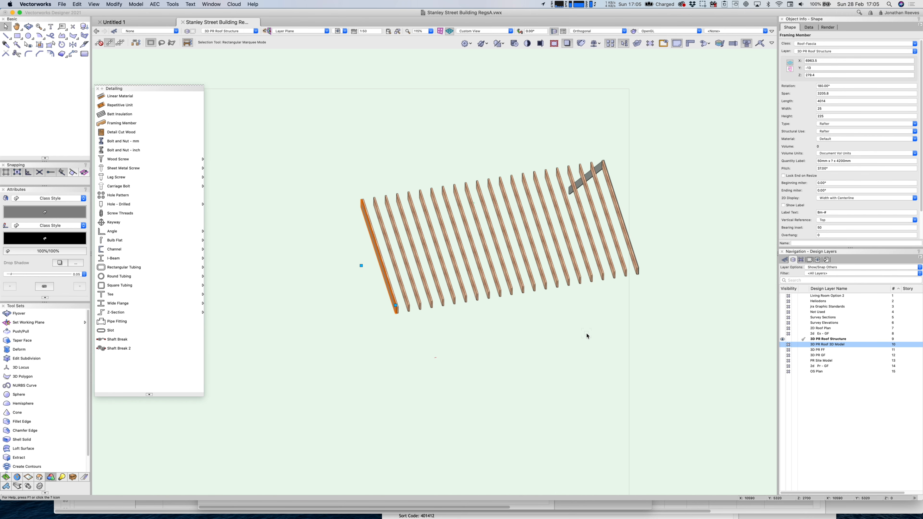
{"action": "left_click", "coordinate": [803, 345]}
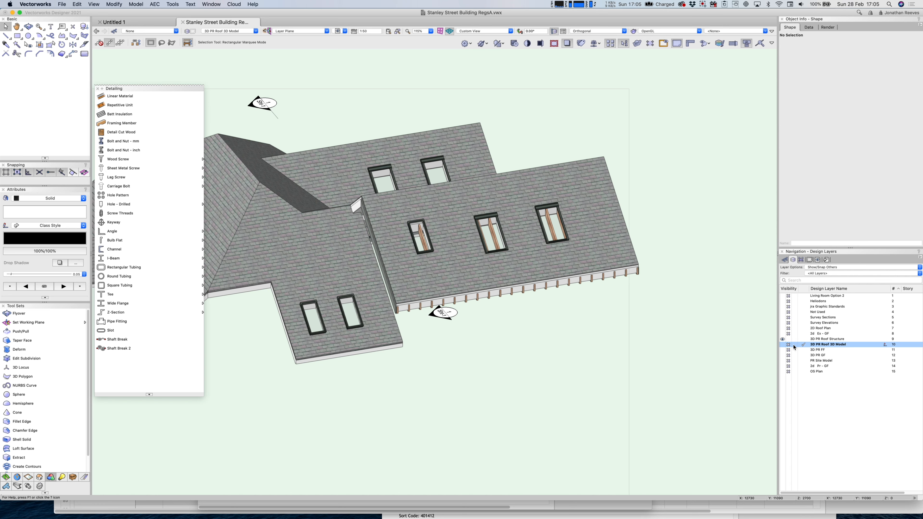
{"action": "left_click", "coordinate": [802, 339]}
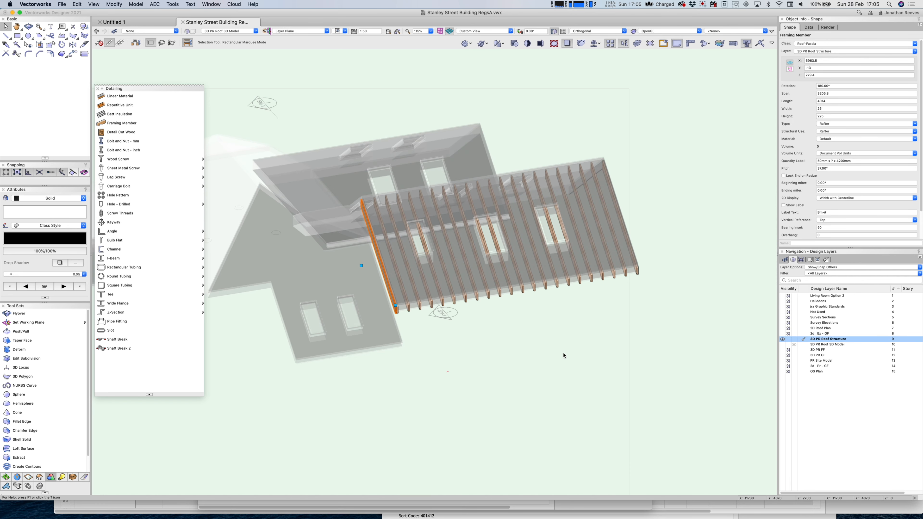
{"action": "key", "text": "F5"}
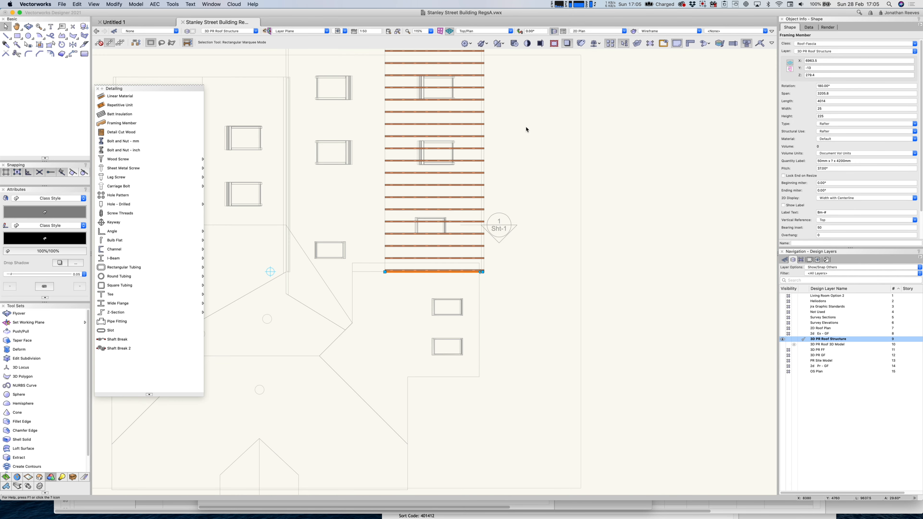
Double the rafters directly above and below the rooflight opening.
{"action": "scroll", "coordinate": [527, 130], "scroll_direction": "up", "scroll_amount": 5}
{"action": "left_click", "coordinate": [495, 202]}
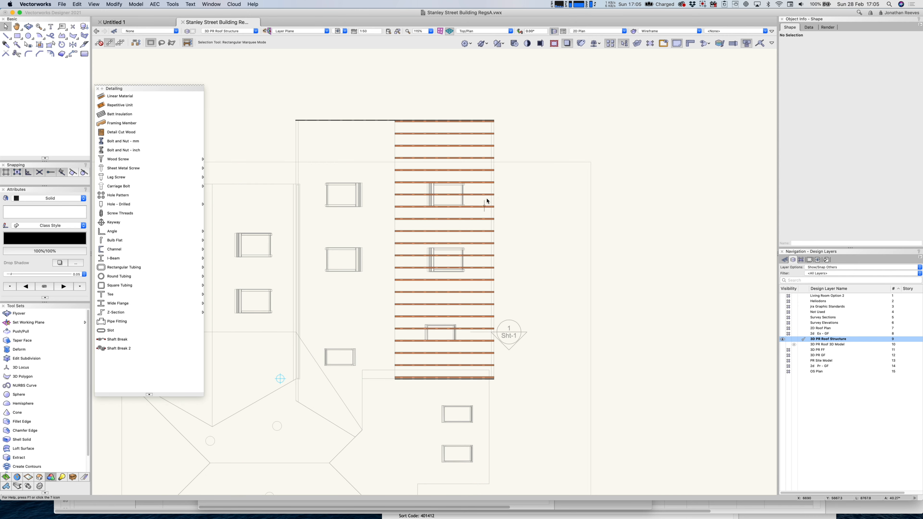
{"action": "key", "text": "c"}
{"action": "left_click_drag", "start_coordinate": [362, 120], "coordinate": [541, 261]}
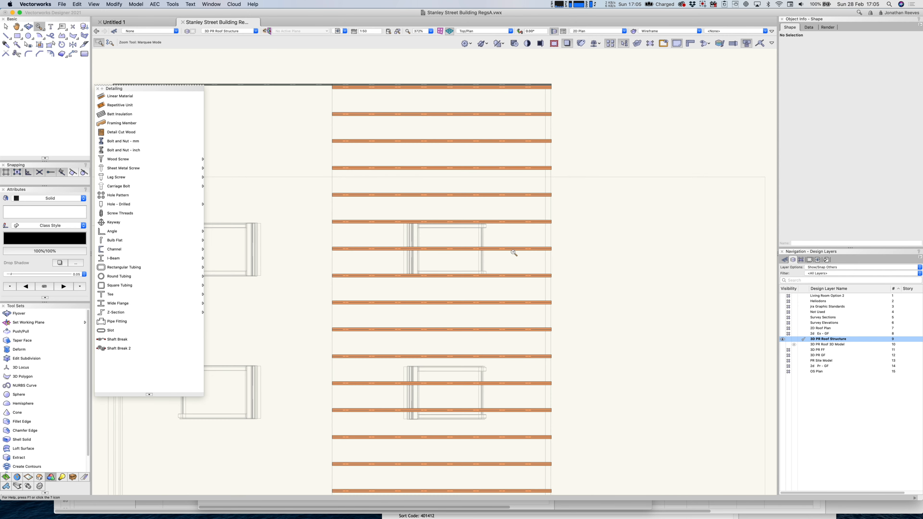
{"action": "key", "text": "x"}
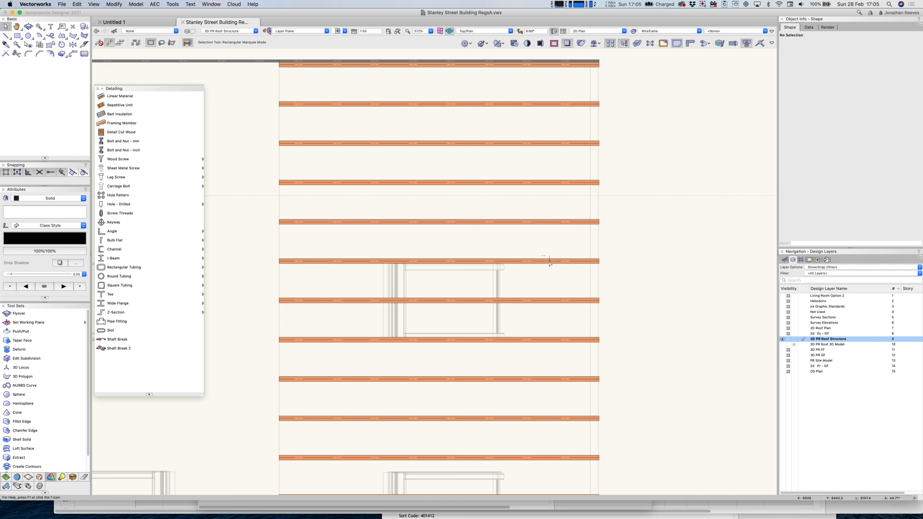
{"action": "scroll", "coordinate": [503, 269], "scroll_direction": "up", "scroll_amount": 4}
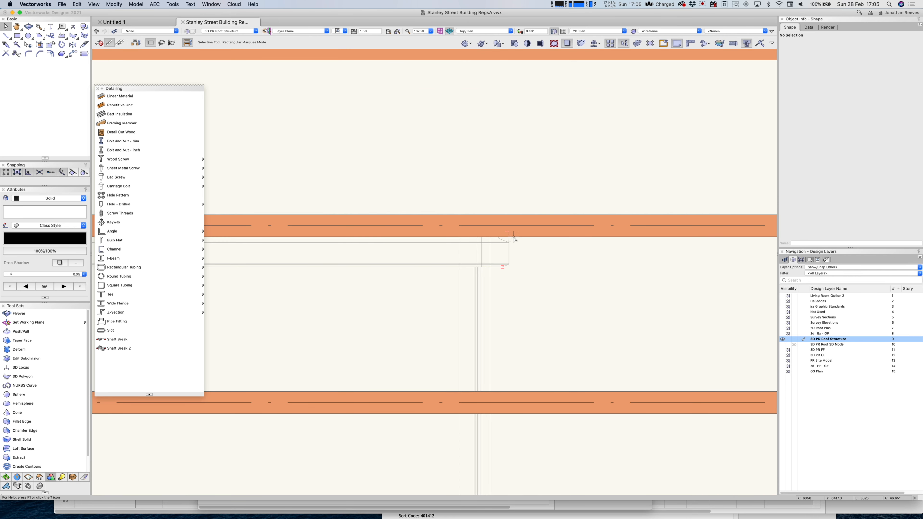
{"action": "scroll", "coordinate": [515, 239], "scroll_direction": "down", "scroll_amount": 4}
{"action": "scroll", "coordinate": [519, 237], "scroll_direction": "up", "scroll_amount": 2}
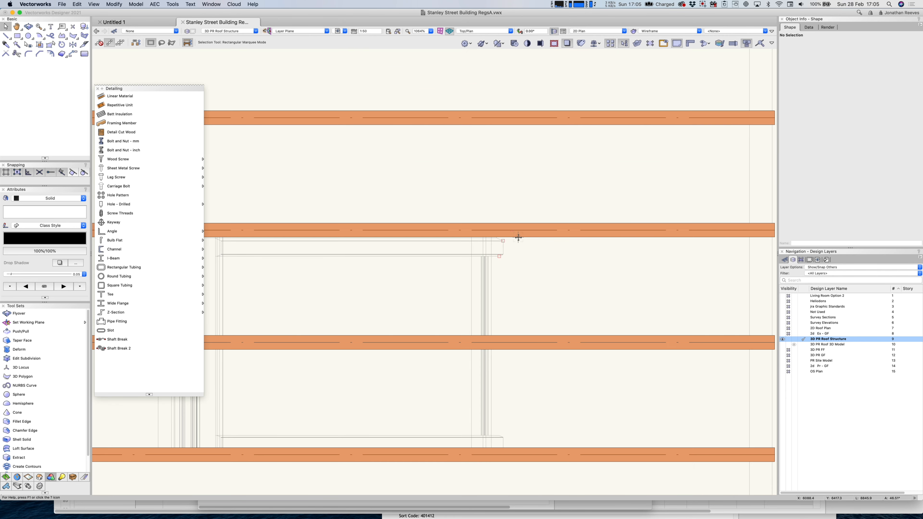
{"action": "left_click_drag", "start_coordinate": [515, 237], "coordinate": [515, 222], "text": "alt"}
{"action": "left_click_drag", "start_coordinate": [508, 448], "coordinate": [508, 462], "text": "alt"}
Cut the crossing rafter back to the opening, leaving aligned pieces on either side.
{"action": "scroll", "coordinate": [510, 400], "scroll_direction": "down", "scroll_amount": 2}
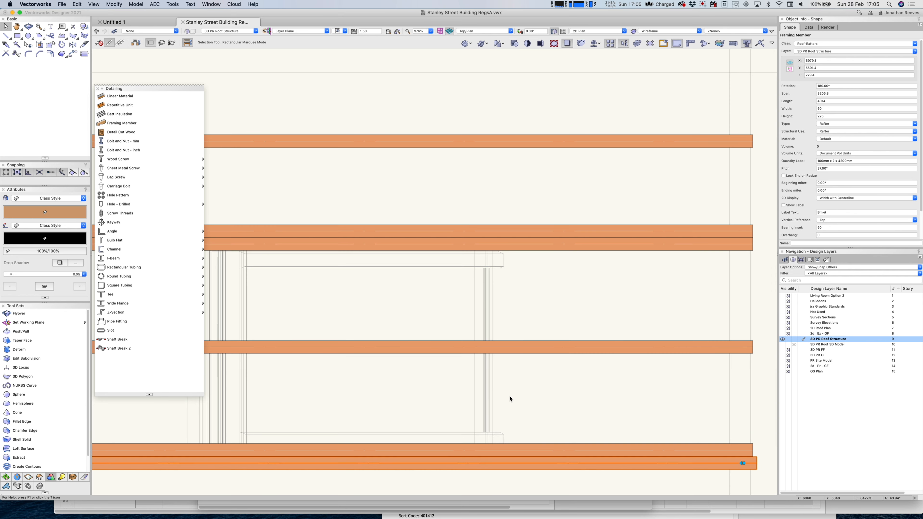
{"action": "middle_click_drag", "start_coordinate": [528, 382], "coordinate": [567, 220]}
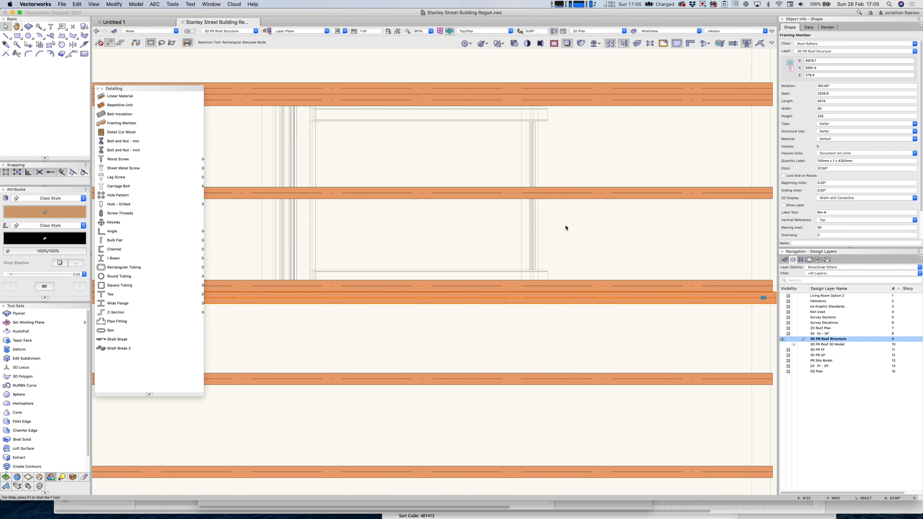
{"action": "scroll", "coordinate": [567, 226], "scroll_direction": "down", "scroll_amount": 2}
{"action": "left_click", "coordinate": [690, 205]}
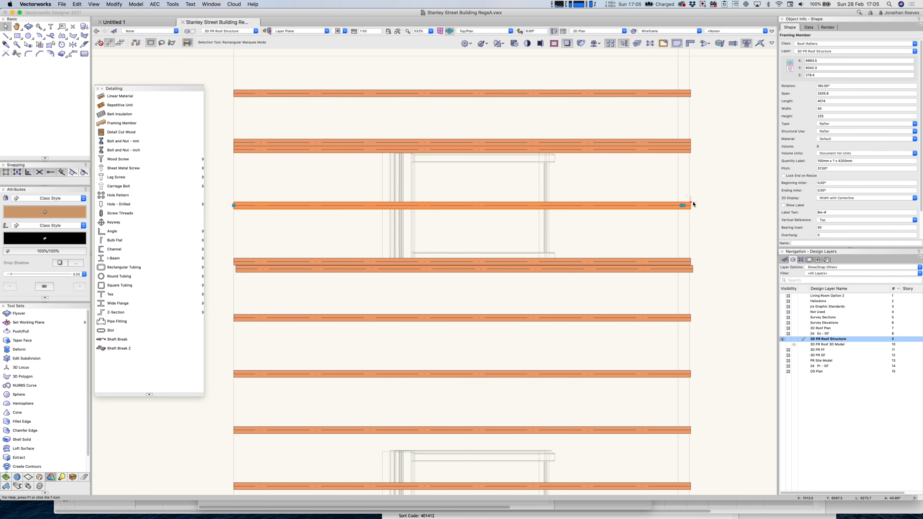
{"action": "left_click_drag", "start_coordinate": [684, 205], "coordinate": [391, 193]}
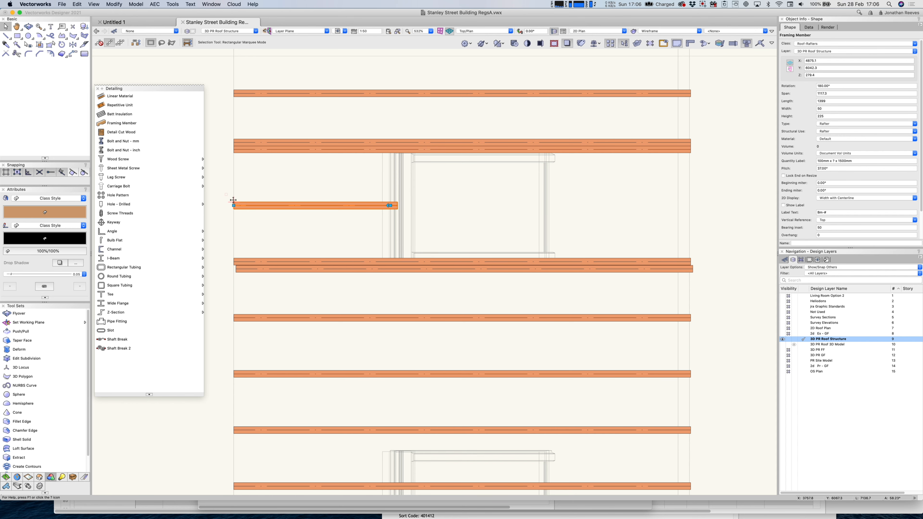
{"action": "left_click_drag", "start_coordinate": [233, 202], "coordinate": [546, 189]}
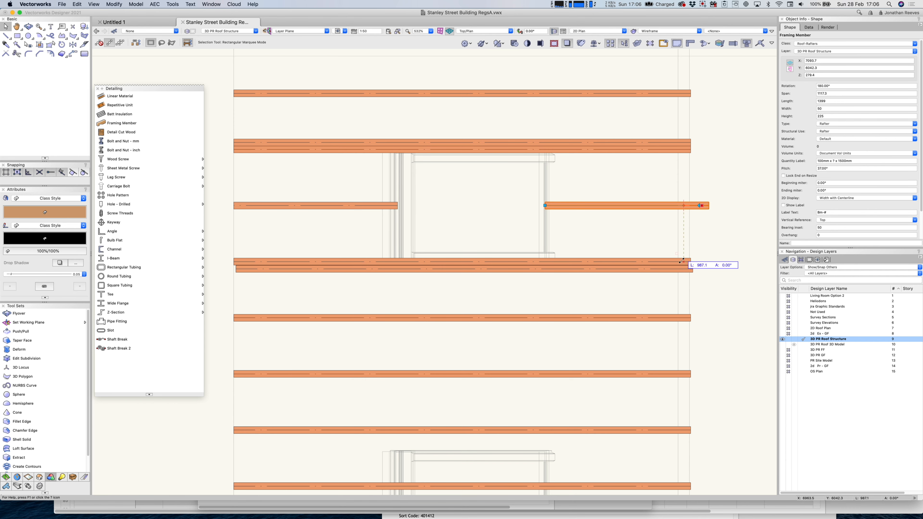
{"action": "left_click_drag", "start_coordinate": [685, 258], "coordinate": [685, 258]}
{"action": "left_click", "coordinate": [691, 269]}
{"action": "left_click_drag", "start_coordinate": [282, 281], "coordinate": [234, 263]}
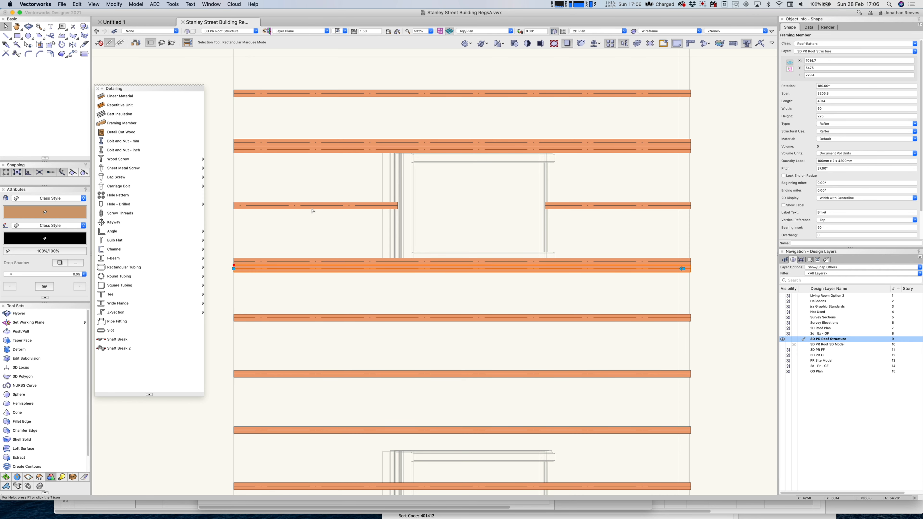
{"action": "key", "text": "super+3"}
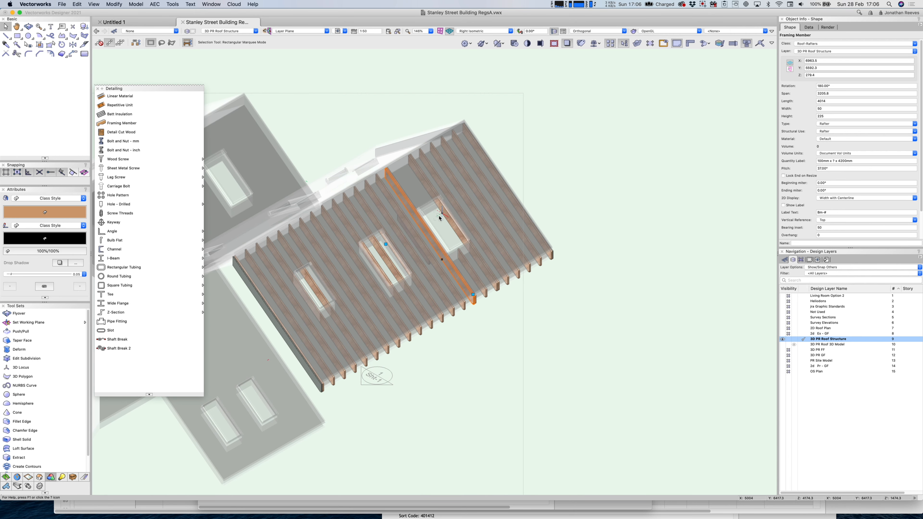
In Back view, raise the 1099-long short rafter piece up to the ridge line.
{"action": "scroll", "coordinate": [440, 218], "scroll_direction": "up", "scroll_amount": 3}
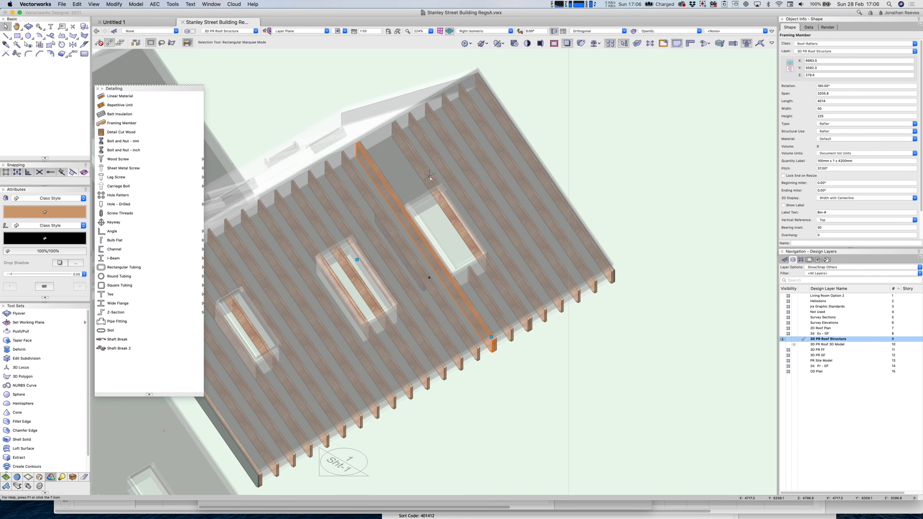
{"action": "scroll", "coordinate": [430, 178], "scroll_direction": "up", "scroll_amount": 2}
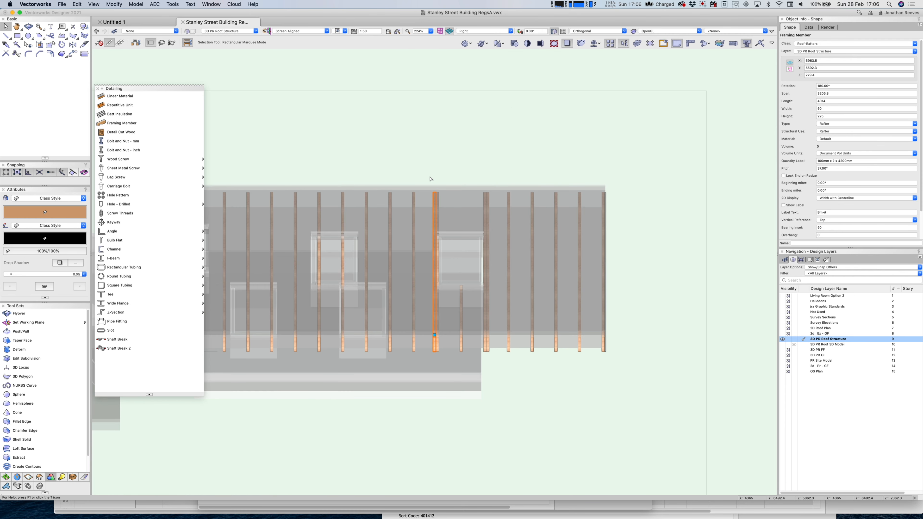
{"action": "key", "text": "8"}
{"action": "left_click", "coordinate": [546, 237]}
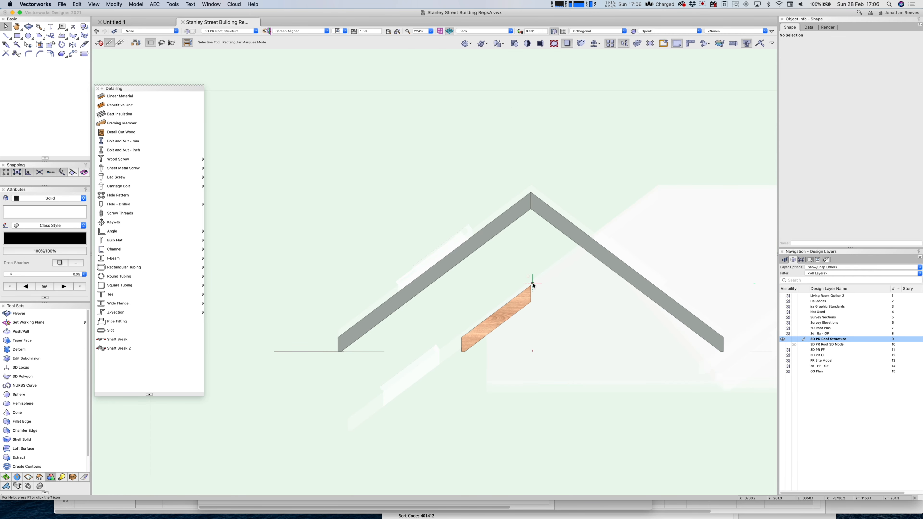
{"action": "left_click_drag", "start_coordinate": [531, 285], "coordinate": [530, 192]}
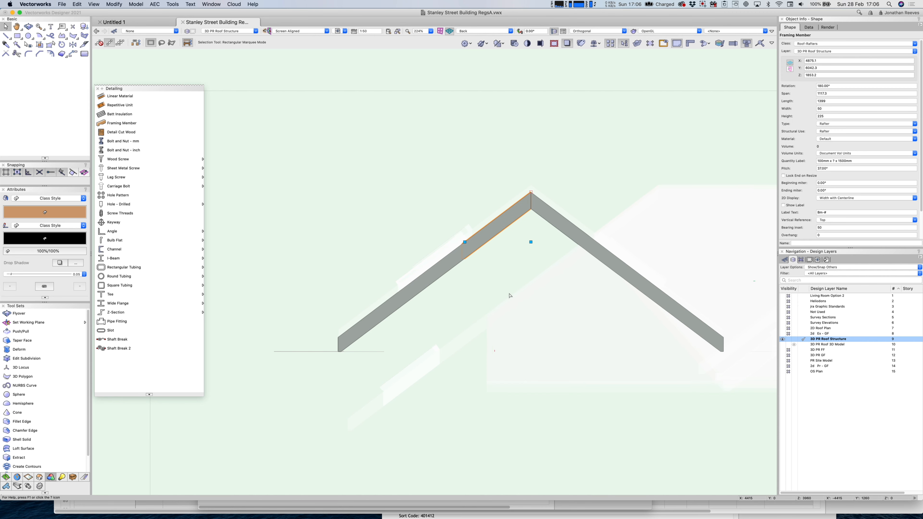
{"action": "key", "text": "1"}
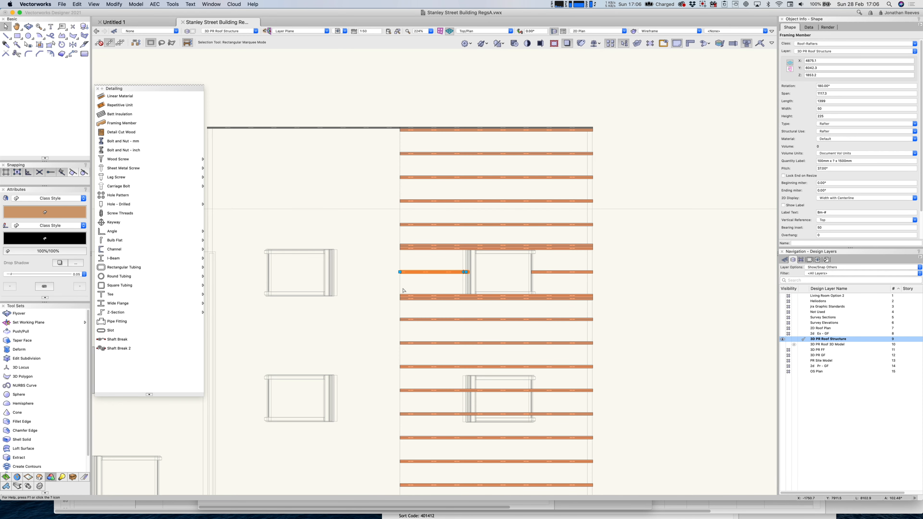
Rotate the short rafter piece 90° and make it a Solid Beam with pitch 0.
{"action": "left_click", "coordinate": [625, 292]}
{"action": "scroll", "coordinate": [582, 298], "scroll_direction": "up", "scroll_amount": 1}
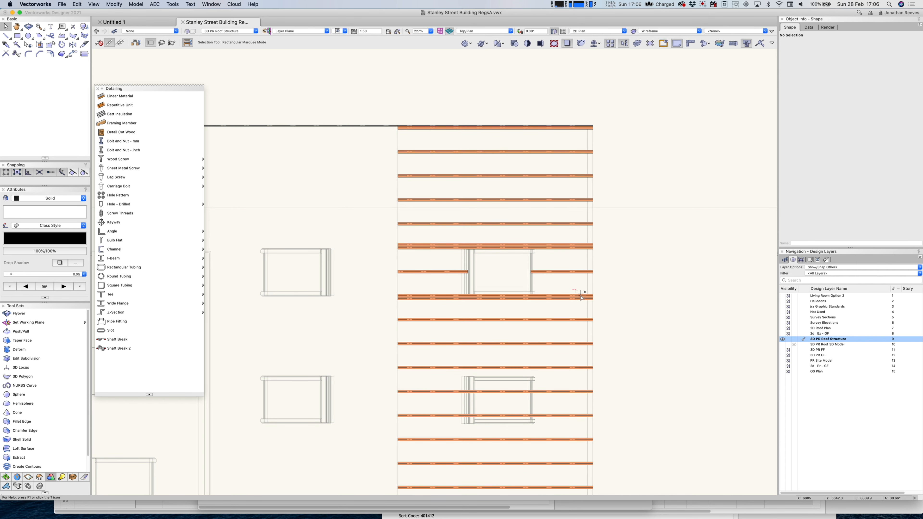
{"action": "left_click", "coordinate": [440, 271]}
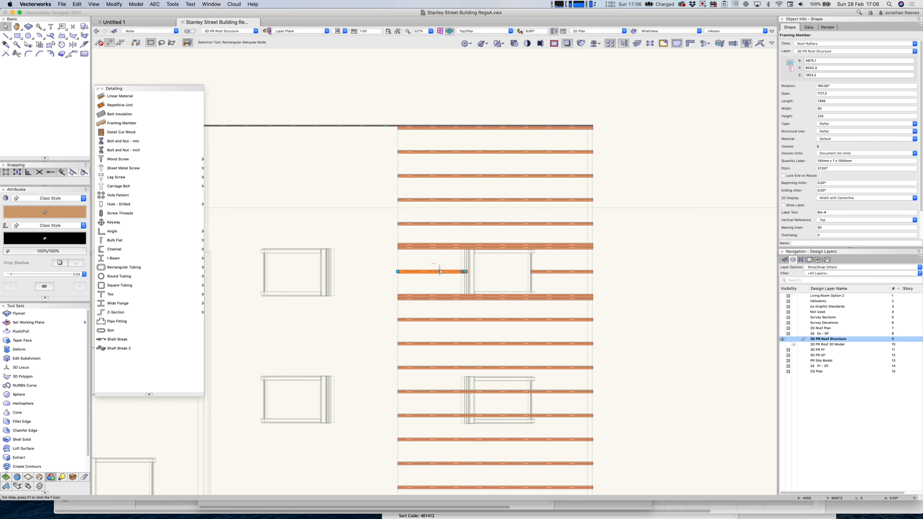
{"action": "key", "text": "super+l"}
{"action": "left_click", "coordinate": [790, 170]}
{"action": "type", "text": "0"}
{"action": "key", "text": "Return"}
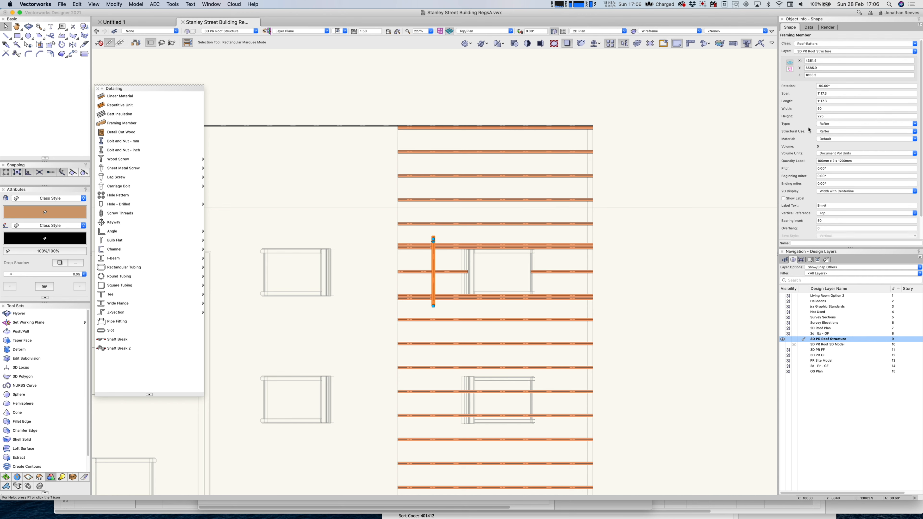
{"action": "left_click", "coordinate": [837, 125]}
{"action": "left_click", "coordinate": [840, 144]}
Move the beam to the opening's left edge and shorten it to 751.4 between rafters.
{"action": "scroll", "coordinate": [438, 250], "scroll_direction": "up", "scroll_amount": 4}
{"action": "left_click", "coordinate": [436, 241]}
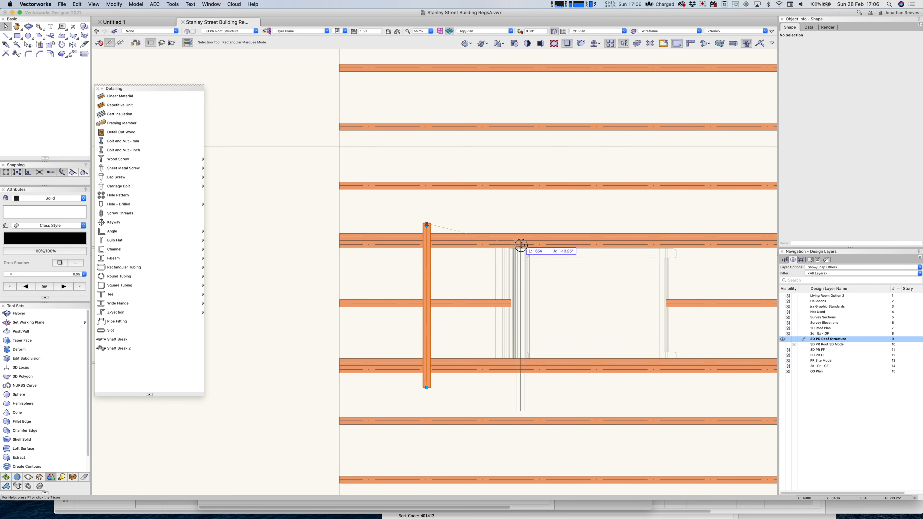
{"action": "left_click_drag", "start_coordinate": [499, 247], "coordinate": [497, 248]}
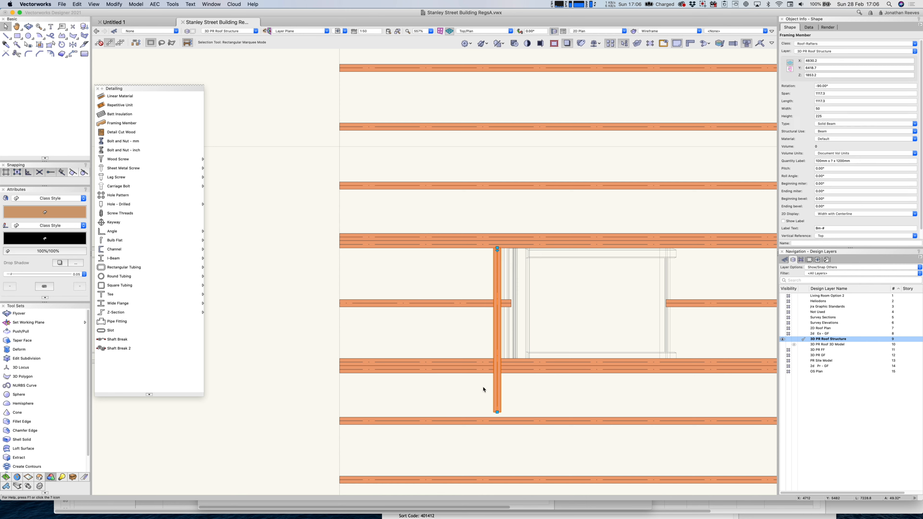
{"action": "left_click_drag", "start_coordinate": [498, 411], "coordinate": [497, 358]}
{"action": "scroll", "coordinate": [512, 283], "scroll_direction": "up", "scroll_amount": 3}
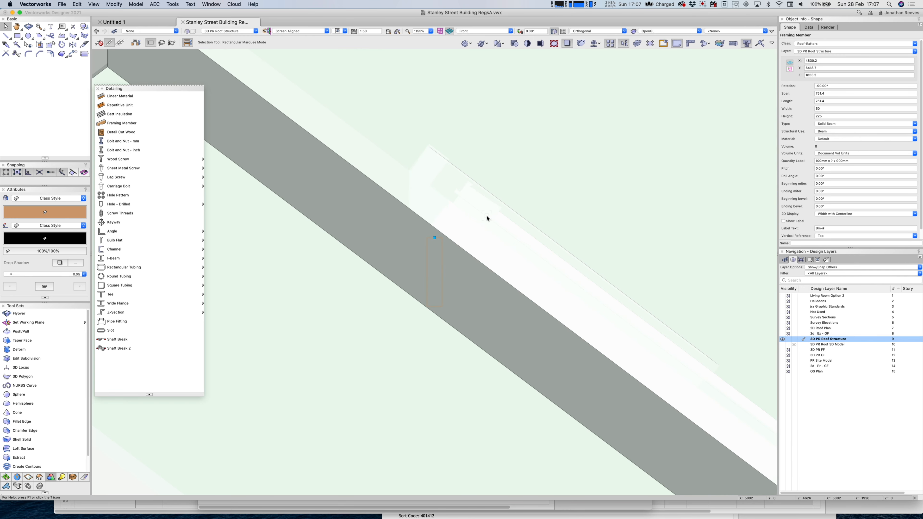
Lift the trimmer beam up into the roof slope.
{"action": "scroll", "coordinate": [487, 219], "scroll_direction": "down", "scroll_amount": 3}
{"action": "left_click", "coordinate": [487, 219]}
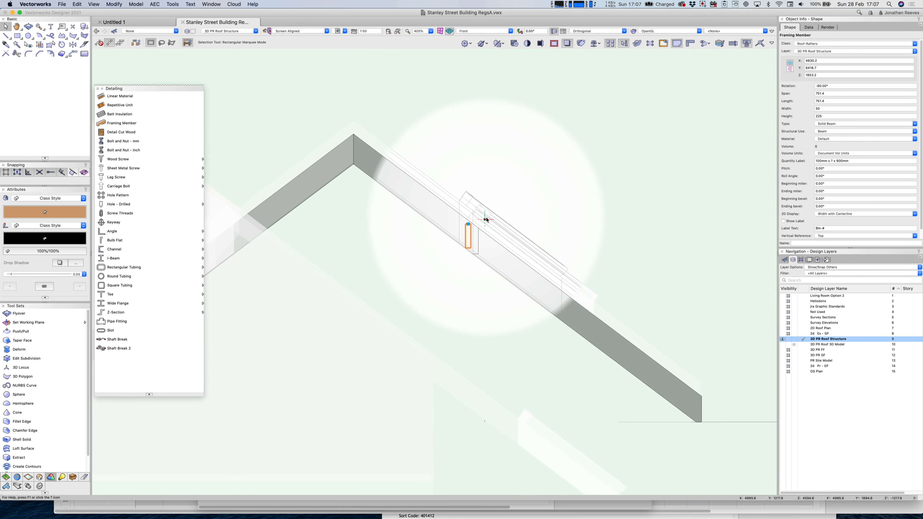
{"action": "scroll", "coordinate": [472, 221], "scroll_direction": "up", "scroll_amount": 3}
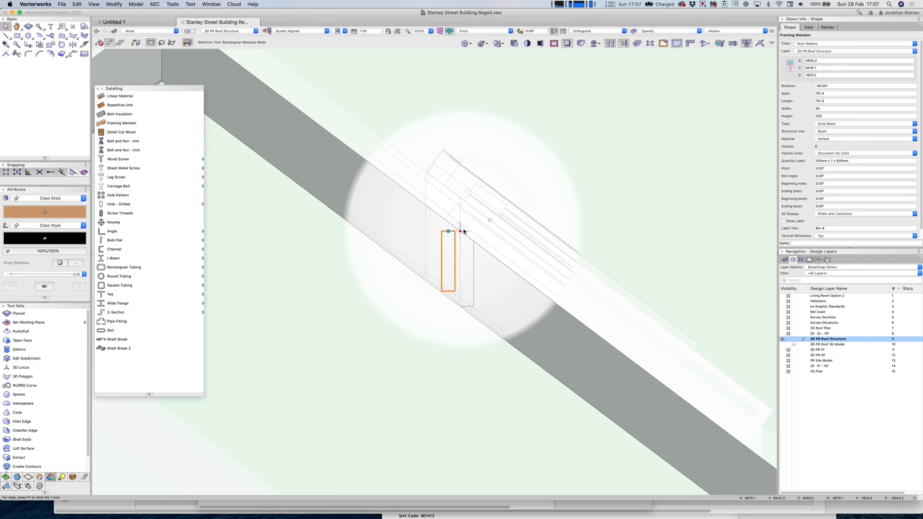
{"action": "scroll", "coordinate": [462, 234], "scroll_direction": "up", "scroll_amount": 2}
{"action": "left_click_drag", "start_coordinate": [443, 234], "coordinate": [421, 208]}
Give the cut rafter a bearing inset of 0 and butt its end onto the trimmer.
{"action": "key", "text": "super+5"}
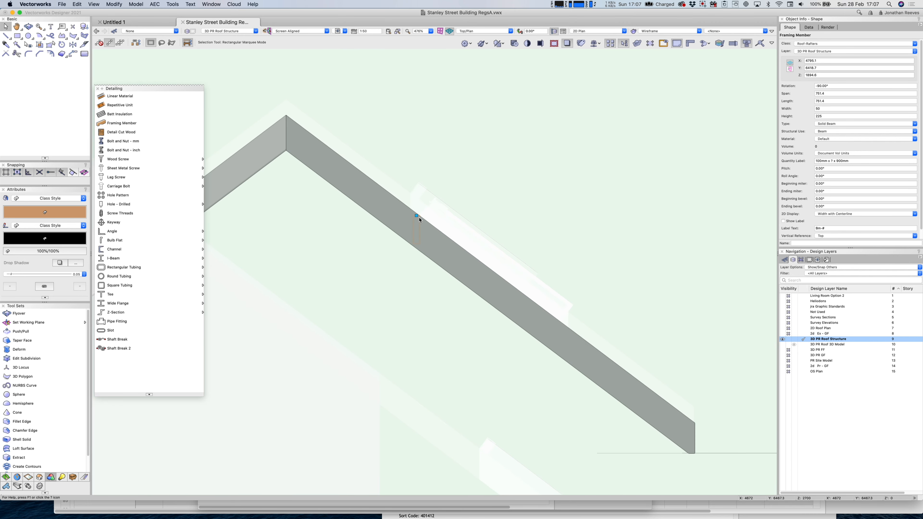
{"action": "scroll", "coordinate": [438, 228], "scroll_direction": "up", "scroll_amount": 5}
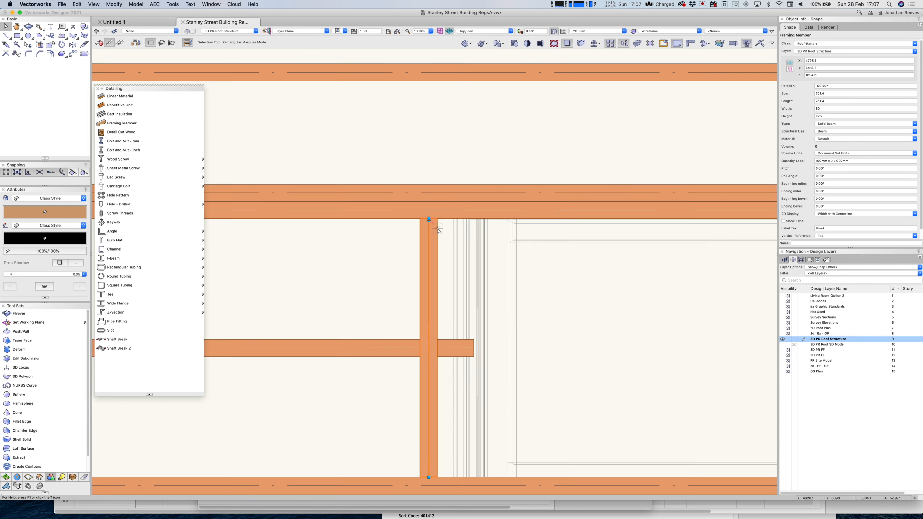
{"action": "left_click", "coordinate": [450, 348]}
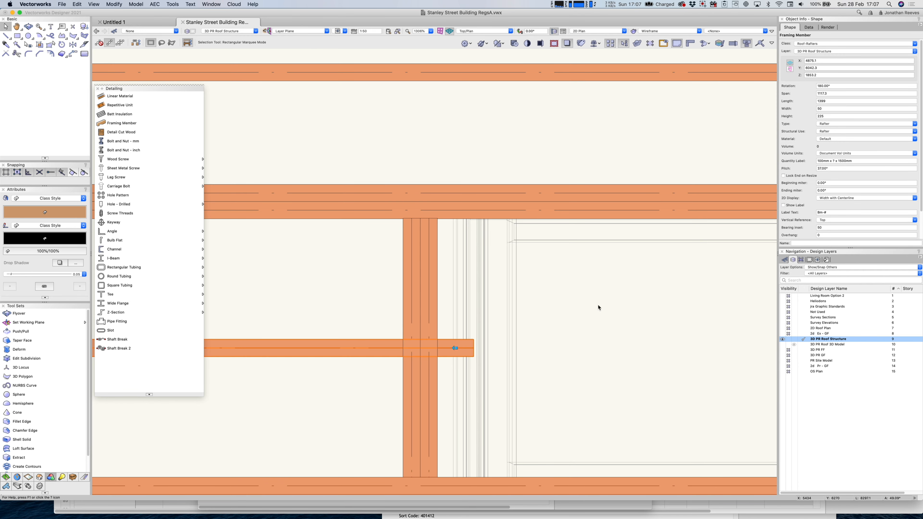
{"action": "scroll", "coordinate": [832, 212], "scroll_direction": "down", "scroll_amount": 3}
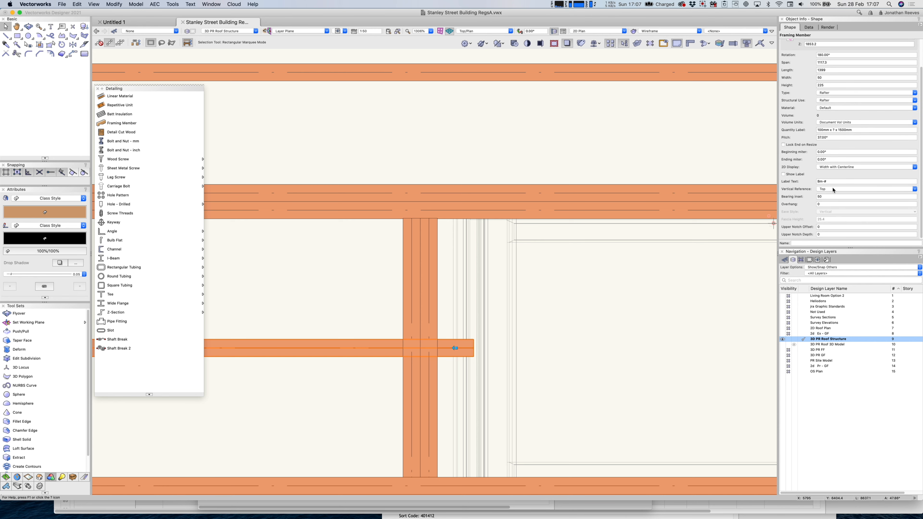
{"action": "type", "text": "0"}
{"action": "key", "text": "Return"}
{"action": "left_click_drag", "start_coordinate": [457, 348], "coordinate": [403, 348]}
Copy both trimmers across to the rooflight opening's right edge.
{"action": "scroll", "coordinate": [410, 347], "scroll_direction": "down", "scroll_amount": 1}
{"action": "scroll", "coordinate": [410, 348], "scroll_direction": "down", "scroll_amount": 10}
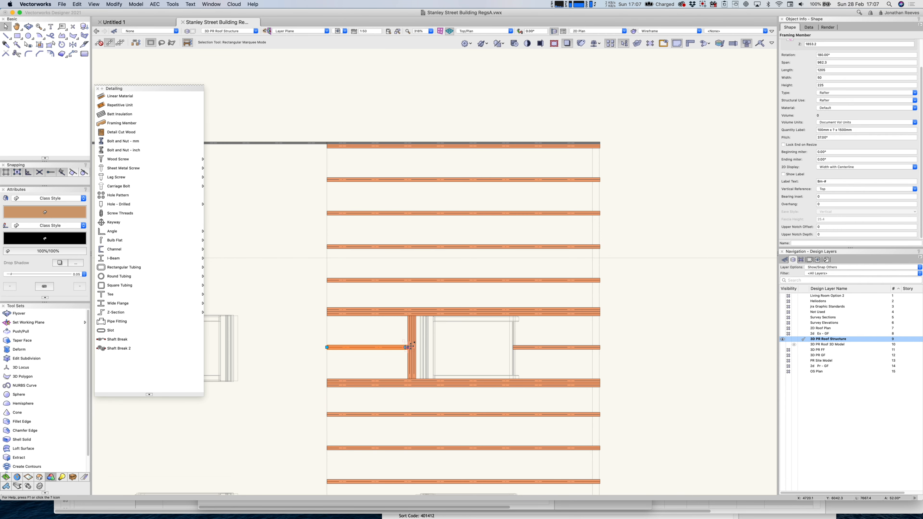
{"action": "key", "text": "c"}
{"action": "left_click_drag", "start_coordinate": [385, 289], "coordinate": [551, 427]}
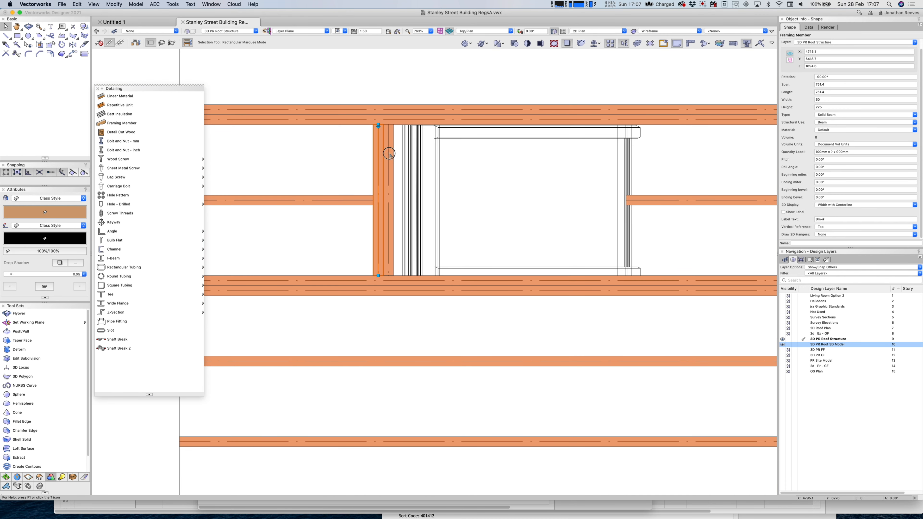
{"action": "left_click", "coordinate": [389, 153], "text": "shift"}
{"action": "left_click_drag", "start_coordinate": [374, 124], "coordinate": [632, 131]}
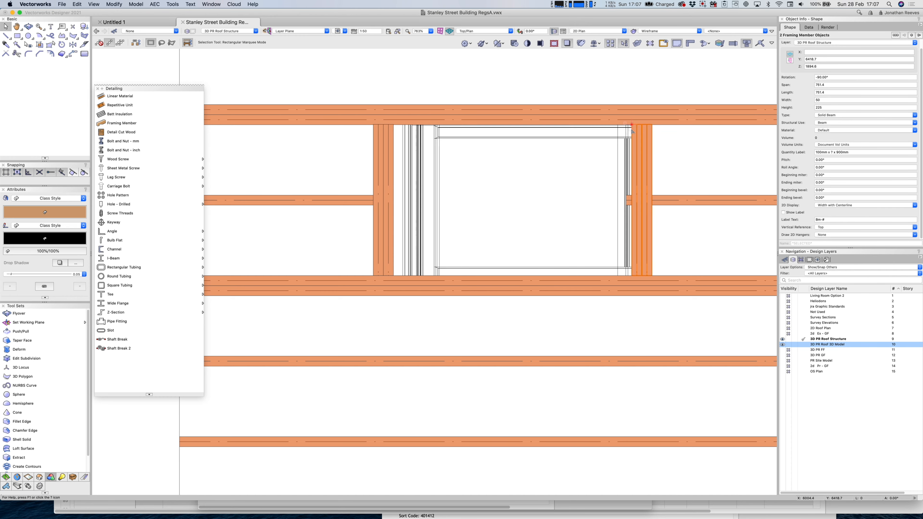
In Back view with x-ray, drag the two trimmer beams and snap their corner under the sloping rafter at Z 1023.3.
{"action": "key", "text": "8"}
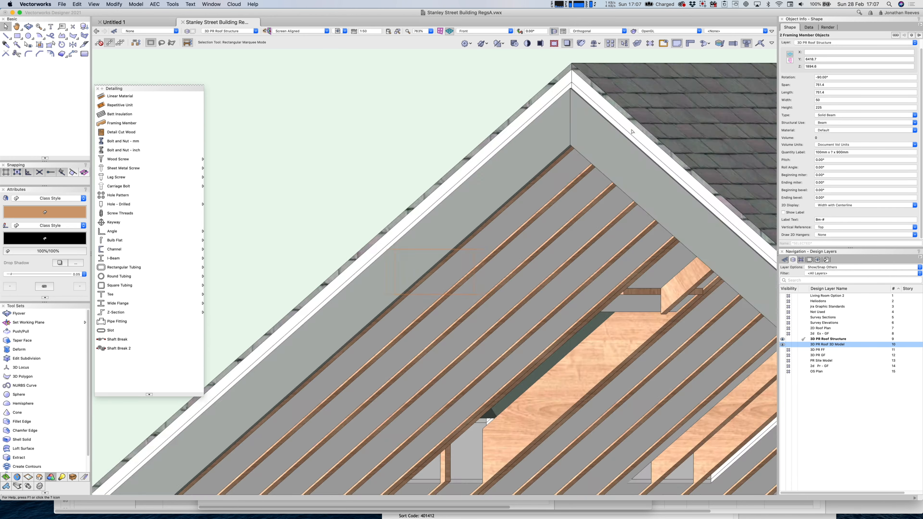
{"action": "scroll", "coordinate": [500, 296], "scroll_direction": "down", "scroll_amount": 2}
{"action": "scroll", "coordinate": [500, 296], "scroll_direction": "down", "scroll_amount": 3}
{"action": "key", "text": "b"}
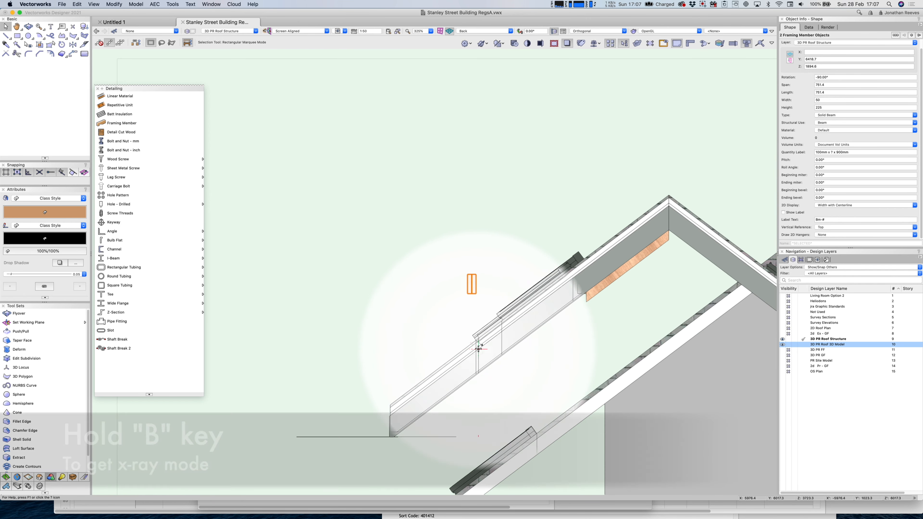
{"action": "left_click_drag", "start_coordinate": [474, 274], "coordinate": [481, 352]}
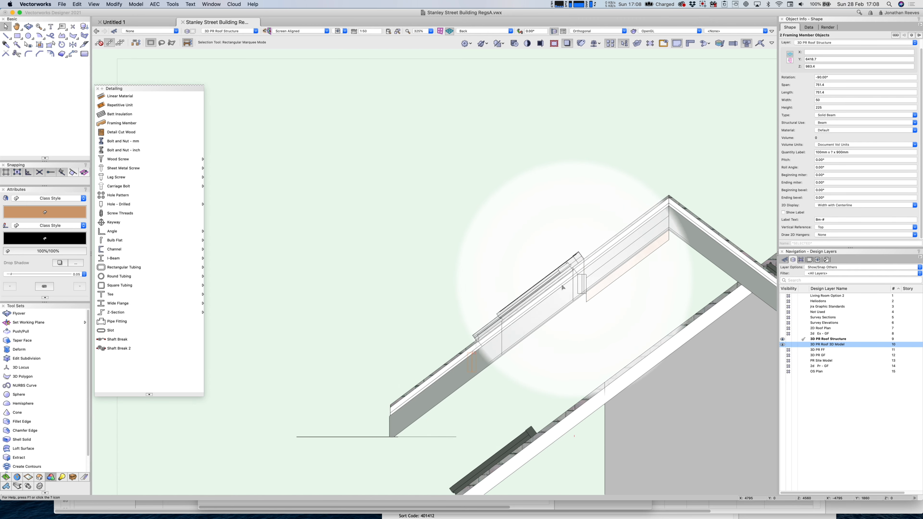
{"action": "scroll", "coordinate": [483, 355], "scroll_direction": "up", "scroll_amount": 5}
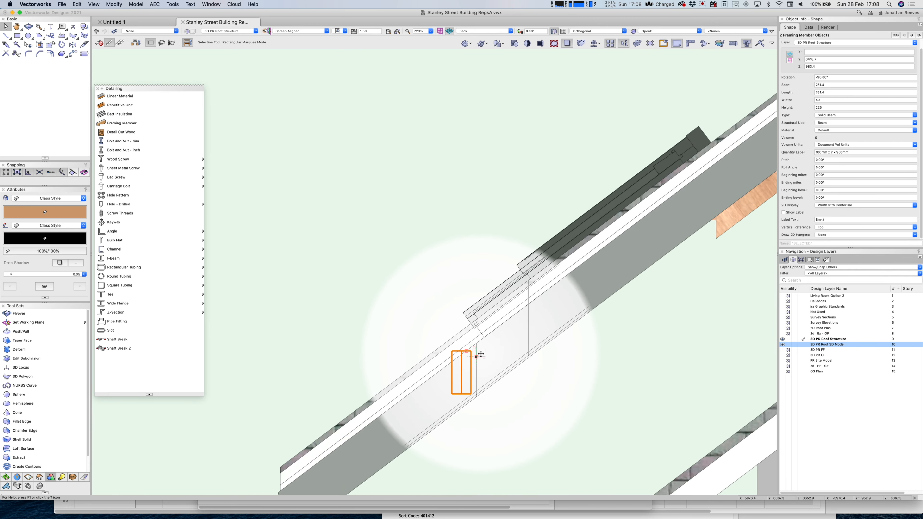
{"action": "scroll", "coordinate": [478, 360], "scroll_direction": "down", "scroll_amount": 3}
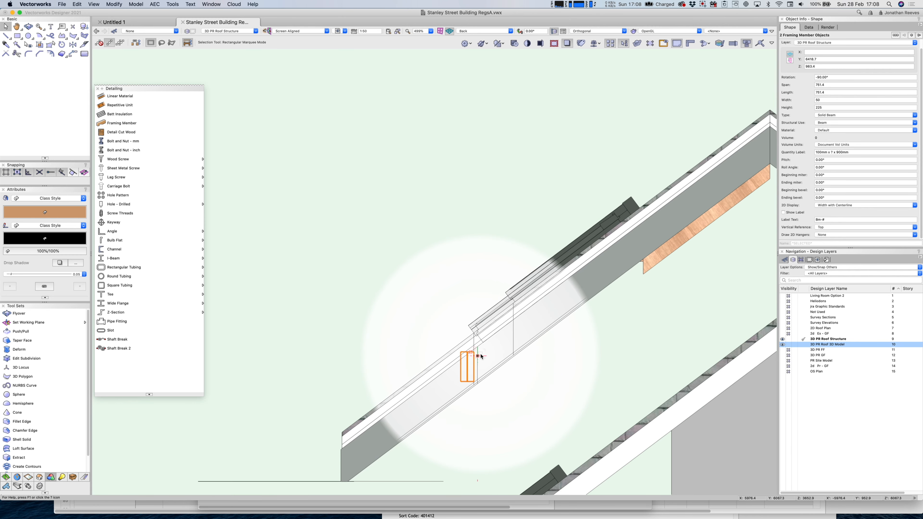
{"action": "scroll", "coordinate": [480, 361], "scroll_direction": "up", "scroll_amount": 6}
{"action": "left_click_drag", "start_coordinate": [439, 341], "coordinate": [464, 310]}
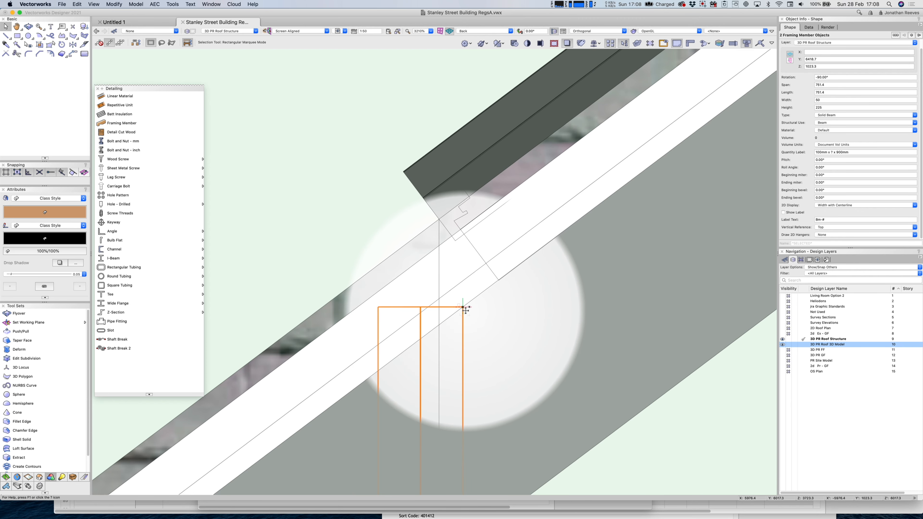
{"action": "scroll", "coordinate": [464, 310], "scroll_direction": "down", "scroll_amount": 5}
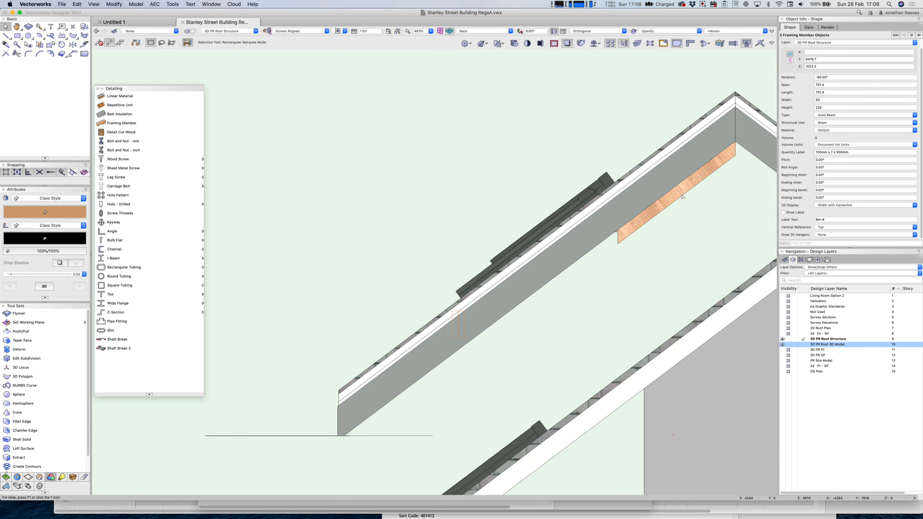
Raise the end point of the short rafter beside the rooflight opening.
{"action": "left_click", "coordinate": [736, 155]}
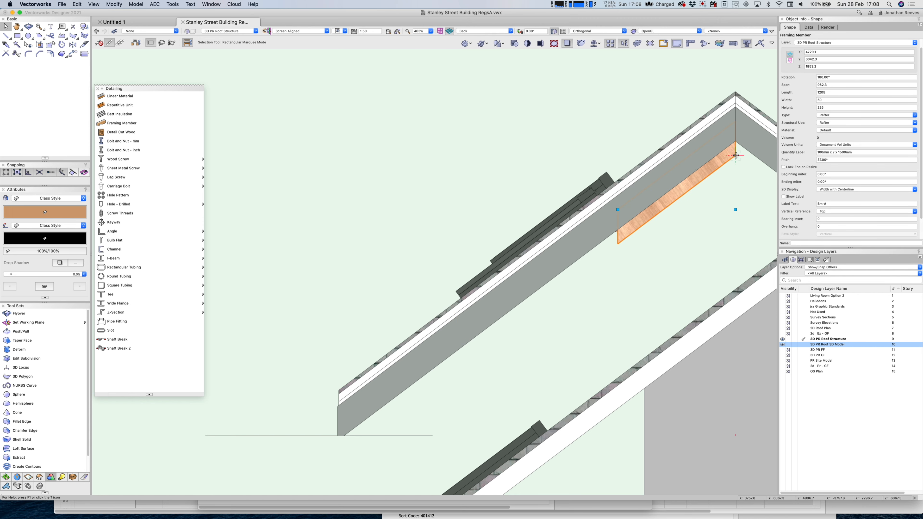
{"action": "left_click_drag", "start_coordinate": [736, 156], "coordinate": [736, 142]}
{"action": "scroll", "coordinate": [558, 247], "scroll_direction": "down", "scroll_amount": 3}
Orbit the framing and hide the 3D PR Roof 3D Model layer so only framing shows.
{"action": "key", "text": "shift+c"}
{"action": "left_click_drag", "start_coordinate": [435, 242], "coordinate": [461, 266]}
{"action": "middle_click_drag", "start_coordinate": [583, 352], "coordinate": [392, 265]}
{"action": "left_click_drag", "start_coordinate": [393, 263], "coordinate": [409, 268]}
{"action": "left_click", "coordinate": [789, 345]}
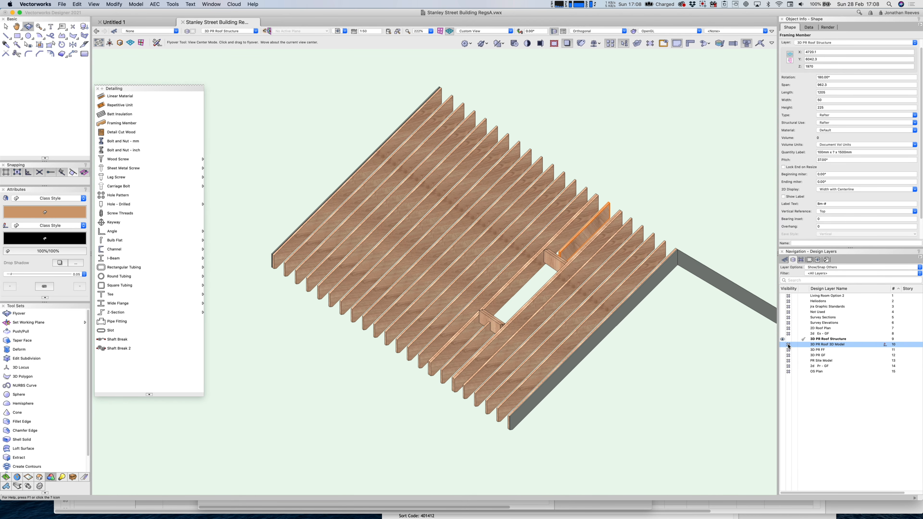
{"action": "left_click_drag", "start_coordinate": [349, 308], "coordinate": [369, 296]}
In Back view, drop the left rafter's pair of trimmer beams to Z 848 between the rafters.
{"action": "key", "text": "6"}
{"action": "key", "text": "8"}
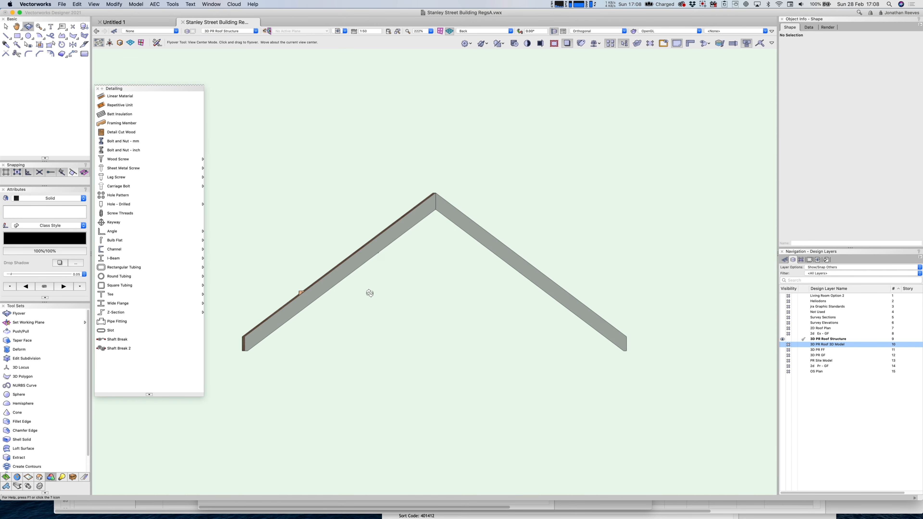
{"action": "key", "text": "c"}
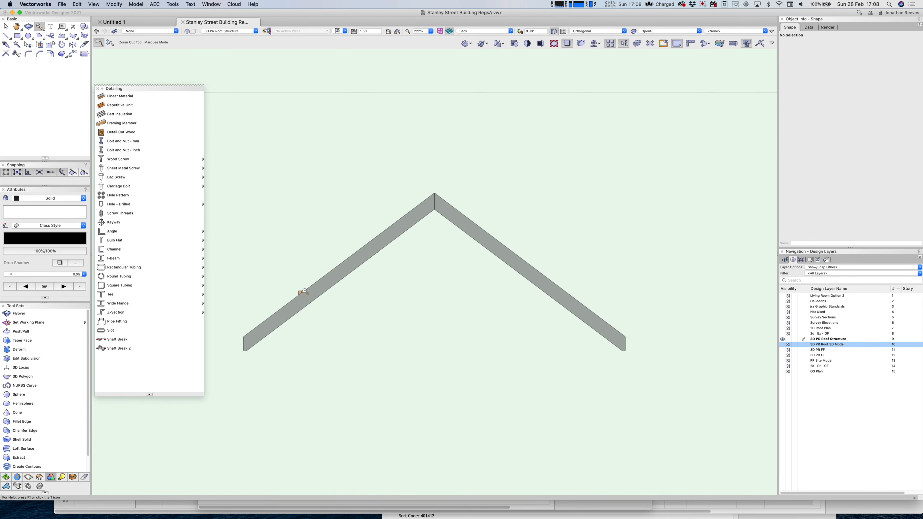
{"action": "left_click", "coordinate": [305, 291]}
{"action": "key", "text": "x"}
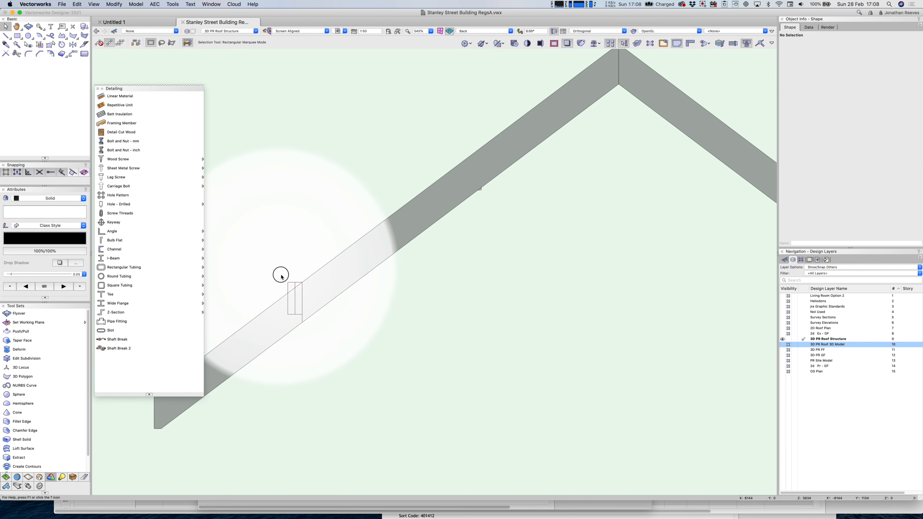
{"action": "left_click_drag", "start_coordinate": [278, 272], "coordinate": [311, 322]}
{"action": "scroll", "coordinate": [301, 280], "scroll_direction": "up", "scroll_amount": 5}
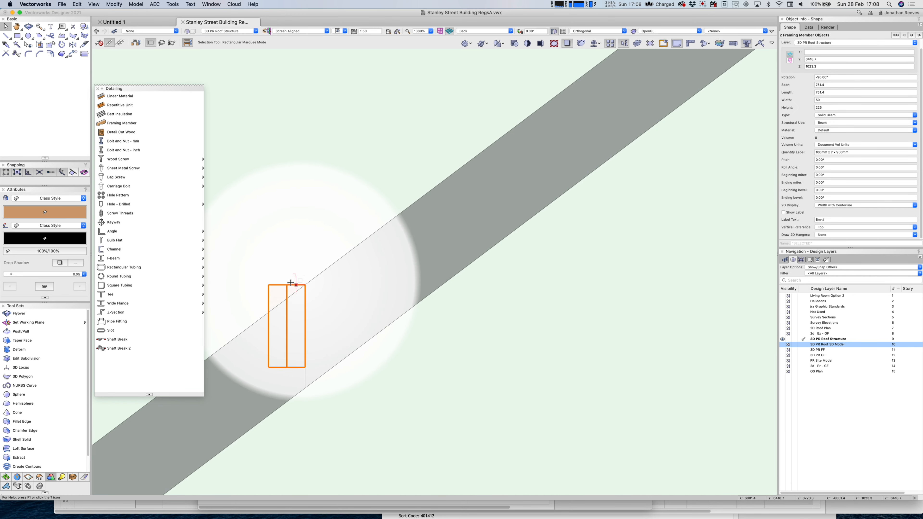
{"action": "left_click_drag", "start_coordinate": [269, 285], "coordinate": [269, 312]}
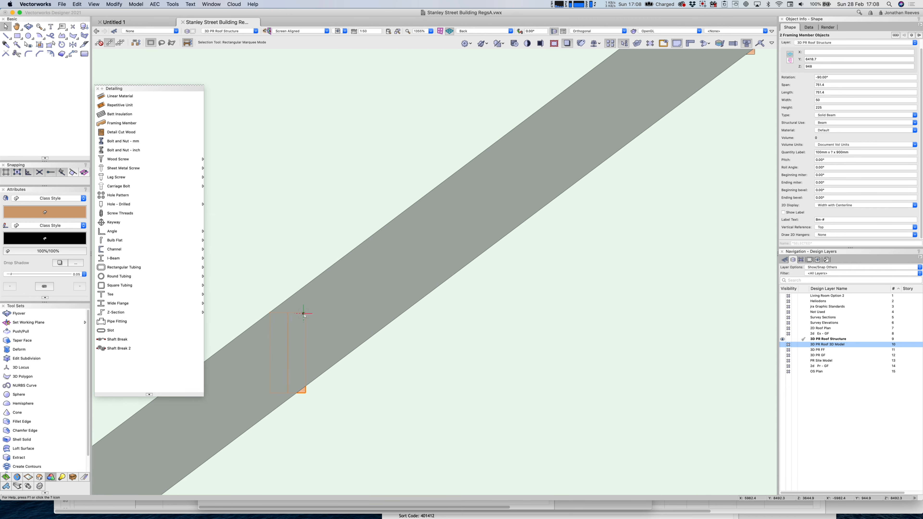
{"action": "scroll", "coordinate": [305, 315], "scroll_direction": "down", "scroll_amount": 7}
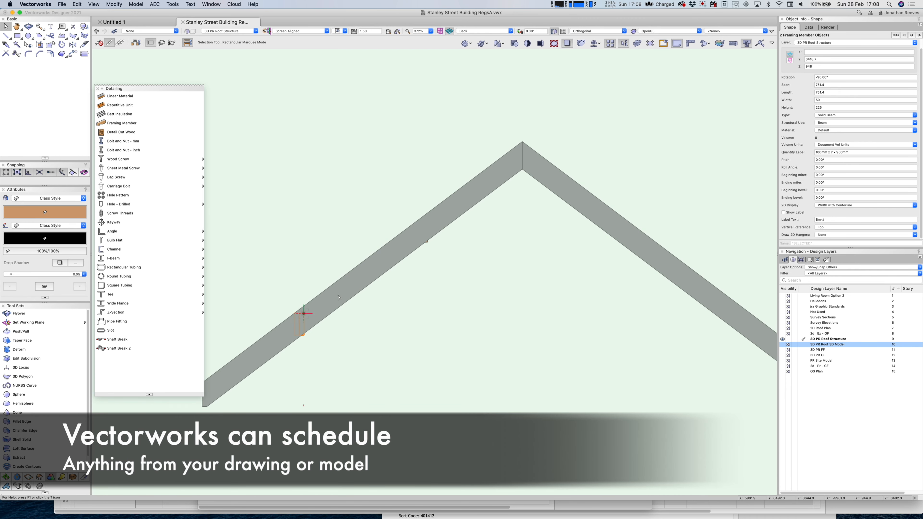
{"action": "key", "text": "super+3"}
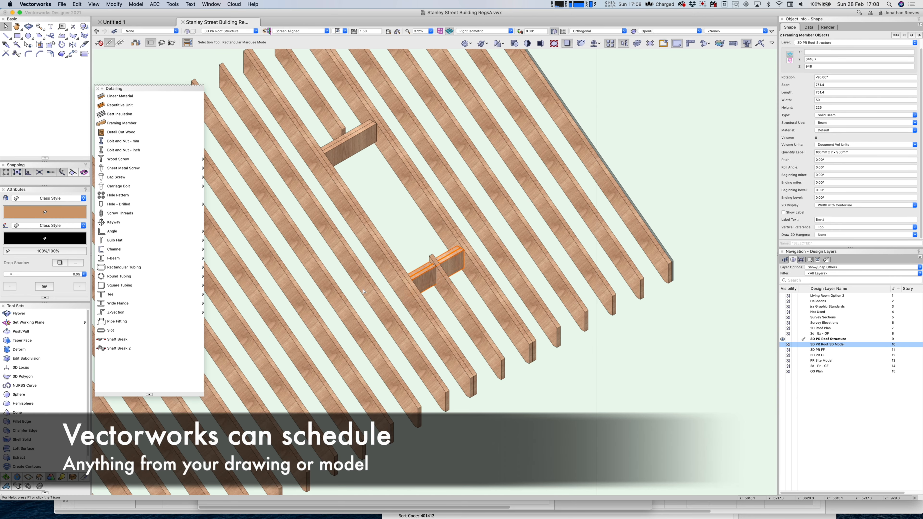
In Top/Plan, shorten the cut rafter to 1110.8 so it stops at the trimmer.
{"action": "left_click", "coordinate": [453, 288]}
{"action": "key", "text": "super+5"}
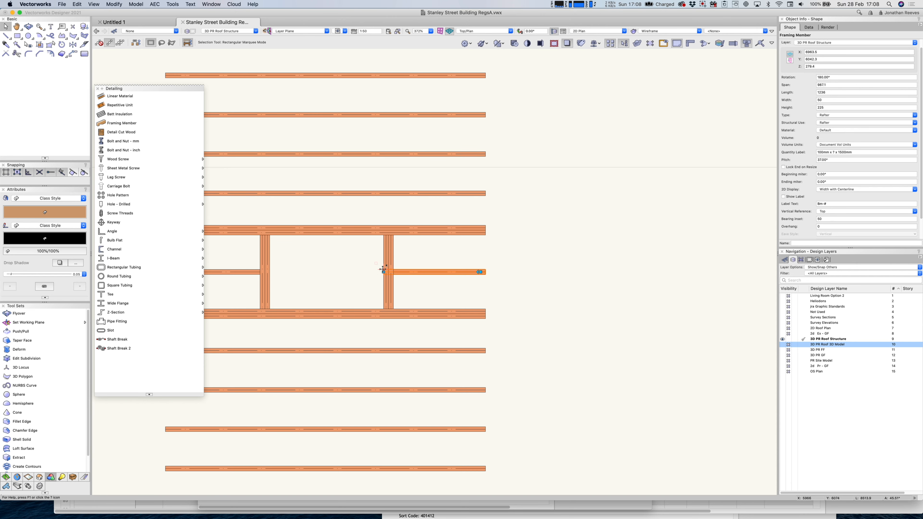
{"action": "left_click_drag", "start_coordinate": [383, 272], "coordinate": [393, 272]}
{"action": "key", "text": "super+9"}
{"action": "scroll", "coordinate": [488, 304], "scroll_direction": "down", "scroll_amount": 3}
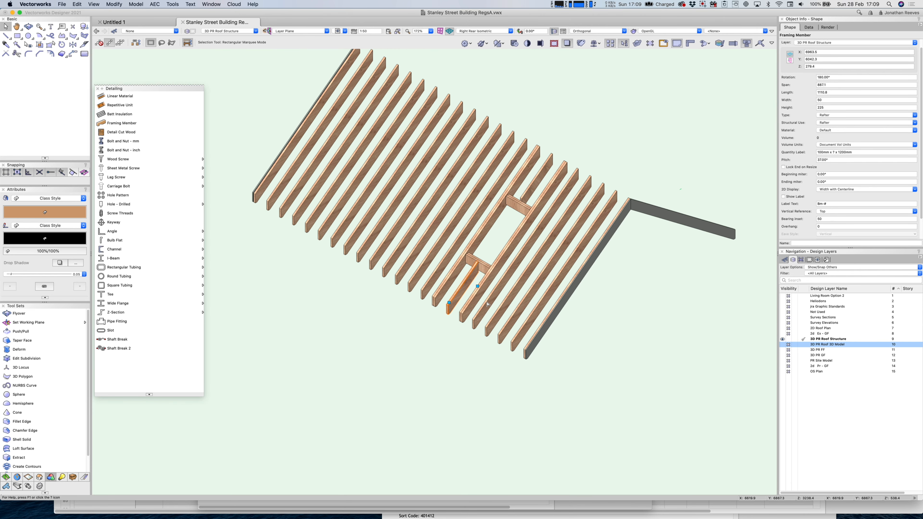
Turn the 3D PR Roof 3D Model layer back on and zoom to the rafters around the opening.
{"action": "key", "text": "super+5"}
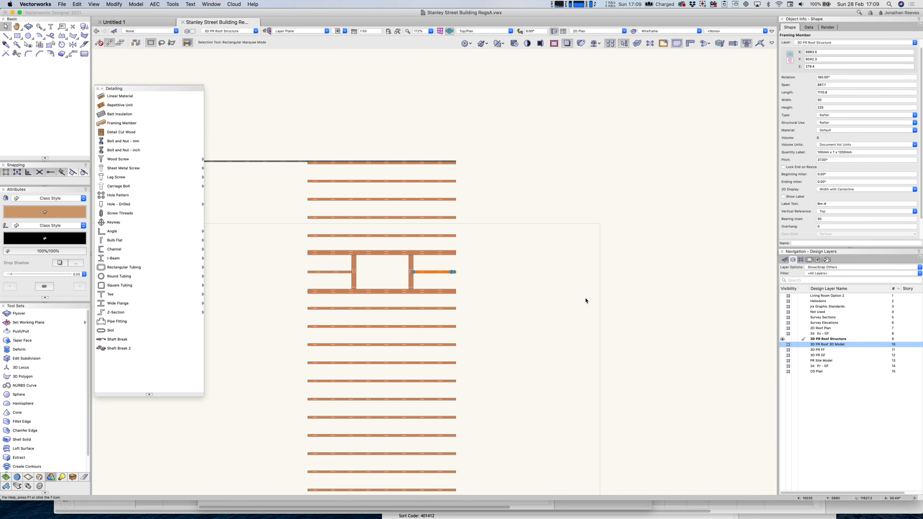
{"action": "left_click", "coordinate": [783, 345]}
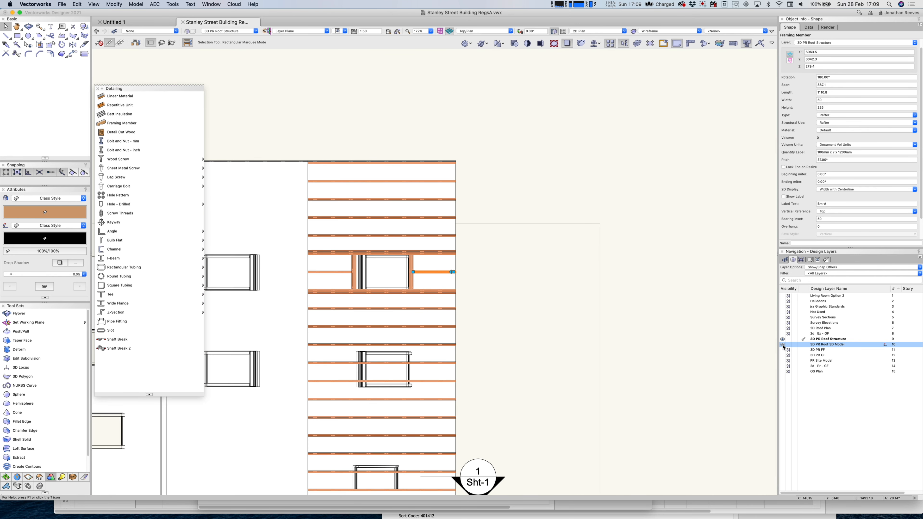
{"action": "scroll", "coordinate": [545, 345], "scroll_direction": "down", "scroll_amount": 5}
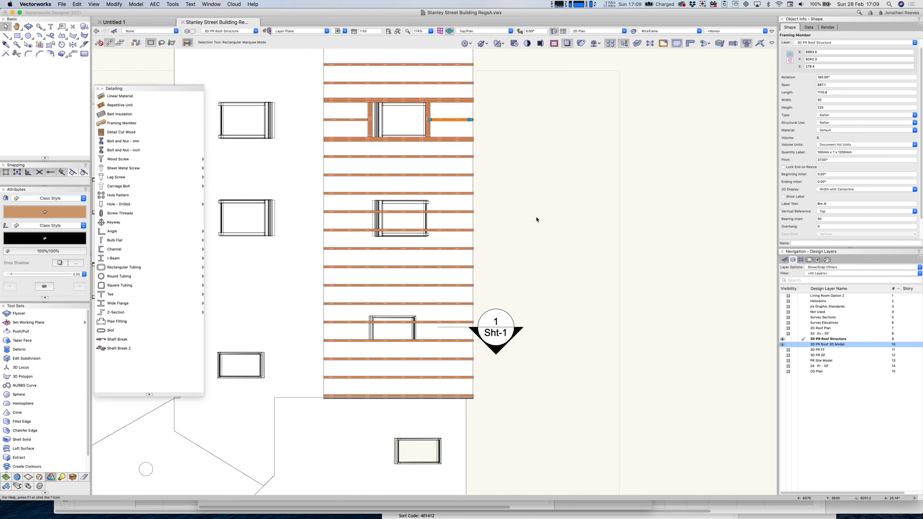
{"action": "key", "text": "c"}
{"action": "mouse_move", "coordinate": [320, 166]}
{"action": "left_mouse_down"}
{"action": "mouse_move", "coordinate": [456, 292]}
{"action": "mouse_move", "coordinate": [536, 292]}
{"action": "left_mouse_up"}
{"action": "key", "text": "x"}
{"action": "scroll", "coordinate": [320, 197], "scroll_direction": "down", "scroll_amount": 5}
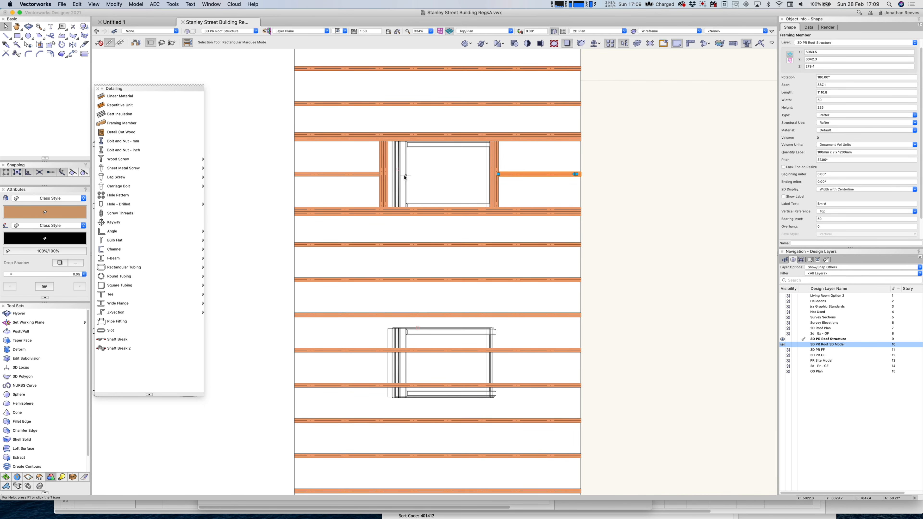
{"action": "scroll", "coordinate": [405, 177], "scroll_direction": "up", "scroll_amount": 4}
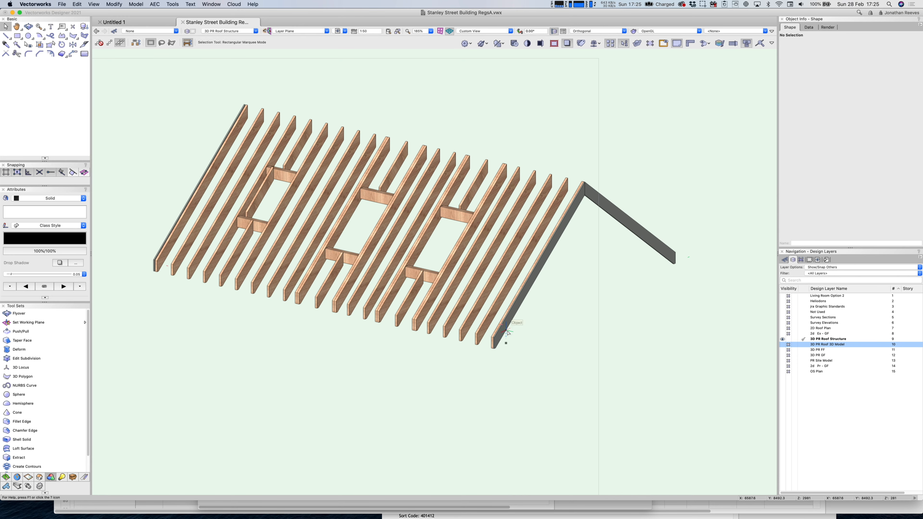
Rotate a rafter 90° in plan and move it past the rafter ends.
{"action": "left_click", "coordinate": [508, 332]}
{"action": "key", "text": "super+5"}
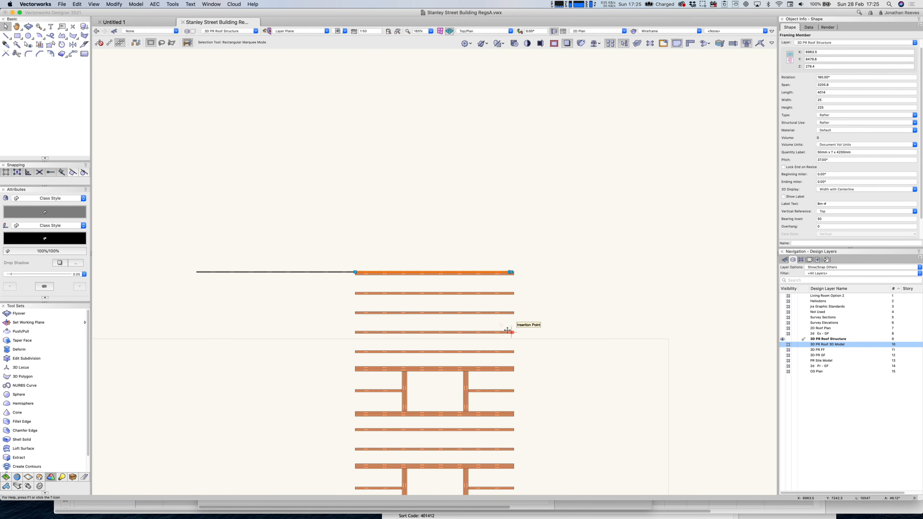
{"action": "key", "text": "super+l"}
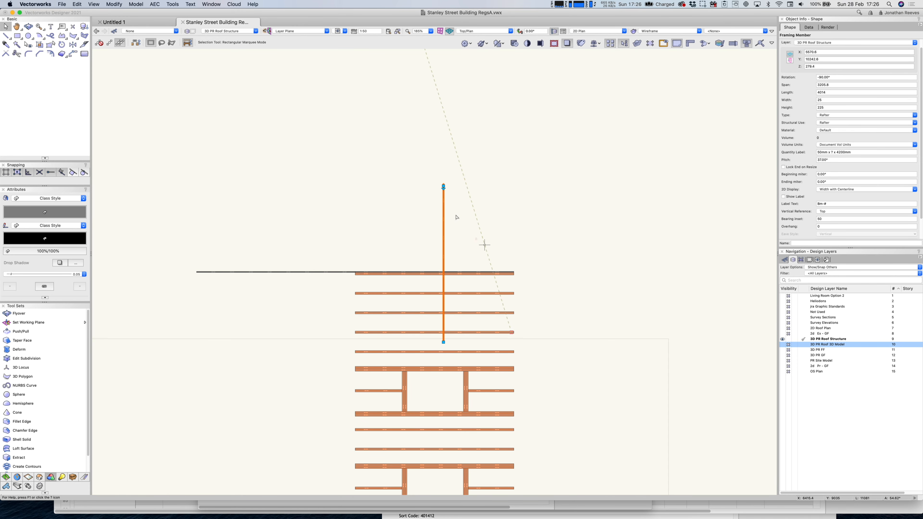
{"action": "left_click_drag", "start_coordinate": [445, 199], "coordinate": [530, 267]}
Set the member's pitch to 0° and its structural use to Solid Beam.
{"action": "left_click", "coordinate": [797, 159]}
{"action": "type", "text": "0"}
{"action": "key", "text": "Return"}
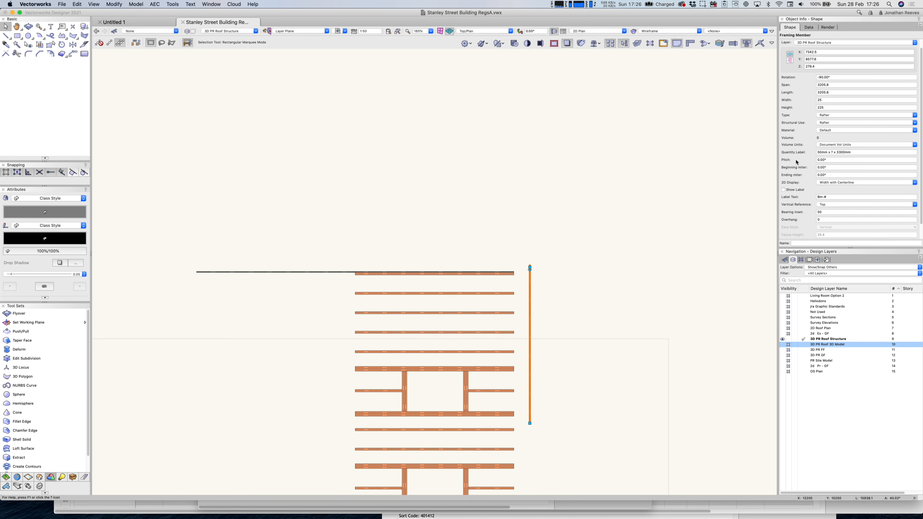
{"action": "left_click", "coordinate": [838, 122]}
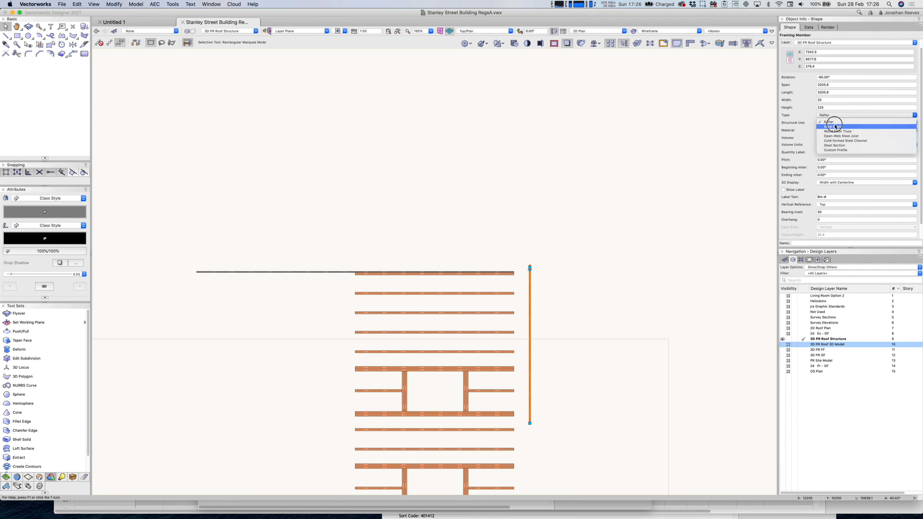
{"action": "left_click", "coordinate": [836, 127]}
Stretch the beam from the top rafter end to the lowest rafter, 8492.8 long.
{"action": "left_click", "coordinate": [559, 276]}
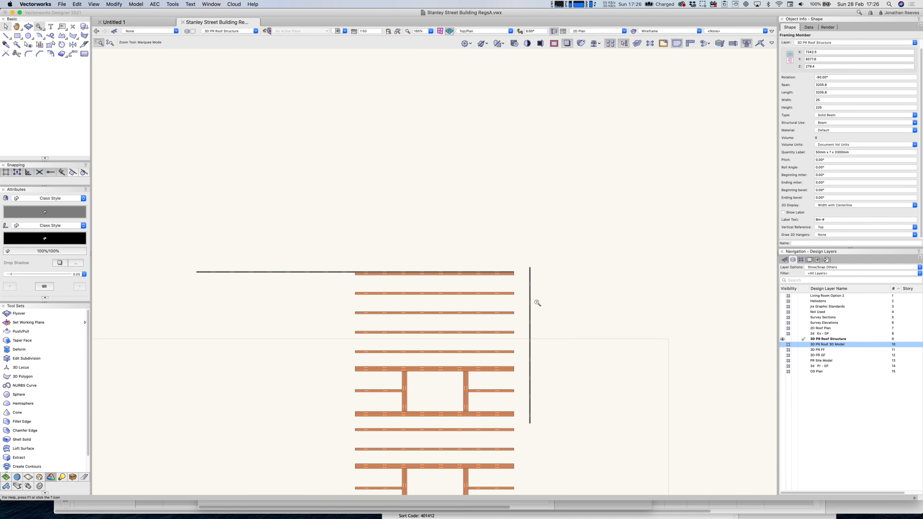
{"action": "scroll", "coordinate": [534, 291], "scroll_direction": "up", "scroll_amount": 6}
{"action": "left_click_drag", "start_coordinate": [503, 171], "coordinate": [385, 202]}
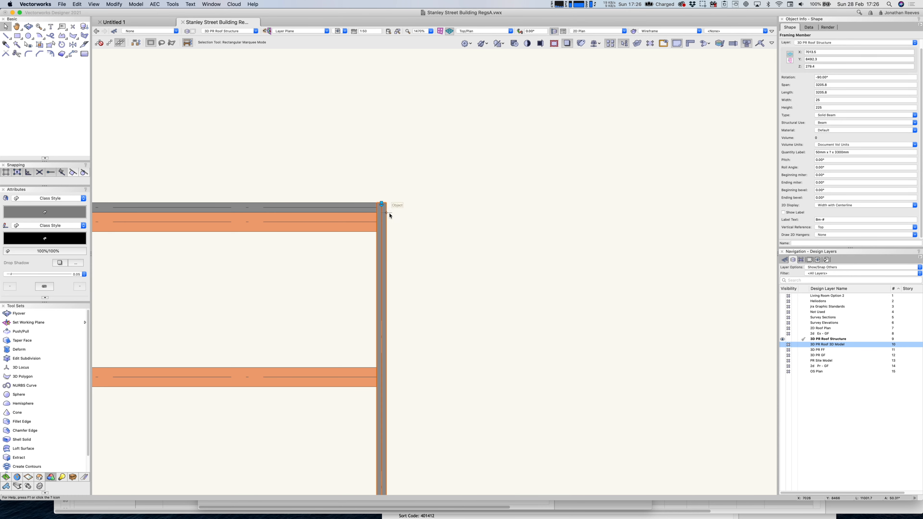
{"action": "key", "text": "super+5"}
{"action": "left_click_drag", "start_coordinate": [648, 111], "coordinate": [648, 272]}
In Back view, snap the 8492.8 beam against the rafter ends at Z 241.8.
{"action": "key", "text": "8"}
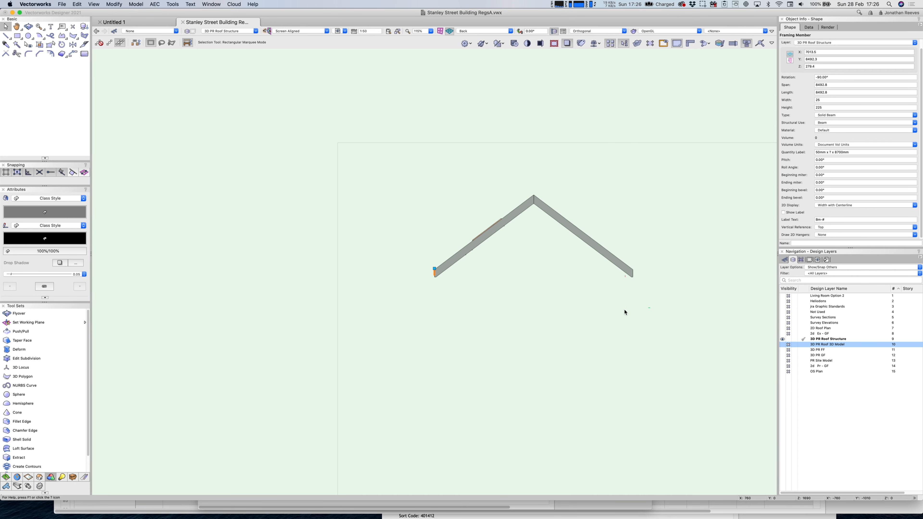
{"action": "key", "text": "c"}
{"action": "left_click_drag", "start_coordinate": [419, 250], "coordinate": [450, 315]}
{"action": "scroll", "coordinate": [439, 166], "scroll_direction": "up", "scroll_amount": 5}
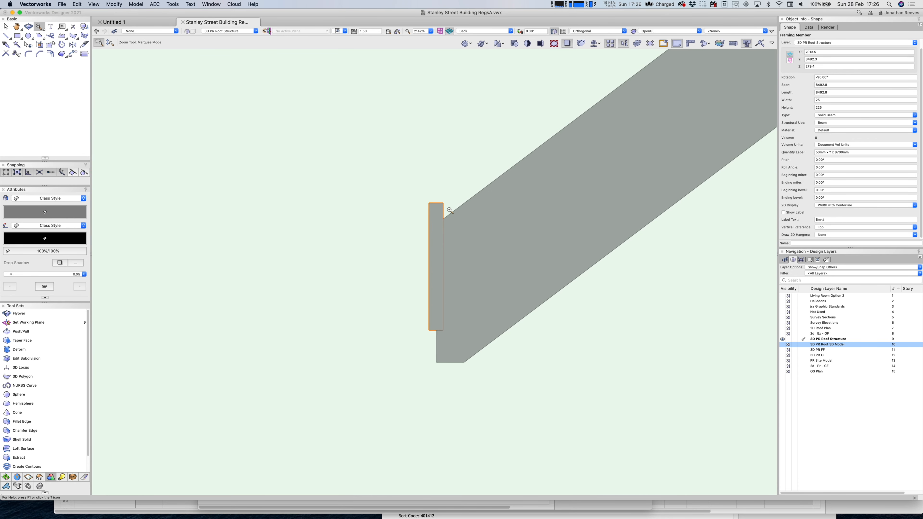
{"action": "key", "text": "x"}
{"action": "left_click_drag", "start_coordinate": [443, 203], "coordinate": [436, 225]}
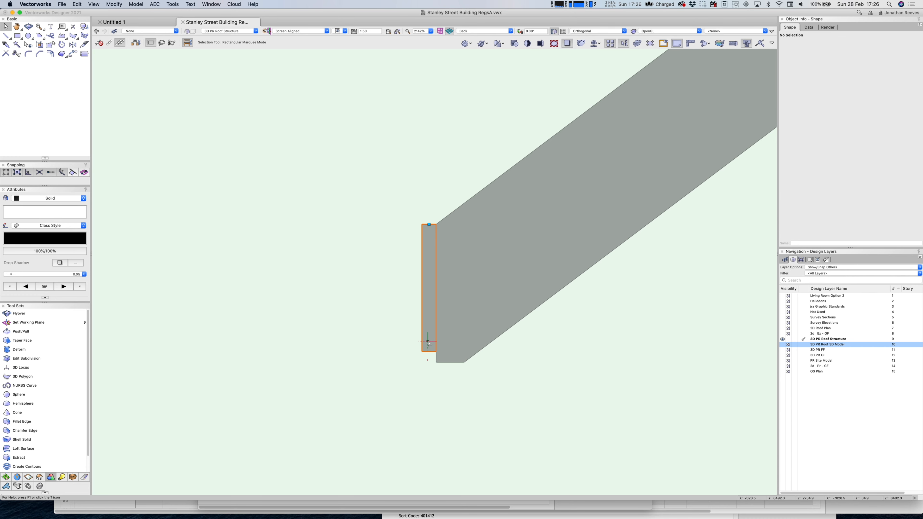
{"action": "scroll", "coordinate": [427, 340], "scroll_direction": "down", "scroll_amount": 12}
{"action": "key", "text": "shift+c"}
{"action": "left_click_drag", "start_coordinate": [411, 359], "coordinate": [554, 380]}
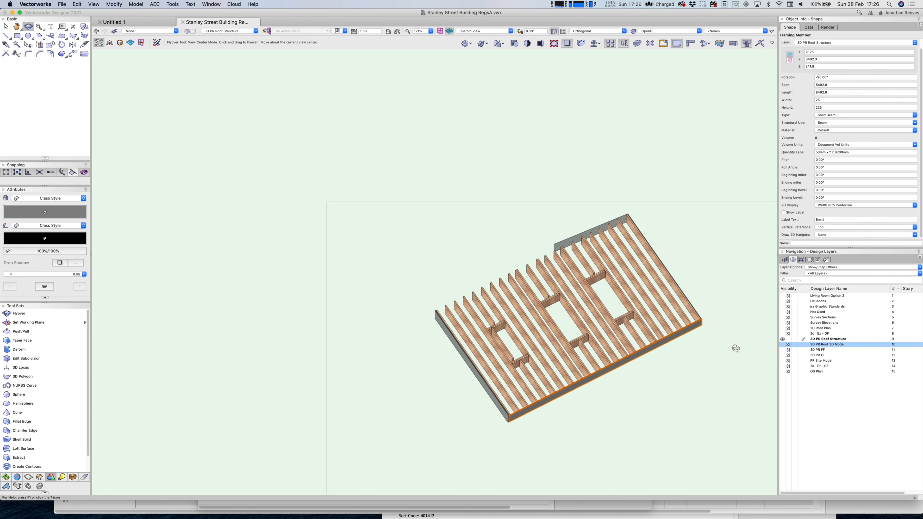
{"action": "key", "text": "c"}
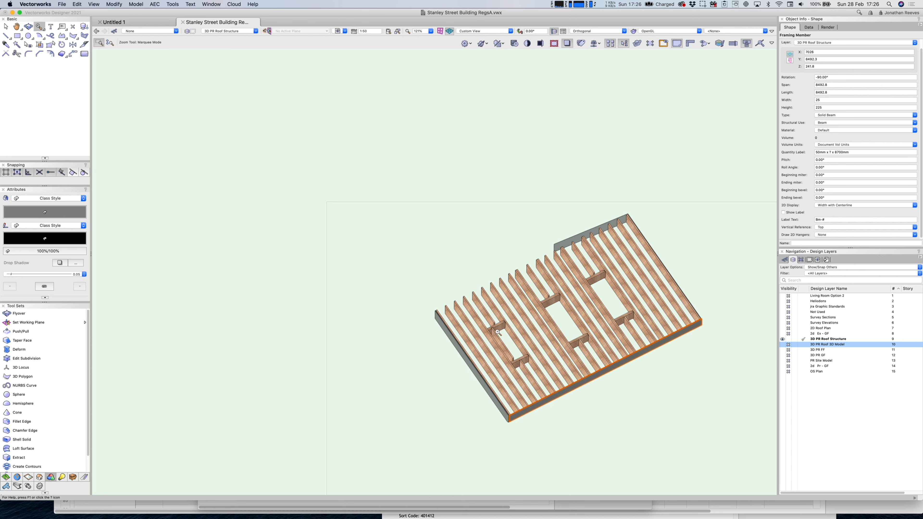
{"action": "left_click_drag", "start_coordinate": [460, 230], "coordinate": [708, 407]}
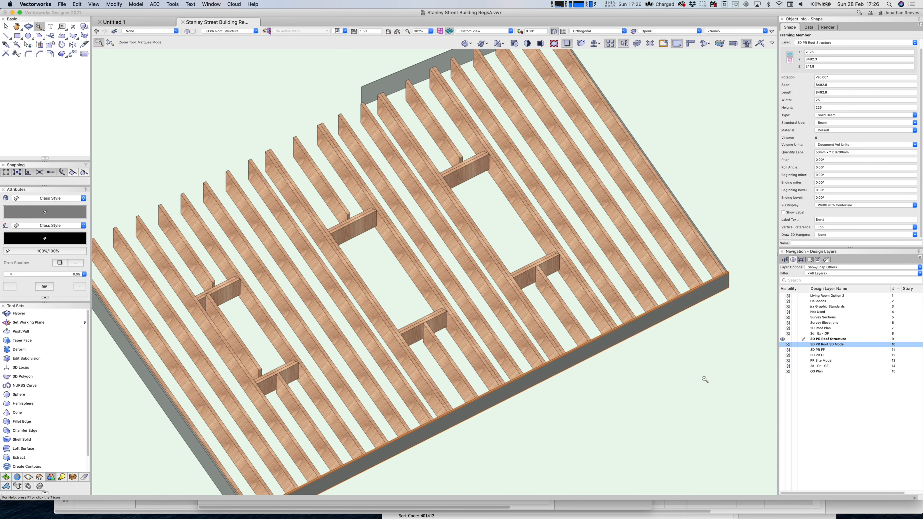
{"action": "key", "text": "x"}
{"action": "left_click", "coordinate": [783, 344]}
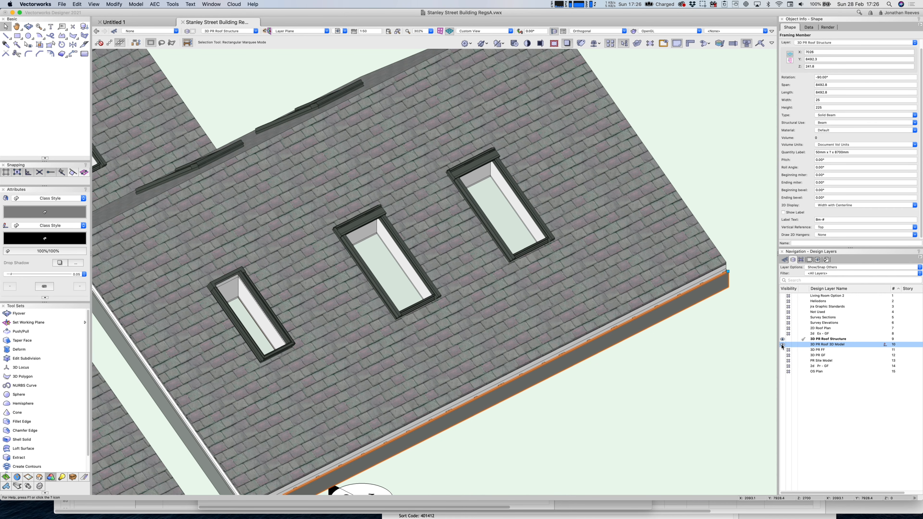
{"action": "left_click", "coordinate": [783, 345]}
{"action": "left_click", "coordinate": [702, 141]}
{"action": "scroll", "coordinate": [646, 234], "scroll_direction": "down", "scroll_amount": 4}
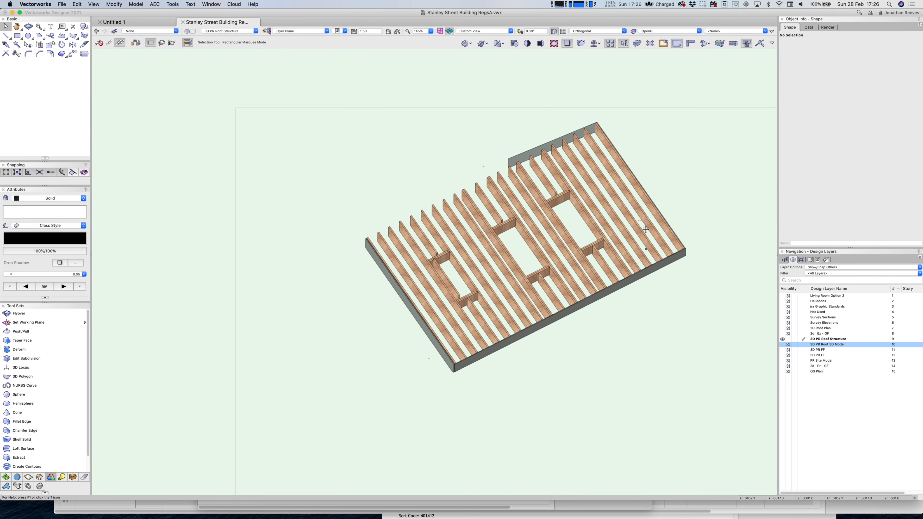
{"action": "key", "text": "super+5"}
Duplicate the edge beam, snap it to the rafters' left ends at X 3757.8, and make it a Steel Section.
{"action": "left_click_drag", "start_coordinate": [535, 205], "coordinate": [396, 204], "text": "alt"}
{"action": "key", "text": "c"}
{"action": "left_click_drag", "start_coordinate": [379, 130], "coordinate": [425, 175]}
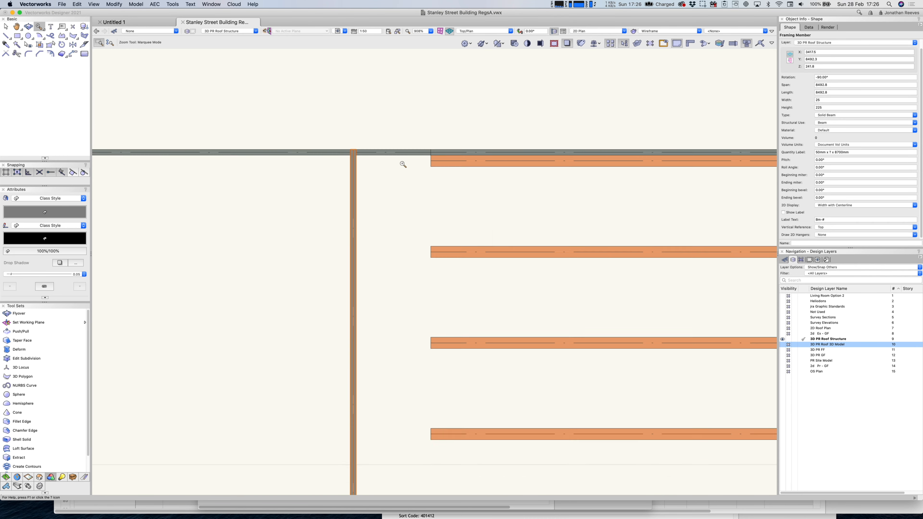
{"action": "key", "text": "x"}
{"action": "key", "text": "x"}
{"action": "left_click_drag", "start_coordinate": [352, 151], "coordinate": [433, 152]}
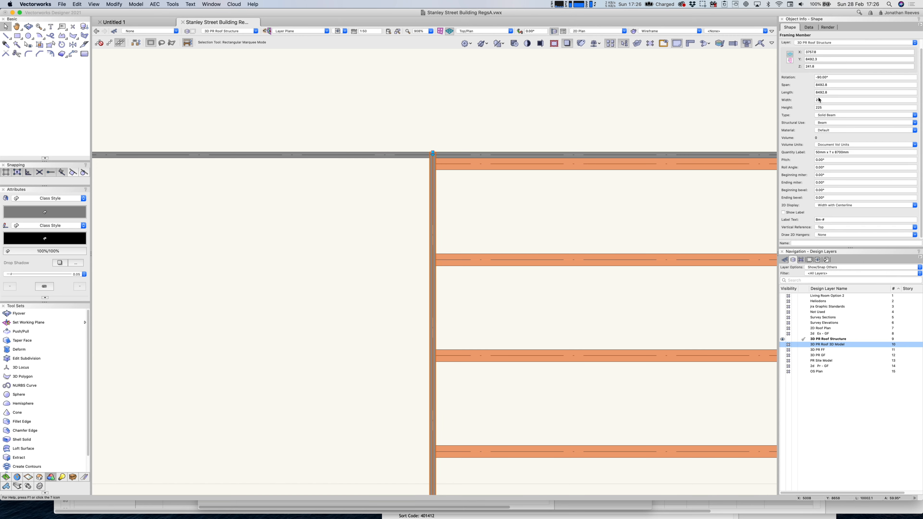
{"action": "left_click", "coordinate": [843, 117]}
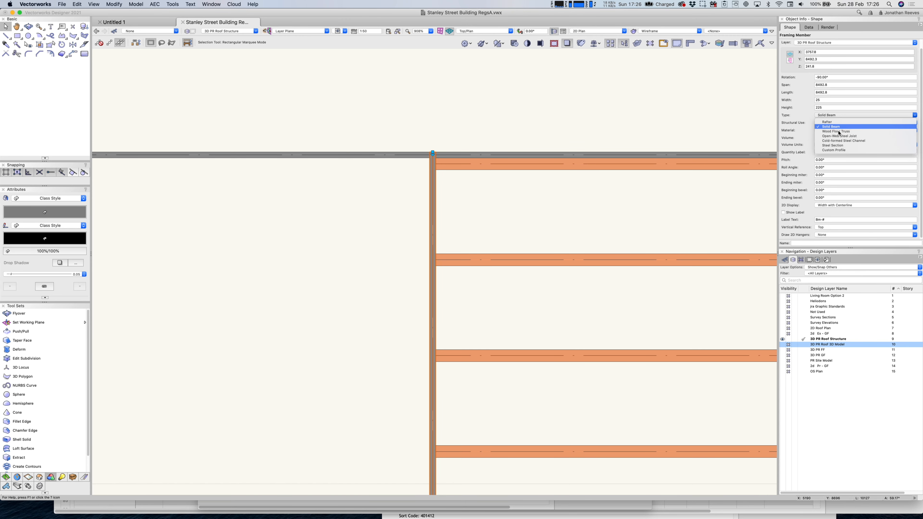
{"action": "left_click", "coordinate": [838, 146]}
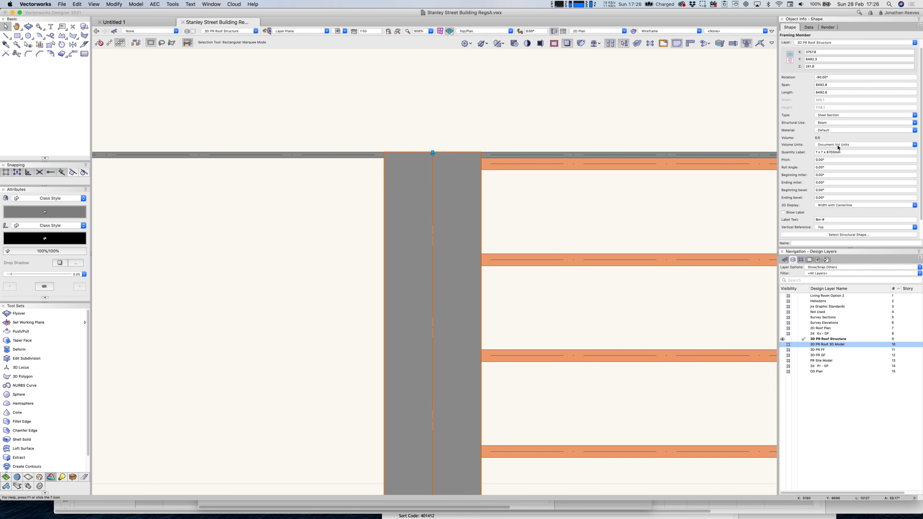
Assign the structural shape BSI (Universal Beams) 203 x 133 x 30 to the steel beam.
{"action": "left_click", "coordinate": [852, 235]}
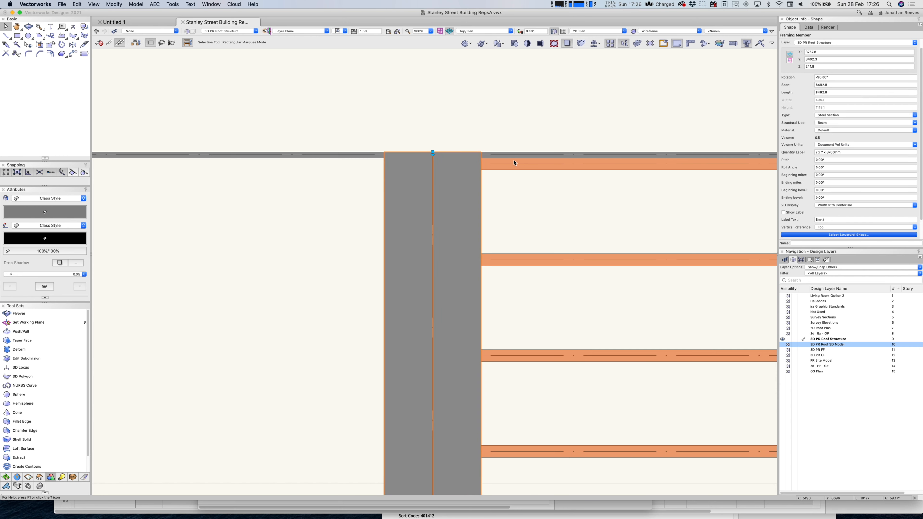
{"action": "left_click", "coordinate": [461, 165]}
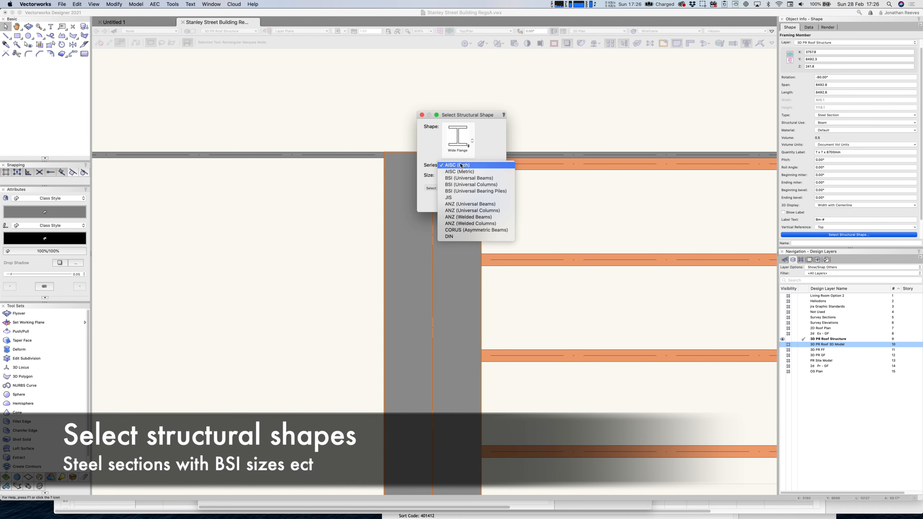
{"action": "left_click", "coordinate": [466, 186]}
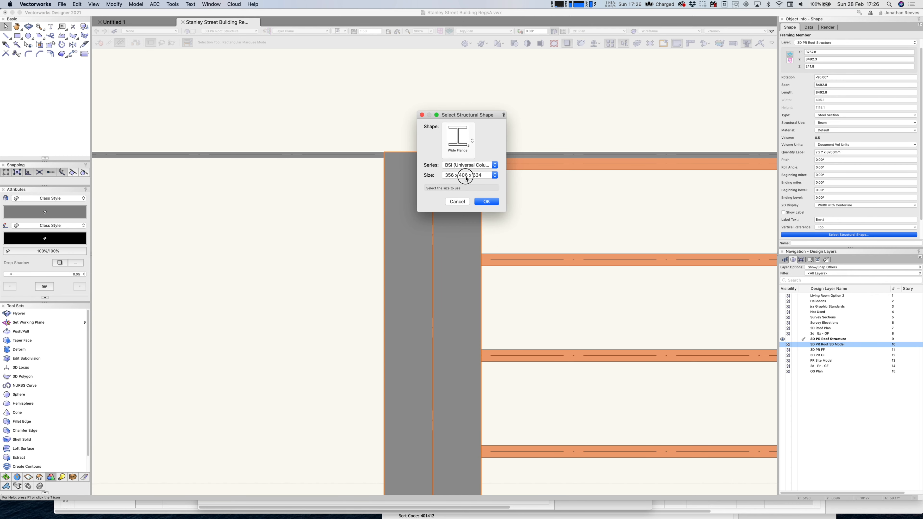
{"action": "left_click", "coordinate": [467, 176]}
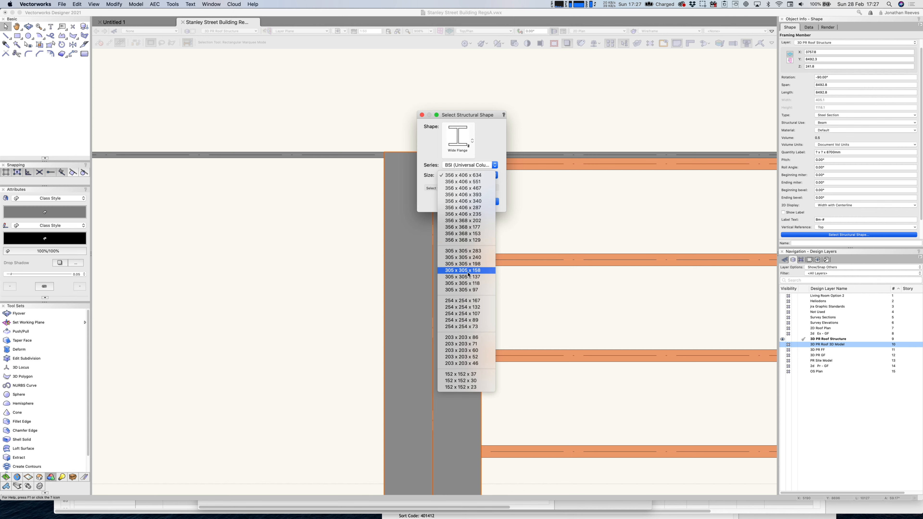
{"action": "left_click", "coordinate": [464, 315]}
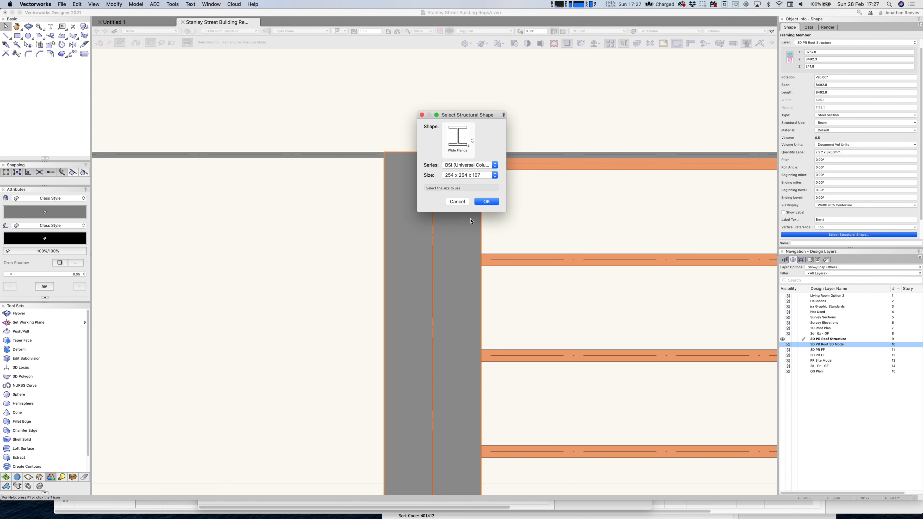
{"action": "left_click", "coordinate": [471, 165]}
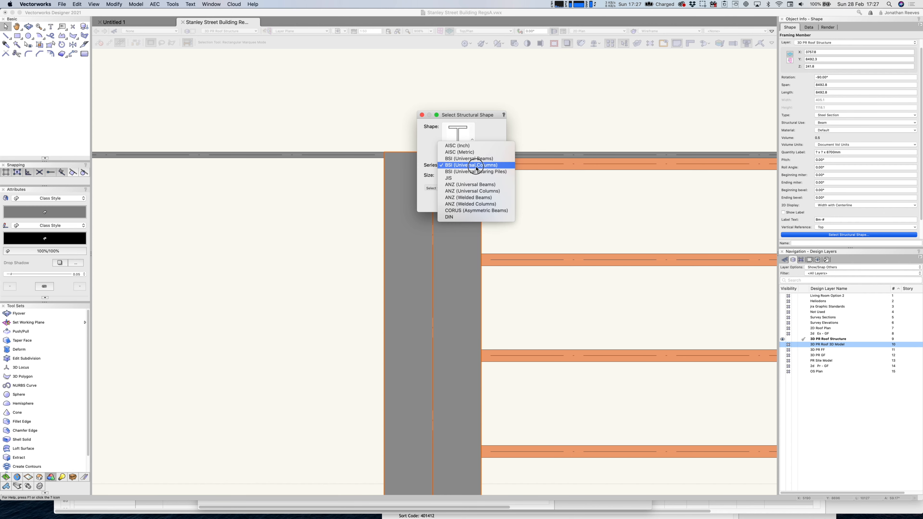
{"action": "left_click", "coordinate": [472, 173]}
{"action": "left_click", "coordinate": [471, 176]}
{"action": "scroll", "coordinate": [455, 402], "scroll_direction": "down", "scroll_amount": 10}
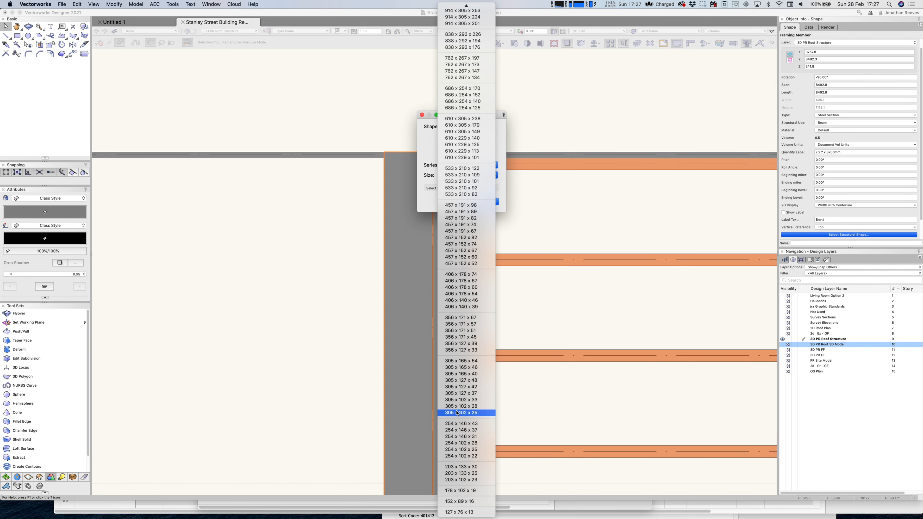
{"action": "left_click", "coordinate": [482, 471]}
{"action": "left_click", "coordinate": [483, 202]}
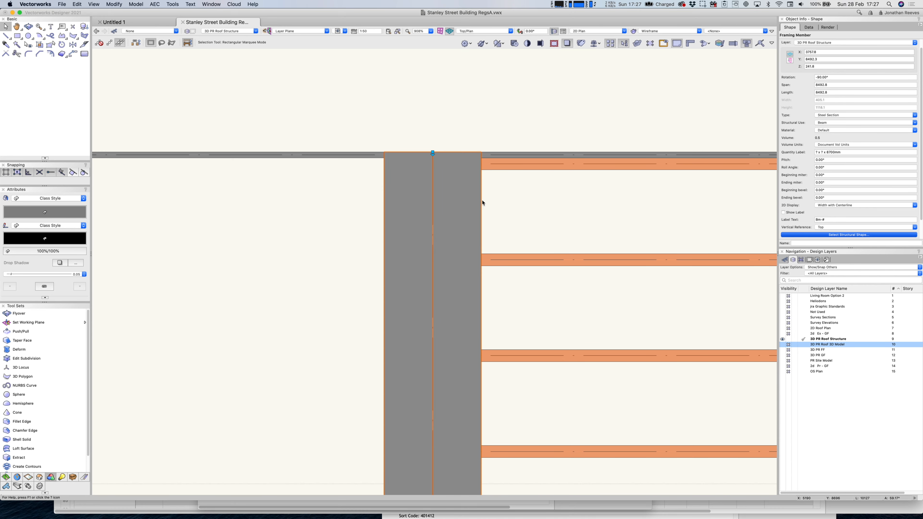
In Back view, raise the steel I-beam to sit under the rafters' apex.
{"action": "key", "text": "8"}
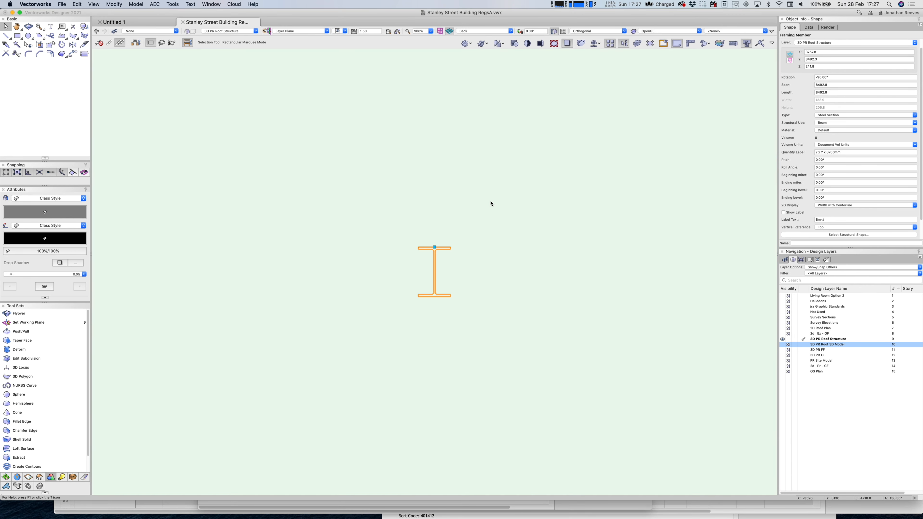
{"action": "scroll", "coordinate": [443, 245], "scroll_direction": "down", "scroll_amount": 8}
{"action": "key", "text": "c"}
{"action": "left_click_drag", "start_coordinate": [426, 197], "coordinate": [456, 269]}
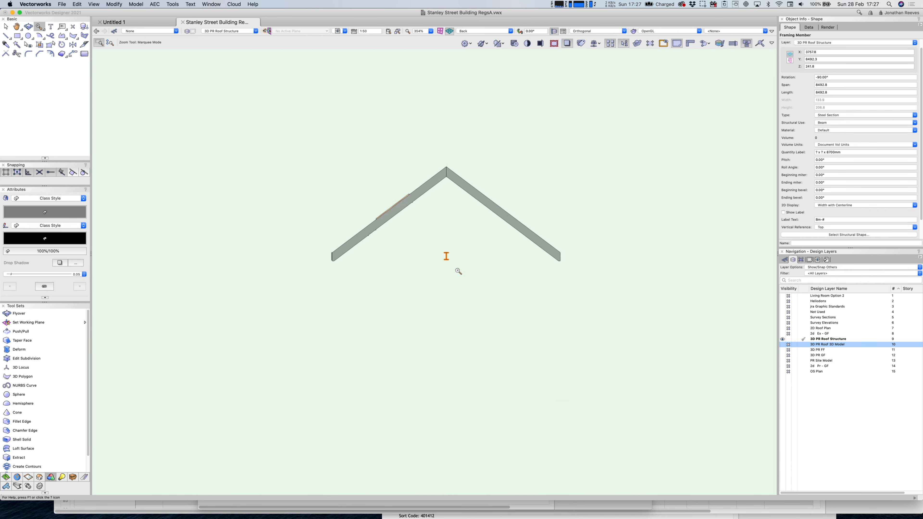
{"action": "key", "text": "x"}
{"action": "key", "text": "x"}
{"action": "left_click_drag", "start_coordinate": [448, 339], "coordinate": [447, 150]}
{"action": "key", "text": "c"}
{"action": "left_click_drag", "start_coordinate": [422, 99], "coordinate": [474, 196]}
{"action": "key", "text": "x"}
{"action": "left_click", "coordinate": [425, 284]}
{"action": "key", "text": "x"}
{"action": "left_click_drag", "start_coordinate": [423, 285], "coordinate": [423, 227]}
Make the member above a Solid Beam reaching the apex at Z 2694.8, with height 280.
{"action": "left_click_drag", "start_coordinate": [423, 309], "coordinate": [424, 226]}
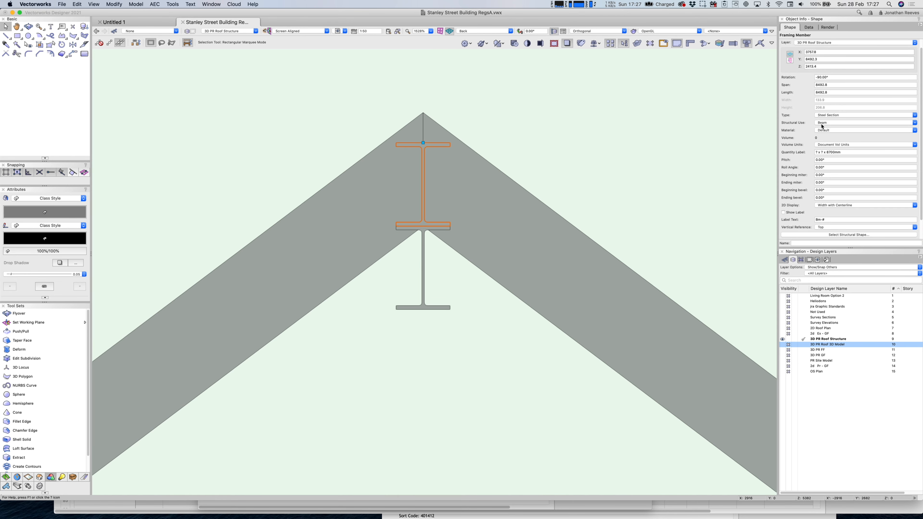
{"action": "left_click", "coordinate": [846, 115]}
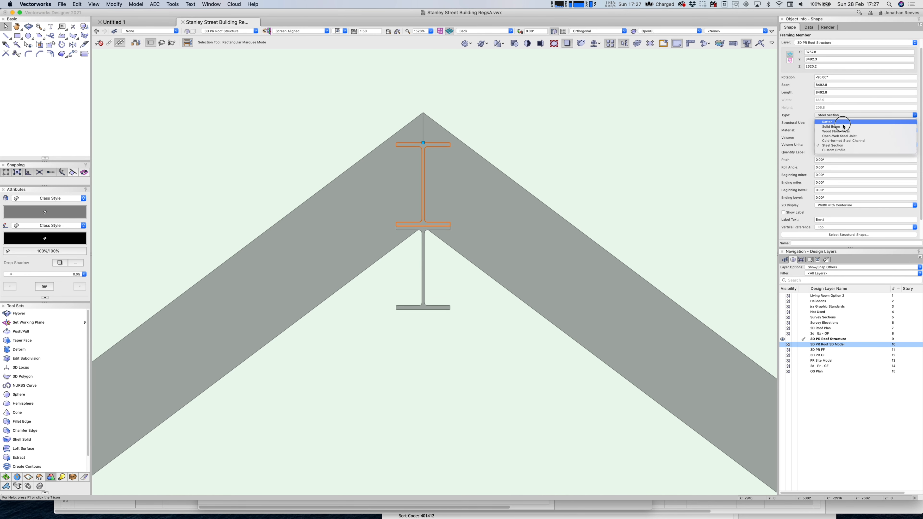
{"action": "left_click", "coordinate": [831, 127]}
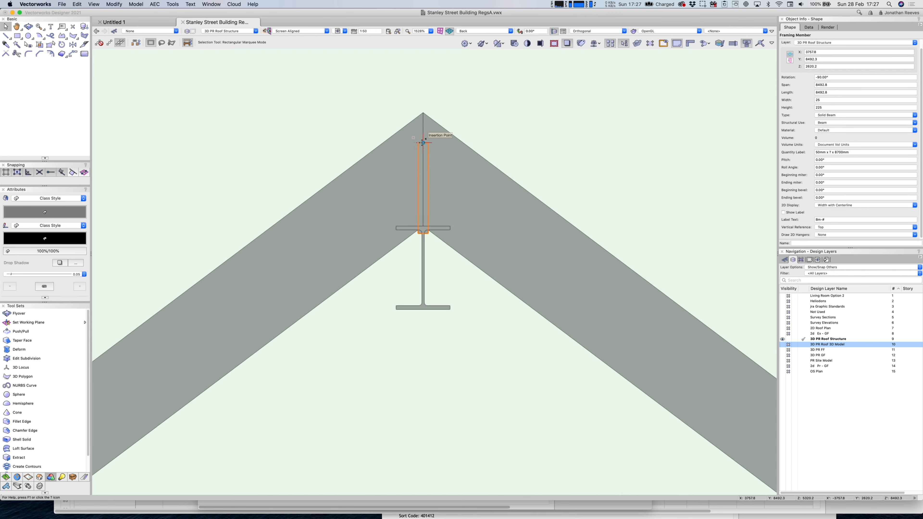
{"action": "scroll", "coordinate": [423, 140], "scroll_direction": "up", "scroll_amount": 4}
{"action": "scroll", "coordinate": [437, 140], "scroll_direction": "down", "scroll_amount": 2}
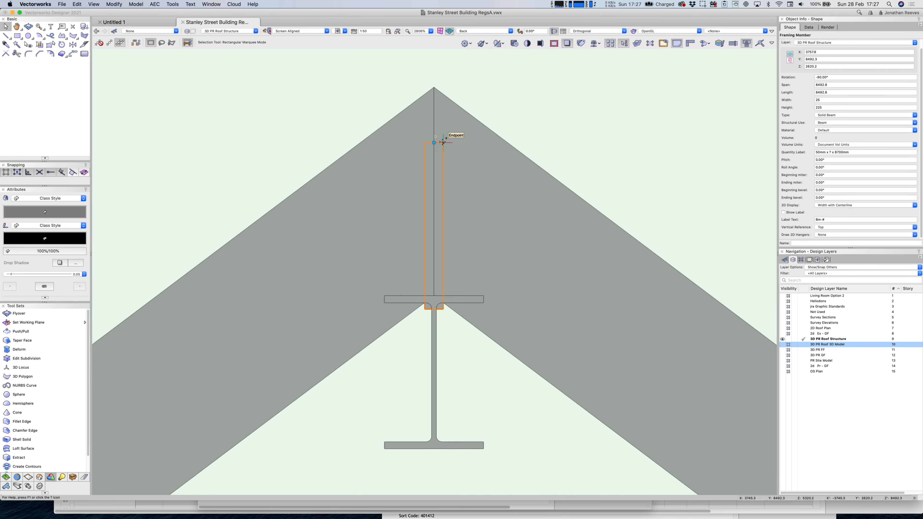
{"action": "left_click_drag", "start_coordinate": [443, 142], "coordinate": [439, 88]}
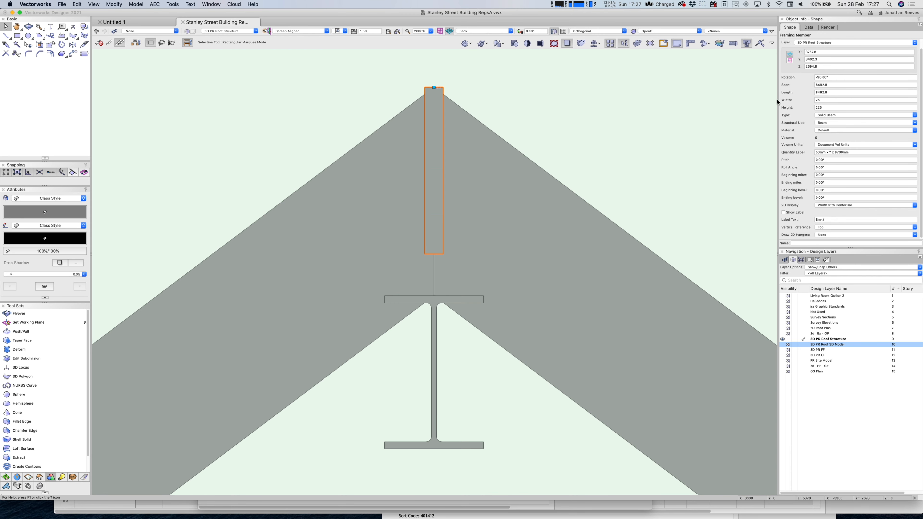
{"action": "double_click", "coordinate": [826, 108]}
{"action": "type", "text": "300"}
{"action": "key", "text": "Return"}
{"action": "double_click", "coordinate": [827, 108]}
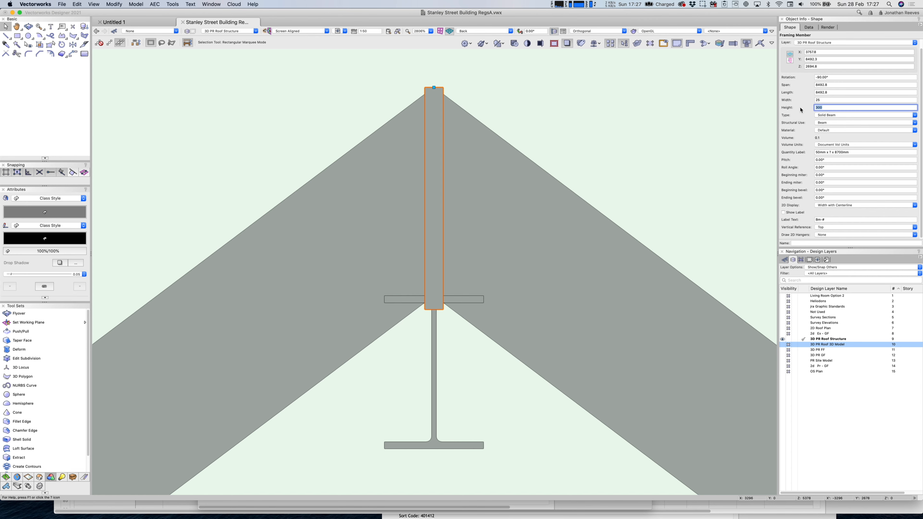
{"action": "key", "text": "Return"}
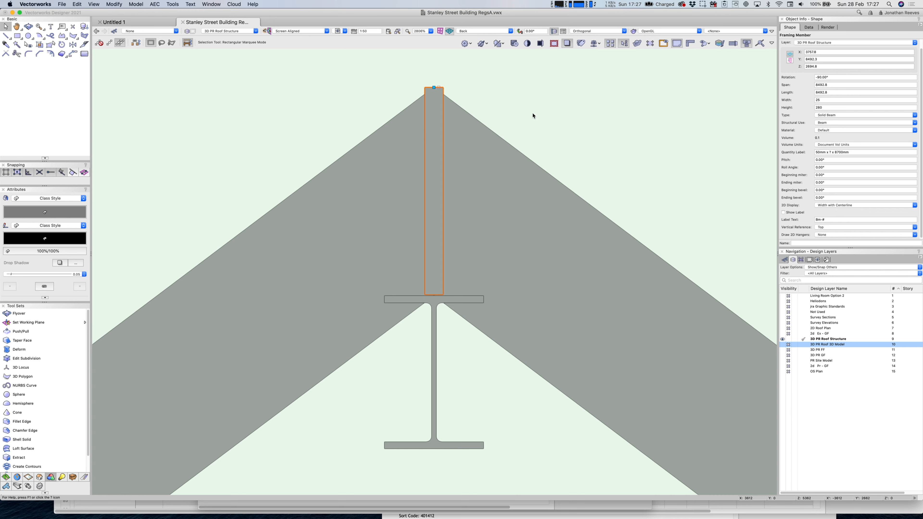
{"action": "scroll", "coordinate": [509, 142], "scroll_direction": "down", "scroll_amount": 5}
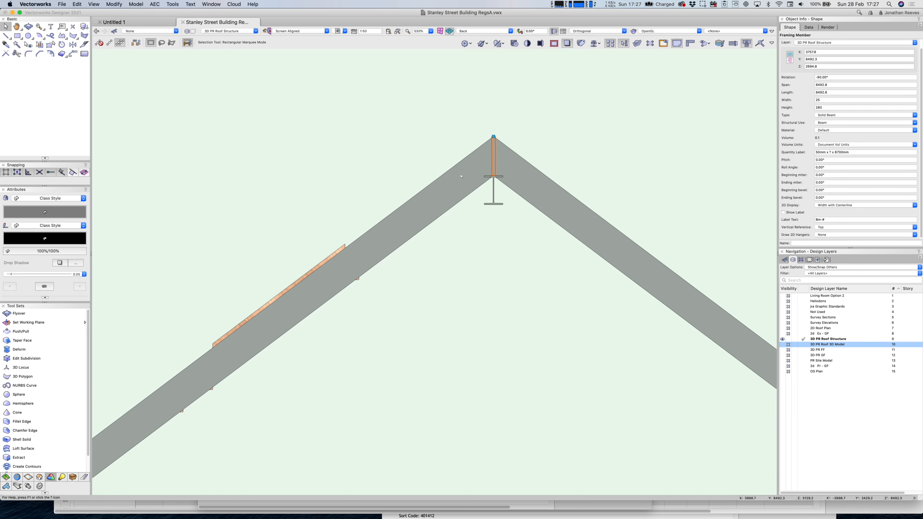
In right isometric view, copy a rafter's attributes onto the ridge member with the eyedropper.
{"action": "key", "text": "KP_3"}
{"action": "key", "text": "i"}
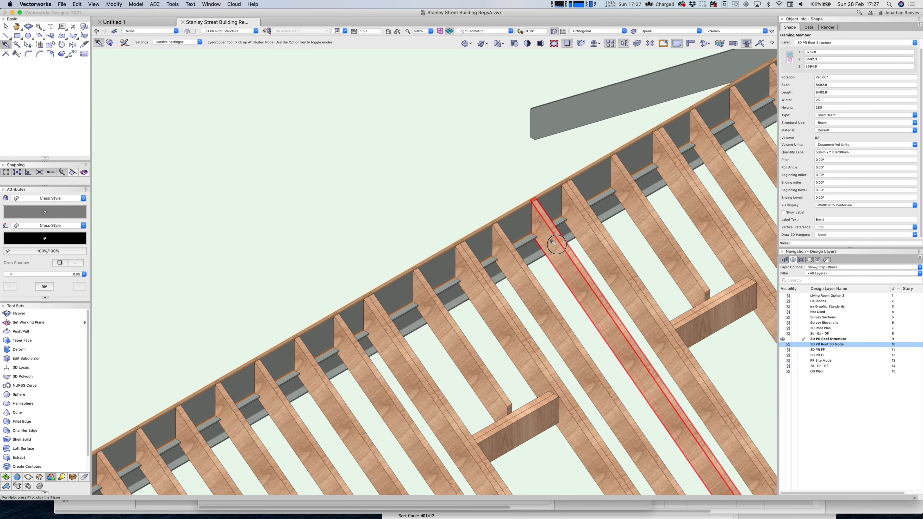
{"action": "left_click", "coordinate": [520, 205], "text": "alt"}
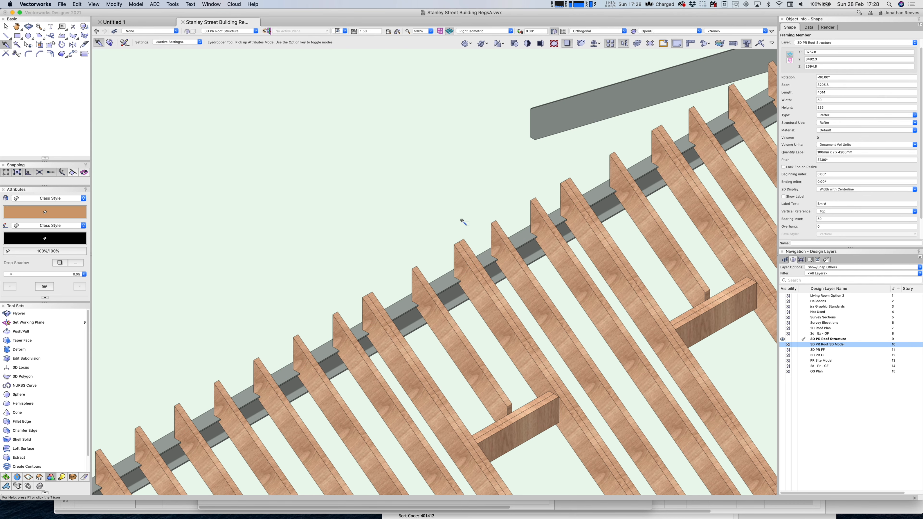
{"action": "left_click", "coordinate": [464, 222], "text": "alt"}
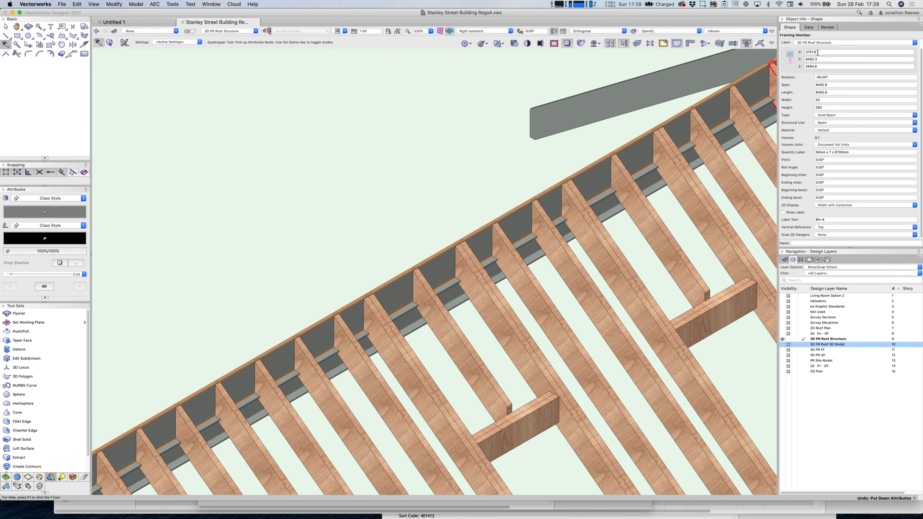
Search the class list for 'roof' and assign the 25 x 280 ridge beam to Roof-Rafters.
{"action": "left_click", "coordinate": [816, 43]}
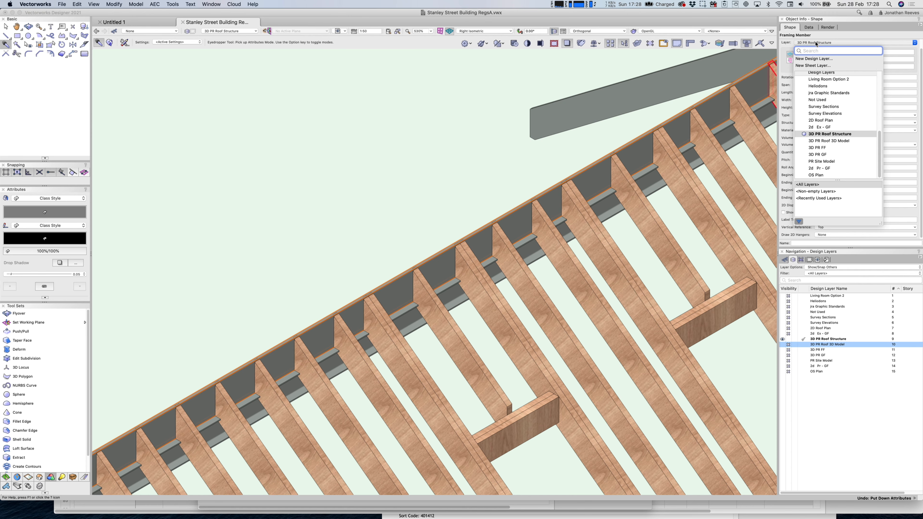
{"action": "left_click", "coordinate": [813, 42]}
{"action": "left_click", "coordinate": [810, 44]}
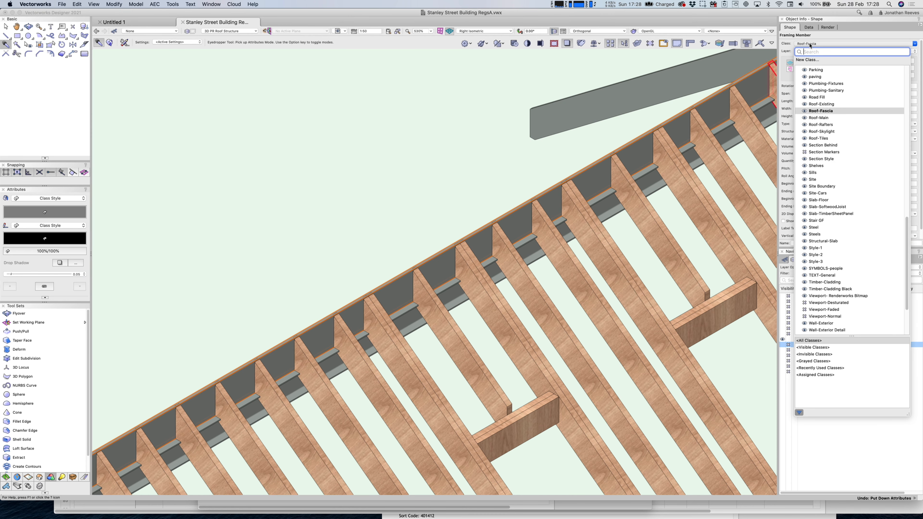
{"action": "type", "text": "roof"}
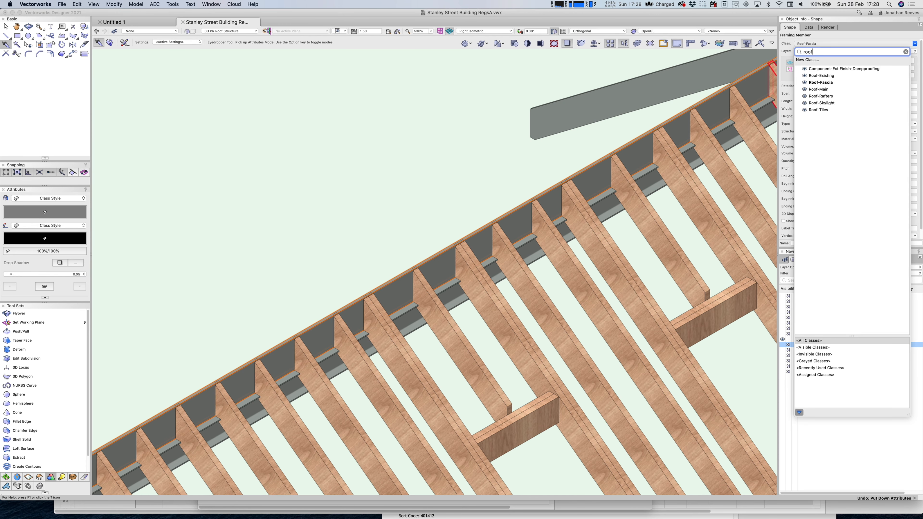
{"action": "left_click", "coordinate": [821, 96]}
{"action": "scroll", "coordinate": [485, 197], "scroll_direction": "down", "scroll_amount": 5}
Select the steel section members under the ridge.
{"action": "key", "text": "x"}
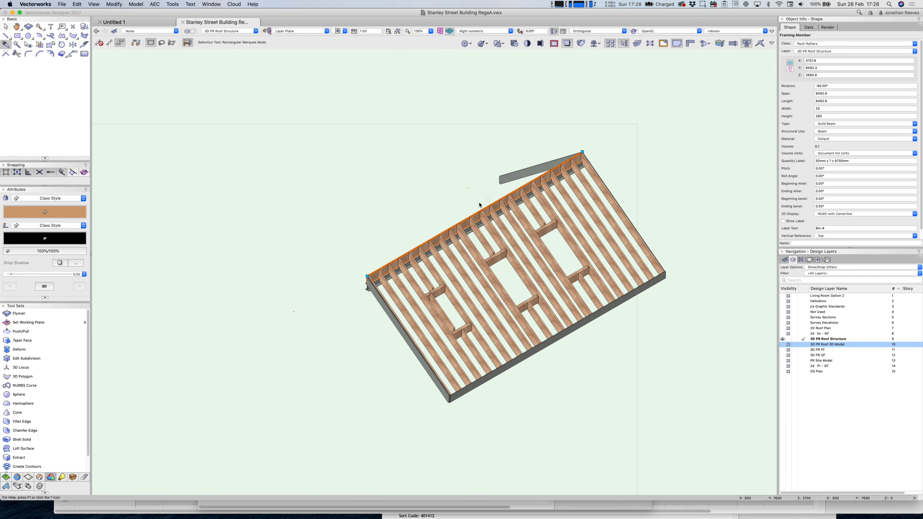
{"action": "left_click", "coordinate": [448, 198]}
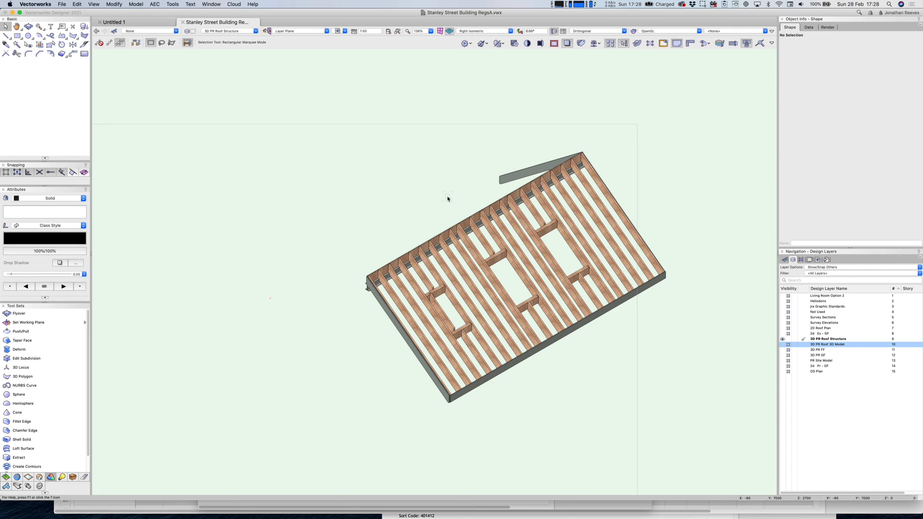
{"action": "key", "text": "c"}
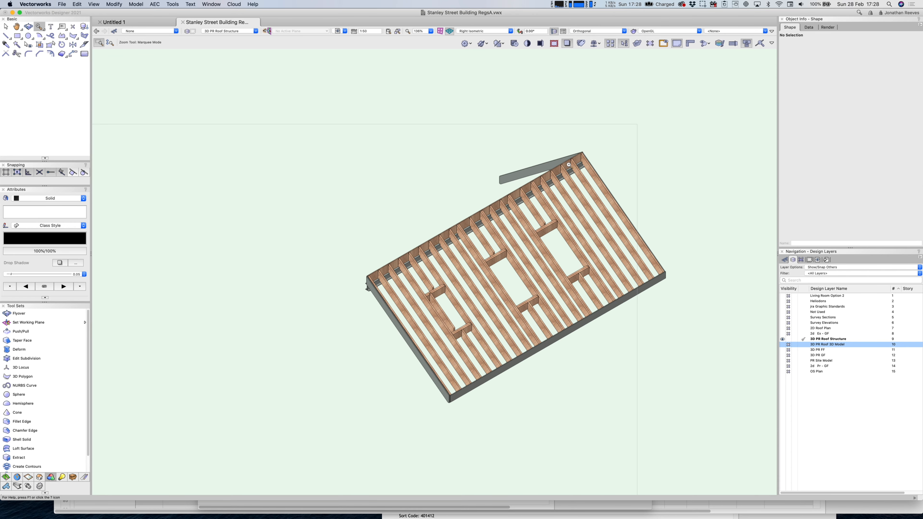
{"action": "key", "text": "x"}
{"action": "left_click", "coordinate": [573, 176]}
{"action": "scroll", "coordinate": [598, 163], "scroll_direction": "up", "scroll_amount": 5}
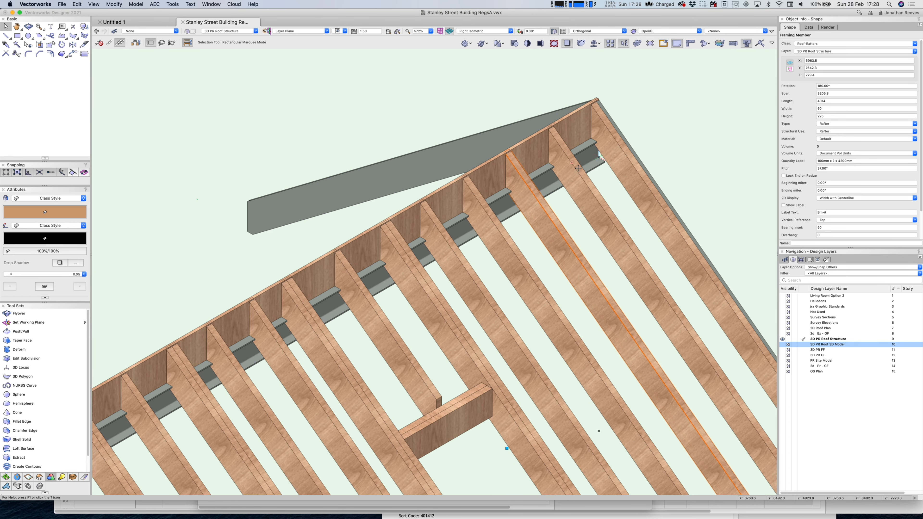
{"action": "left_click", "coordinate": [599, 163]}
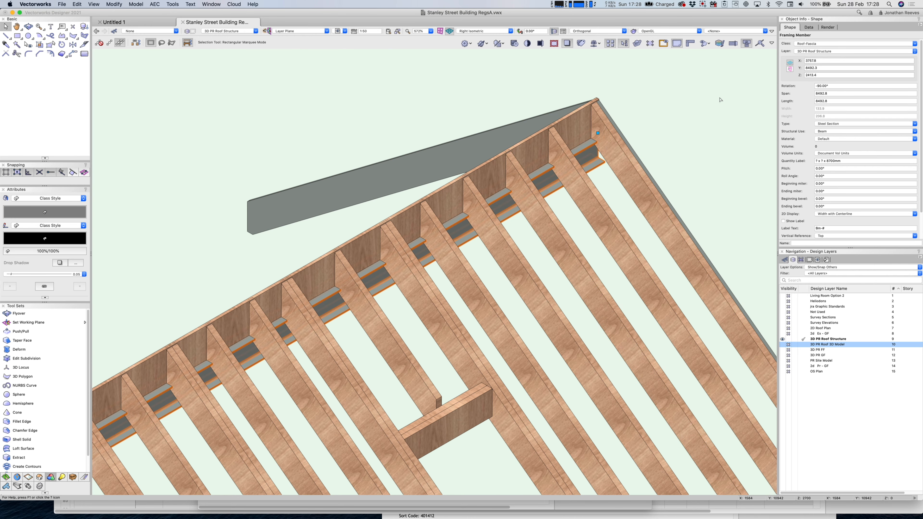
Assign the steels to a new Roof-Steels class with a red fill colour.
{"action": "left_click", "coordinate": [807, 44]}
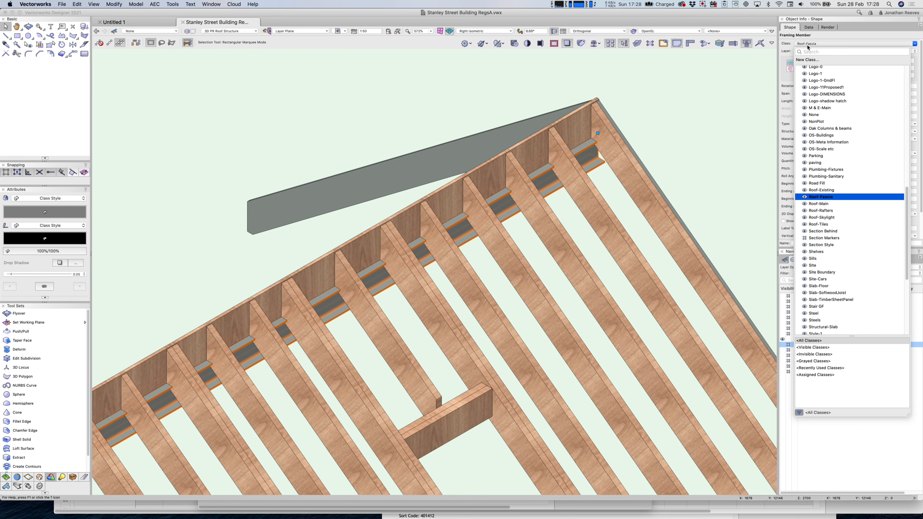
{"action": "left_click", "coordinate": [810, 62]}
{"action": "type", "text": "Roof-Steels"}
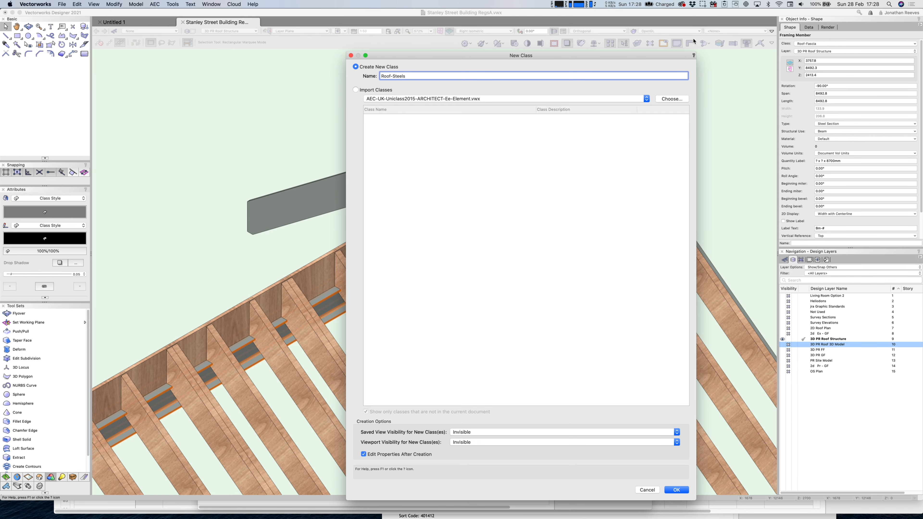
{"action": "key", "text": "Return"}
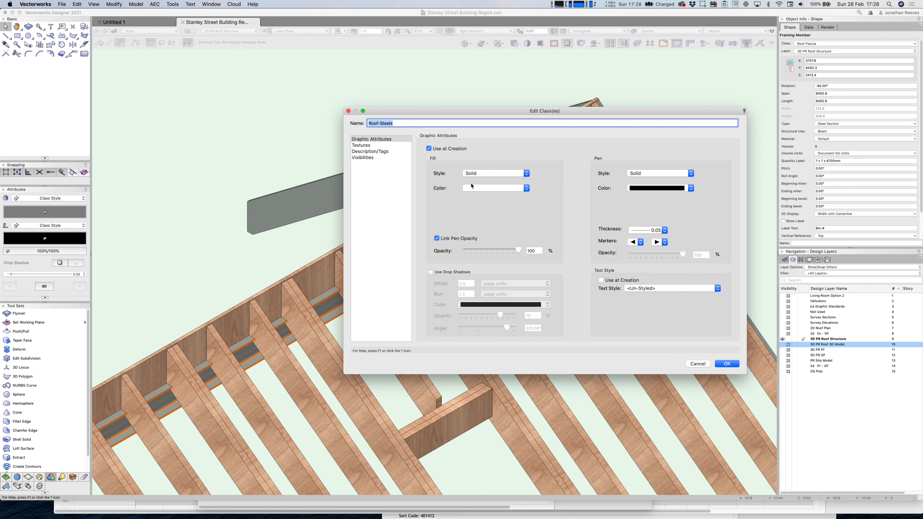
{"action": "left_click", "coordinate": [472, 189]}
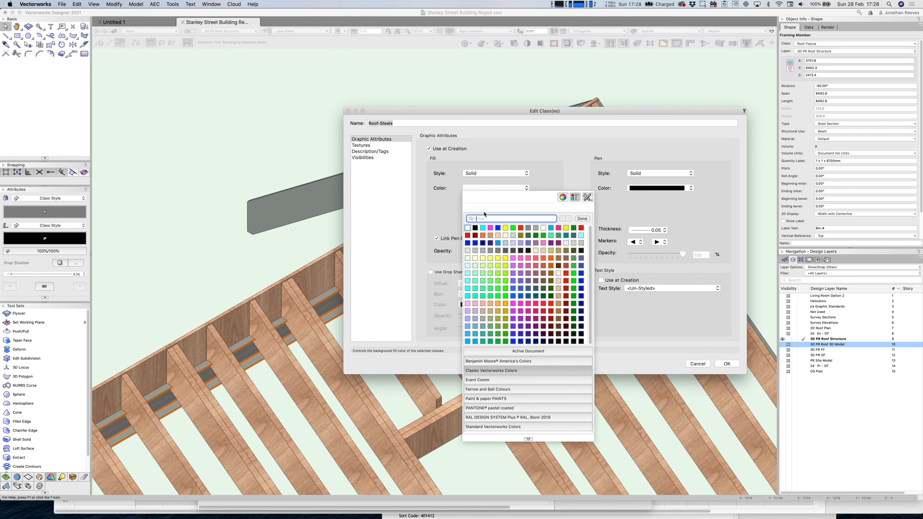
{"action": "left_click", "coordinate": [582, 228]}
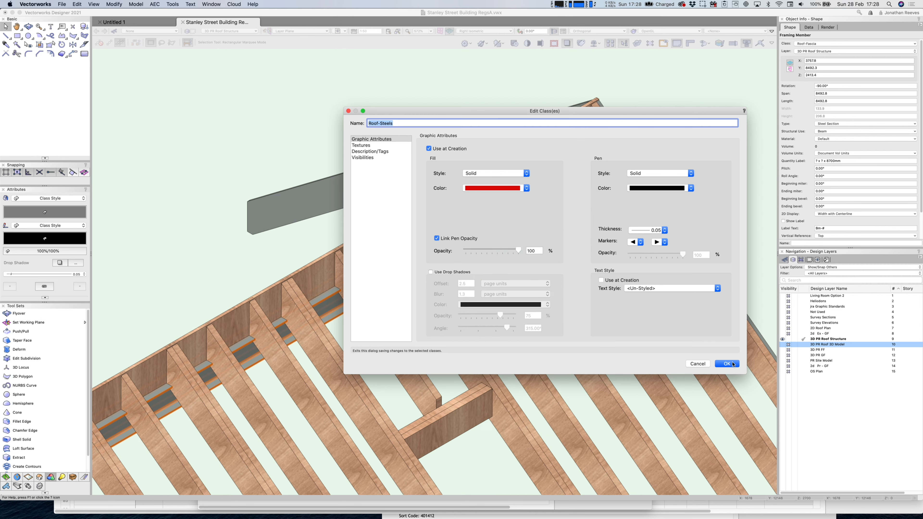
{"action": "left_click", "coordinate": [728, 364]}
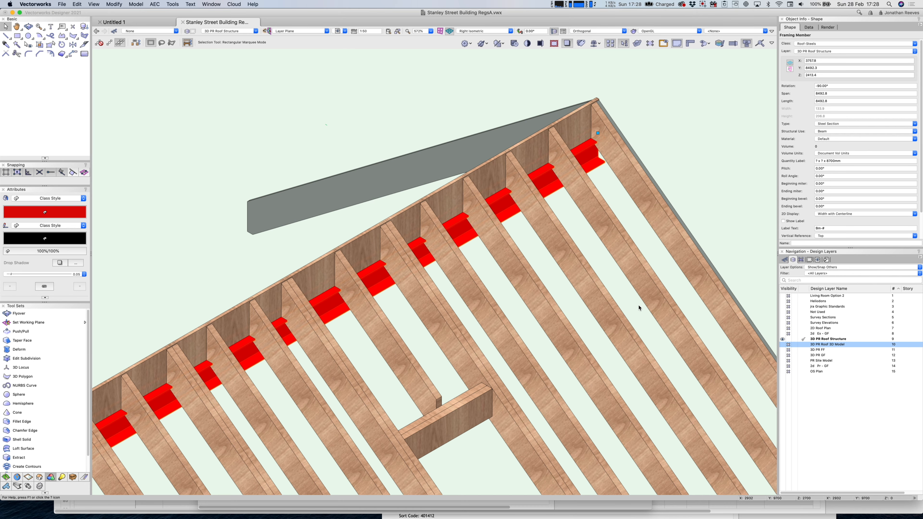
Zoom in on the roof framing and orbit to view it from above.
{"action": "scroll", "coordinate": [627, 259], "scroll_direction": "down", "scroll_amount": 10}
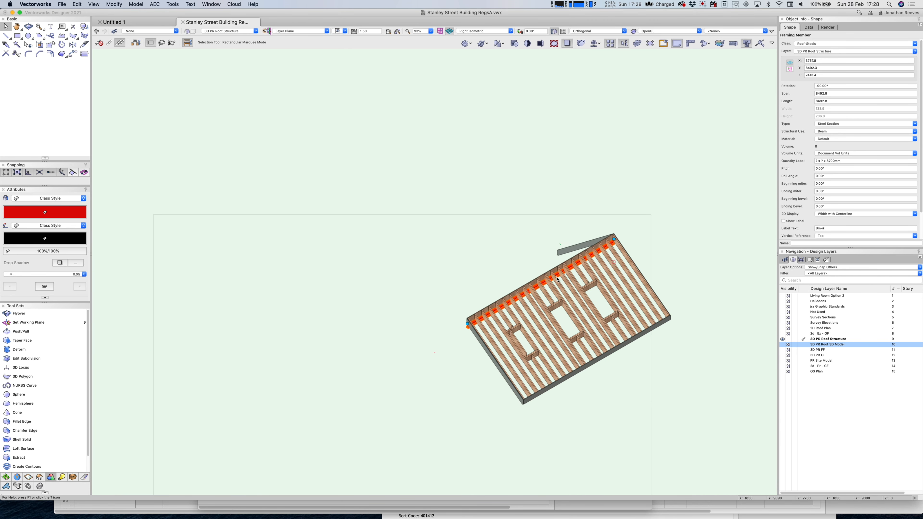
{"action": "key", "text": "c"}
{"action": "left_click_drag", "start_coordinate": [440, 221], "coordinate": [665, 423]}
{"action": "key", "text": "x"}
{"action": "key", "text": "shift+c"}
{"action": "left_click_drag", "start_coordinate": [608, 398], "coordinate": [498, 390]}
{"action": "key", "text": "x"}
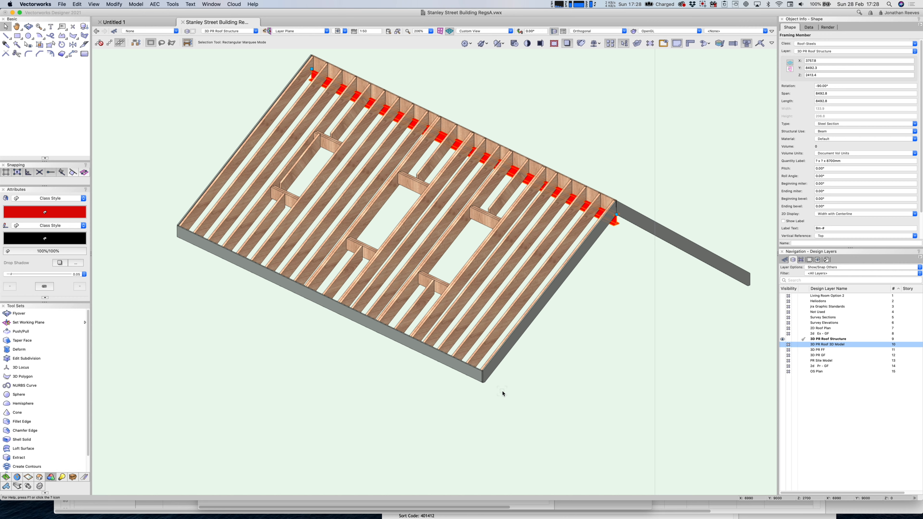
Switch to Top/Plan and frame the roof framing with the 3D roof model layer hidden.
{"action": "key", "text": "0"}
{"action": "scroll", "coordinate": [509, 290], "scroll_direction": "down", "scroll_amount": 3}
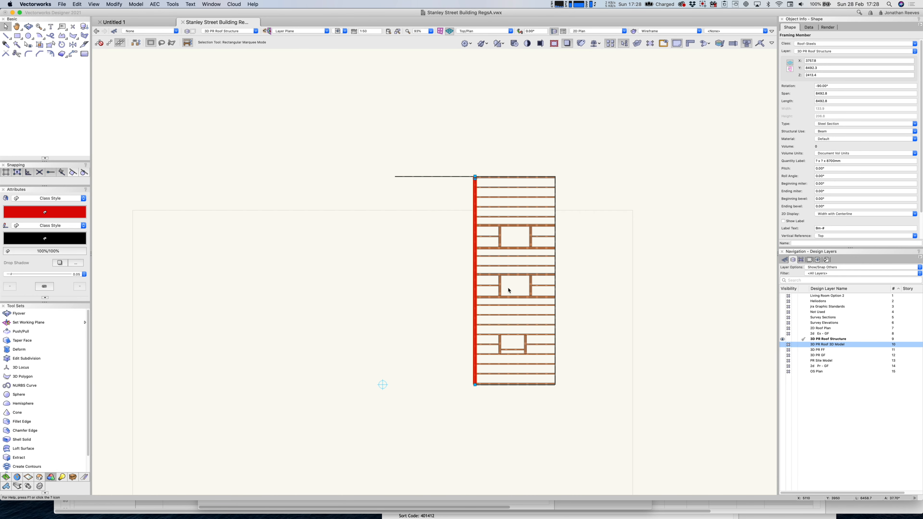
{"action": "left_click", "coordinate": [453, 176]}
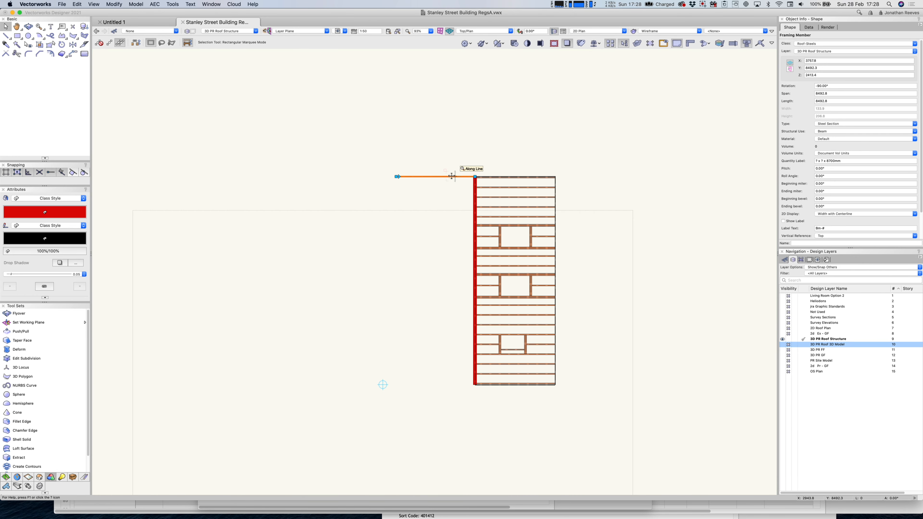
{"action": "left_click", "coordinate": [783, 345]}
{"action": "left_click", "coordinate": [670, 321]}
{"action": "key", "text": "c"}
{"action": "left_click_drag", "start_coordinate": [342, 125], "coordinate": [636, 439]}
{"action": "key", "text": "x"}
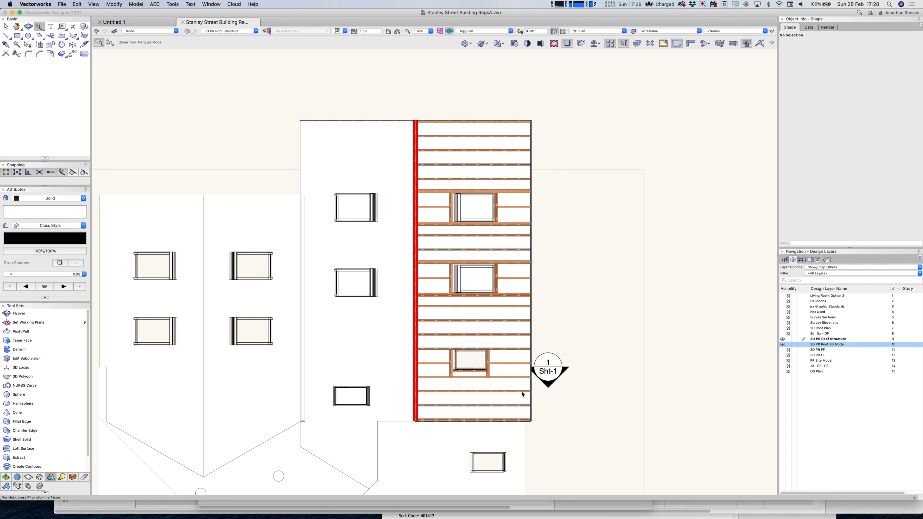
{"action": "left_click", "coordinate": [788, 345]}
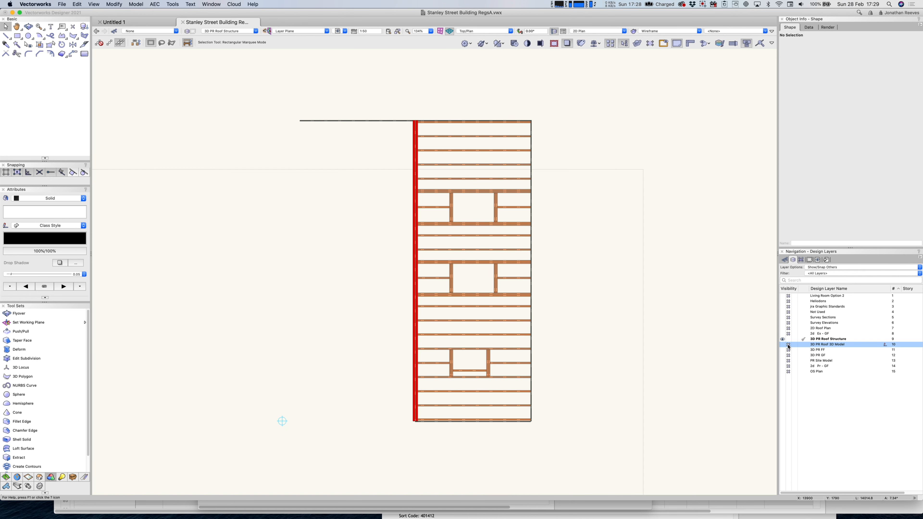
Delete the stray short horizontal line at the upper left of the framing.
{"action": "left_click_drag", "start_coordinate": [394, 437], "coordinate": [559, 118]}
{"action": "left_click", "coordinate": [391, 123]}
{"action": "left_click", "coordinate": [391, 121]}
{"action": "key", "text": "Delete"}
Mirror-duplicate the 47 roof framing members along the red ridge line.
{"action": "left_click_drag", "start_coordinate": [394, 100], "coordinate": [552, 452]}
{"action": "scroll", "coordinate": [447, 190], "scroll_direction": "up", "scroll_amount": 2}
{"action": "scroll", "coordinate": [393, 119], "scroll_direction": "up", "scroll_amount": 6}
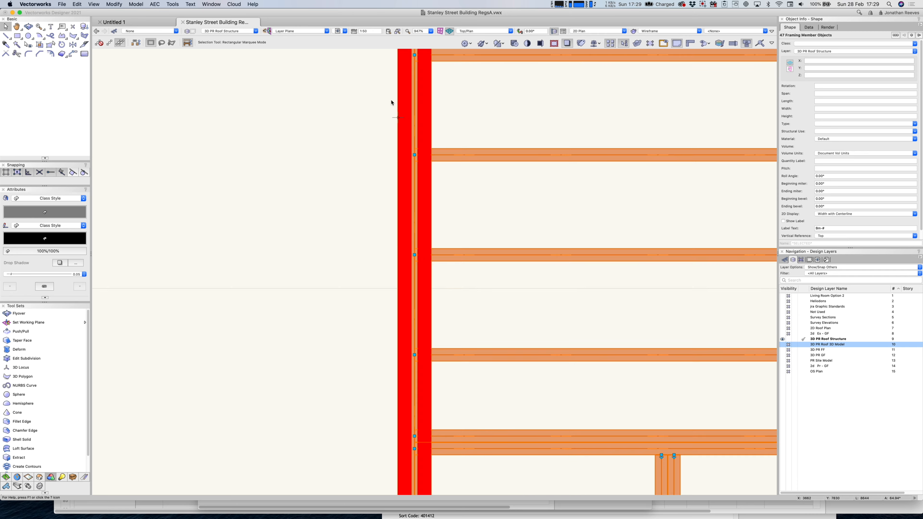
{"action": "middle_click_drag", "start_coordinate": [423, 78], "coordinate": [409, 325]}
{"action": "key", "text": "="}
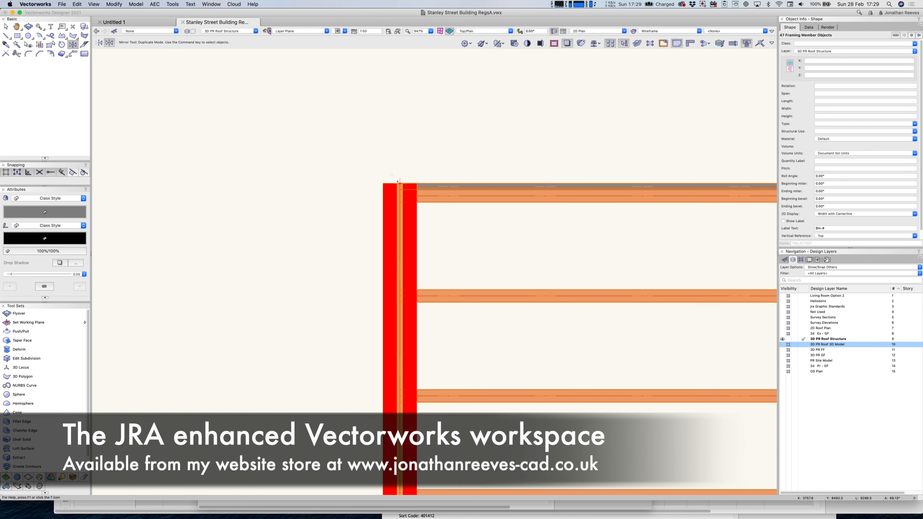
{"action": "scroll", "coordinate": [398, 182], "scroll_direction": "up", "scroll_amount": 6}
{"action": "left_click", "coordinate": [403, 189]}
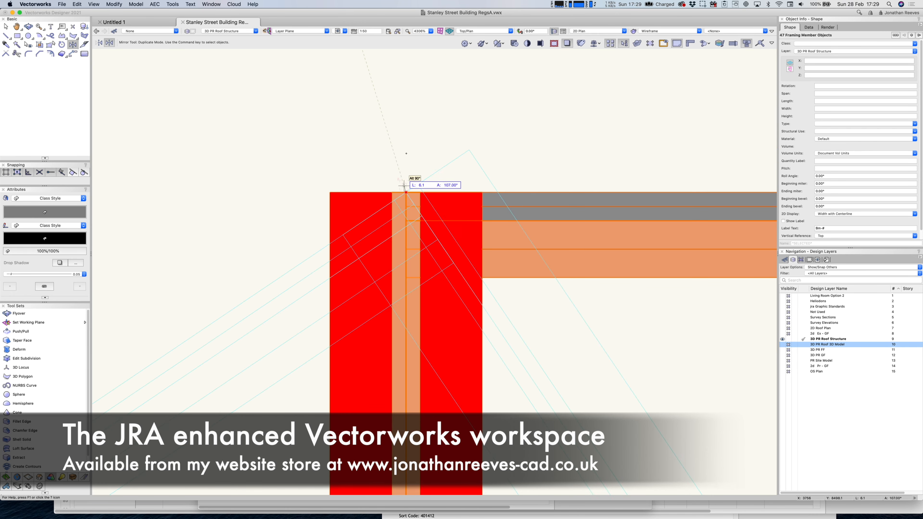
{"action": "left_click", "coordinate": [407, 141]}
Send the red steel ridge member behind the rafters and fit the framing in view.
{"action": "key", "text": "x"}
{"action": "key", "text": "x"}
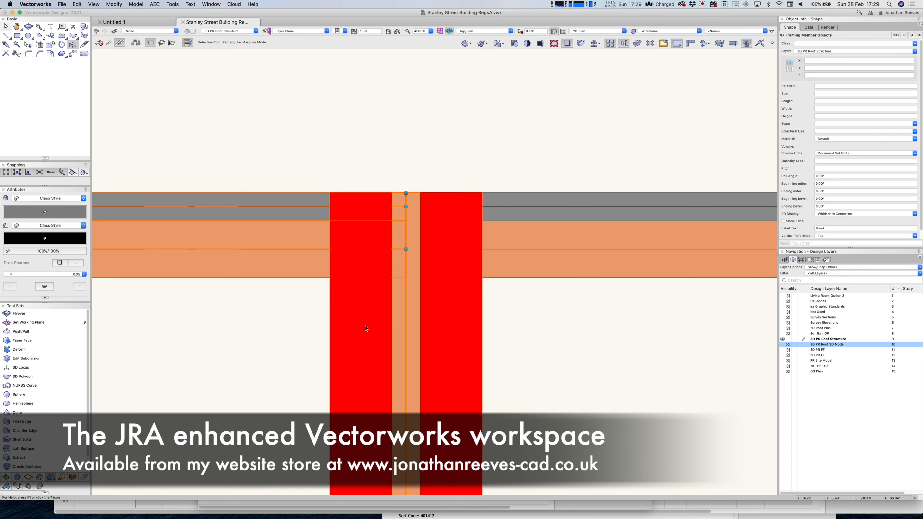
{"action": "left_click", "coordinate": [367, 327]}
{"action": "key", "text": "super+b"}
{"action": "key", "text": "x"}
{"action": "key", "text": "x"}
{"action": "scroll", "coordinate": [370, 310], "scroll_direction": "down", "scroll_amount": 5}
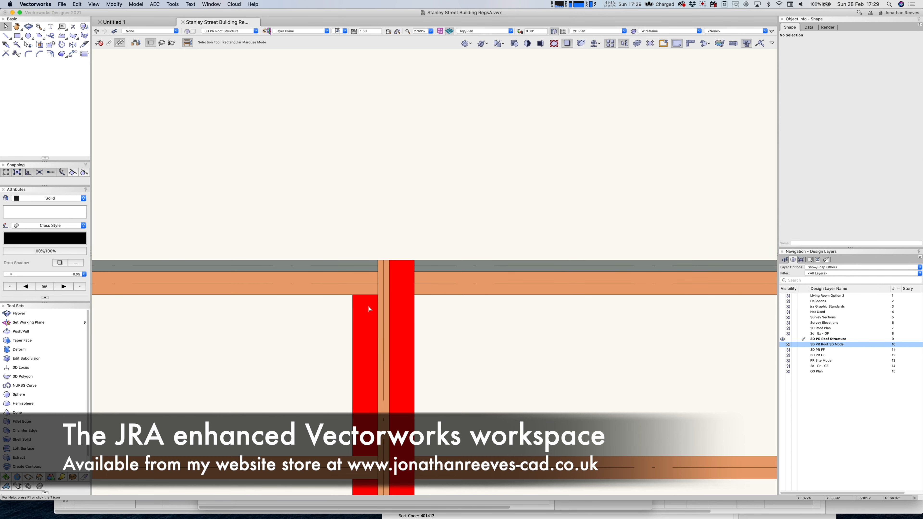
{"action": "key", "text": "super+4"}
View the framing in rendered Right Isometric with the roof layer shown, orbiting side-on.
{"action": "key", "text": "3"}
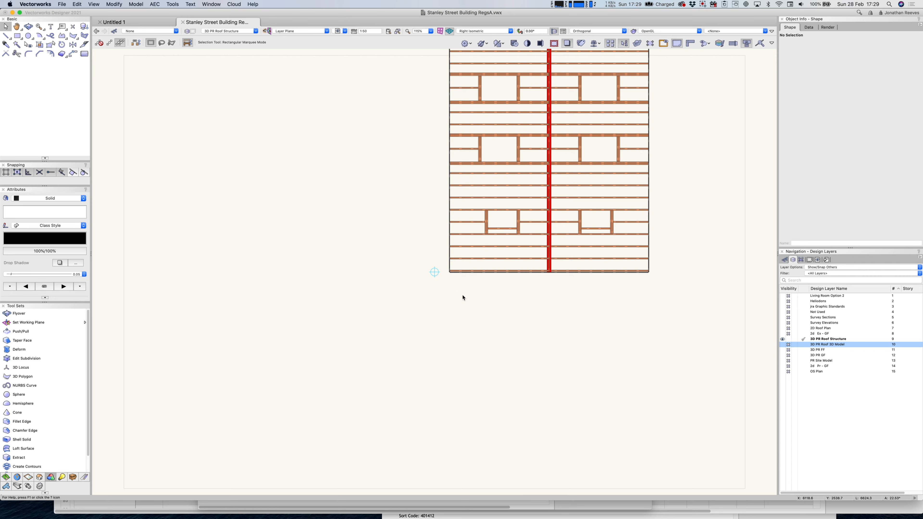
{"action": "left_click", "coordinate": [783, 344]}
{"action": "key", "text": "shift+c"}
{"action": "left_click_drag", "start_coordinate": [397, 317], "coordinate": [302, 316]}
{"action": "left_click_drag", "start_coordinate": [327, 326], "coordinate": [354, 327]}
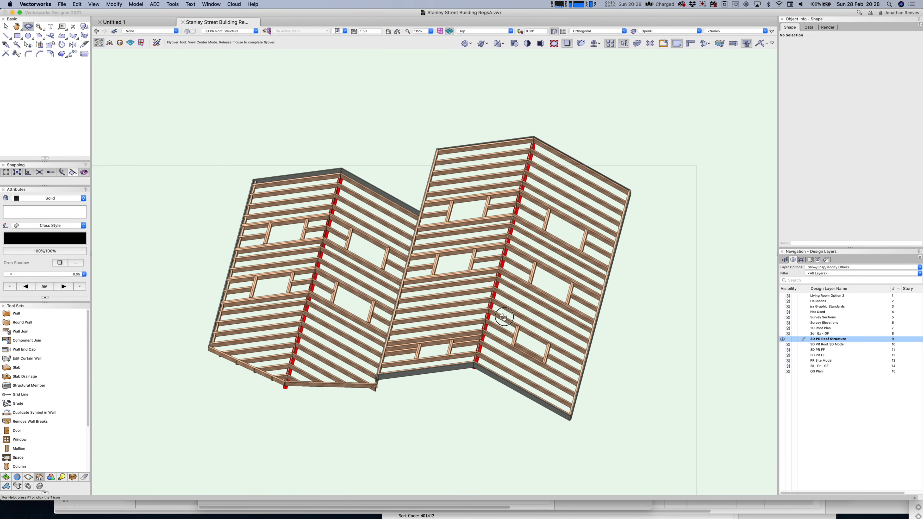
{"action": "left_click_drag", "start_coordinate": [414, 197], "coordinate": [248, 283]}
Turn on the 3D PR FF and 3D PR GF layers, orbit low, and select a ground-floor wall.
{"action": "key", "text": "super+6"}
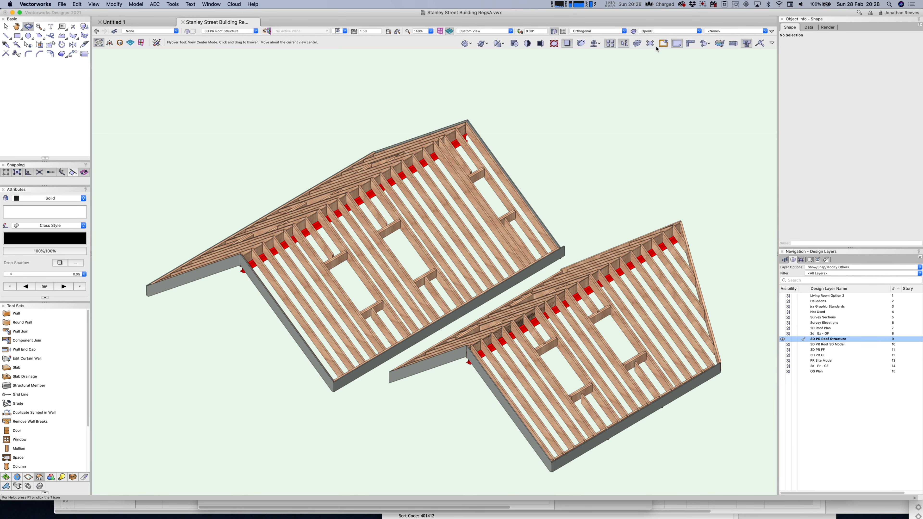
{"action": "left_click", "coordinate": [784, 344]}
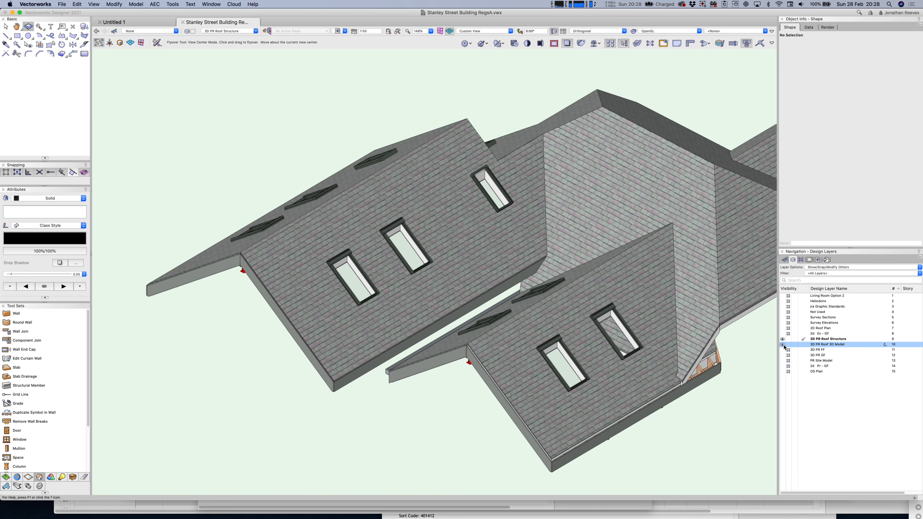
{"action": "left_click", "coordinate": [788, 345]}
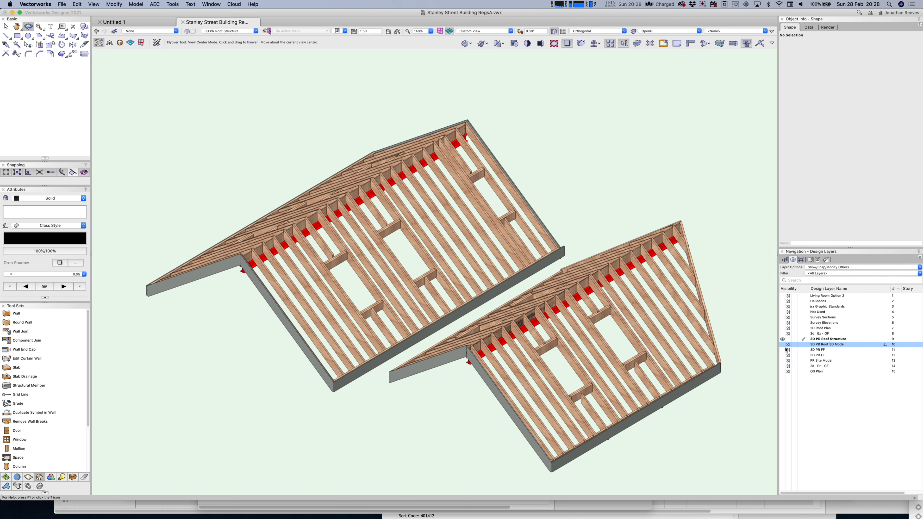
{"action": "left_click", "coordinate": [784, 350]}
{"action": "left_click", "coordinate": [783, 355]}
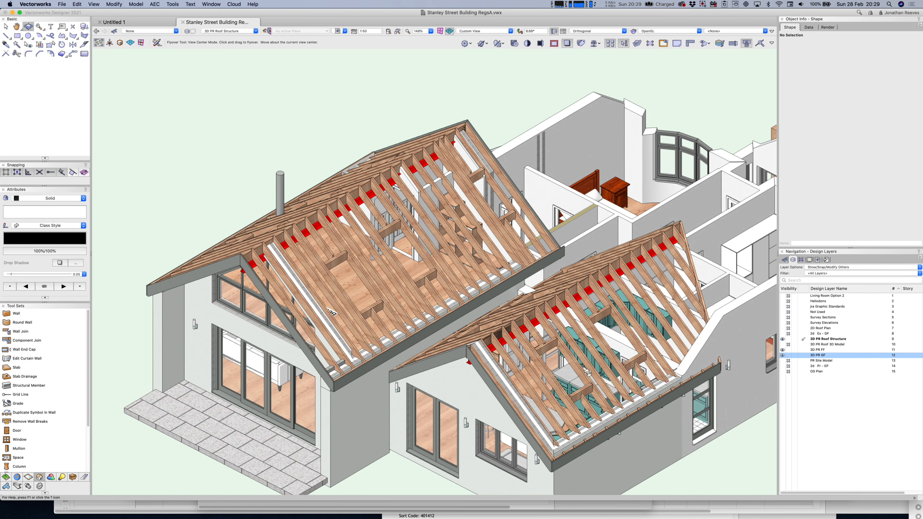
{"action": "left_click_drag", "start_coordinate": [419, 351], "coordinate": [448, 320]}
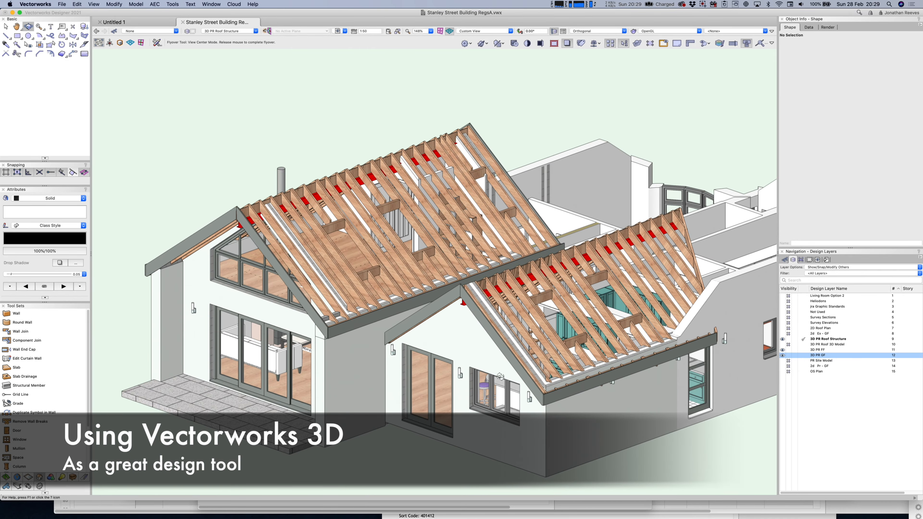
{"action": "key", "text": "x"}
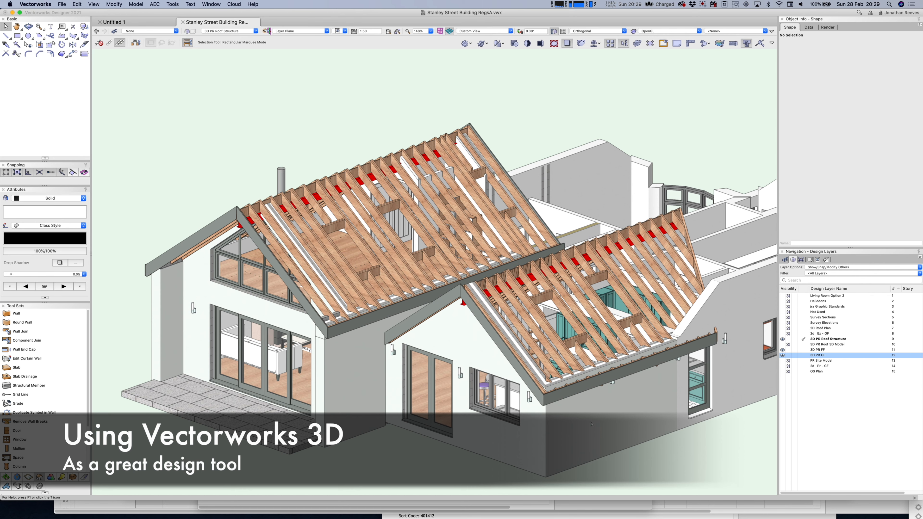
{"action": "left_click", "coordinate": [593, 439]}
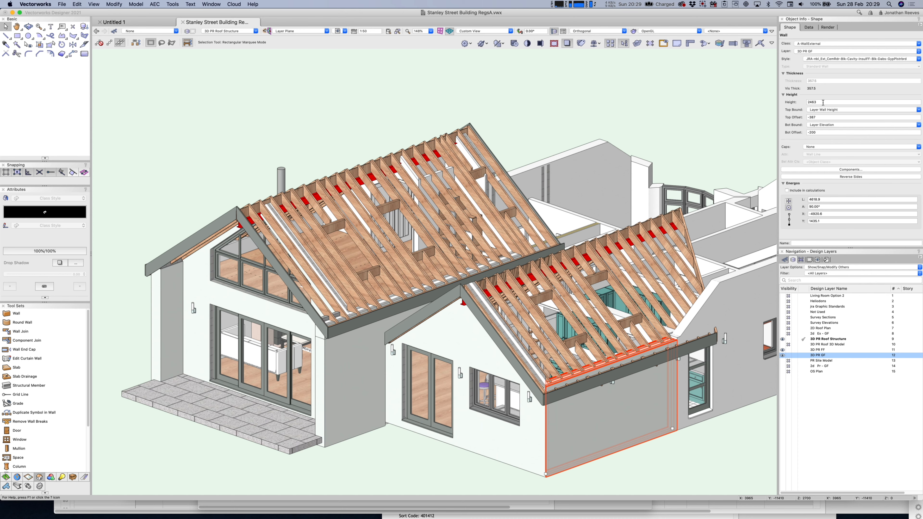
Change the ground-floor wall's Top Offset from -450 to -500, making it 2350 high.
{"action": "left_click", "coordinate": [794, 120]}
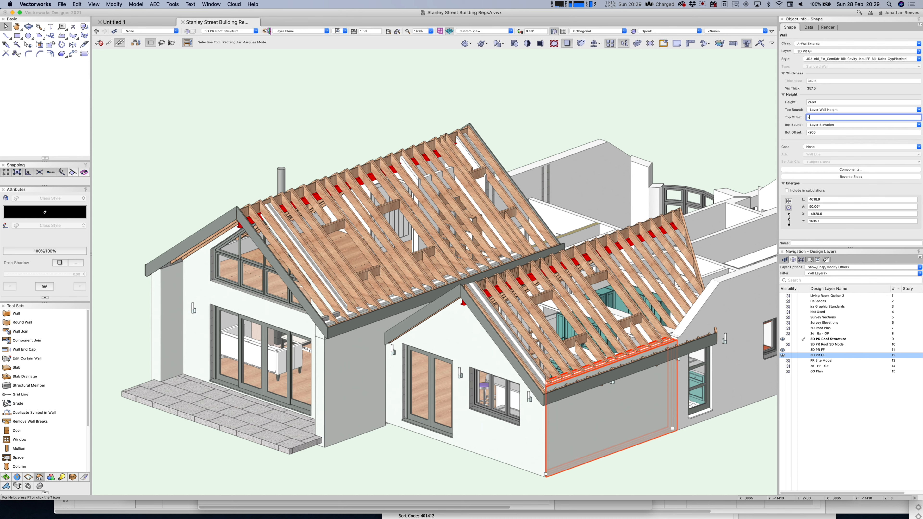
{"action": "key", "text": "Return"}
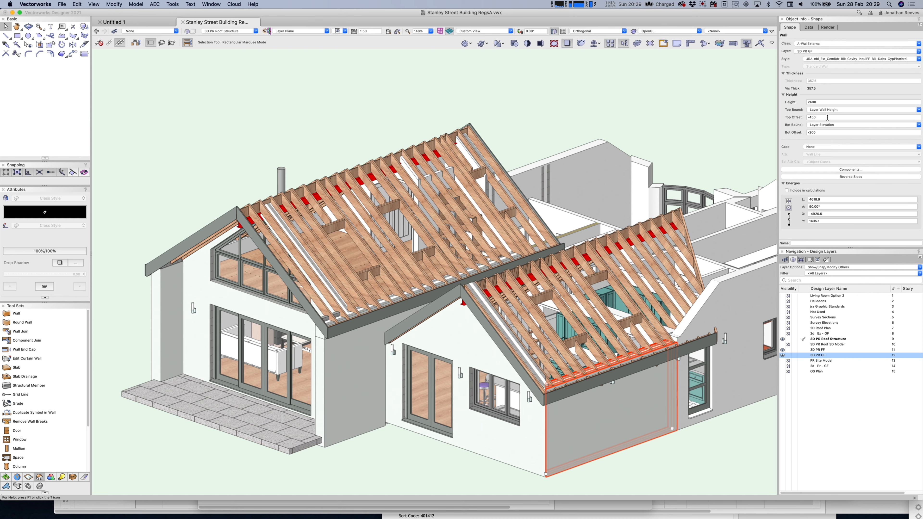
{"action": "left_click", "coordinate": [802, 120]}
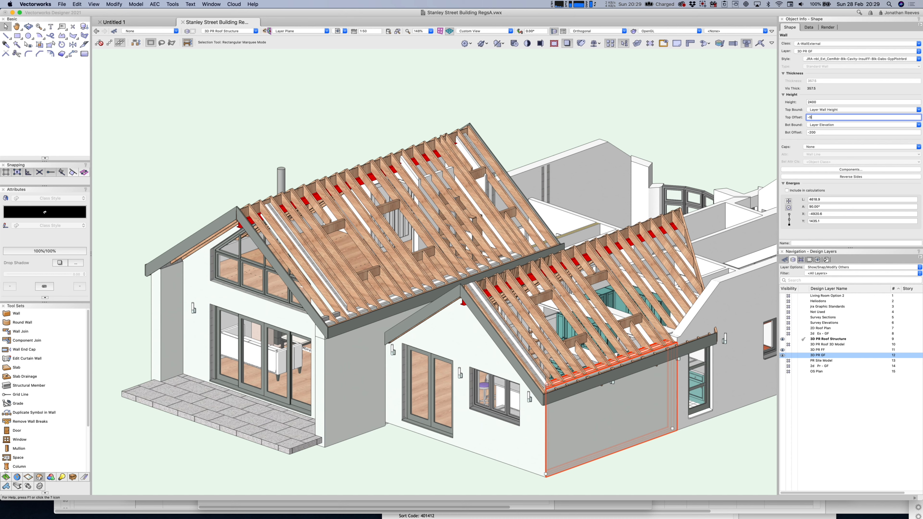
{"action": "key", "text": "Return"}
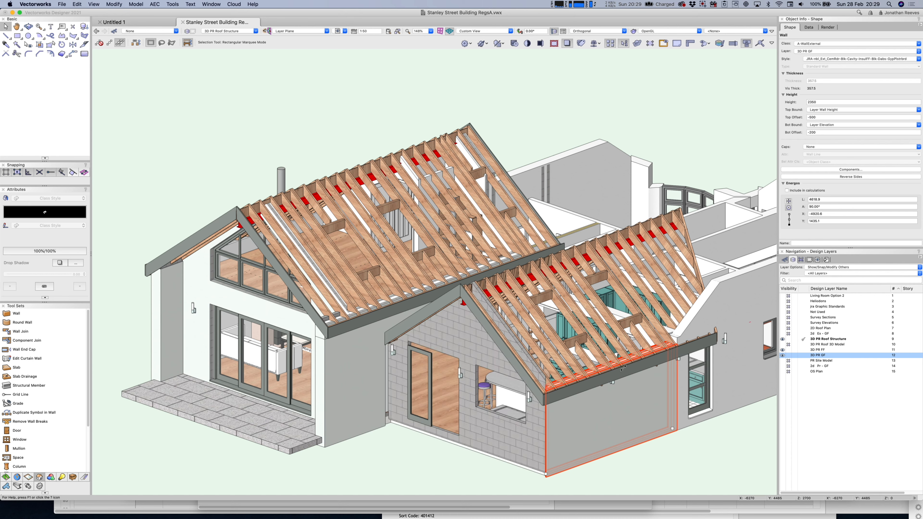
{"action": "left_click", "coordinate": [680, 462]}
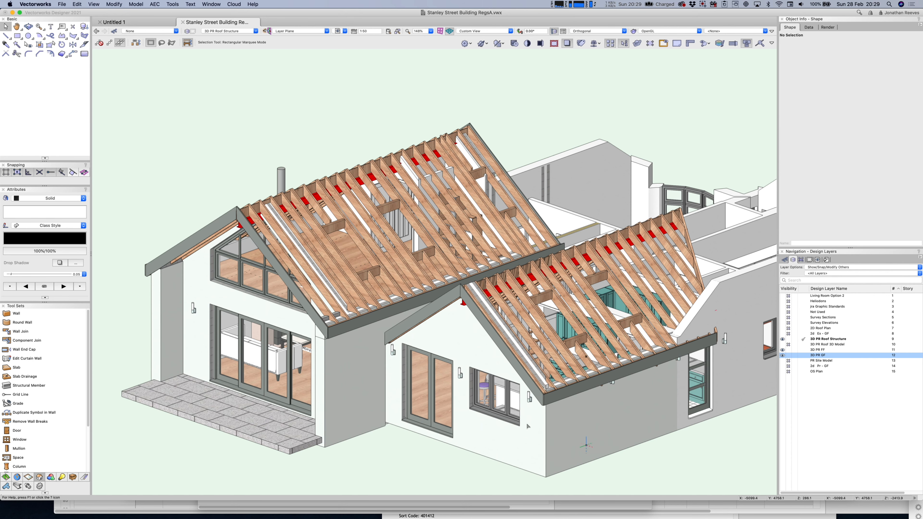
{"action": "key", "text": "shift+c"}
Turn on the 3D PR Roof 3D Model layer and view the whole house in Right Isometric perspective.
{"action": "mouse_move", "coordinate": [505, 361]}
{"action": "left_mouse_down"}
{"action": "mouse_move", "coordinate": [523, 373]}
{"action": "mouse_move", "coordinate": [597, 313]}
{"action": "mouse_move", "coordinate": [540, 305]}
{"action": "mouse_move", "coordinate": [525, 320]}
{"action": "mouse_move", "coordinate": [517, 379]}
{"action": "mouse_move", "coordinate": [509, 375]}
{"action": "left_mouse_up"}
{"action": "left_click", "coordinate": [783, 344]}
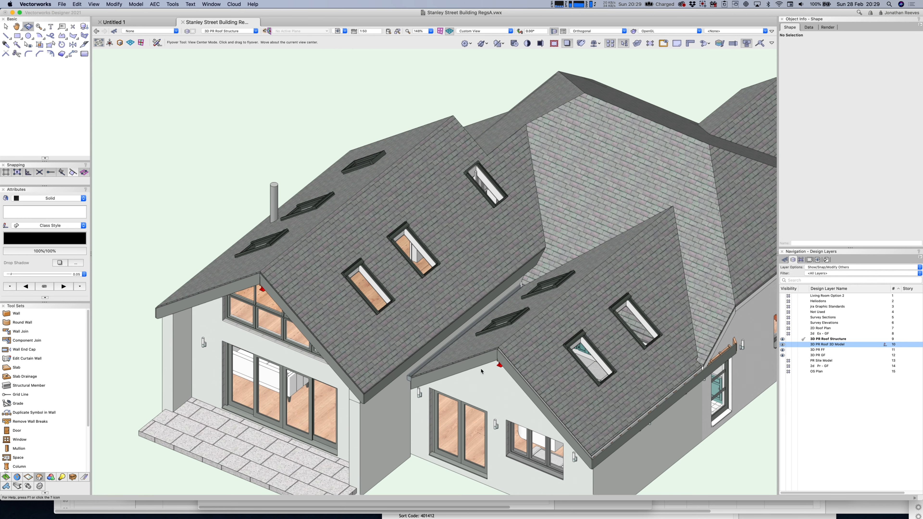
{"action": "mouse_move", "coordinate": [431, 394]}
{"action": "left_mouse_down"}
{"action": "mouse_move", "coordinate": [447, 320]}
{"action": "mouse_move", "coordinate": [488, 309]}
{"action": "mouse_move", "coordinate": [516, 316]}
{"action": "mouse_move", "coordinate": [452, 325]}
{"action": "mouse_move", "coordinate": [406, 372]}
{"action": "mouse_move", "coordinate": [408, 388]}
{"action": "mouse_move", "coordinate": [435, 402]}
{"action": "left_mouse_up"}
{"action": "scroll", "coordinate": [416, 394], "scroll_direction": "down", "scroll_amount": 3}
{"action": "key", "text": "super+6"}
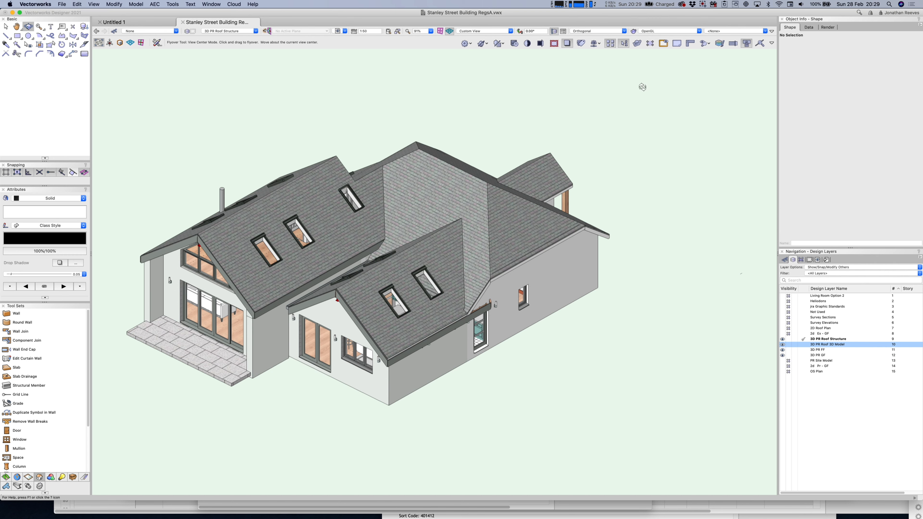
{"action": "key", "text": "x"}
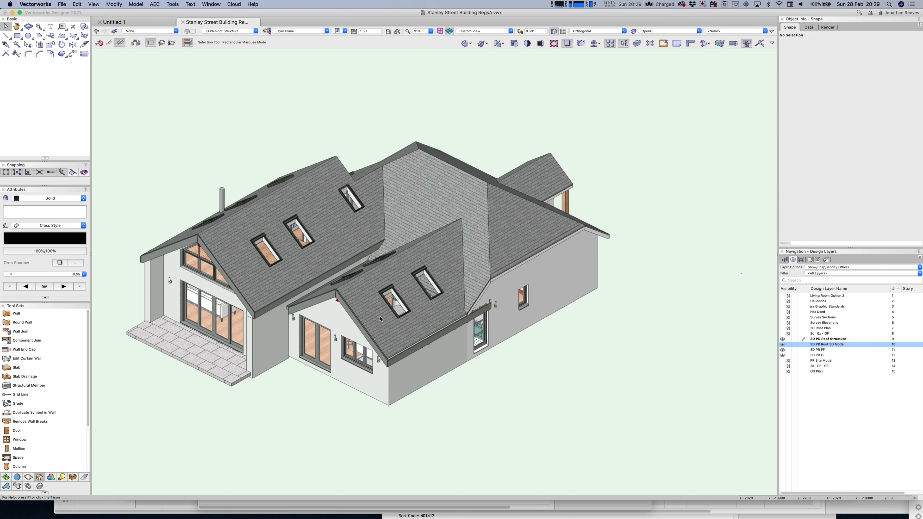
{"action": "key", "text": "0"}
{"action": "key", "text": "3"}
{"action": "middle_click_drag", "start_coordinate": [653, 317], "coordinate": [578, 200], "text": "ctrl"}
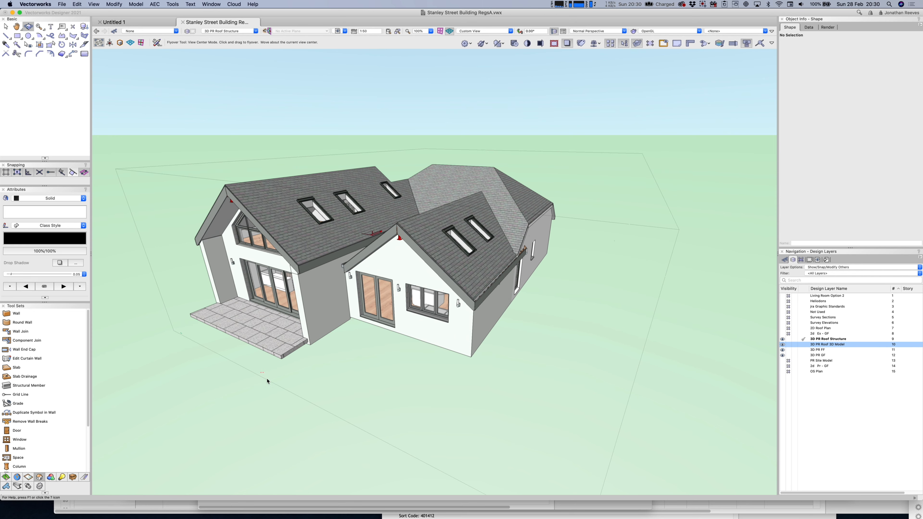
Pull a clip cube face inward and lower its top, hiding the tiled roof layer.
{"action": "key", "text": "x"}
{"action": "left_click_drag", "start_coordinate": [263, 372], "coordinate": [320, 366]}
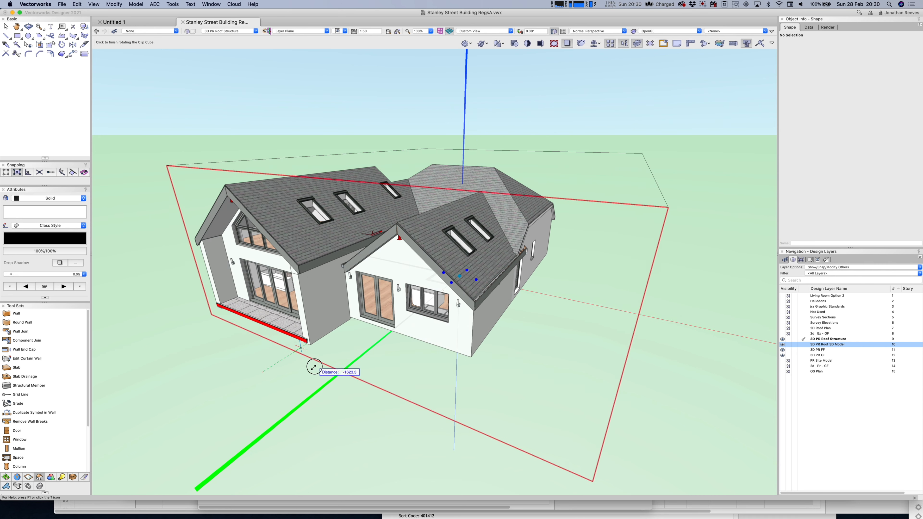
{"action": "left_click_drag", "start_coordinate": [351, 178], "coordinate": [320, 233]}
{"action": "middle_click_drag", "start_coordinate": [319, 232], "coordinate": [305, 247], "text": "shift"}
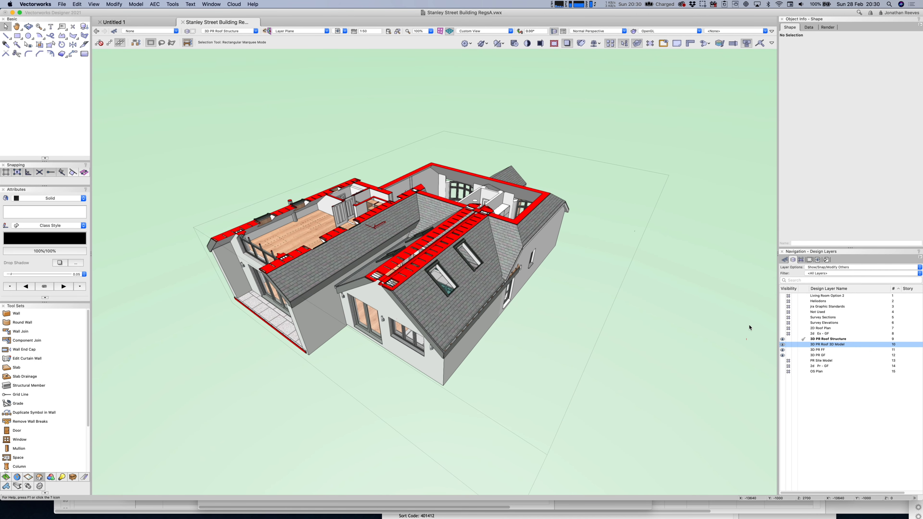
{"action": "left_click", "coordinate": [788, 346]}
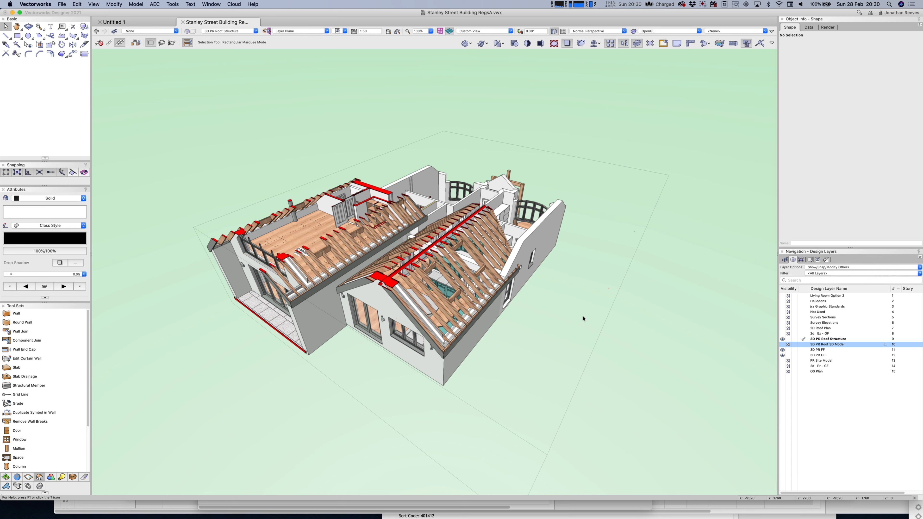
Lower the clip cube top to ground-floor height and zoom into the furnished living area.
{"action": "left_click", "coordinate": [541, 153]}
{"action": "left_click", "coordinate": [537, 164]}
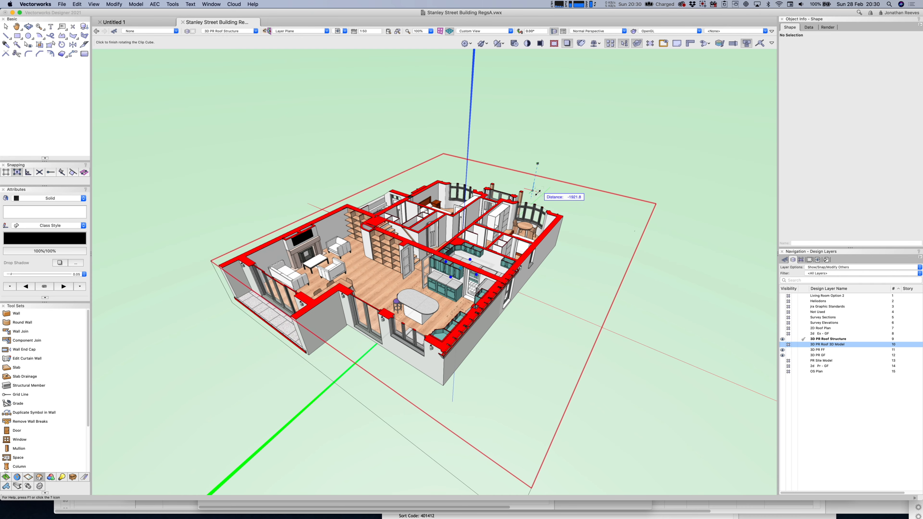
{"action": "left_click", "coordinate": [538, 193]}
{"action": "key", "text": "shift+c"}
{"action": "left_click_drag", "start_coordinate": [473, 382], "coordinate": [574, 377]}
{"action": "key", "text": "c"}
{"action": "left_click_drag", "start_coordinate": [425, 215], "coordinate": [601, 415]}
{"action": "key", "text": "x"}
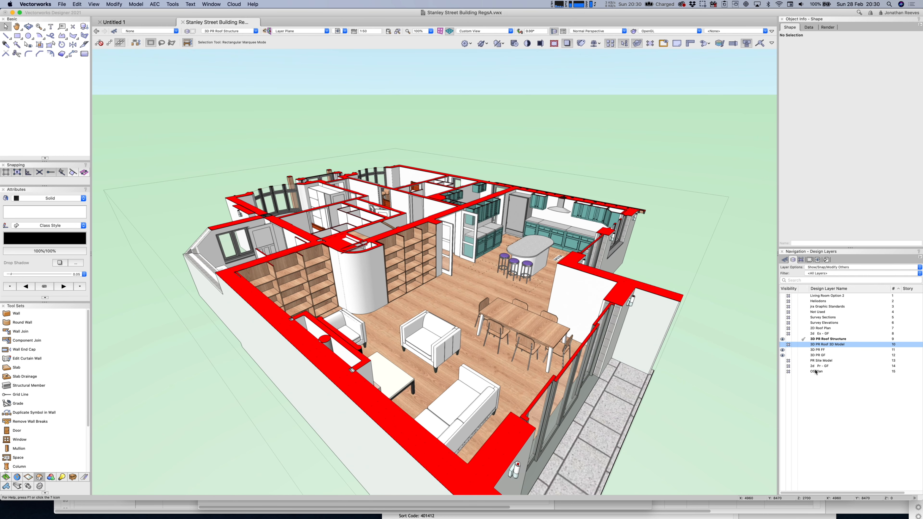
{"action": "left_click", "coordinate": [783, 345]}
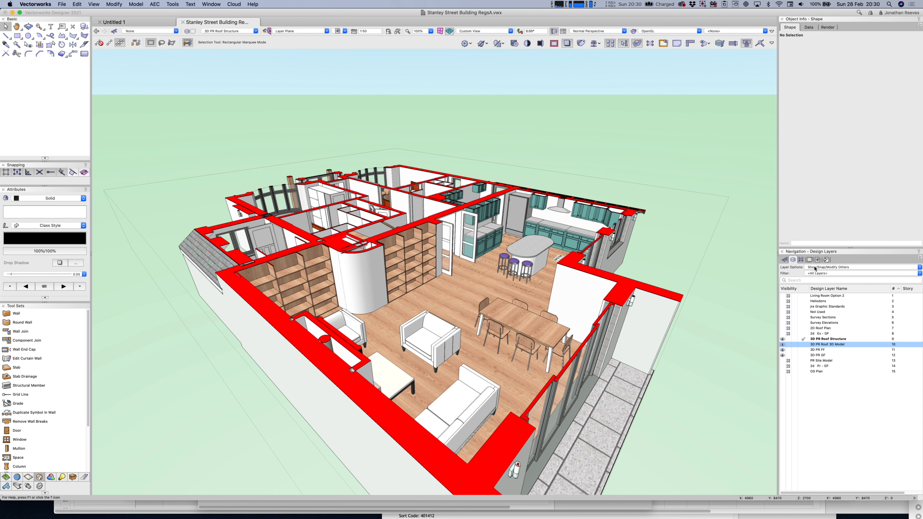
{"action": "left_click", "coordinate": [802, 259]}
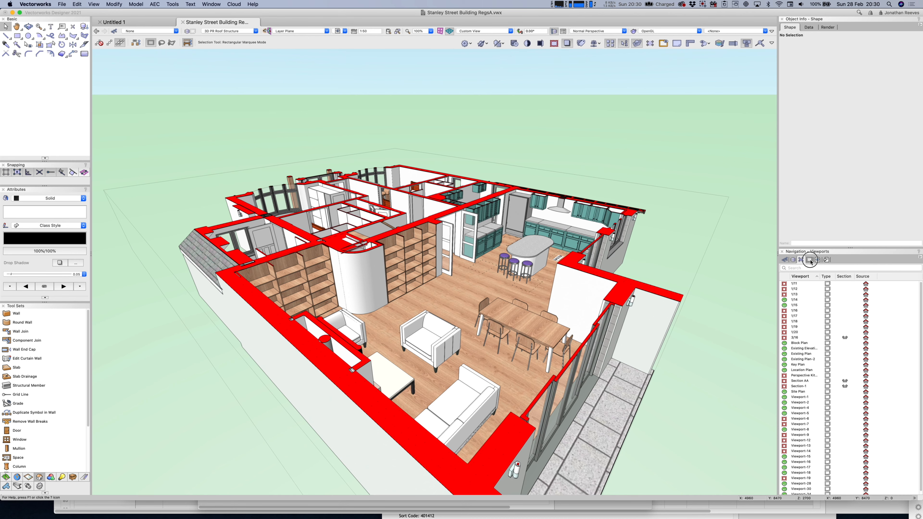
Open the 15 Sections sheet and select both section viewports.
{"action": "left_click", "coordinate": [810, 260]}
{"action": "left_click", "coordinate": [828, 371]}
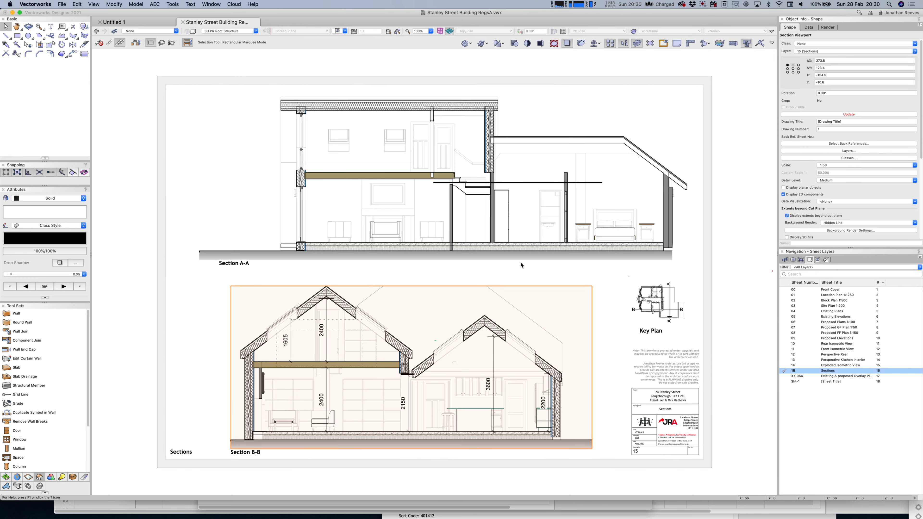
{"action": "left_click", "coordinate": [507, 243], "text": "shift"}
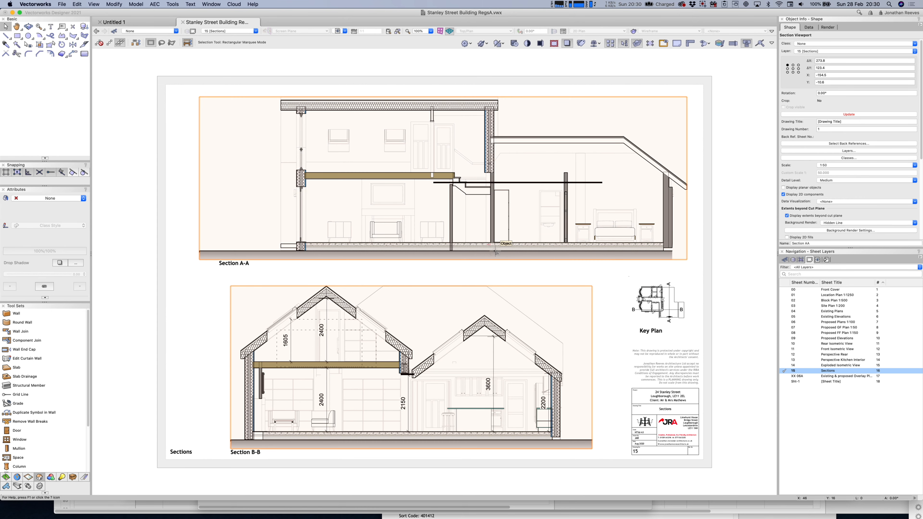
Make Roof-Fascia, Roof-Rafters and Roof-Steels classes visible in both viewports.
{"action": "left_click", "coordinate": [850, 159]}
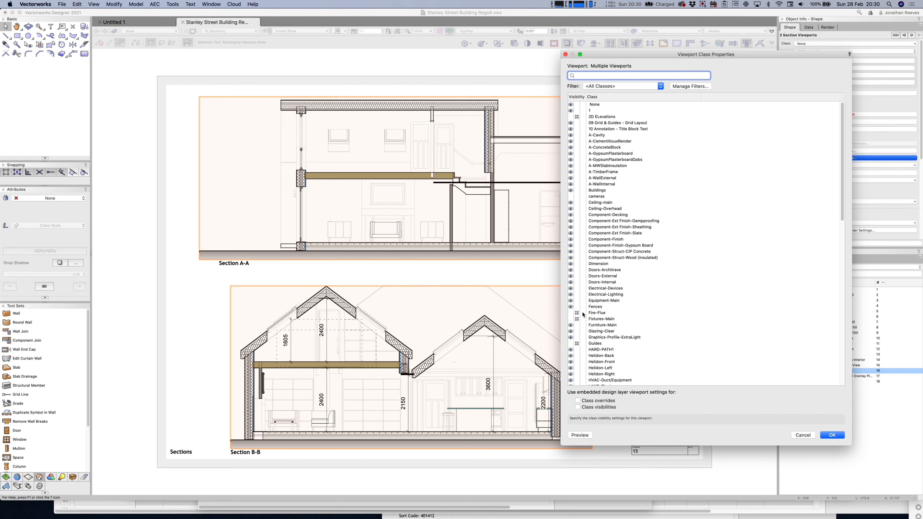
{"action": "scroll", "coordinate": [600, 323], "scroll_direction": "down", "scroll_amount": 10}
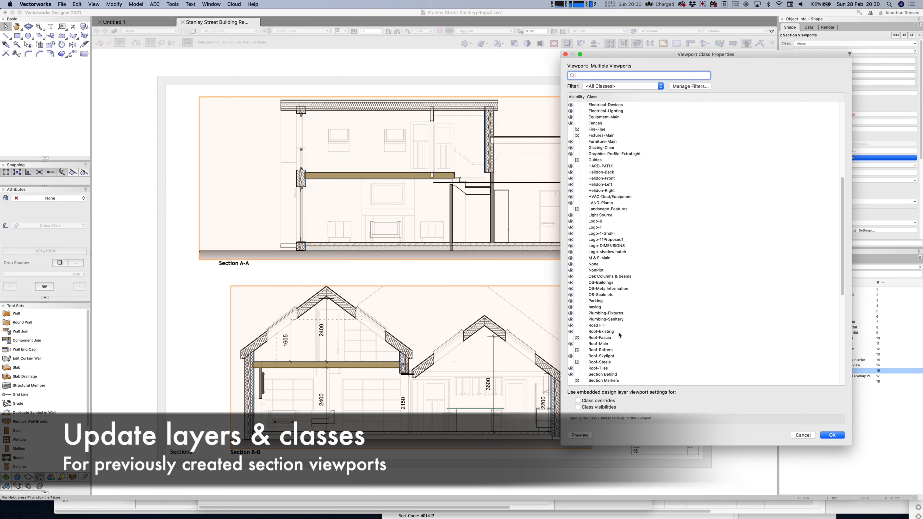
{"action": "left_click", "coordinate": [571, 337]}
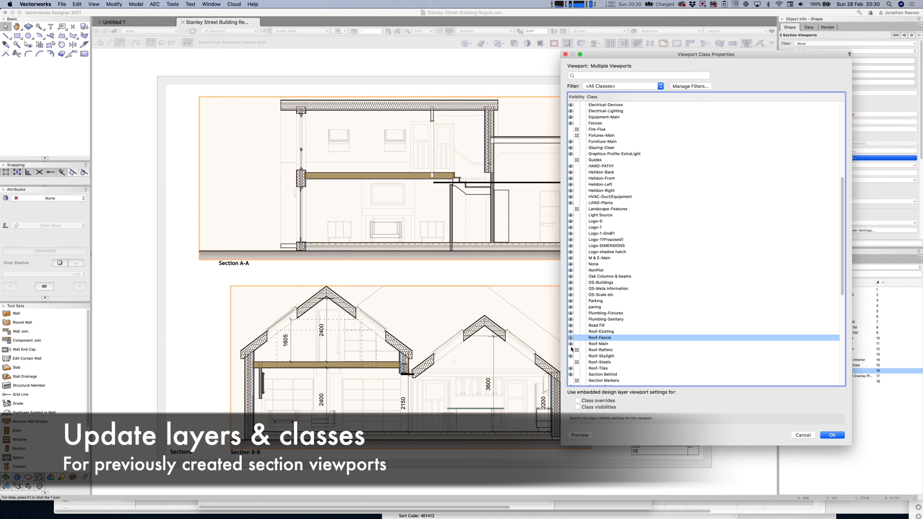
{"action": "left_click", "coordinate": [571, 350]}
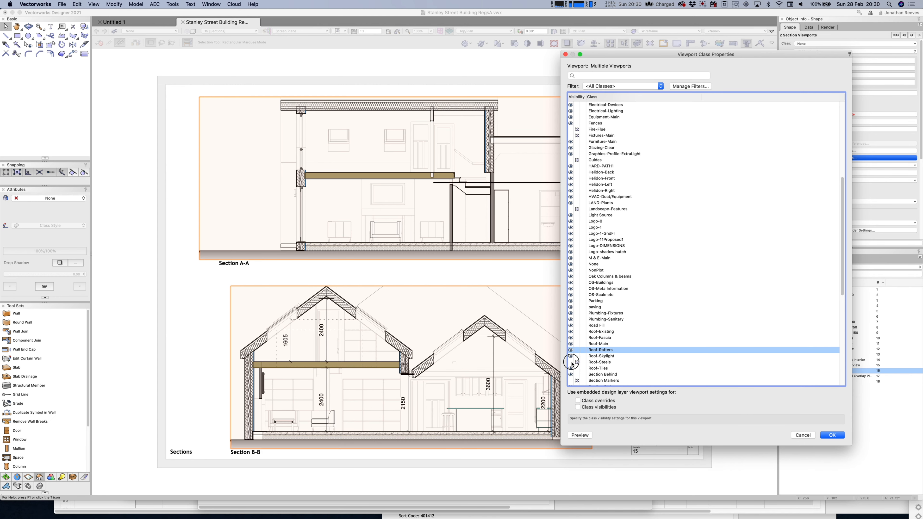
{"action": "left_click", "coordinate": [575, 362]}
{"action": "scroll", "coordinate": [605, 345], "scroll_direction": "down", "scroll_amount": 1}
{"action": "scroll", "coordinate": [604, 344], "scroll_direction": "down", "scroll_amount": 3}
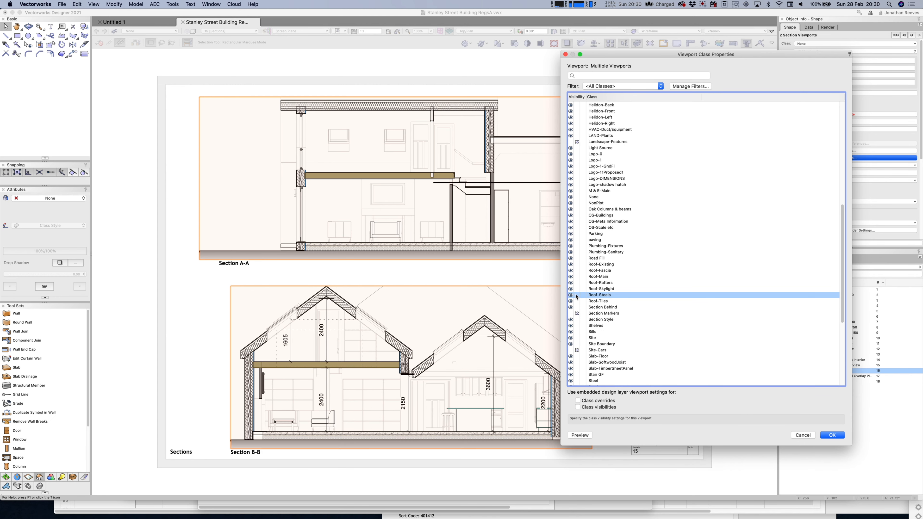
{"action": "left_click", "coordinate": [832, 435]}
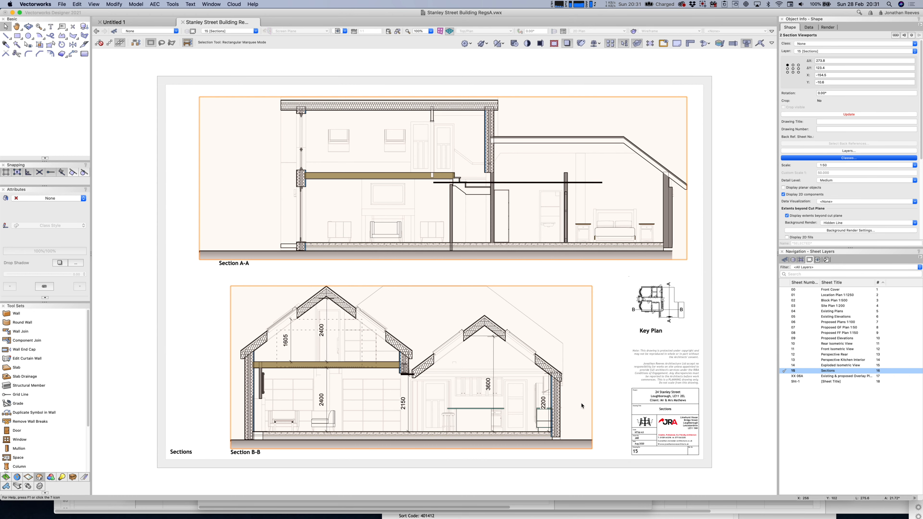
Zoom in on Section B-B and update the selected section viewports.
{"action": "key", "text": "c"}
{"action": "left_click_drag", "start_coordinate": [579, 403], "coordinate": [194, 265]}
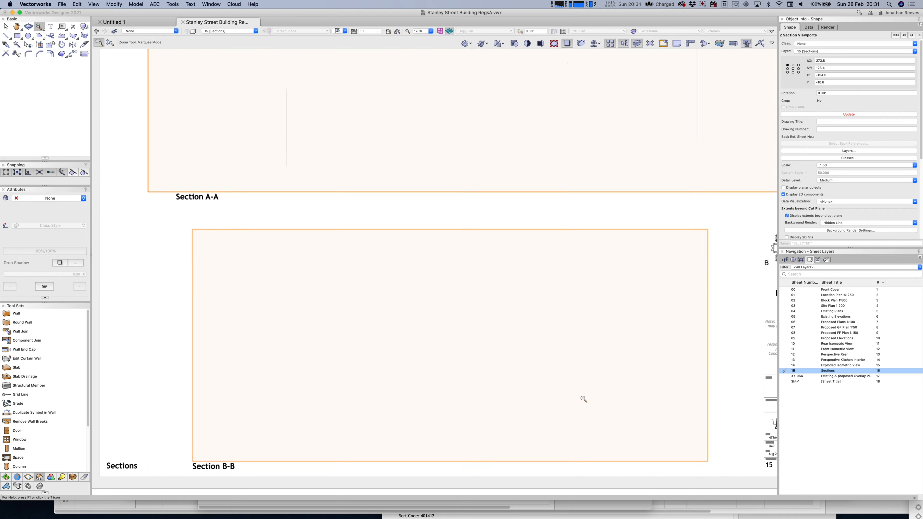
{"action": "left_click", "coordinate": [830, 115]}
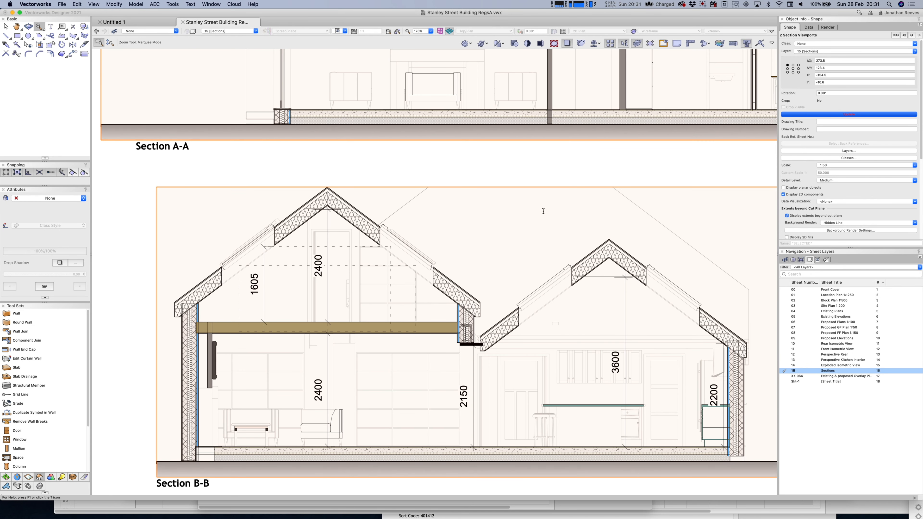
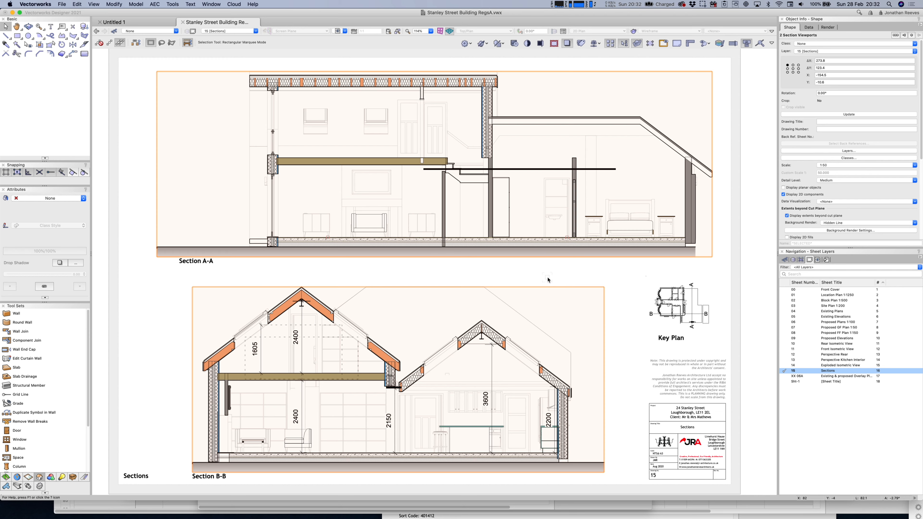
Deselect the section viewports, zoom out and go to sheet 14 Exploded Isometric View.
{"action": "left_click", "coordinate": [749, 279]}
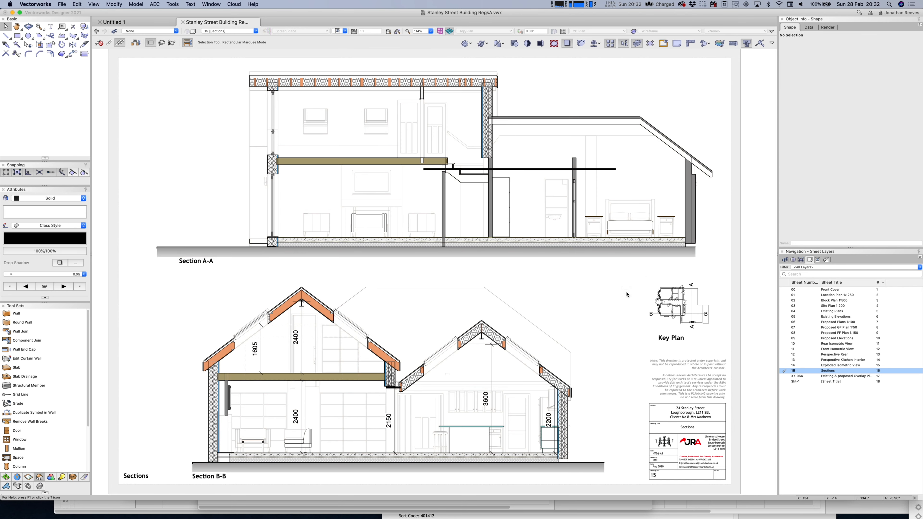
{"action": "scroll", "coordinate": [627, 292], "scroll_direction": "down", "scroll_amount": 3}
{"action": "left_click", "coordinate": [827, 366]}
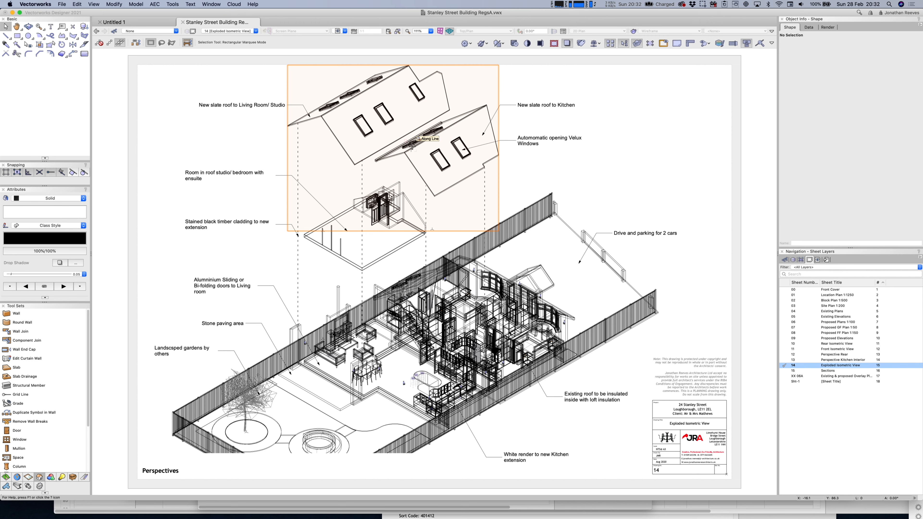
Move the upper exploded roof viewport down and show its 3D PR Roof Structure layer.
{"action": "left_click", "coordinate": [411, 143]}
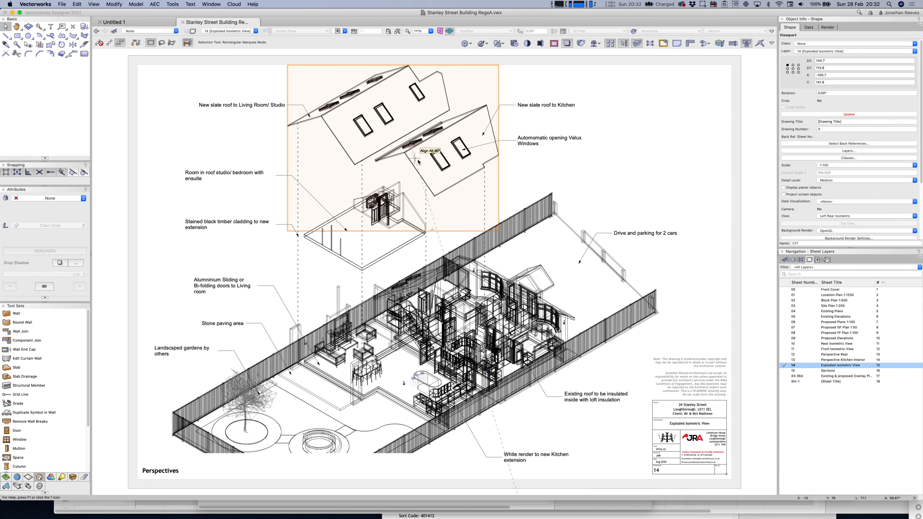
{"action": "left_click_drag", "start_coordinate": [406, 151], "coordinate": [407, 192]}
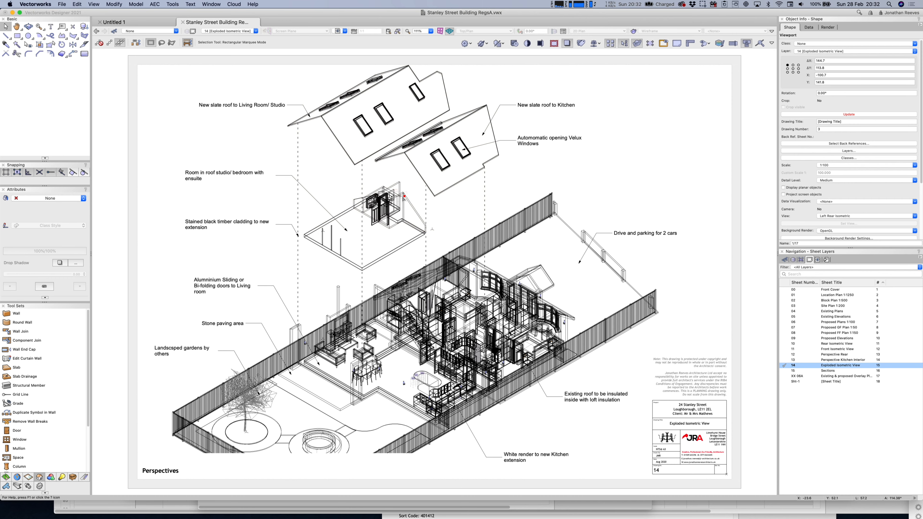
{"action": "left_click", "coordinate": [858, 151]}
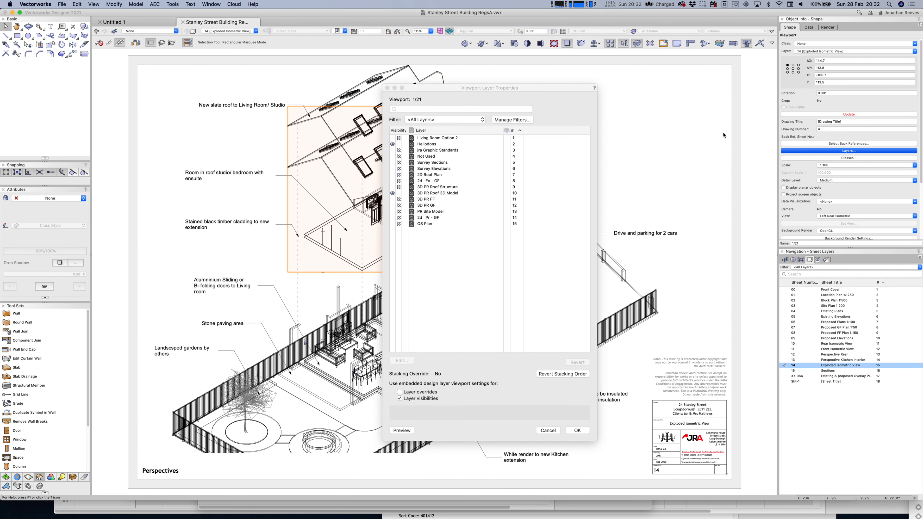
{"action": "left_click", "coordinate": [401, 195]}
{"action": "left_click", "coordinate": [394, 189]}
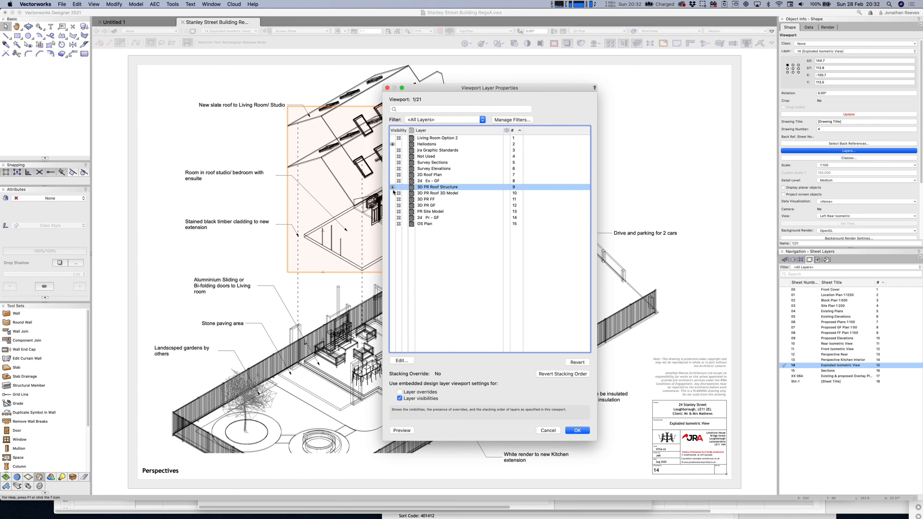
{"action": "key", "text": "Return"}
Turn on A-Cavity through Component classes plus Roof-Existing, Fascia, Steels and Rafters in that viewport.
{"action": "left_click", "coordinate": [849, 157]}
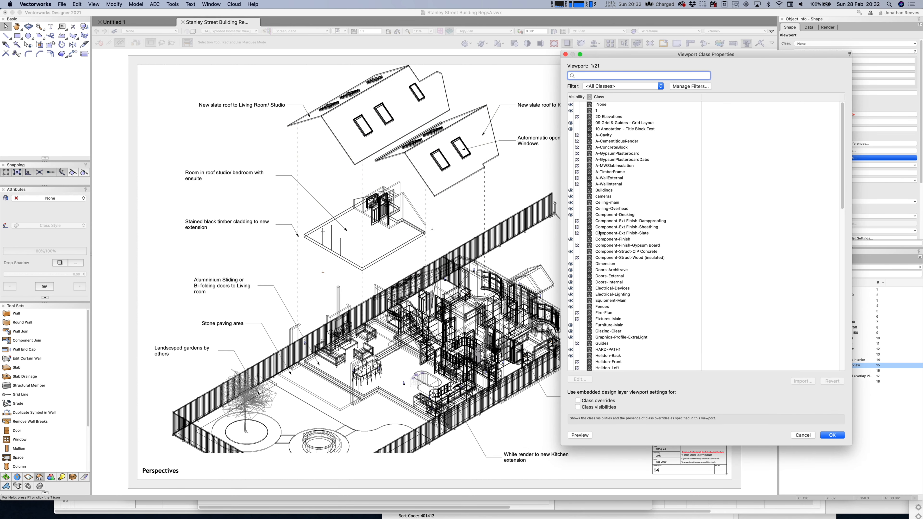
{"action": "scroll", "coordinate": [612, 284], "scroll_direction": "down", "scroll_amount": 1}
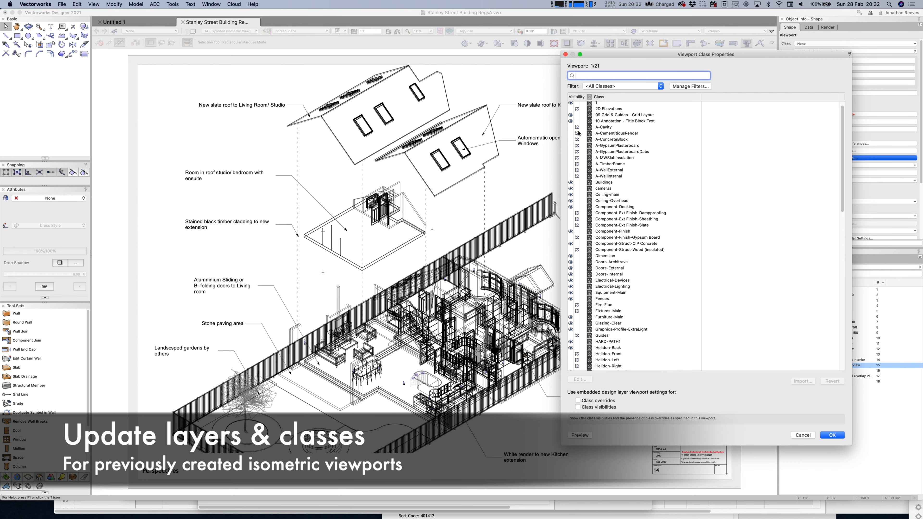
{"action": "left_click", "coordinate": [571, 127]}
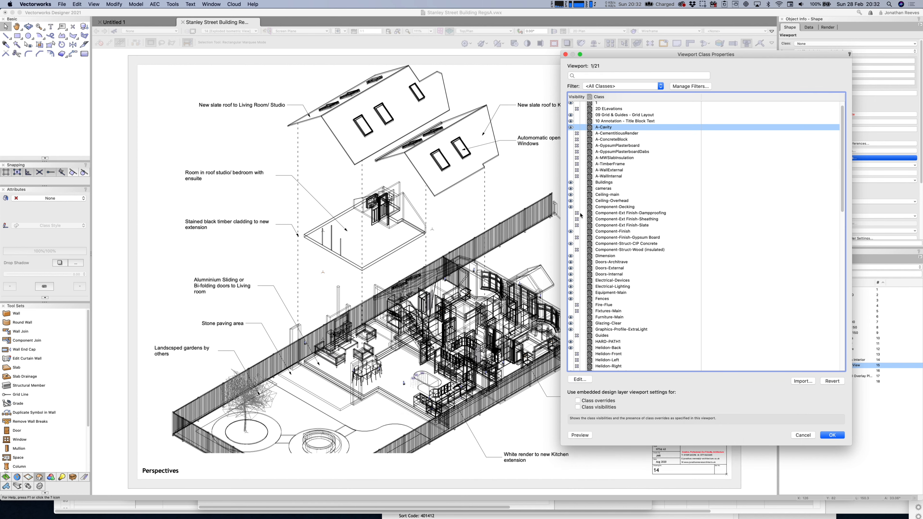
{"action": "left_click", "coordinate": [572, 238], "text": "shift"}
{"action": "left_click", "coordinate": [571, 250], "text": "shift"}
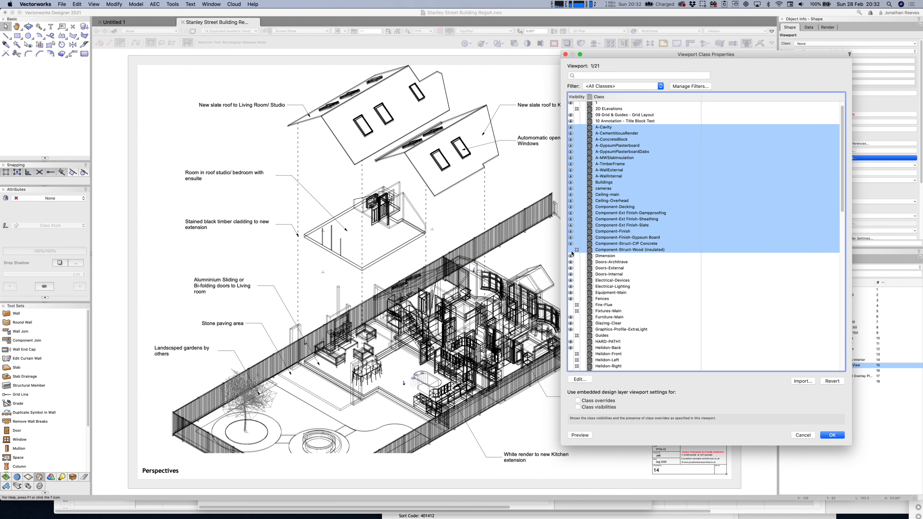
{"action": "scroll", "coordinate": [609, 280], "scroll_direction": "down", "scroll_amount": 6}
{"action": "scroll", "coordinate": [609, 281], "scroll_direction": "down", "scroll_amount": 8}
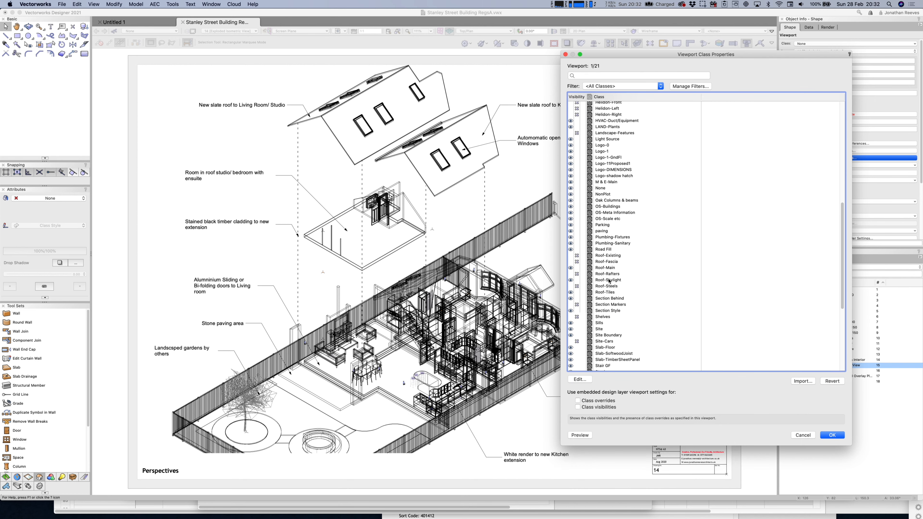
{"action": "left_click", "coordinate": [571, 255]}
{"action": "left_click", "coordinate": [571, 261]}
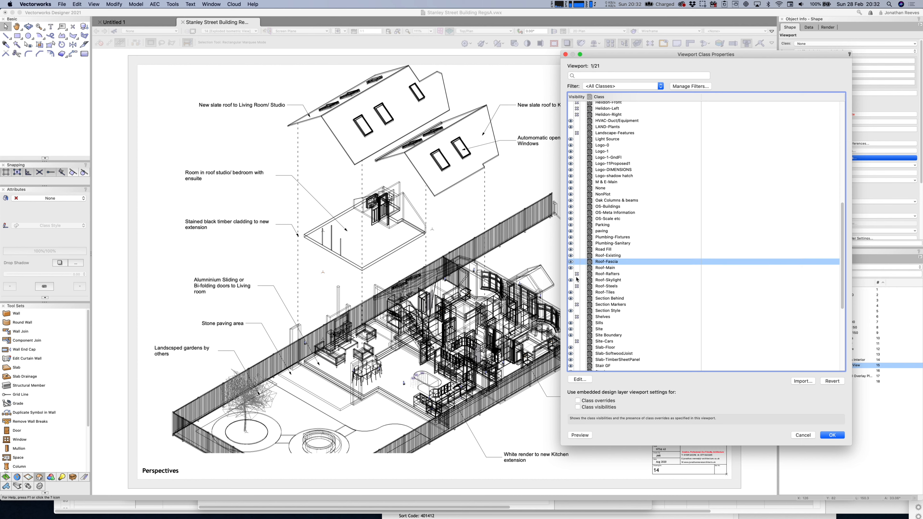
{"action": "left_click", "coordinate": [571, 286]}
{"action": "left_click", "coordinate": [571, 274]}
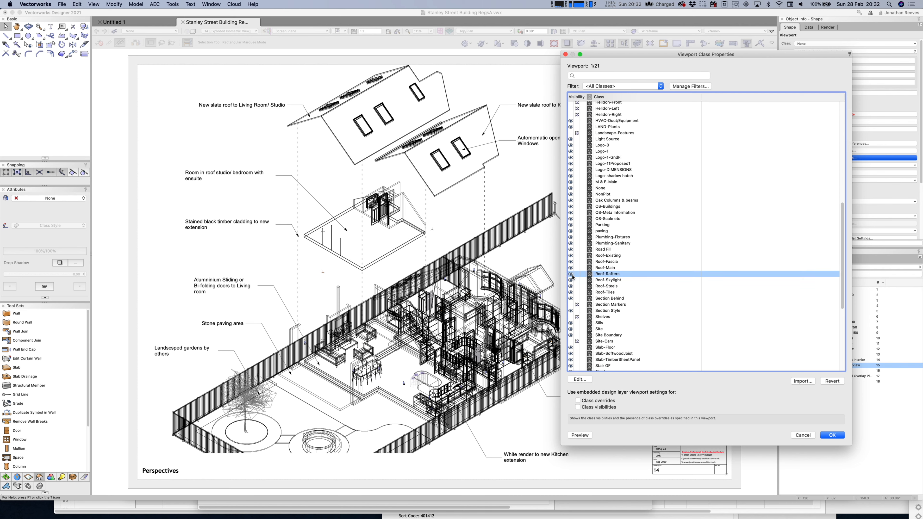
{"action": "scroll", "coordinate": [646, 335], "scroll_direction": "down", "scroll_amount": 1}
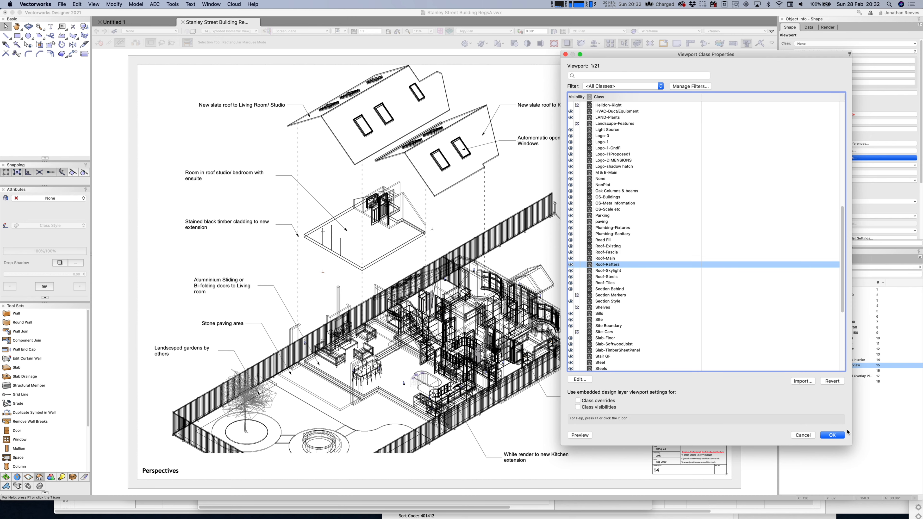
{"action": "left_click", "coordinate": [832, 436]}
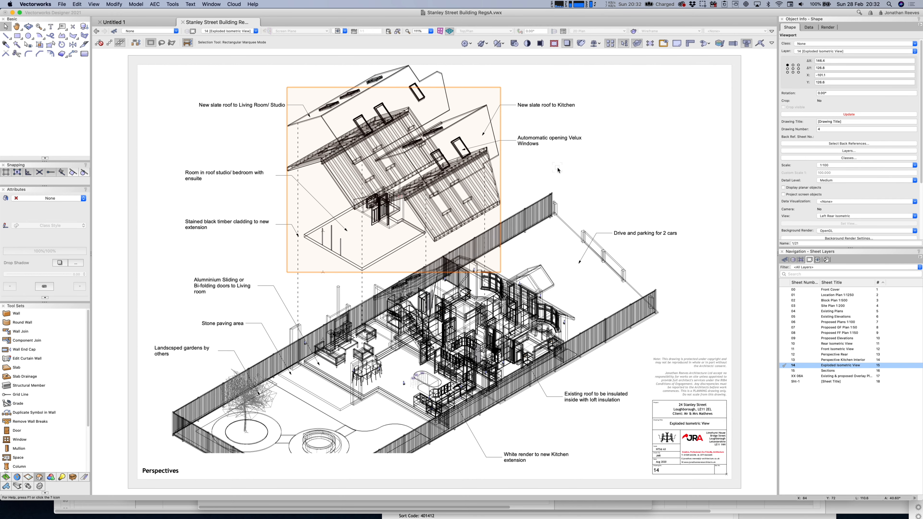
In the other upper viewport, make the A-Cavity through Component-Struct-Wood classes visible.
{"action": "left_click", "coordinate": [439, 72]}
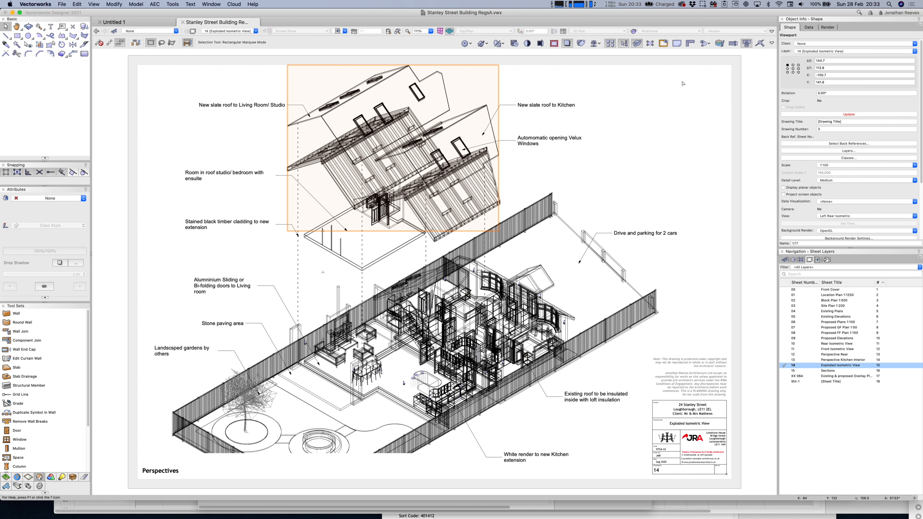
{"action": "left_click", "coordinate": [848, 158]}
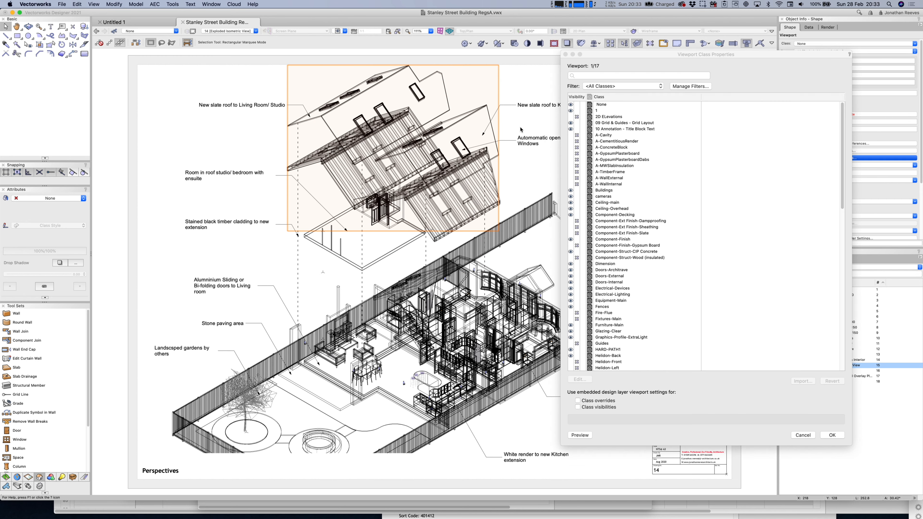
{"action": "left_click", "coordinate": [571, 135]}
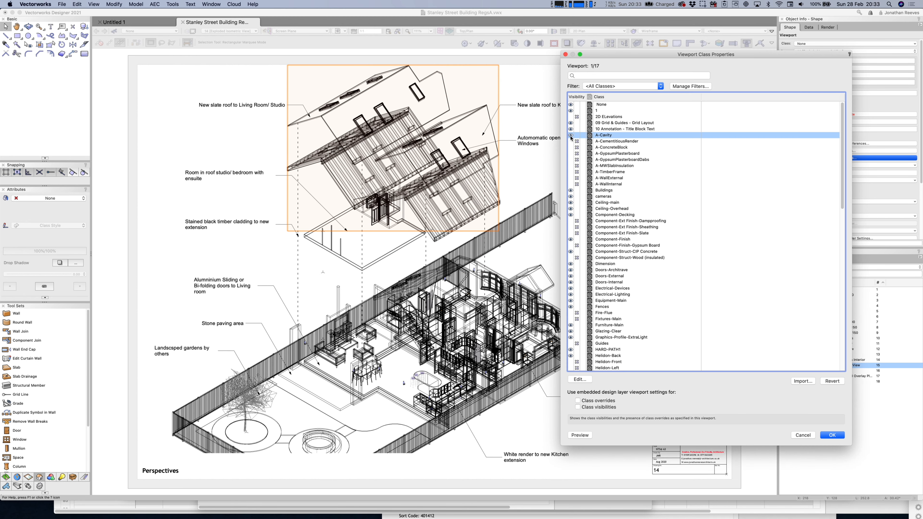
{"action": "left_click", "coordinate": [571, 184], "text": "shift"}
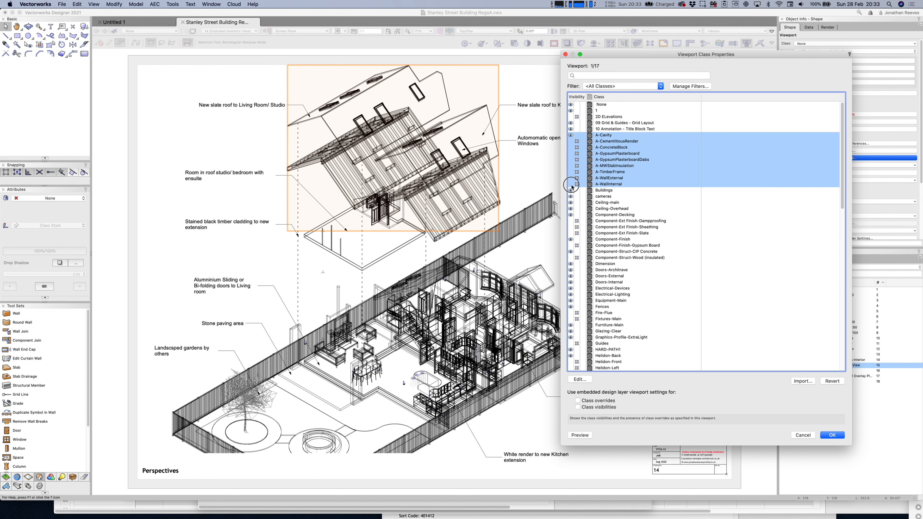
{"action": "left_click", "coordinate": [572, 234], "text": "shift"}
{"action": "left_click", "coordinate": [571, 246]}
{"action": "left_click", "coordinate": [572, 257]}
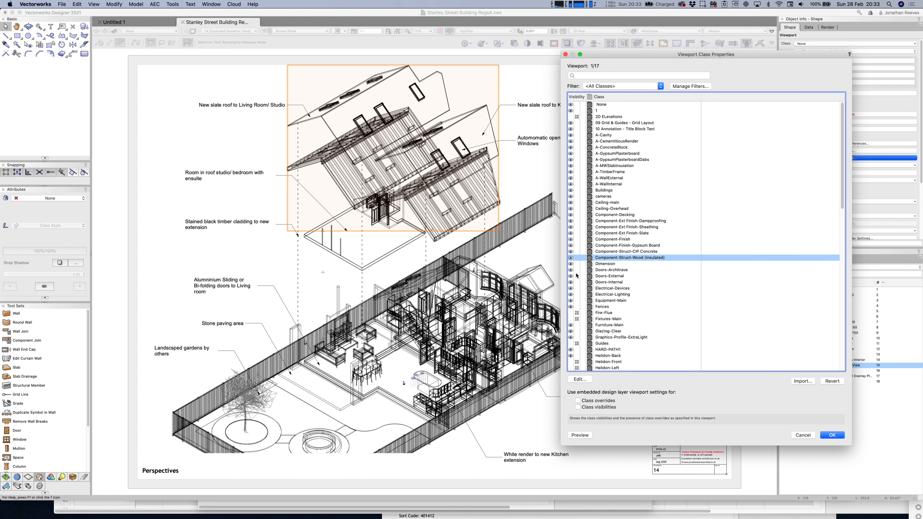
Also show Roof-Existing, Roof-Fascia, Roof-Rafters and Roof-Steels, and confirm the class settings.
{"action": "scroll", "coordinate": [577, 277], "scroll_direction": "down", "scroll_amount": 5}
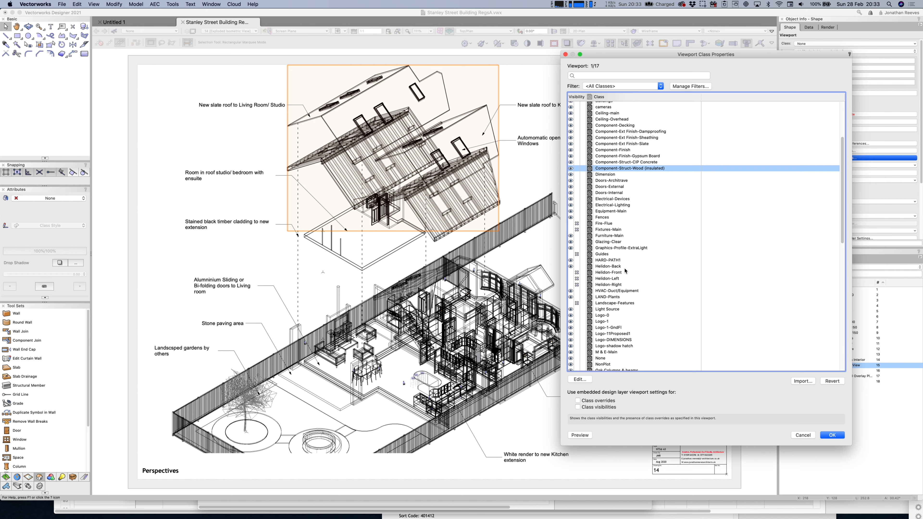
{"action": "scroll", "coordinate": [625, 271], "scroll_direction": "down", "scroll_amount": 4}
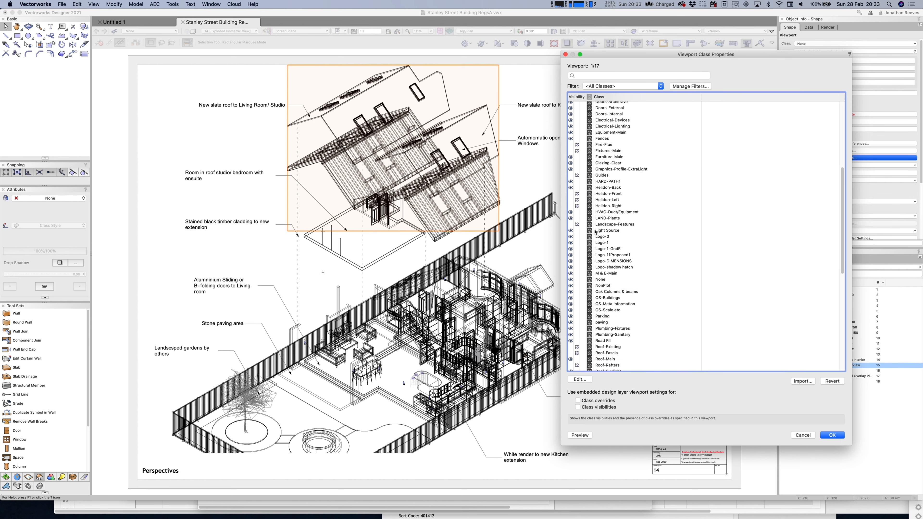
{"action": "scroll", "coordinate": [600, 240], "scroll_direction": "down", "scroll_amount": 2}
{"action": "left_click", "coordinate": [573, 306]}
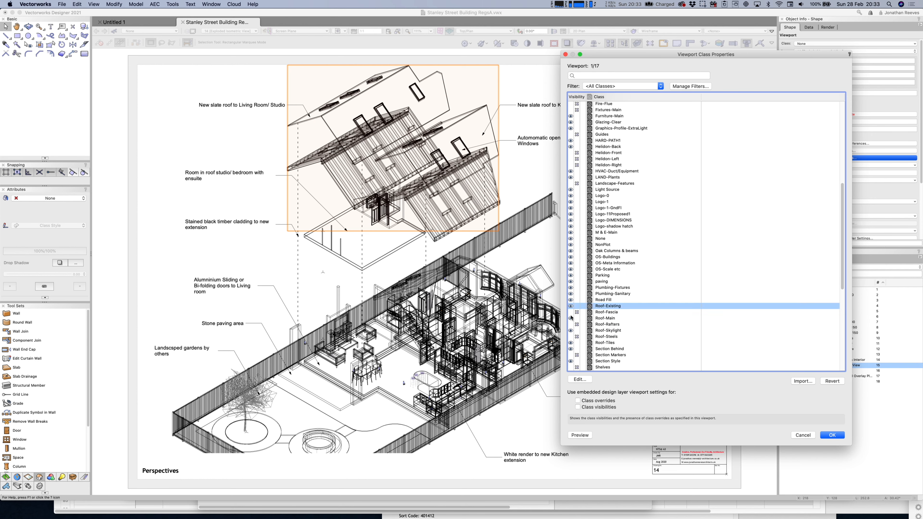
{"action": "left_click", "coordinate": [574, 312]}
{"action": "left_click", "coordinate": [573, 325]}
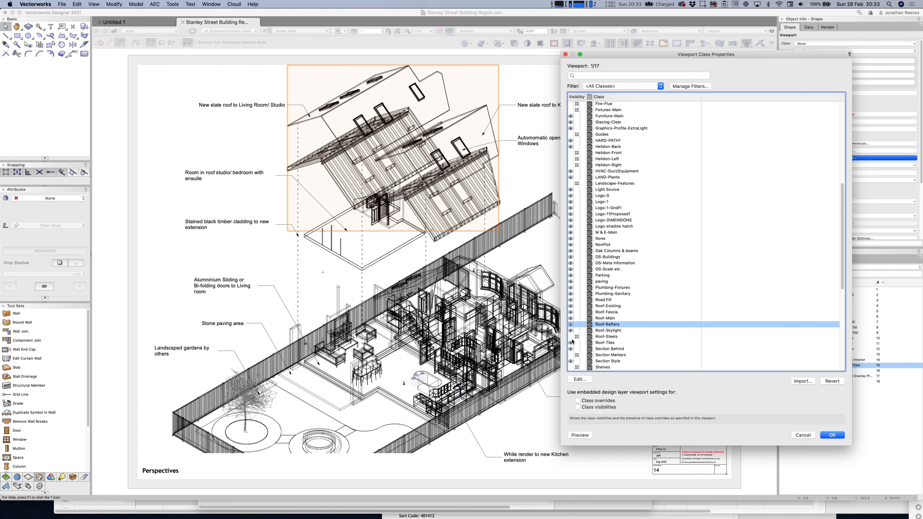
{"action": "left_click", "coordinate": [574, 336]}
{"action": "left_click", "coordinate": [832, 436]}
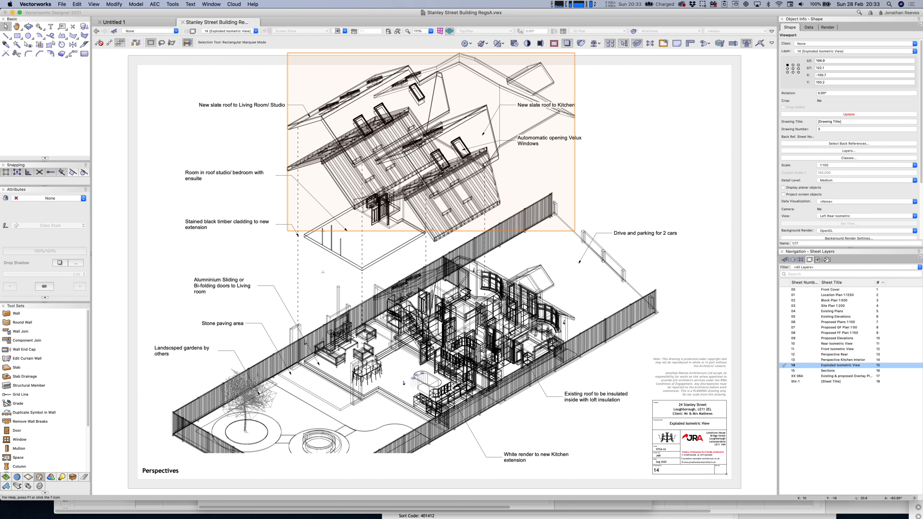
Hide the 3D PR Roof 3D Model layer in the main ground-floor viewport and update it.
{"action": "left_click", "coordinate": [440, 327]}
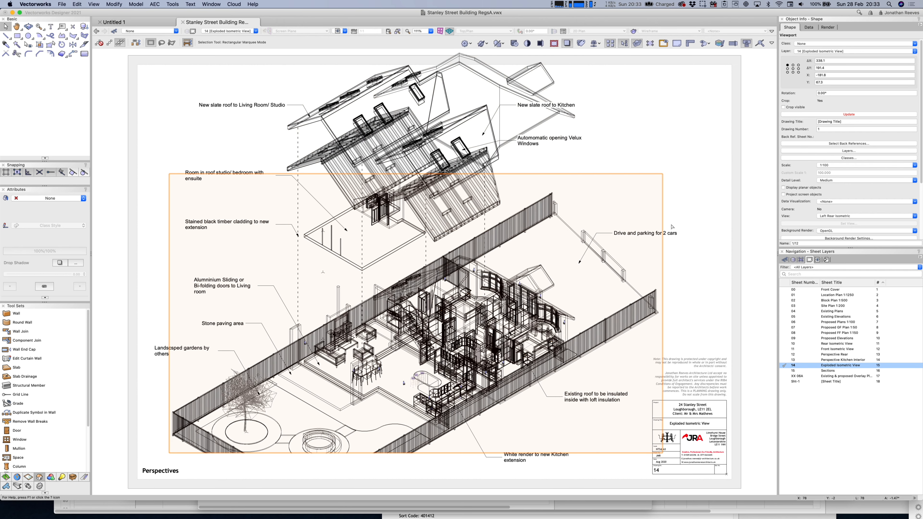
{"action": "left_click", "coordinate": [843, 158]}
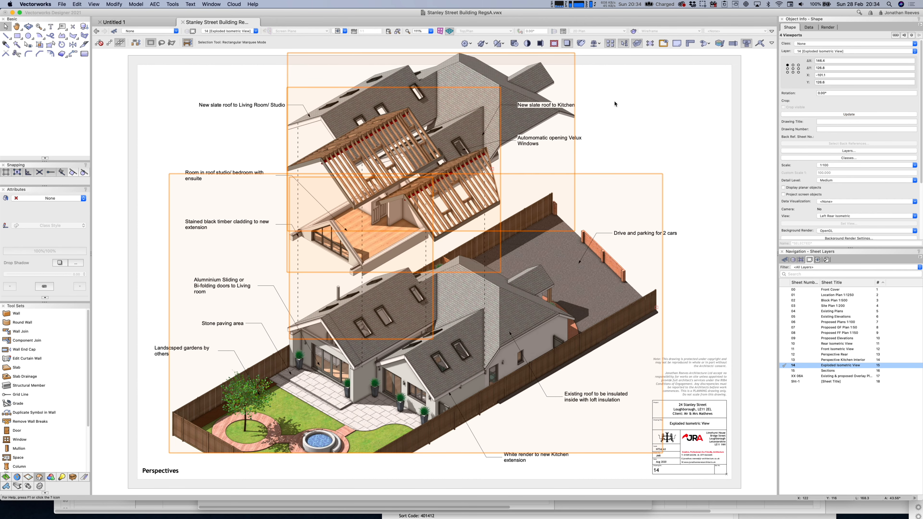
{"action": "left_click", "coordinate": [615, 103]}
{"action": "left_click", "coordinate": [508, 85]}
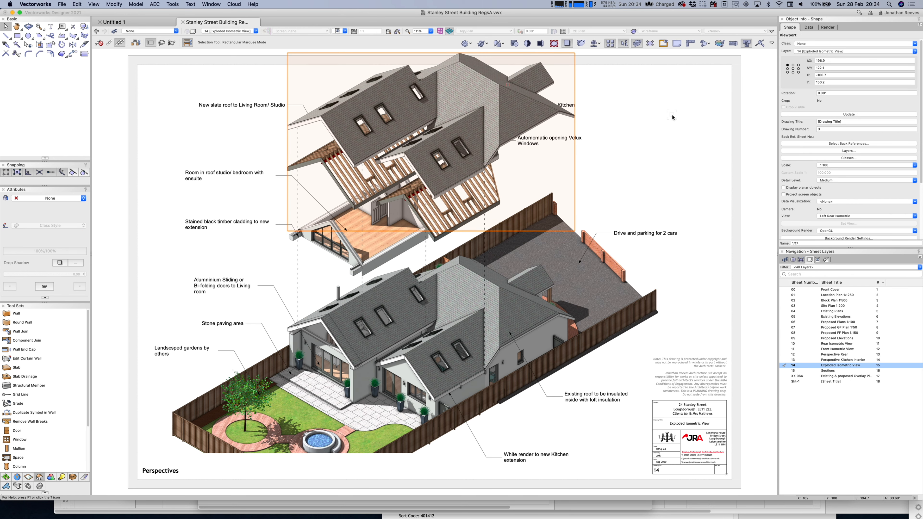
{"action": "left_click", "coordinate": [673, 116]}
{"action": "left_click", "coordinate": [525, 323]}
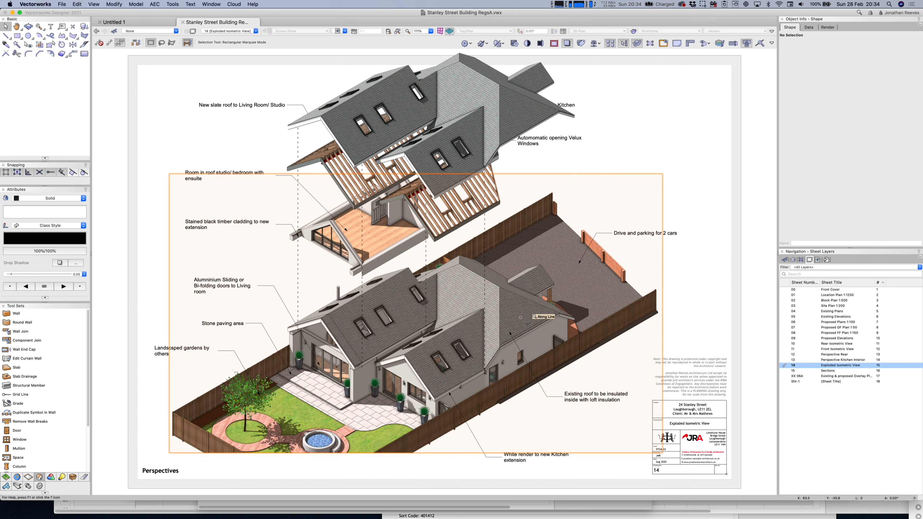
{"action": "left_click", "coordinate": [857, 149]}
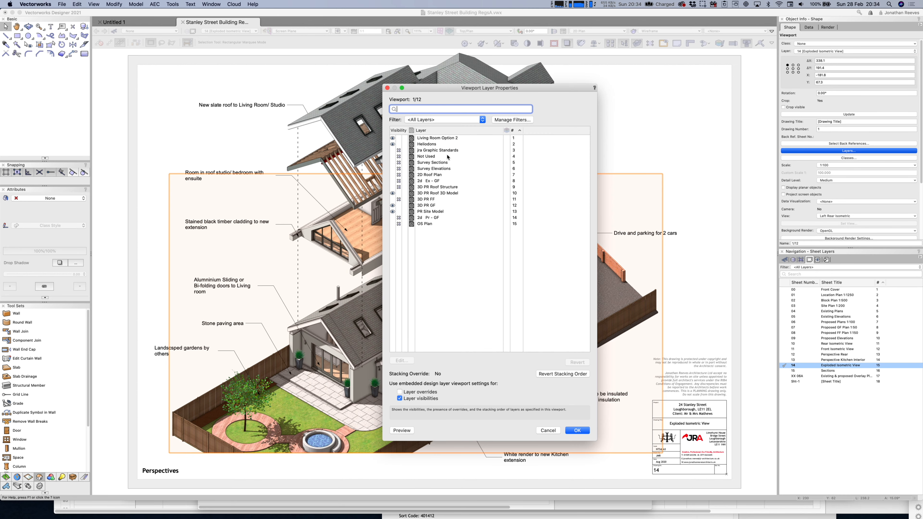
{"action": "left_click", "coordinate": [399, 193]}
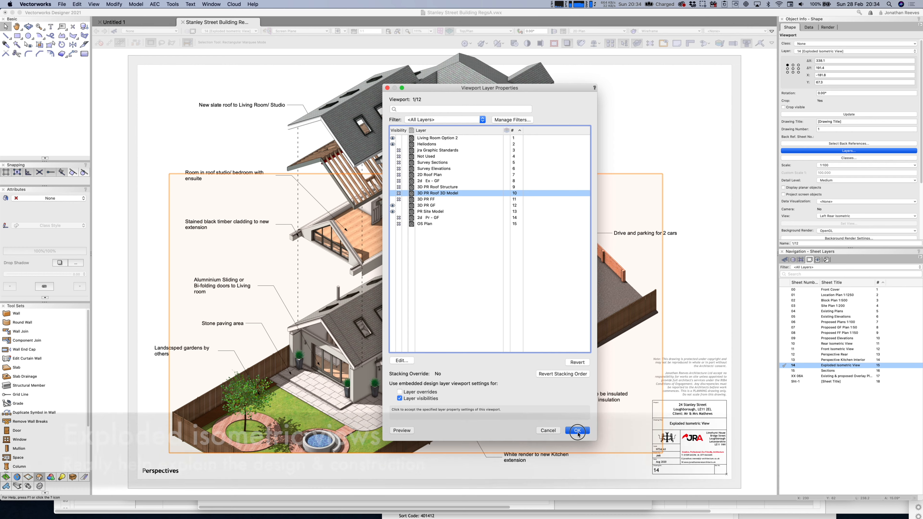
{"action": "left_click", "coordinate": [577, 430]}
{"action": "left_click", "coordinate": [841, 115]}
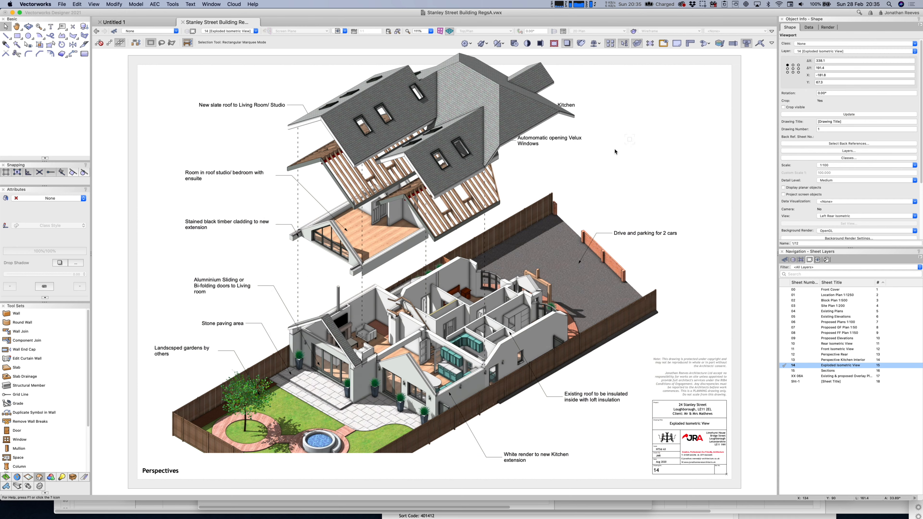
Drag the exploded roof structure viewports further down the sheet toward the ground-floor model.
{"action": "left_click", "coordinate": [399, 251]}
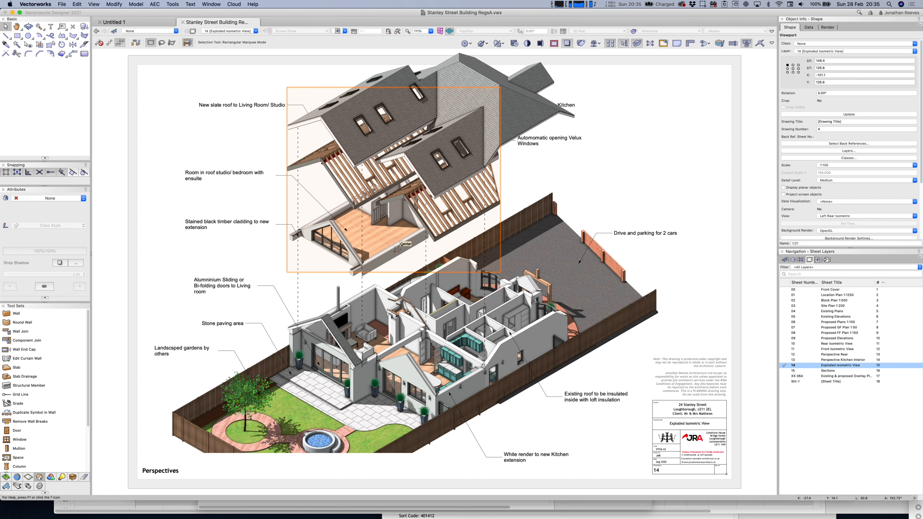
{"action": "left_click_drag", "start_coordinate": [395, 251], "coordinate": [397, 271]}
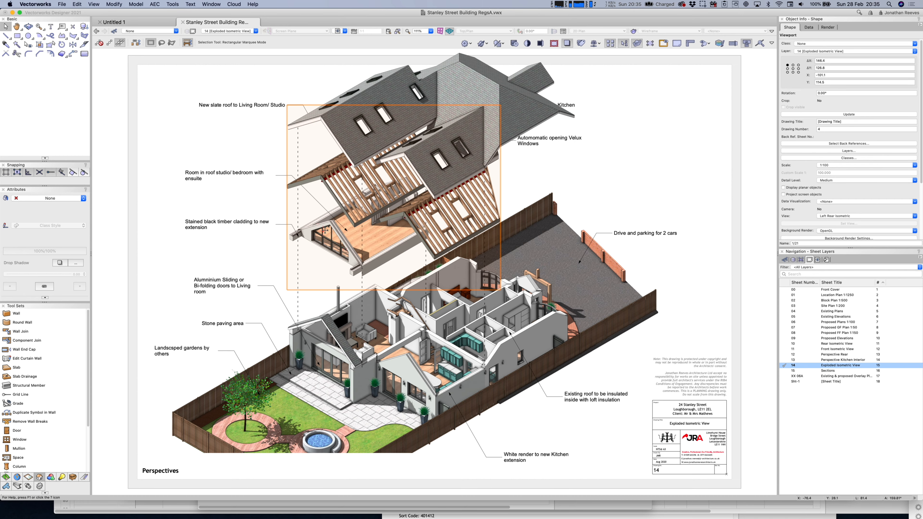
{"action": "double_click", "coordinate": [318, 234]}
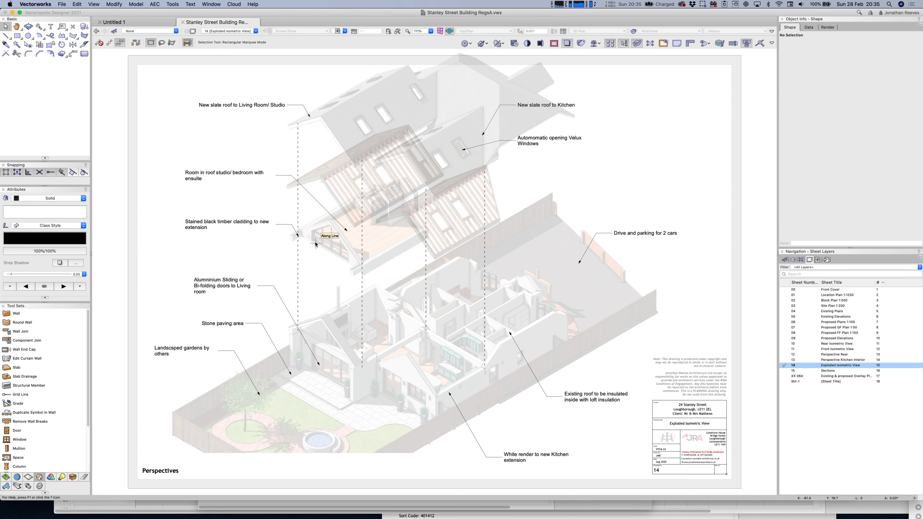
{"action": "left_click", "coordinate": [315, 244]}
{"action": "left_click", "coordinate": [320, 228]}
{"action": "left_click", "coordinate": [291, 240]}
{"action": "left_click_drag", "start_coordinate": [290, 242], "coordinate": [290, 261]}
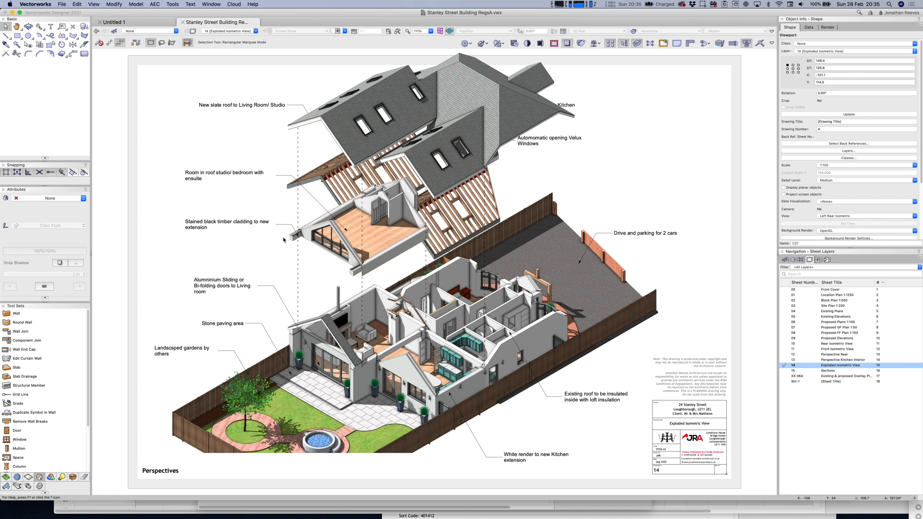
{"action": "left_click_drag", "start_coordinate": [292, 237], "coordinate": [289, 273]}
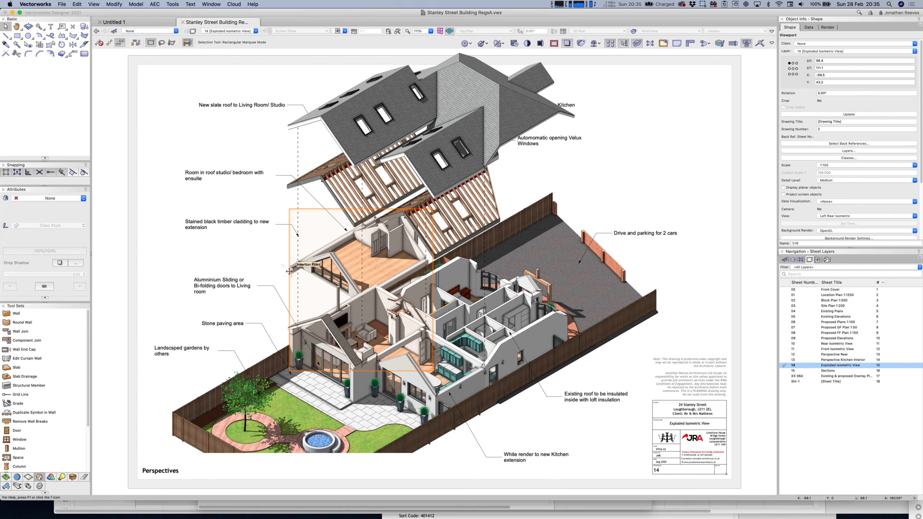
{"action": "left_click", "coordinate": [495, 332]}
{"action": "left_click", "coordinate": [542, 147]}
{"action": "left_click", "coordinate": [578, 138]}
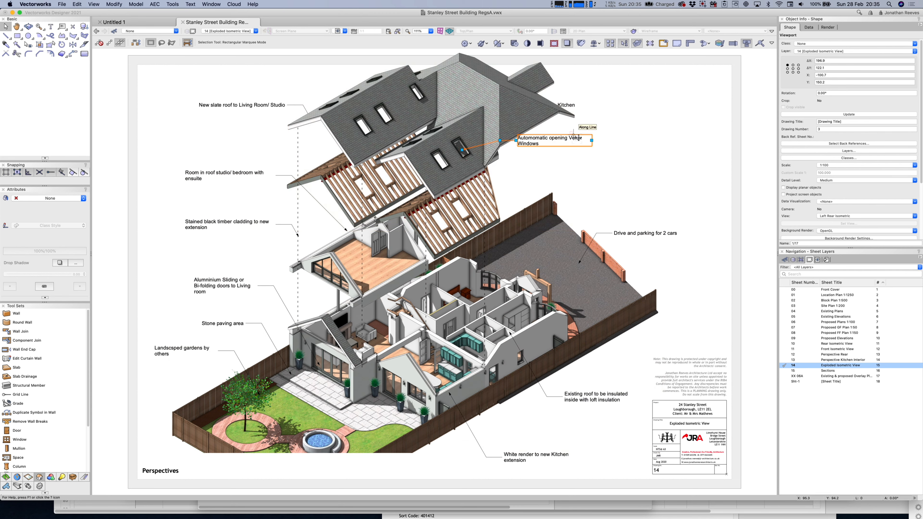
{"action": "key", "text": "y"}
{"action": "left_click", "coordinate": [576, 103]}
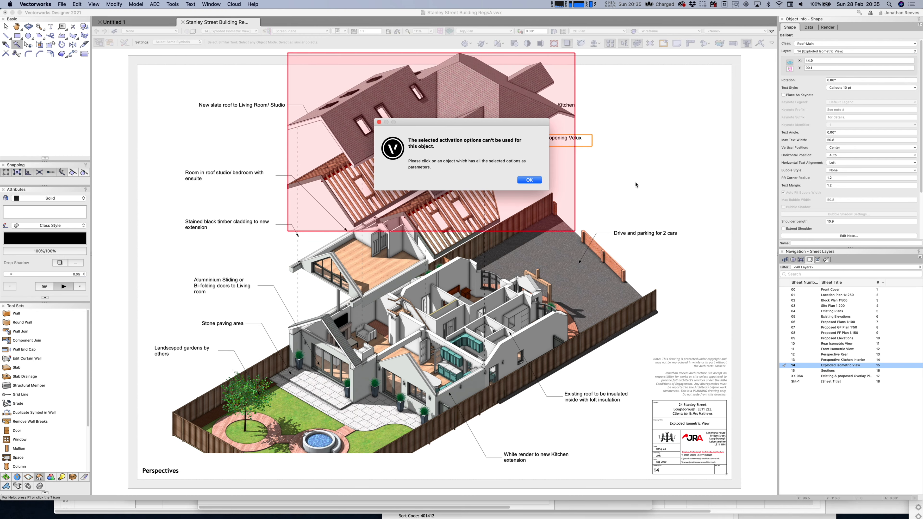
{"action": "key", "text": "Return"}
{"action": "left_click", "coordinate": [125, 43]}
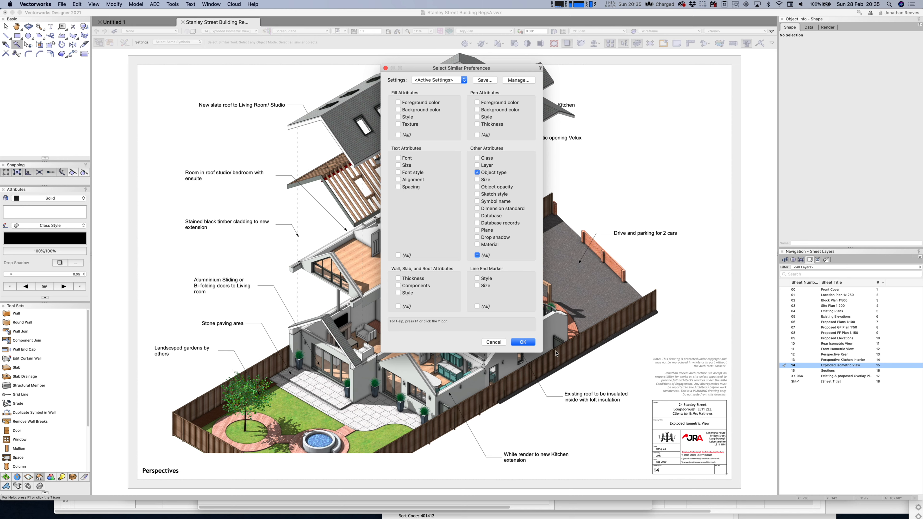
{"action": "left_click", "coordinate": [522, 342]}
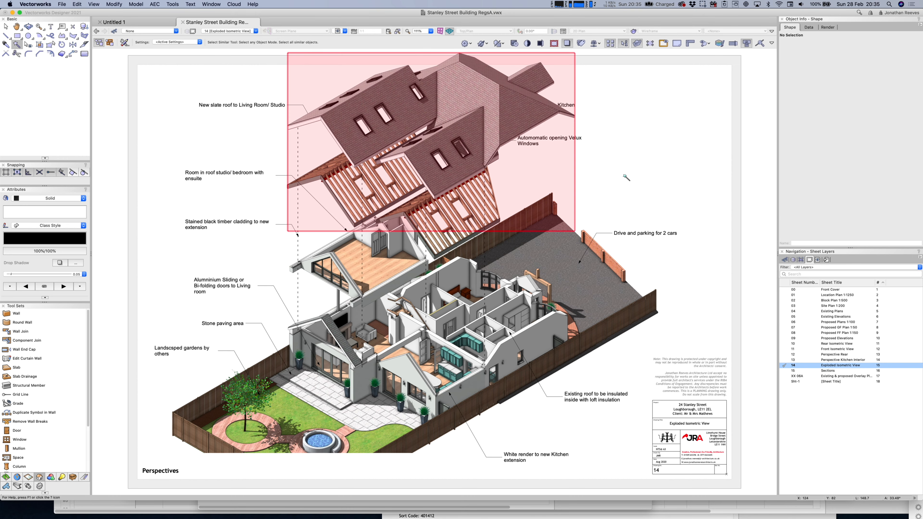
{"action": "left_click", "coordinate": [651, 220]}
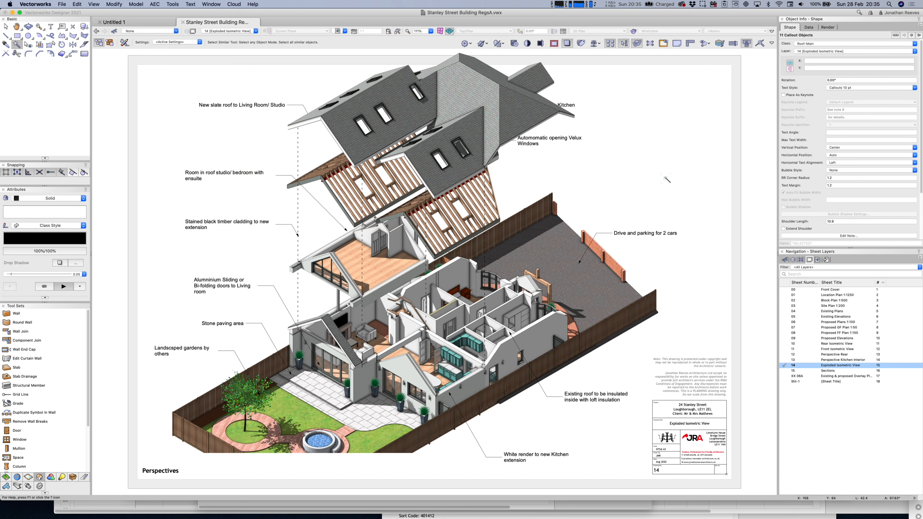
{"action": "key", "text": "x"}
{"action": "left_click", "coordinate": [672, 160]}
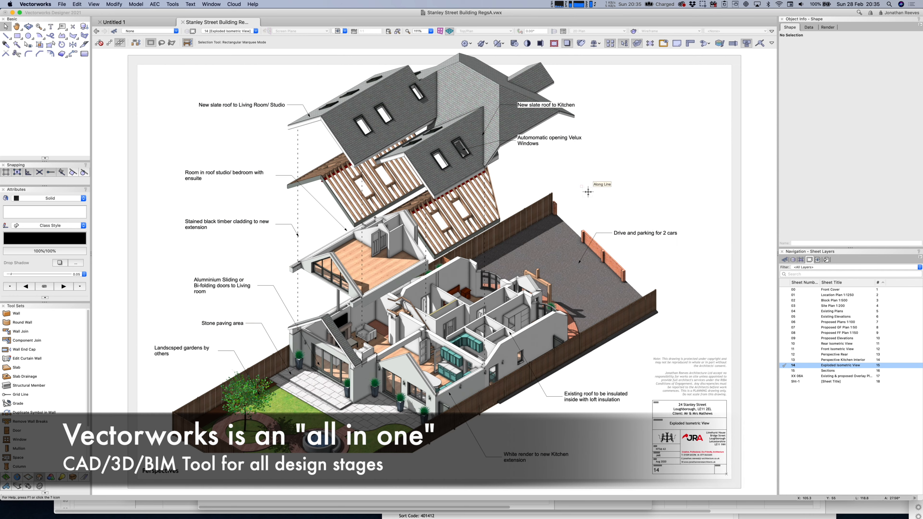
{"action": "key", "text": "c"}
Zoom and pan the exploded view to the roof windows annotation, then bring up Layer Options.
{"action": "key", "text": "u"}
{"action": "left_click_drag", "start_coordinate": [411, 312], "coordinate": [412, 305]}
{"action": "scroll", "coordinate": [411, 305], "scroll_direction": "up", "scroll_amount": 5}
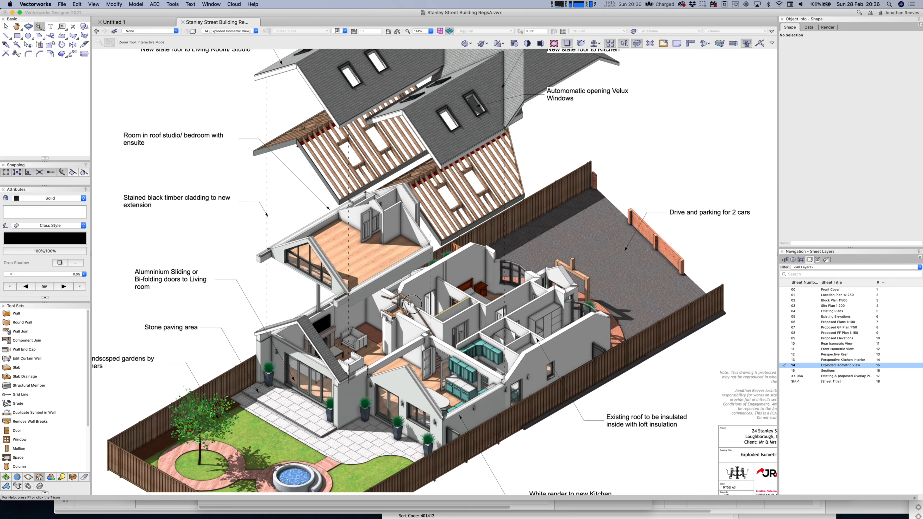
{"action": "scroll", "coordinate": [412, 305], "scroll_direction": "up", "scroll_amount": 4}
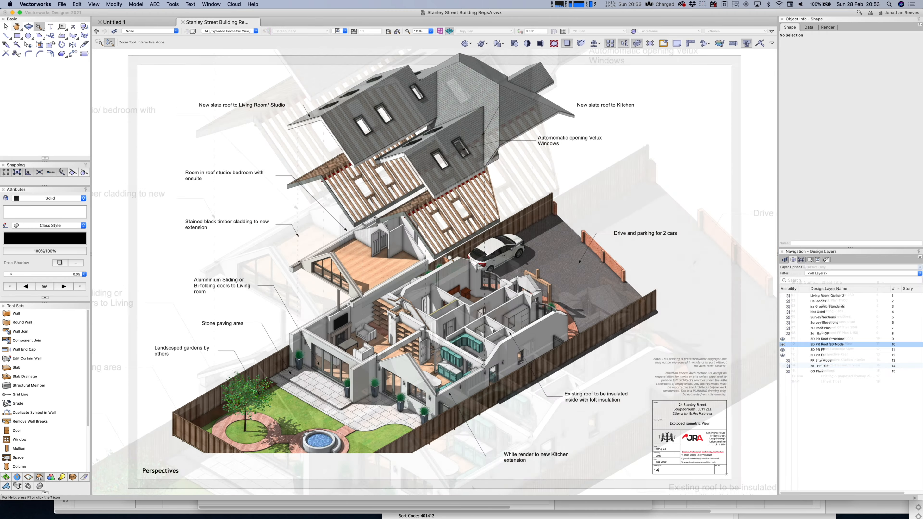
{"action": "scroll", "coordinate": [450, 257], "scroll_direction": "up", "scroll_amount": 3}
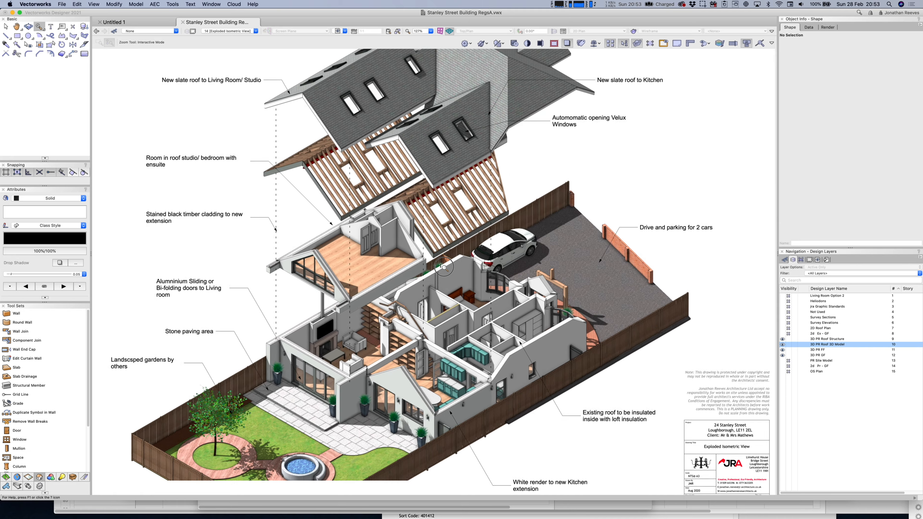
{"action": "scroll", "coordinate": [442, 266], "scroll_direction": "up", "scroll_amount": 4}
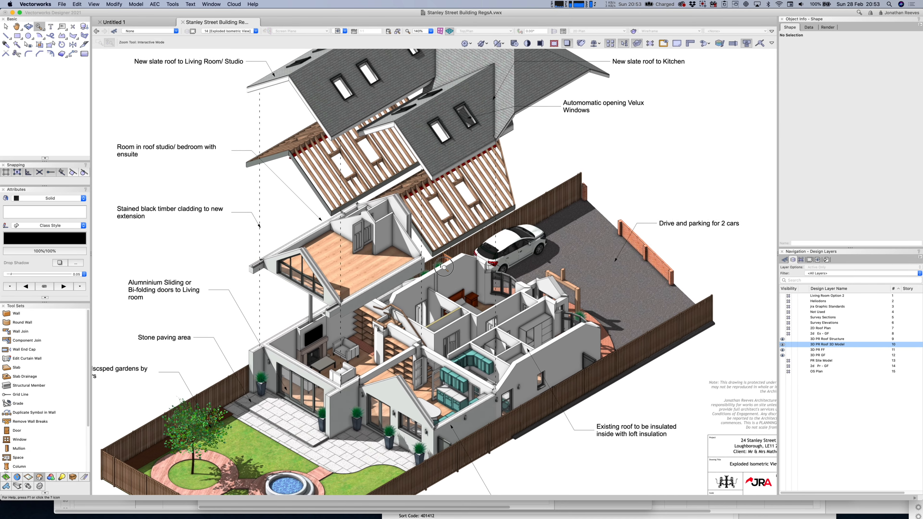
{"action": "scroll", "coordinate": [443, 267], "scroll_direction": "up", "scroll_amount": 4}
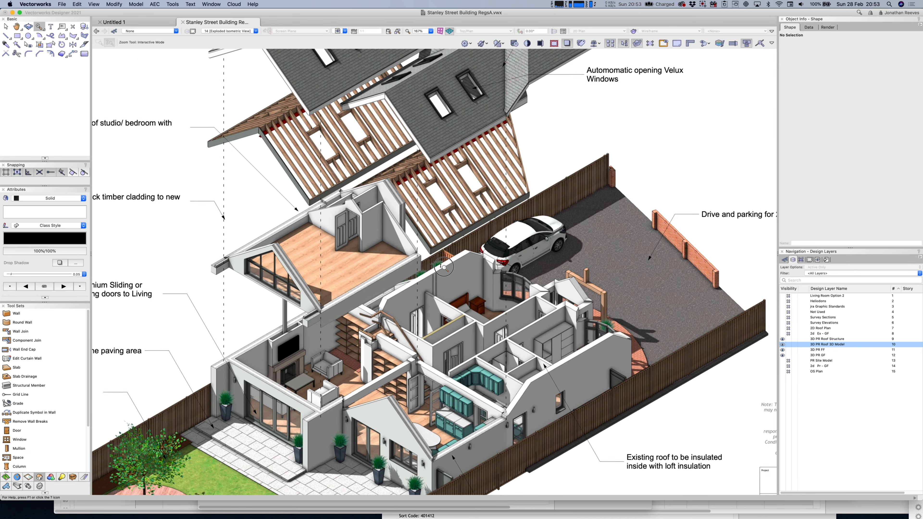
{"action": "scroll", "coordinate": [443, 267], "scroll_direction": "up", "scroll_amount": 4}
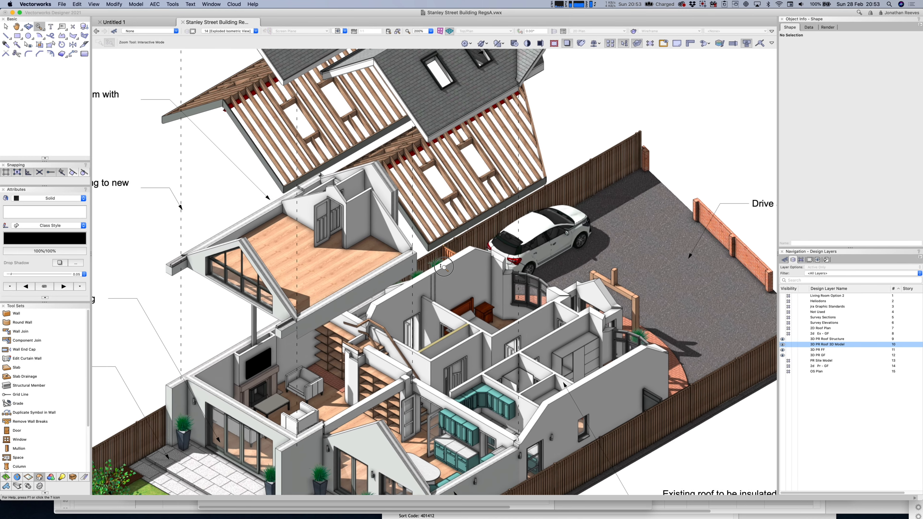
{"action": "scroll", "coordinate": [443, 267], "scroll_direction": "up", "scroll_amount": 3}
{"action": "key", "text": "h"}
{"action": "mouse_move", "coordinate": [405, 241]}
{"action": "left_mouse_down"}
{"action": "mouse_move", "coordinate": [438, 364]}
{"action": "mouse_move", "coordinate": [448, 489]}
{"action": "left_mouse_up"}
{"action": "key", "text": "c"}
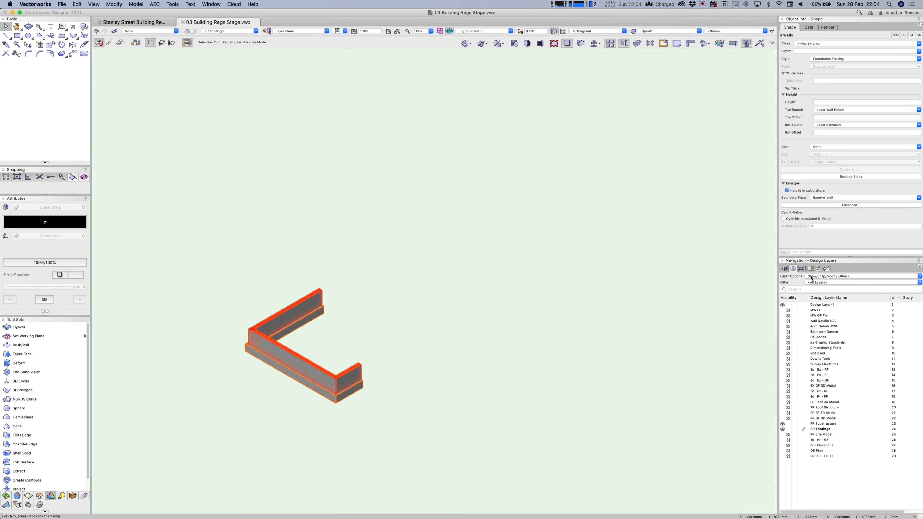
{"action": "left_click", "coordinate": [818, 276]}
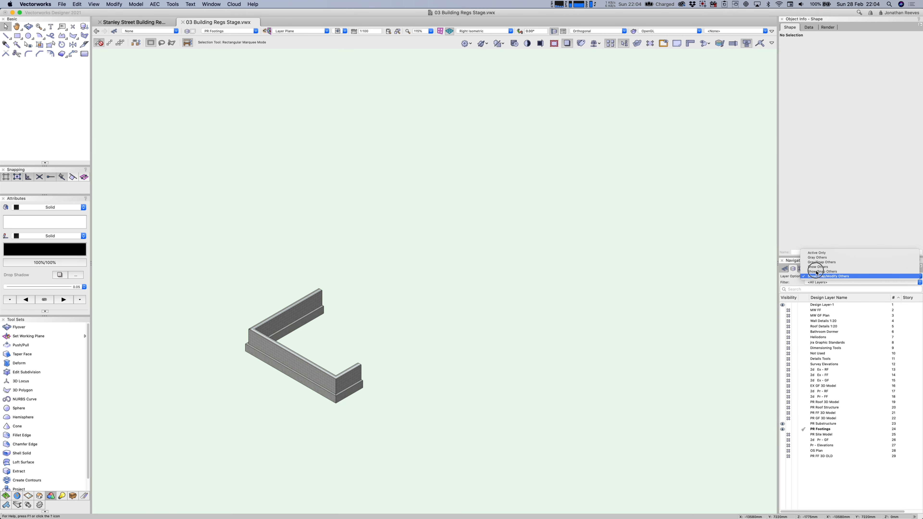
Show the ground-floor, first-floor, roof structure and roof 3D model layers.
{"action": "left_click", "coordinate": [721, 307]}
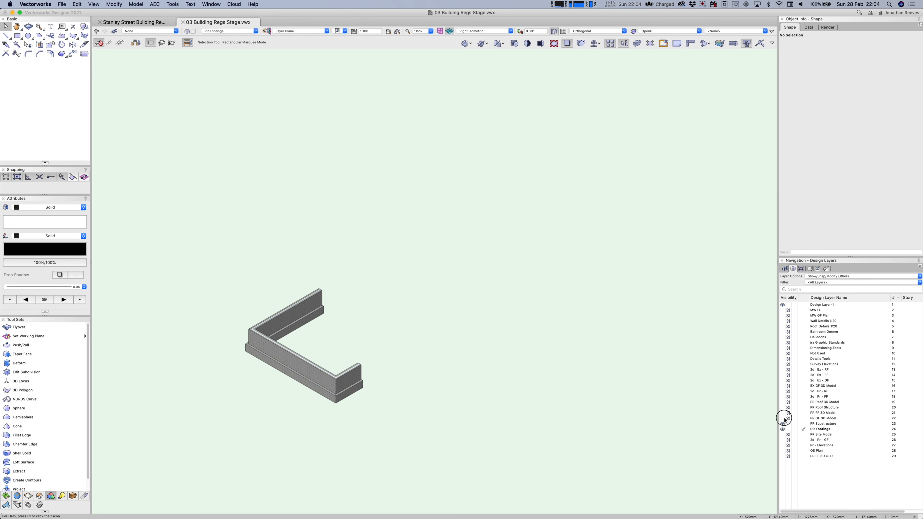
{"action": "left_click", "coordinate": [784, 419]}
{"action": "left_click", "coordinate": [784, 413]}
{"action": "left_click", "coordinate": [784, 407]}
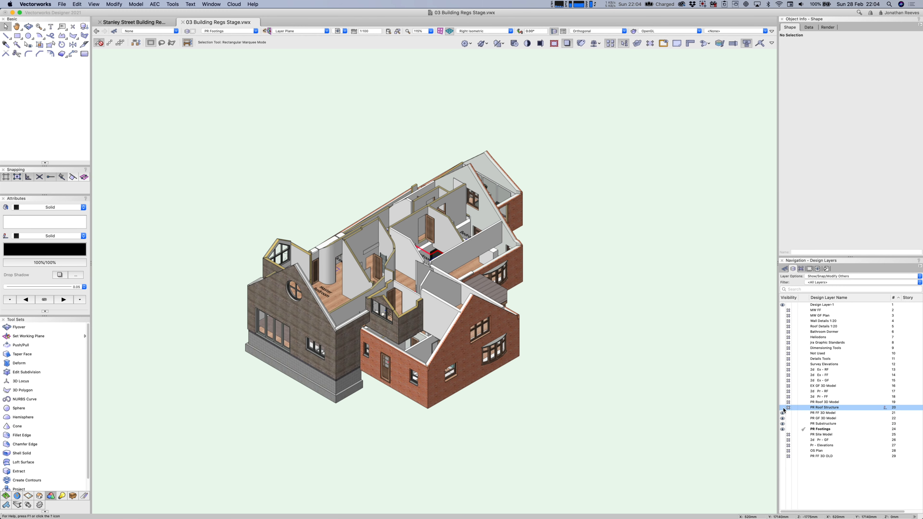
{"action": "left_click", "coordinate": [784, 402]}
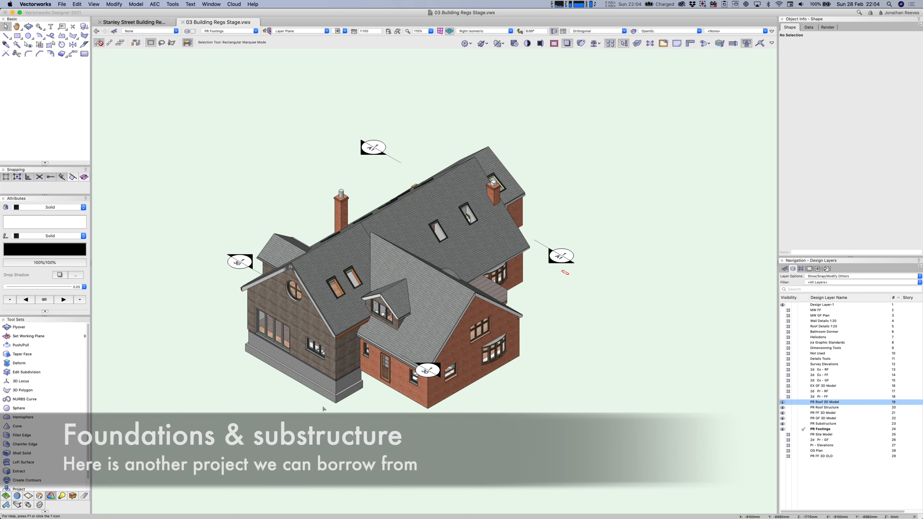
Copy the foundation wall, brick plinth and footing, then return to Stanley Street Building RegsA.
{"action": "key", "text": "shift+c"}
{"action": "mouse_move", "coordinate": [295, 399]}
{"action": "left_mouse_down"}
{"action": "mouse_move", "coordinate": [300, 387]}
{"action": "mouse_move", "coordinate": [363, 368]}
{"action": "mouse_move", "coordinate": [426, 377]}
{"action": "mouse_move", "coordinate": [383, 401]}
{"action": "left_mouse_up"}
{"action": "key", "text": "c"}
{"action": "left_click_drag", "start_coordinate": [337, 286], "coordinate": [500, 398]}
{"action": "key", "text": "x"}
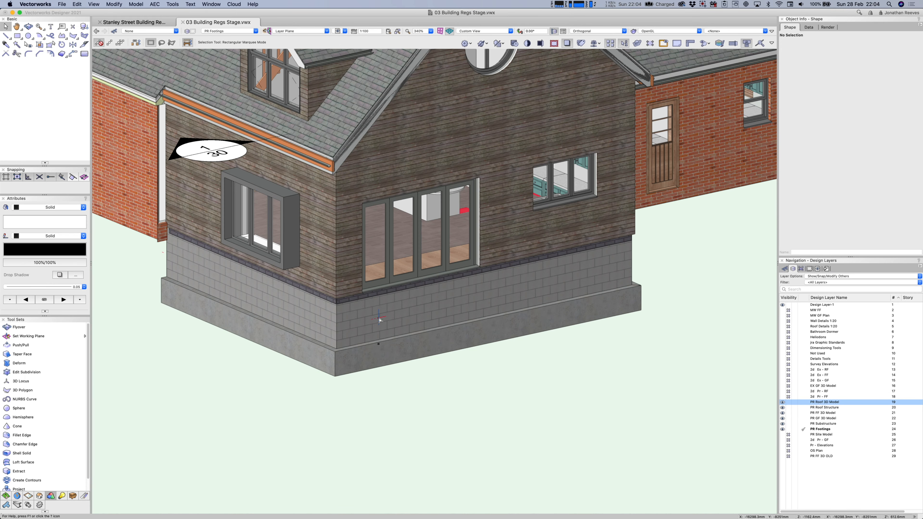
{"action": "left_click", "coordinate": [366, 327]}
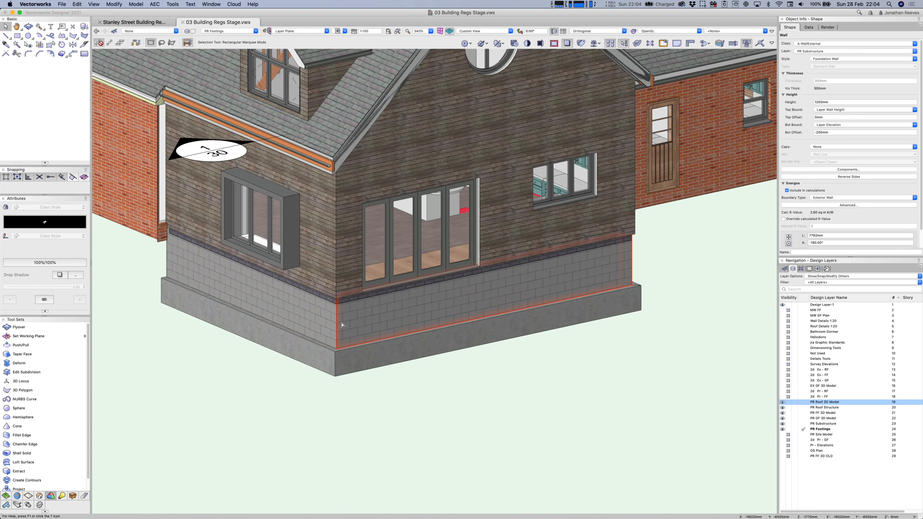
{"action": "left_click", "coordinate": [327, 299]}
{"action": "left_click", "coordinate": [324, 308]}
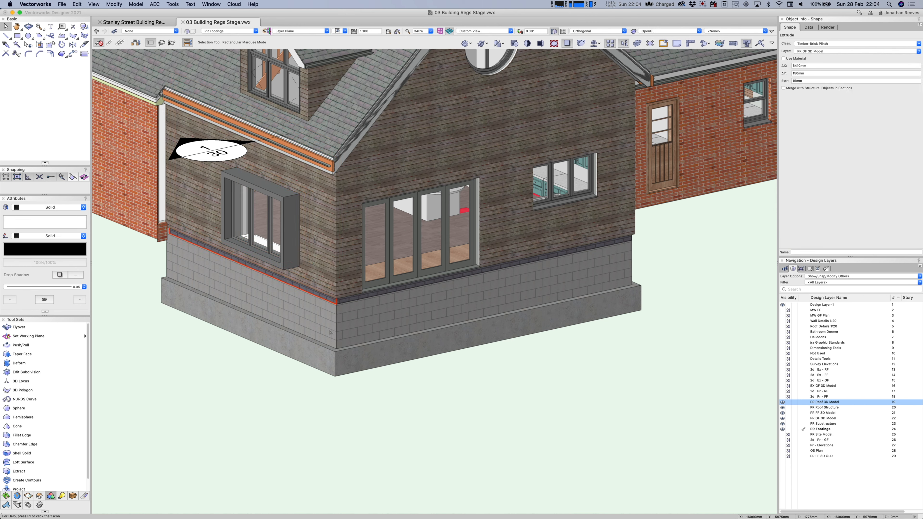
{"action": "left_click", "coordinate": [324, 360], "text": "shift"}
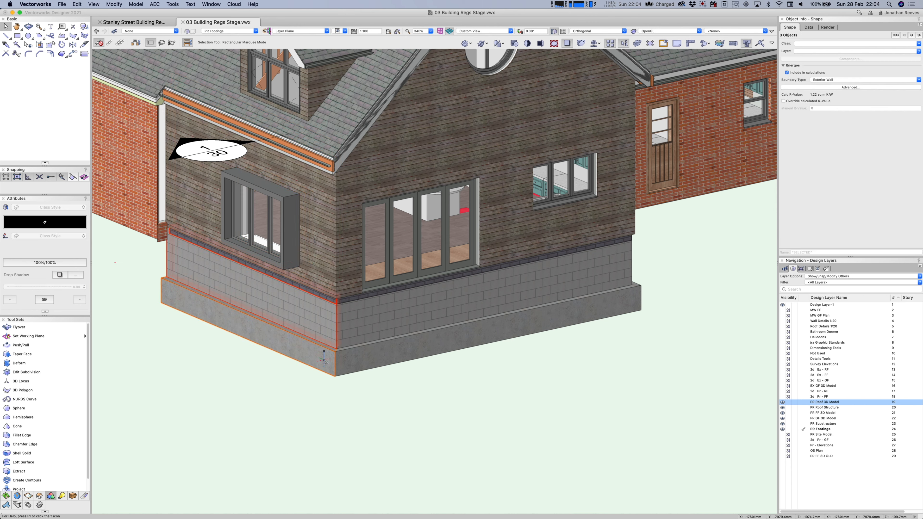
{"action": "key", "text": "super+c"}
{"action": "left_click", "coordinate": [166, 22]}
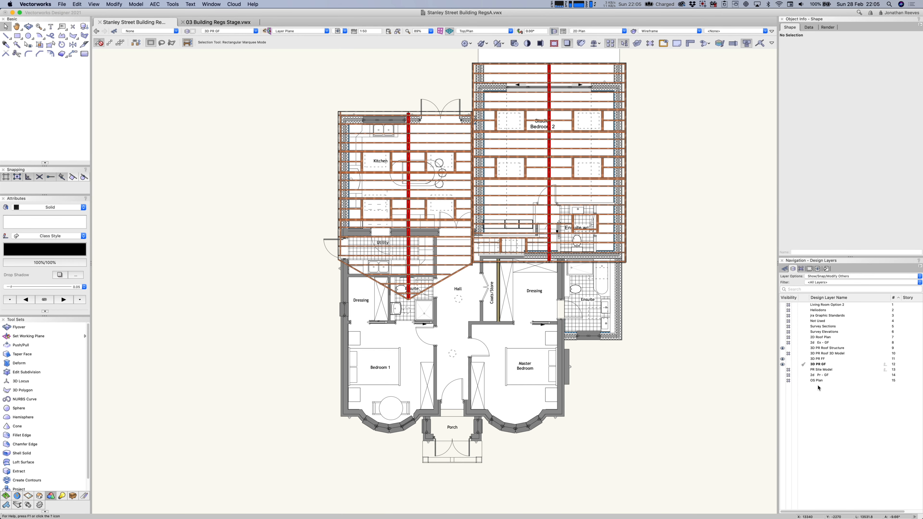
Create design layer '3D Substructure' with elevation -600 and layer wall height 600.
{"action": "right_click", "coordinate": [814, 402]}
{"action": "left_click", "coordinate": [823, 408]}
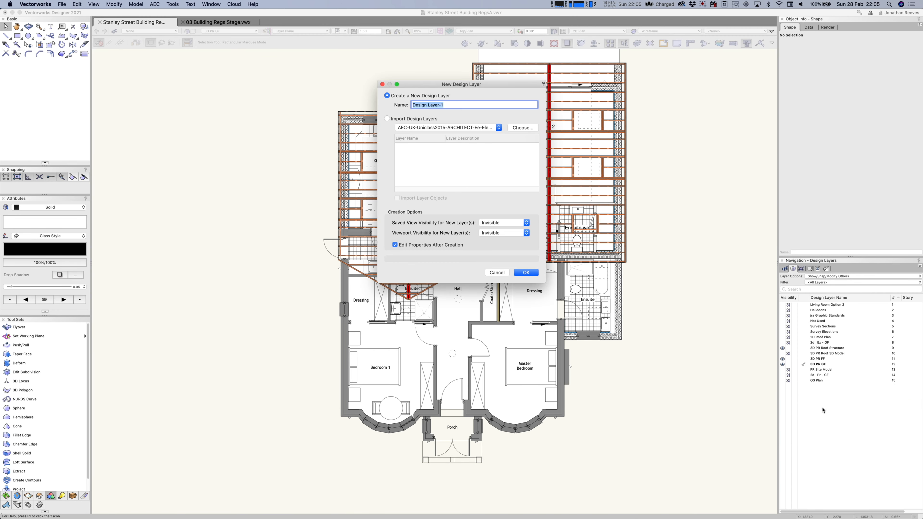
{"action": "type", "text": "3"}
{"action": "key", "text": "Return"}
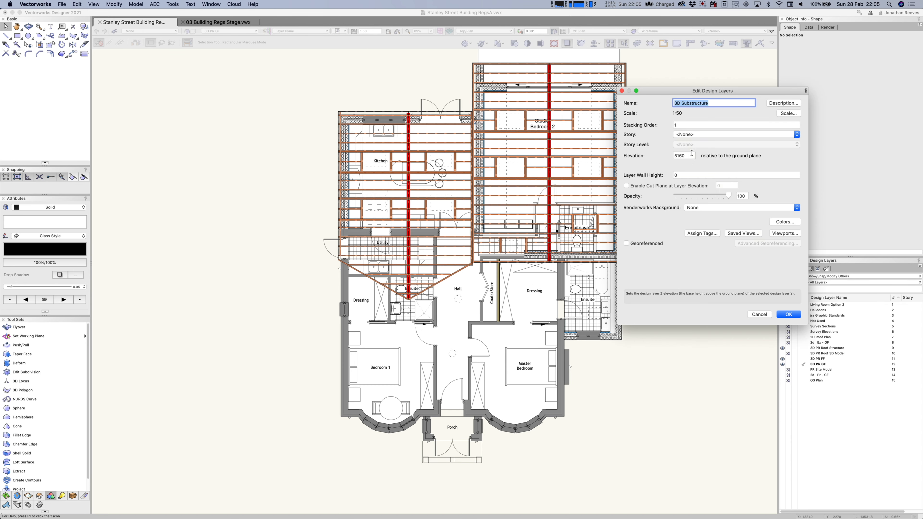
{"action": "left_click", "coordinate": [690, 155]}
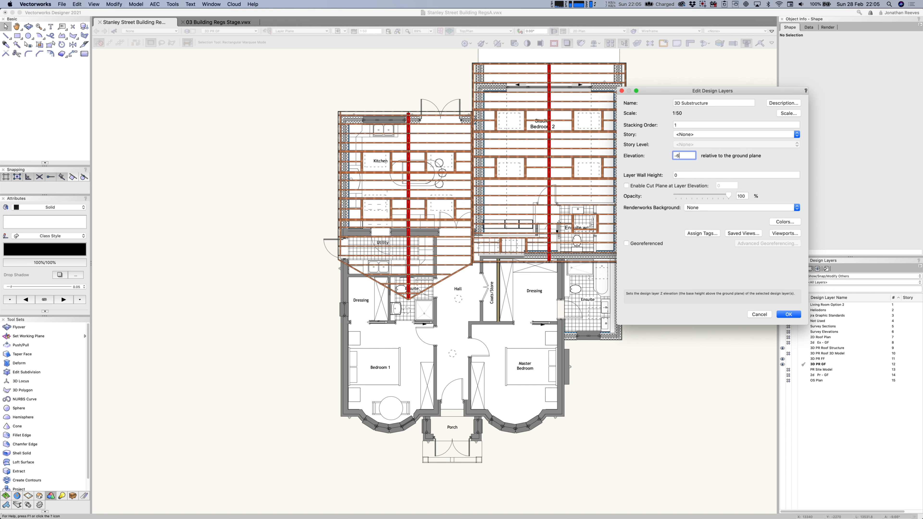
{"action": "key", "text": "Tab"}
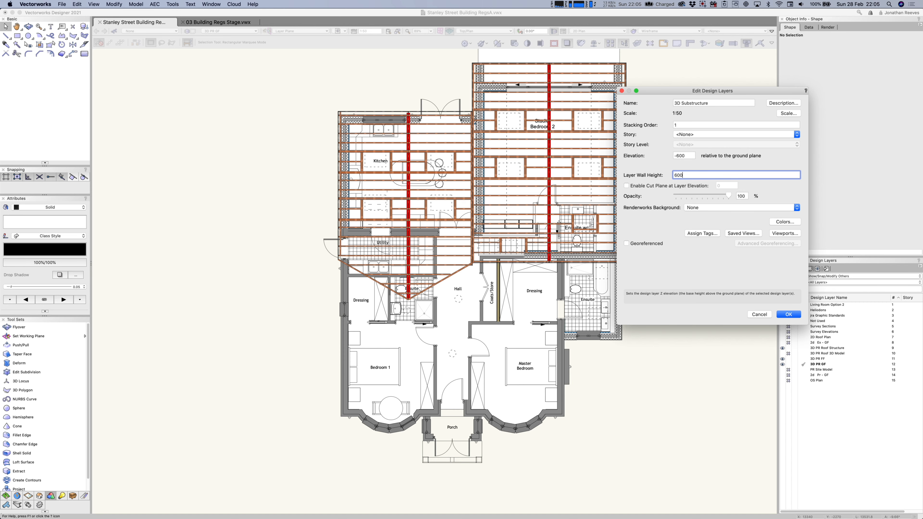
{"action": "type", "text": "600"}
{"action": "key", "text": "Return"}
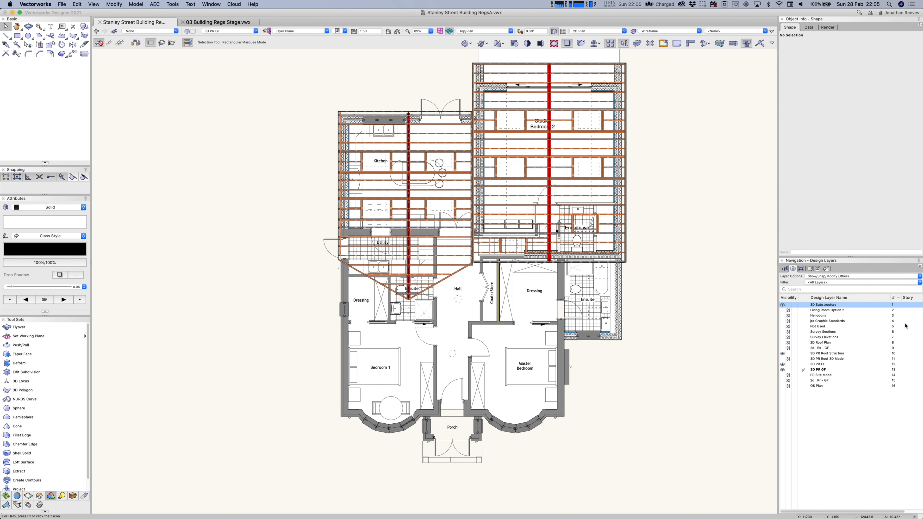
Move 3D Substructure below 3D PR GF and hide the roof structure, roof model and first-floor layers.
{"action": "left_click_drag", "start_coordinate": [894, 306], "coordinate": [888, 375]}
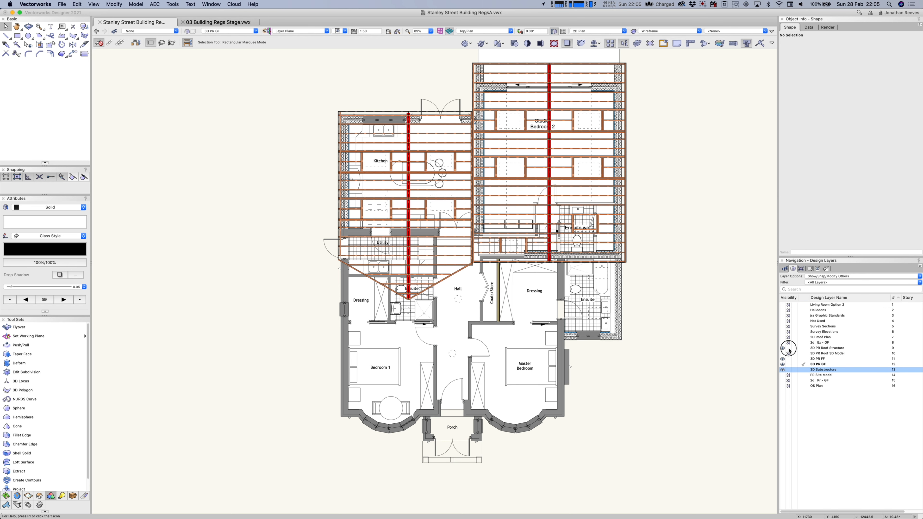
{"action": "left_click", "coordinate": [789, 348]}
{"action": "left_click", "coordinate": [788, 359]}
{"action": "left_click", "coordinate": [789, 364]}
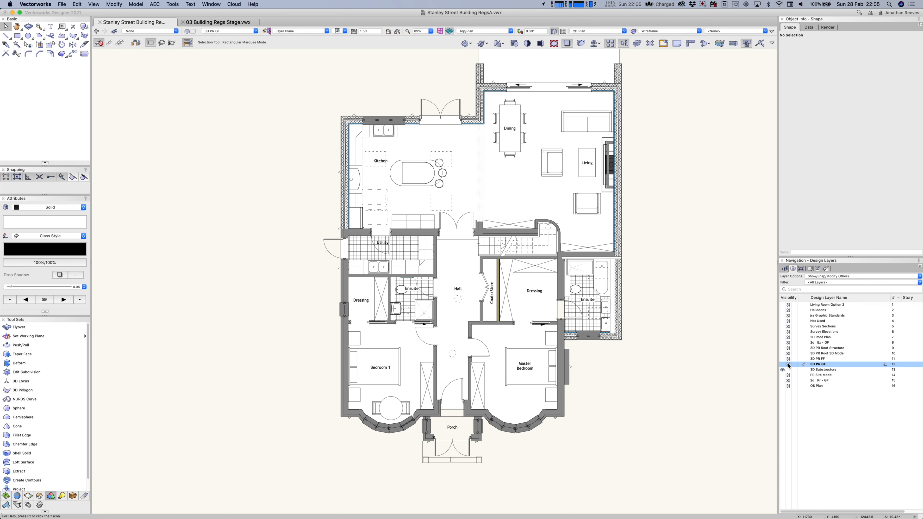
{"action": "middle_click_drag", "start_coordinate": [688, 219], "coordinate": [510, 339]}
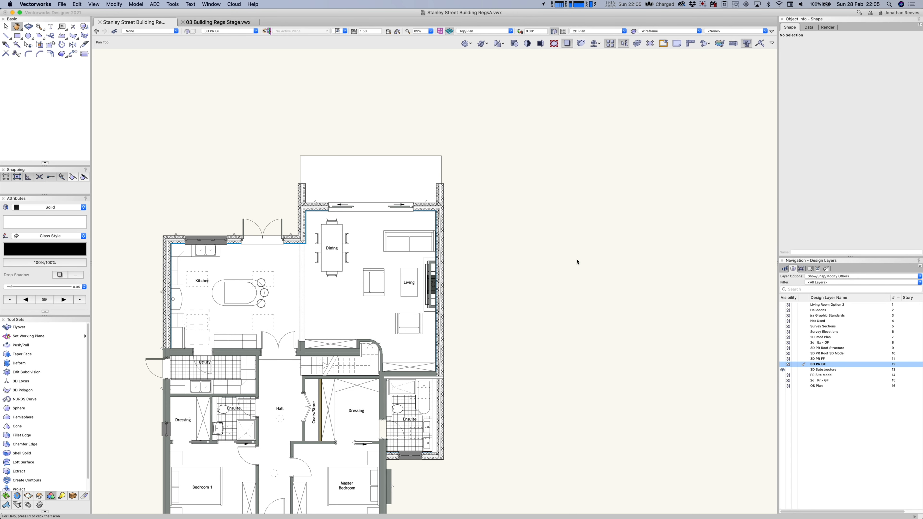
{"action": "key", "text": "super+a"}
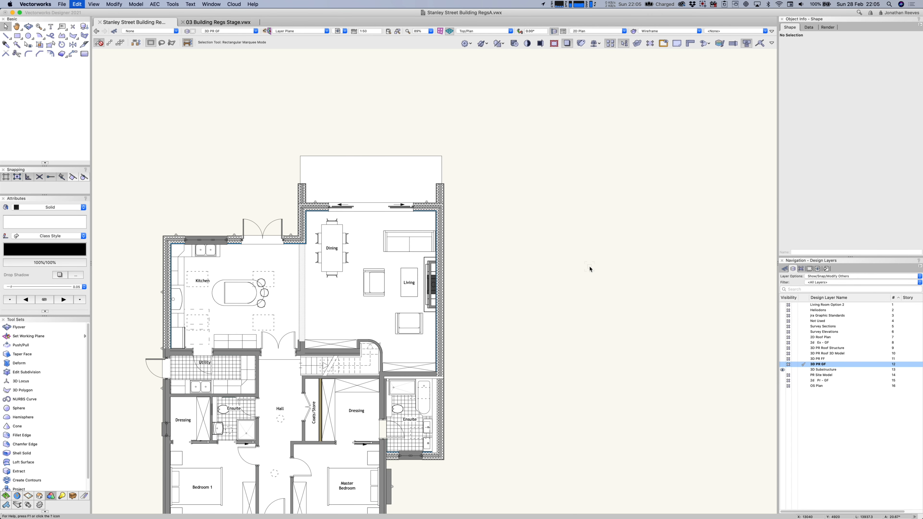
Paste the copied foundation wall, plinth and footing onto the 3D Substructure layer.
{"action": "key", "text": "super+v"}
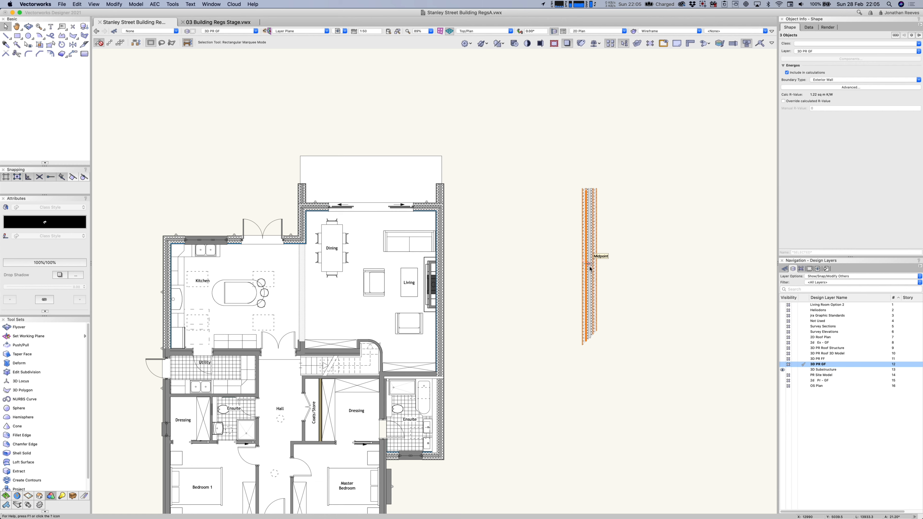
{"action": "key", "text": "super+z"}
{"action": "left_click", "coordinate": [806, 371]}
{"action": "key", "text": "super+v"}
{"action": "left_click", "coordinate": [710, 353]}
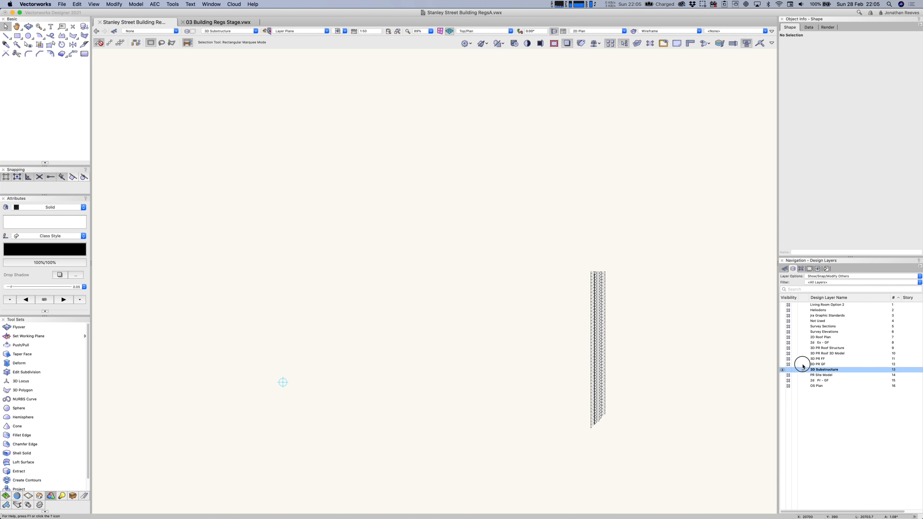
Copy the nine ground-floor exterior walls and paste them in place on 3D Substructure.
{"action": "left_click", "coordinate": [803, 365]}
{"action": "left_click", "coordinate": [437, 305]}
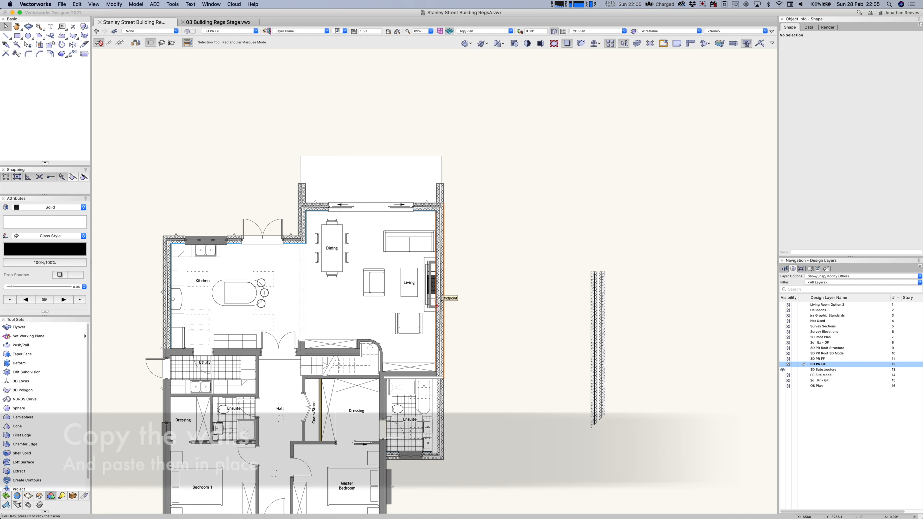
{"action": "left_click", "coordinate": [440, 193], "text": "shift"}
{"action": "left_click", "coordinate": [428, 206], "text": "shift"}
{"action": "left_click", "coordinate": [302, 199], "text": "shift"}
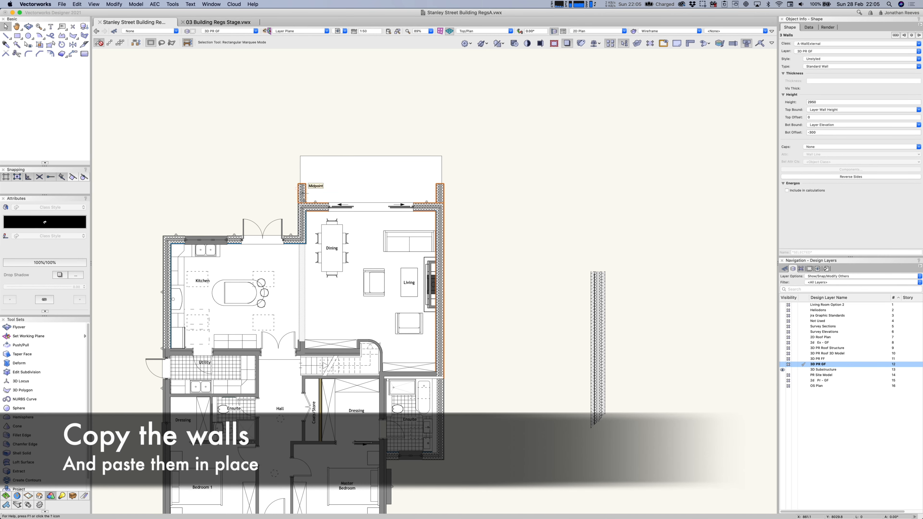
{"action": "left_click", "coordinate": [292, 239], "text": "shift"}
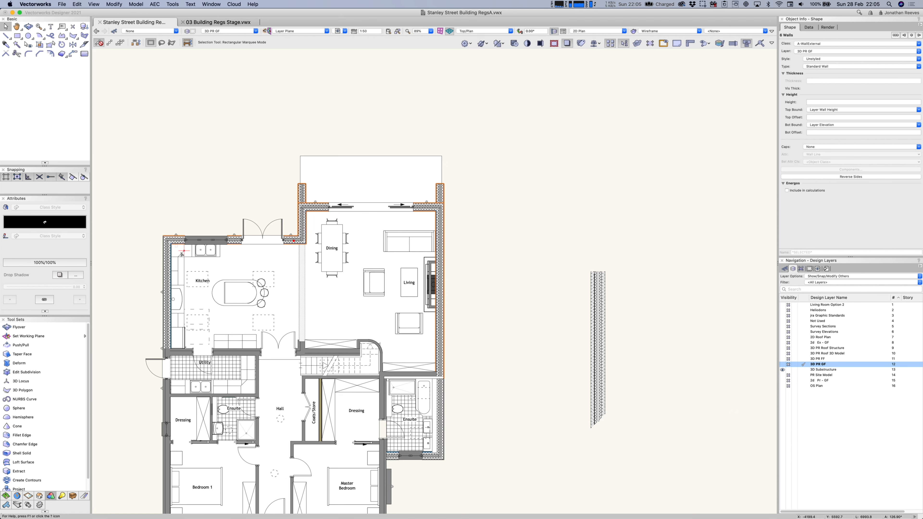
{"action": "left_click", "coordinate": [166, 260], "text": "shift"}
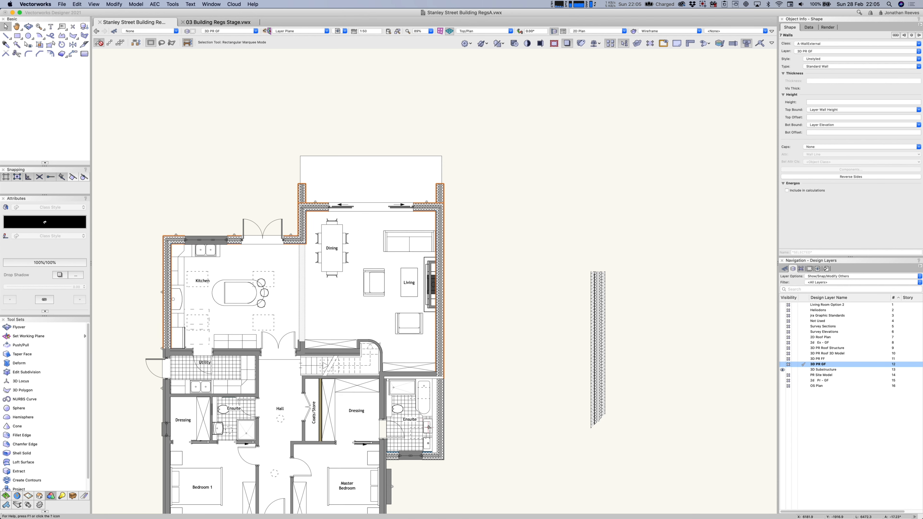
{"action": "left_click", "coordinate": [439, 418], "text": "shift"}
{"action": "left_click", "coordinate": [433, 455], "text": "shift"}
{"action": "left_click", "coordinate": [432, 454], "text": "shift"}
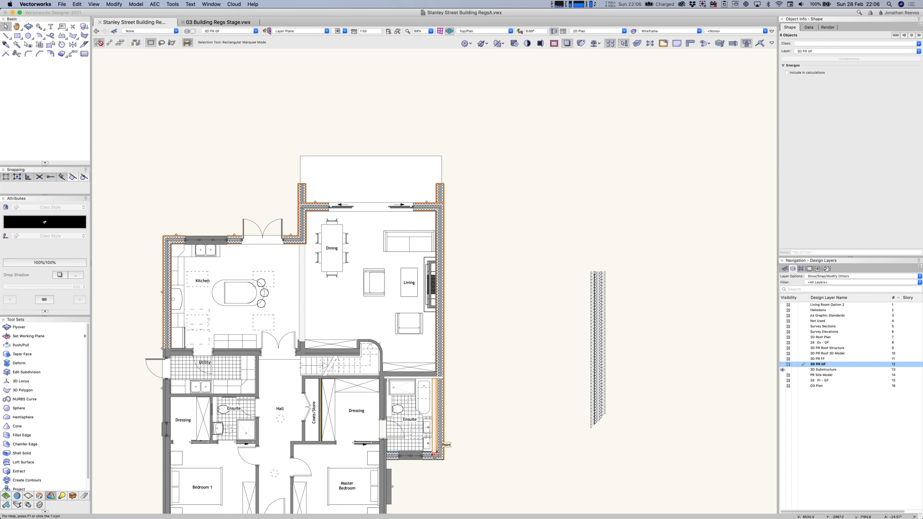
{"action": "left_click", "coordinate": [433, 452], "text": "shift"}
{"action": "left_click", "coordinate": [431, 456], "text": "shift"}
{"action": "key", "text": "super+c"}
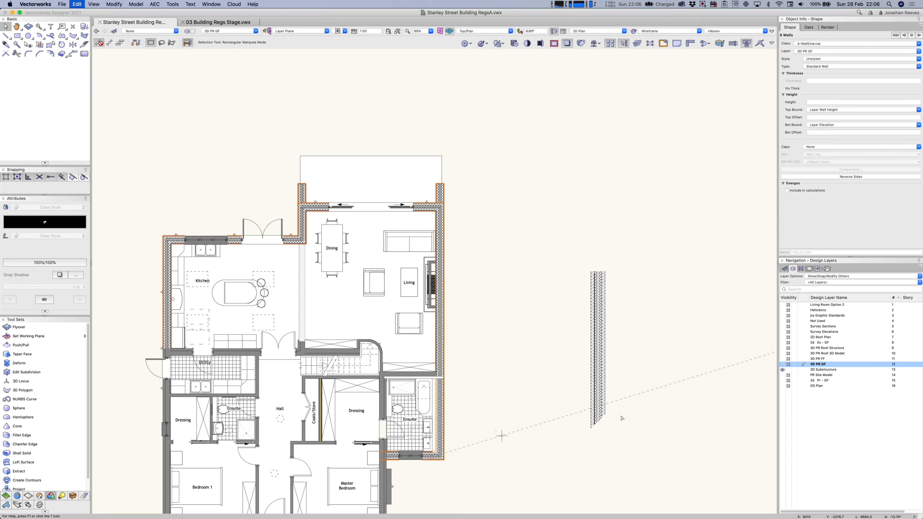
{"action": "left_click", "coordinate": [808, 371]}
{"action": "key", "text": "super+alt+v"}
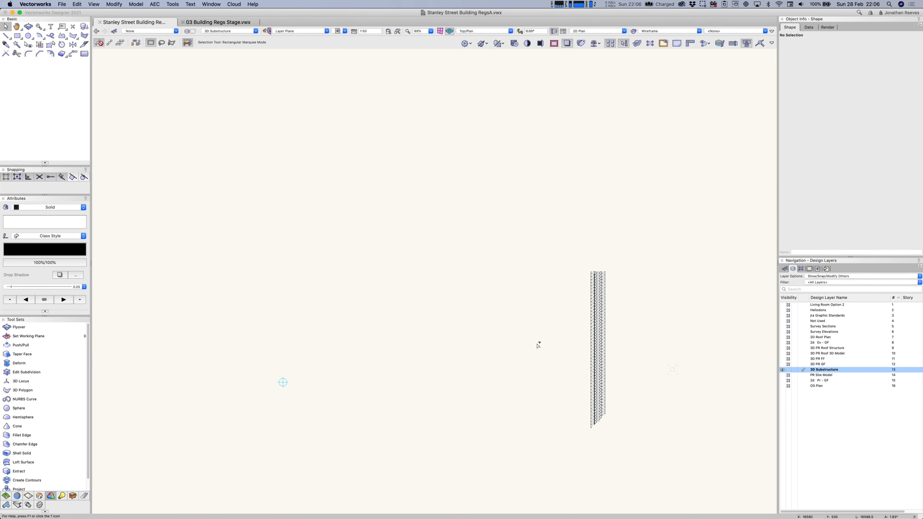
Delete the doors, windows, sliding door and short lower-right wall from the substructure walls.
{"action": "left_click", "coordinate": [504, 332]}
{"action": "left_click_drag", "start_coordinate": [175, 202], "coordinate": [306, 298]}
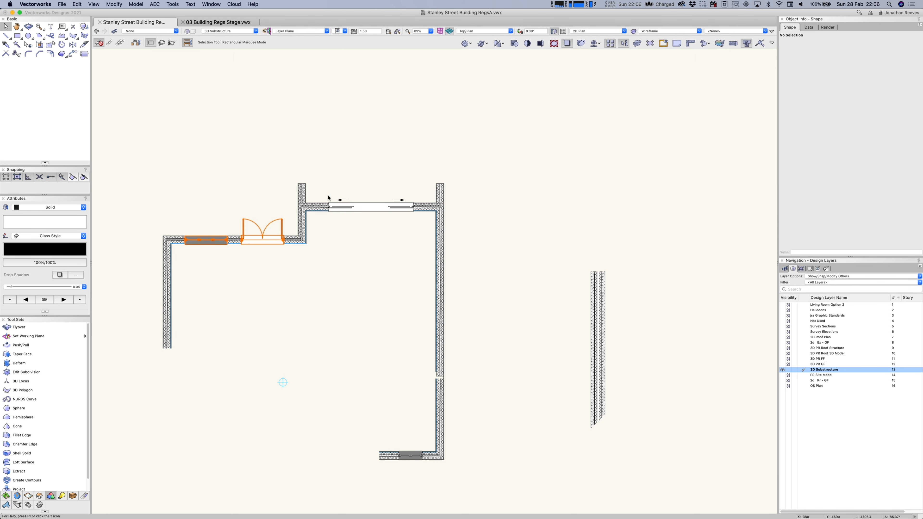
{"action": "key", "text": "Delete"}
{"action": "left_click_drag", "start_coordinate": [316, 178], "coordinate": [423, 233]}
{"action": "key", "text": "Delete"}
{"action": "left_click", "coordinate": [441, 387]}
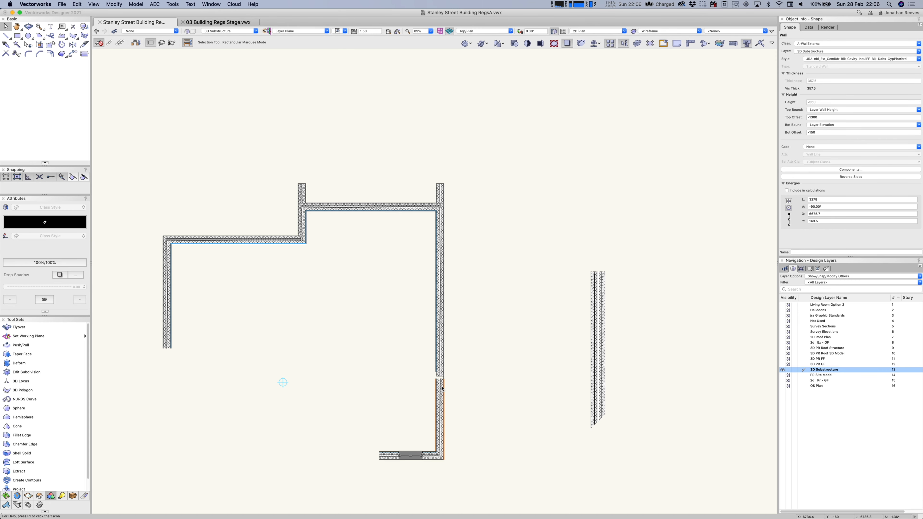
{"action": "key", "text": "Delete"}
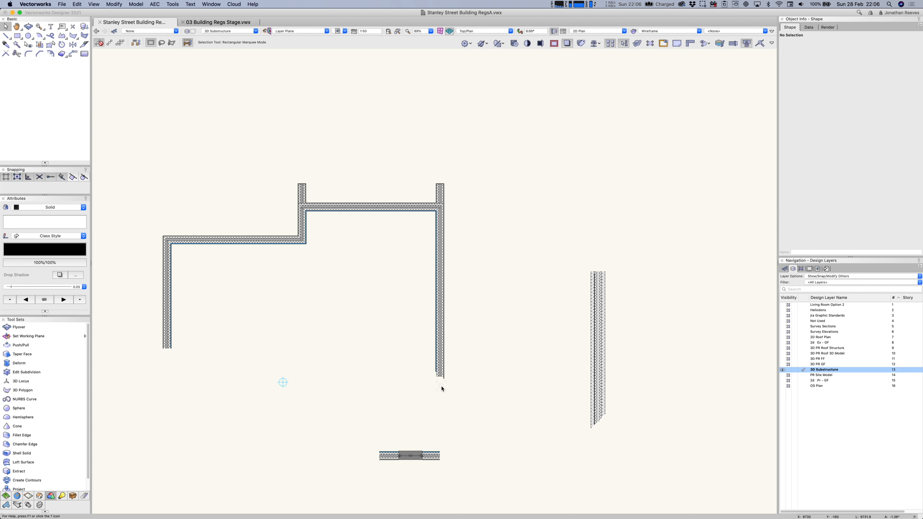
Join the right and bottom walls into an L corner with the Wall Join tool.
{"action": "key", "text": "alt+j"}
{"action": "left_click", "coordinate": [433, 456]}
{"action": "left_click", "coordinate": [441, 354]}
{"action": "key", "text": "u"}
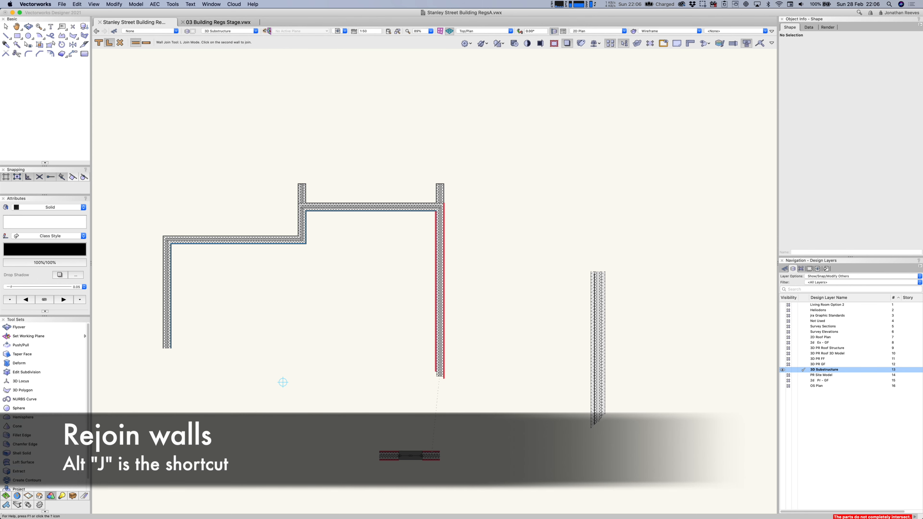
{"action": "left_click", "coordinate": [429, 454]}
{"action": "key", "text": "x"}
{"action": "left_click", "coordinate": [411, 410]}
Switch to Right Isometric view and marquee-select all the substructure walls.
{"action": "key", "text": "3"}
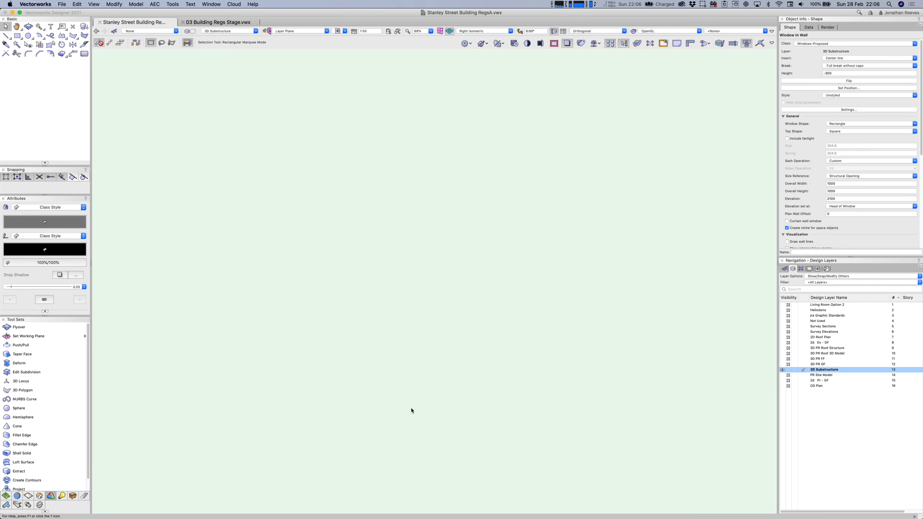
{"action": "key", "text": "i"}
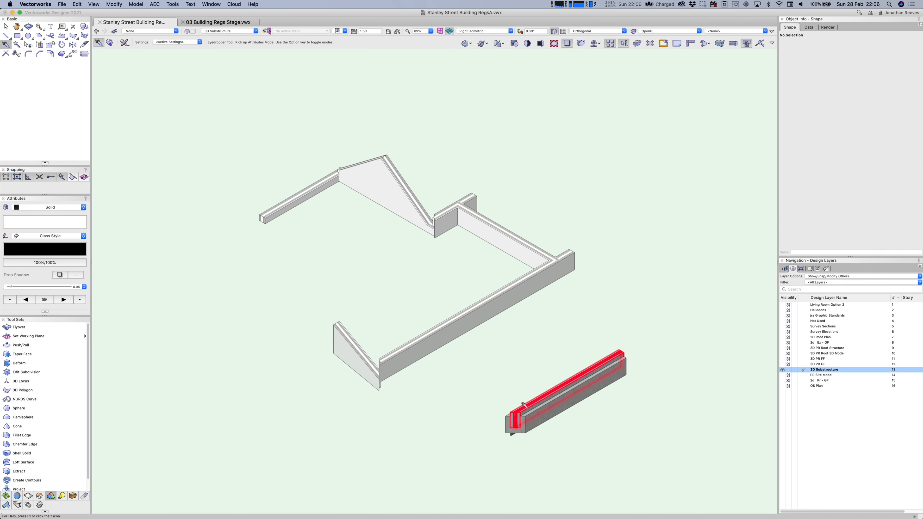
{"action": "key", "text": "x"}
{"action": "left_click_drag", "start_coordinate": [228, 131], "coordinate": [596, 398]}
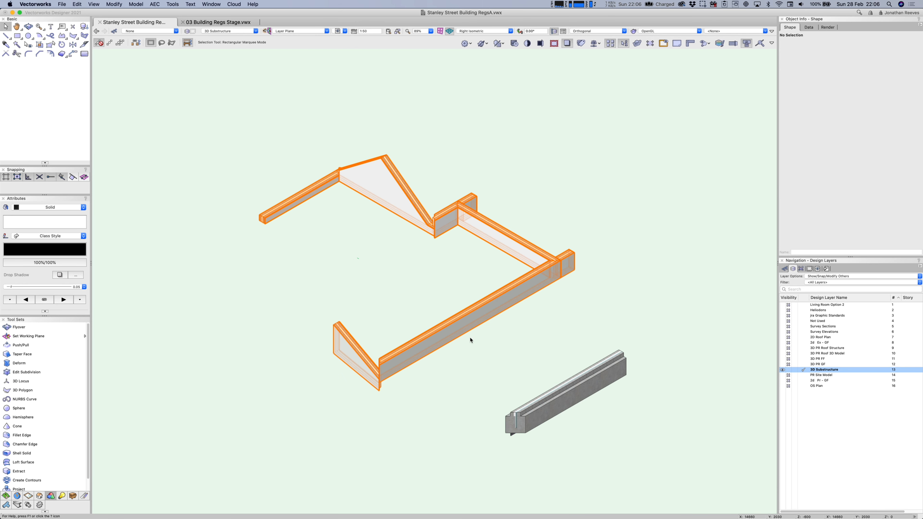
Replace the selected walls' style with the Foundation Wall style.
{"action": "key", "text": "i"}
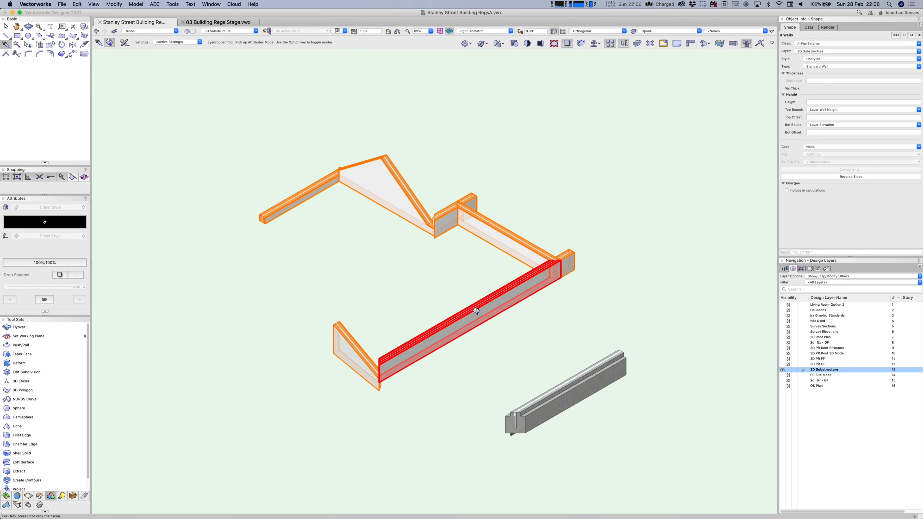
{"action": "key", "text": "alt"}
{"action": "left_click", "coordinate": [825, 62]}
{"action": "left_click", "coordinate": [824, 68]}
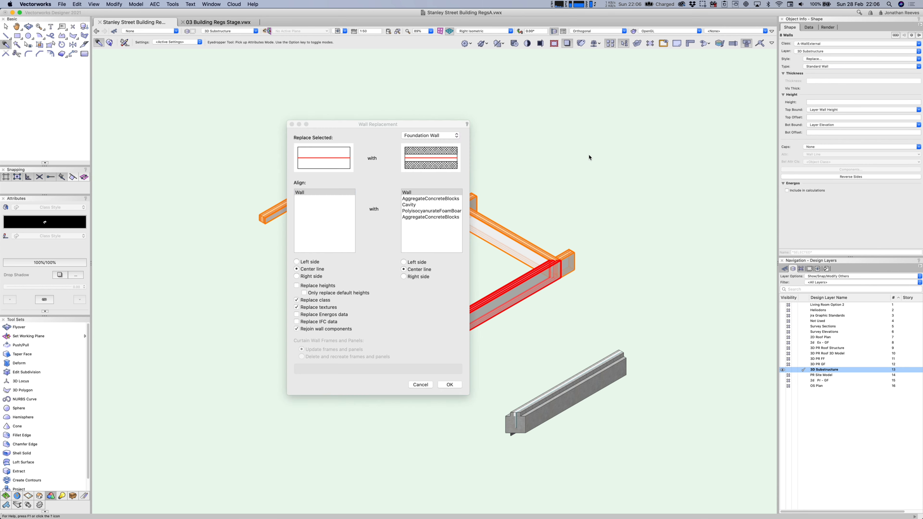
{"action": "left_click", "coordinate": [450, 385]}
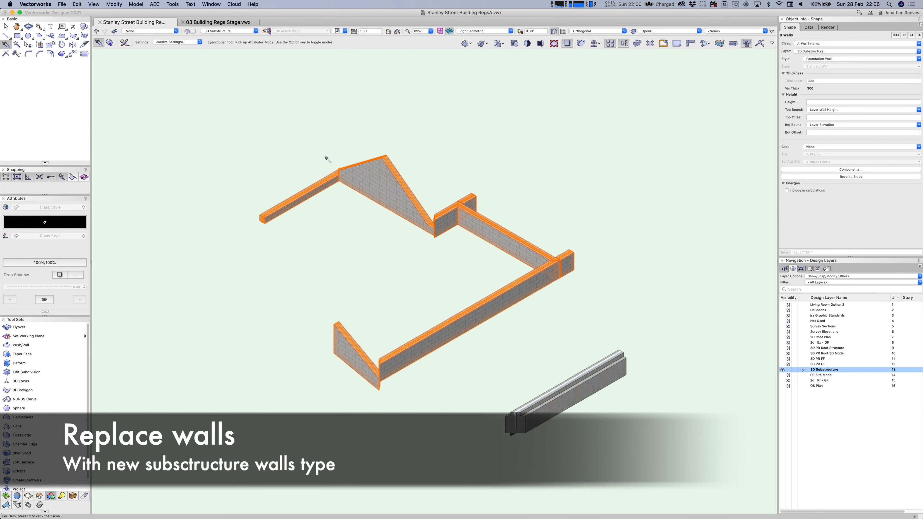
{"action": "left_click", "coordinate": [144, 4]}
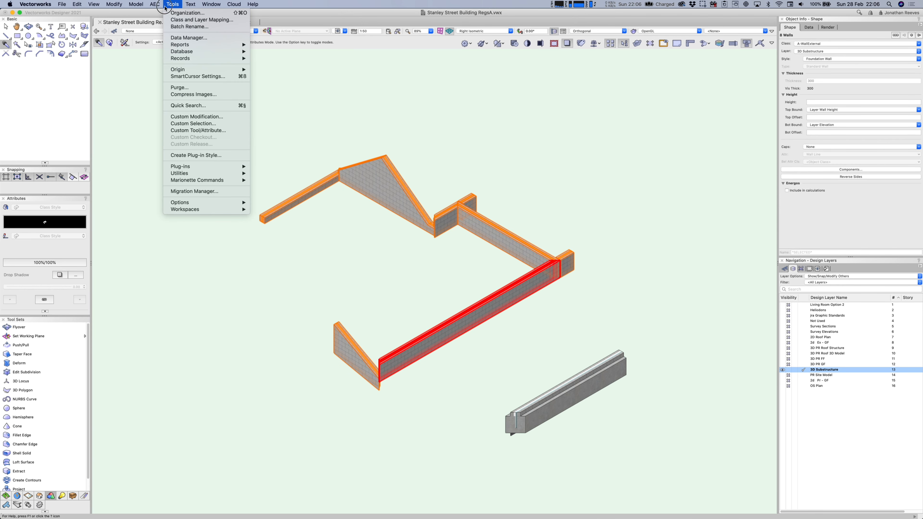
Delete the top and bottom wall peaks so the wall tops are flat.
{"action": "left_click", "coordinate": [173, 65]}
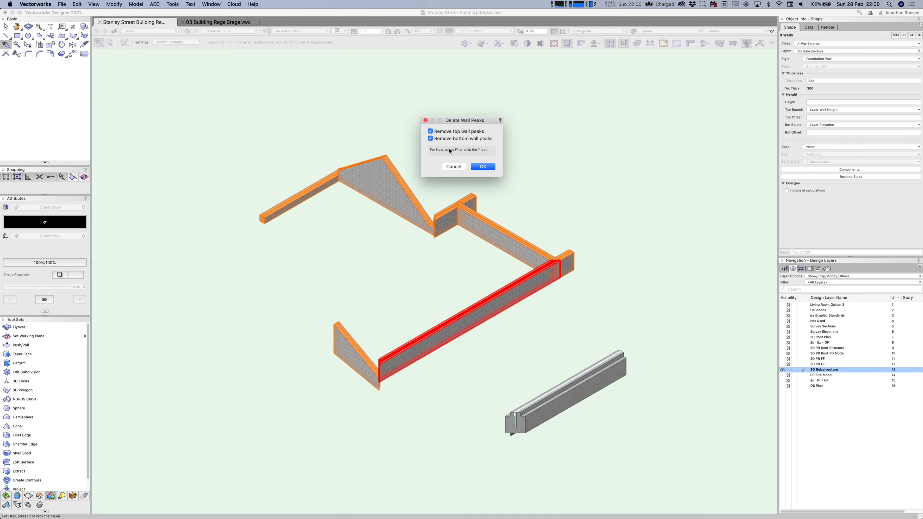
{"action": "left_click", "coordinate": [483, 166]}
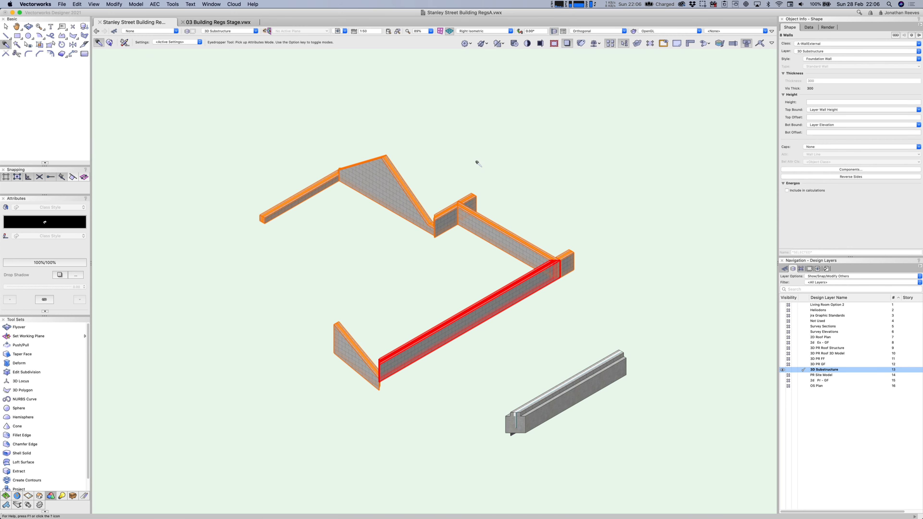
{"action": "key", "text": "x"}
{"action": "key", "text": "x"}
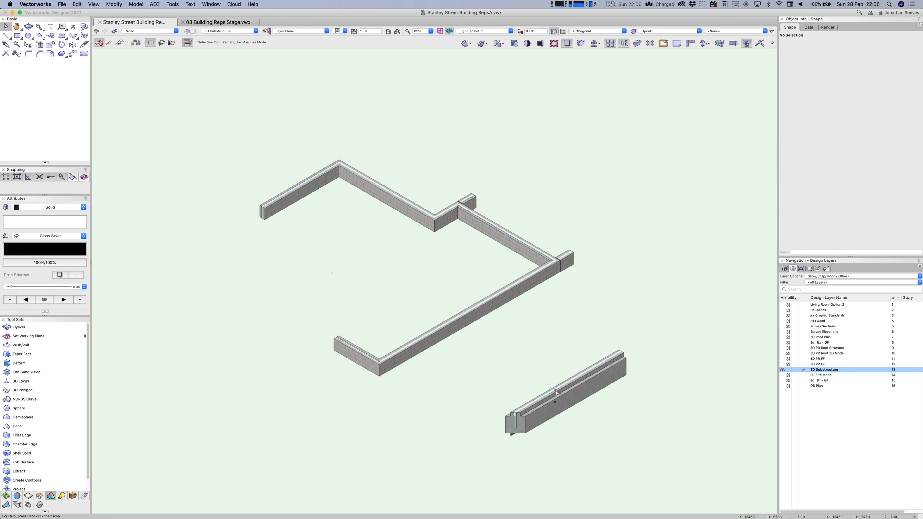
Delete the Foundation Footing and the thin plinth extrude beneath the lower wall.
{"action": "left_click", "coordinate": [554, 390]}
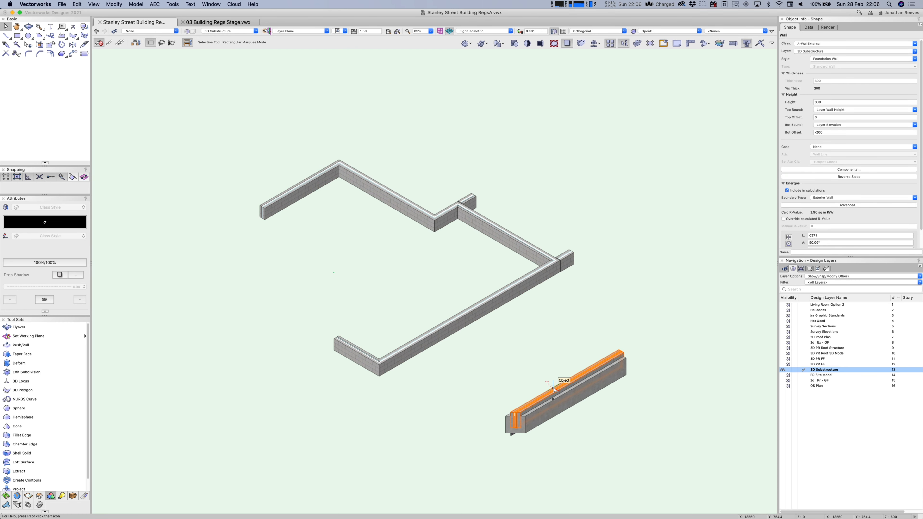
{"action": "left_click", "coordinate": [555, 418]}
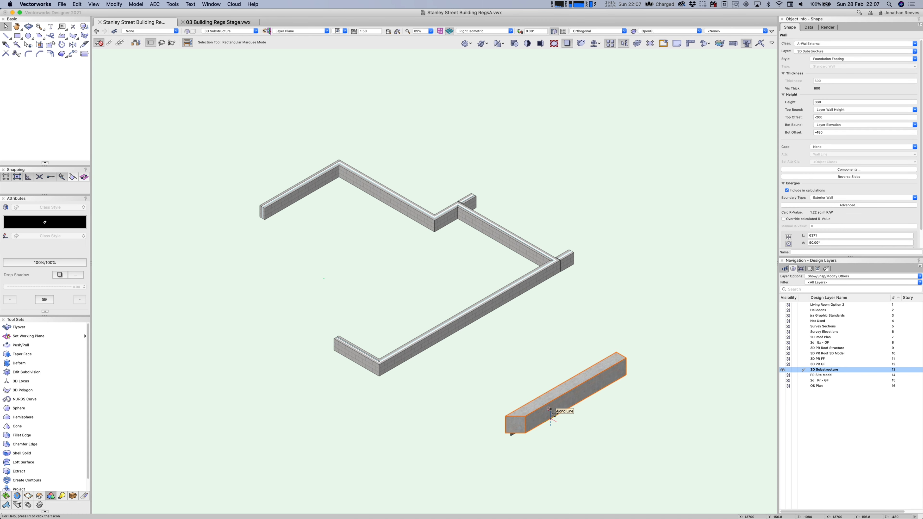
{"action": "key", "text": "Delete"}
{"action": "left_click", "coordinate": [530, 422]}
{"action": "left_click_drag", "start_coordinate": [530, 424], "coordinate": [523, 361]}
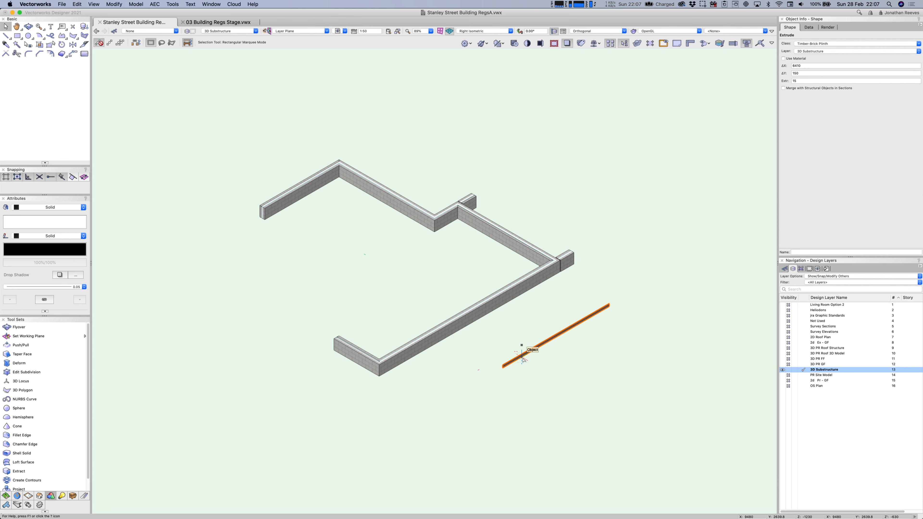
{"action": "key", "text": "Delete"}
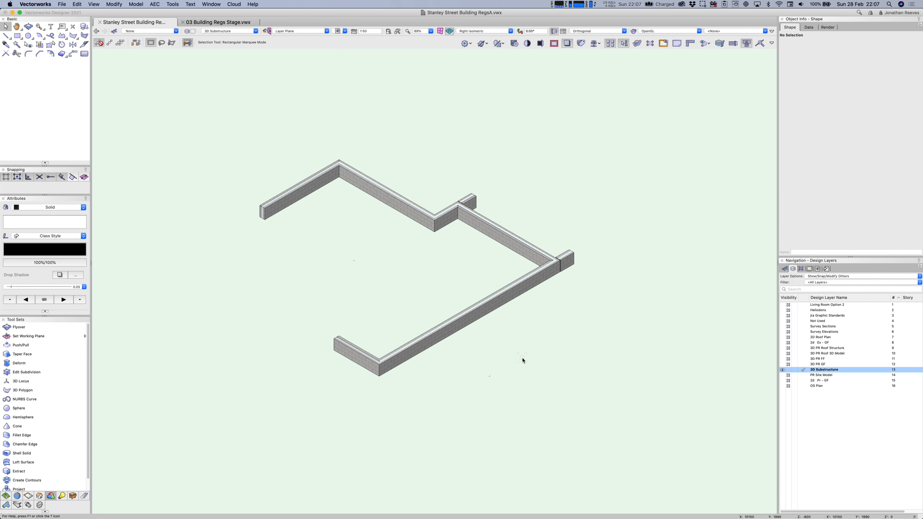
Duplicate the 3D Substructure layer and set 3D Substructure-2's elevation to -1m.
{"action": "right_click", "coordinate": [818, 370]}
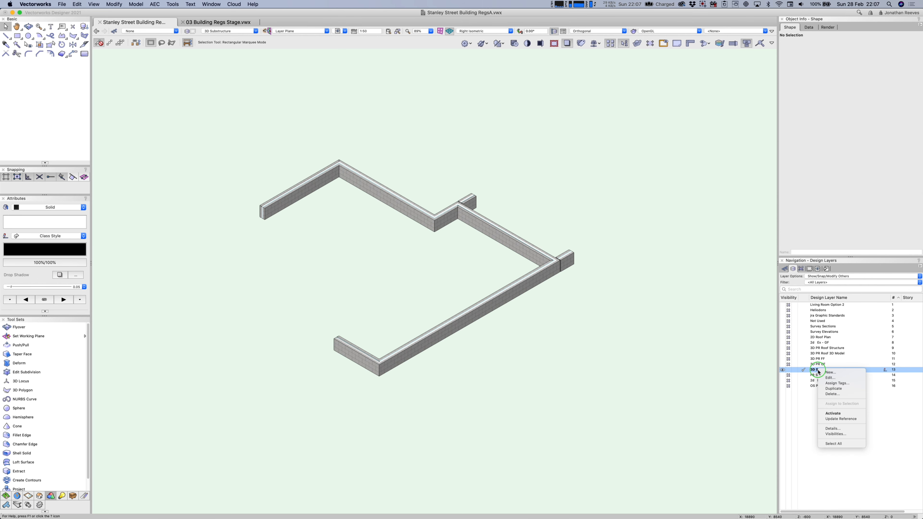
{"action": "left_click", "coordinate": [830, 391]}
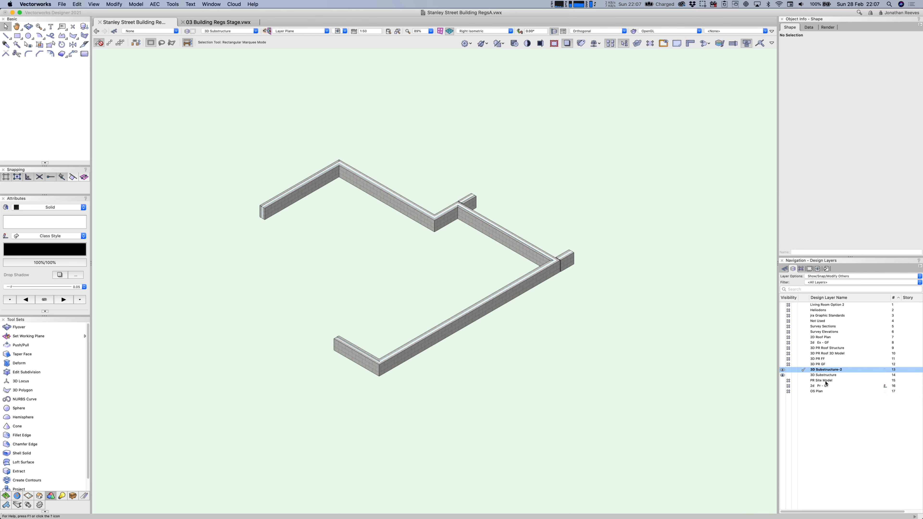
{"action": "right_click", "coordinate": [825, 371]}
{"action": "left_click", "coordinate": [827, 381]}
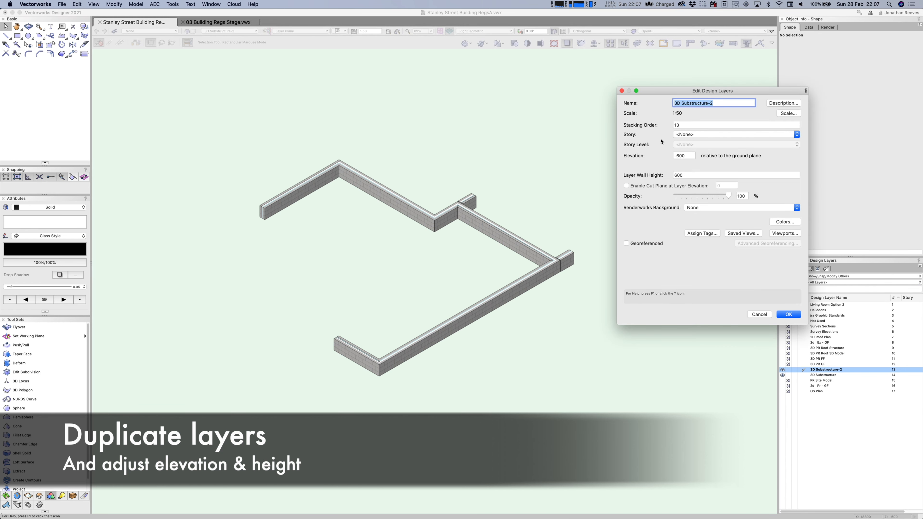
{"action": "left_click_drag", "start_coordinate": [688, 154], "coordinate": [667, 156]}
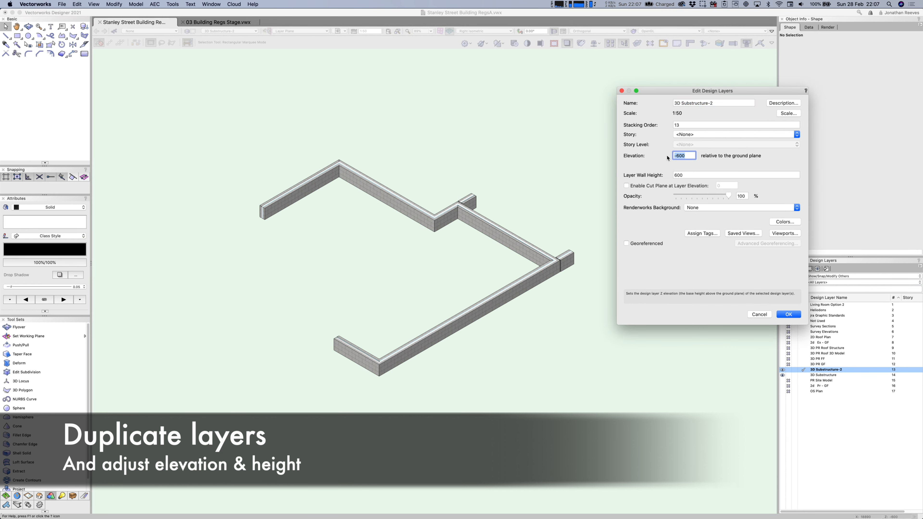
{"action": "type", "text": "-1m"}
{"action": "key", "text": "Tab"}
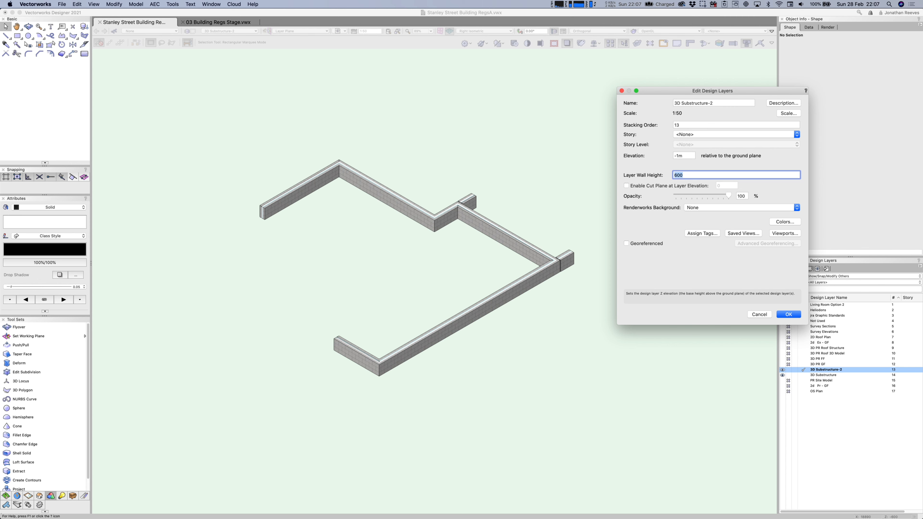
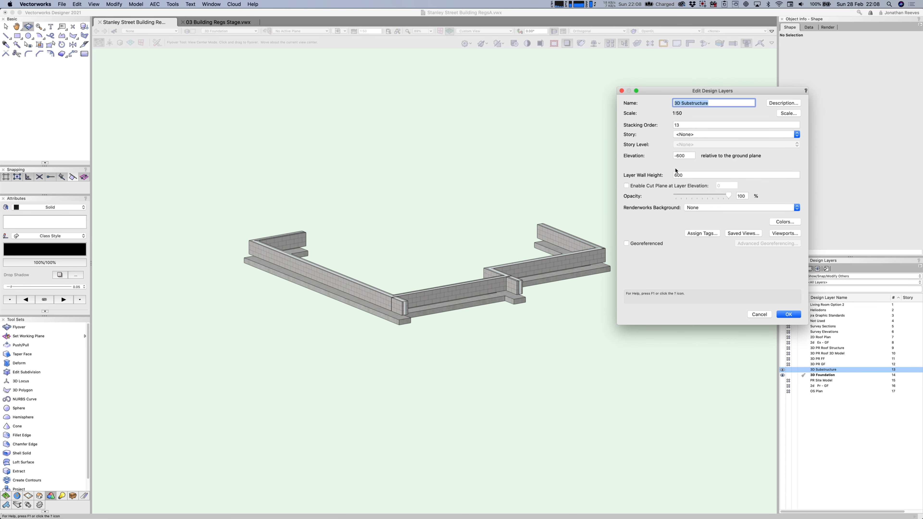
Change 3D Substructure's elevation to -775 and its layer wall height to 775, then confirm.
{"action": "left_click_drag", "start_coordinate": [686, 155], "coordinate": [663, 154]}
{"action": "type", "text": "-775"}
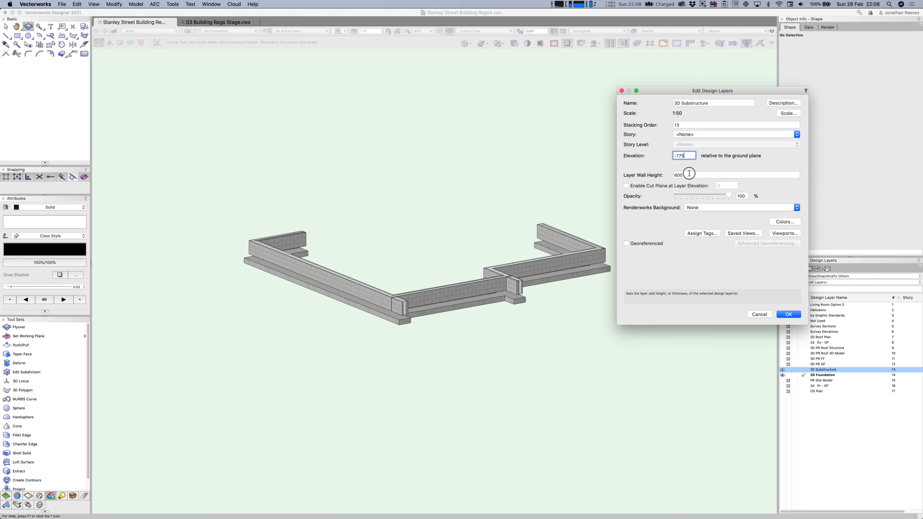
{"action": "key", "text": "Tab"}
{"action": "type", "text": "77"}
{"action": "key", "text": "Return"}
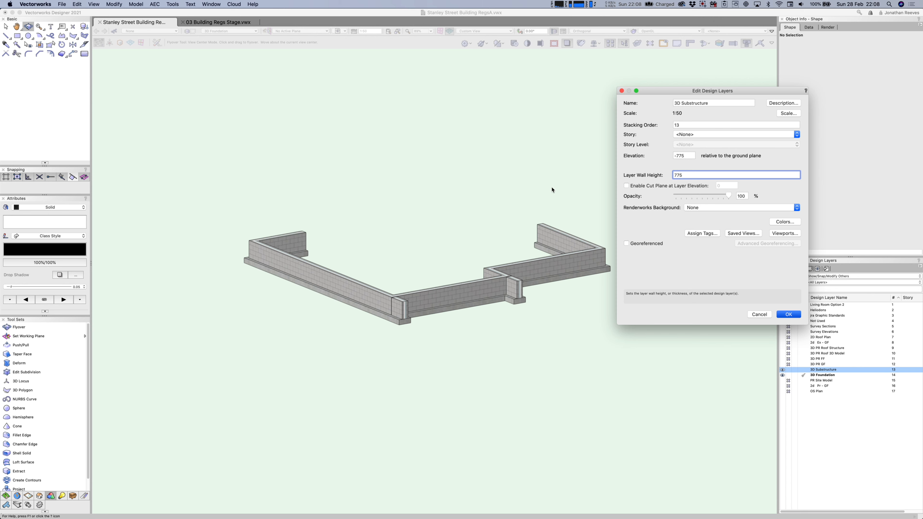
Make the 3D PR GF layer visible and orbit to see the house on its foundations.
{"action": "key", "text": "x"}
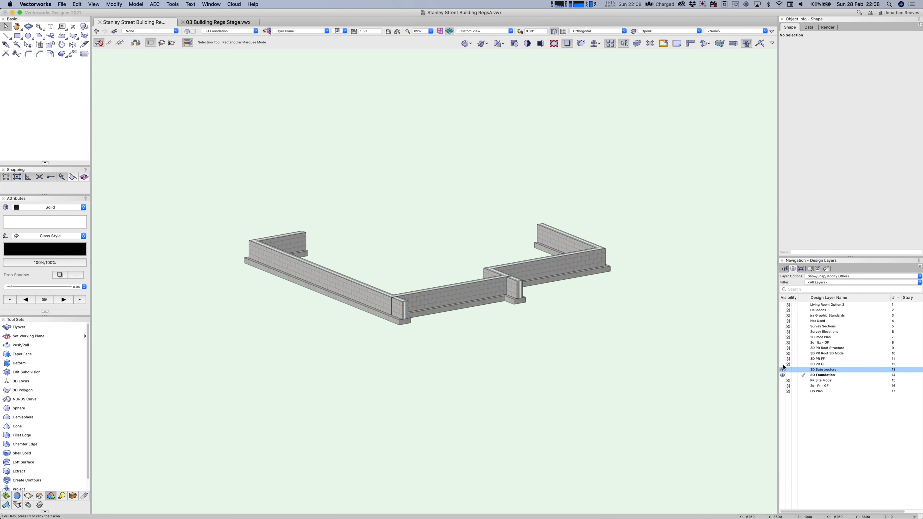
{"action": "left_click", "coordinate": [783, 364]}
{"action": "key", "text": "c"}
{"action": "left_click_drag", "start_coordinate": [536, 336], "coordinate": [466, 359]}
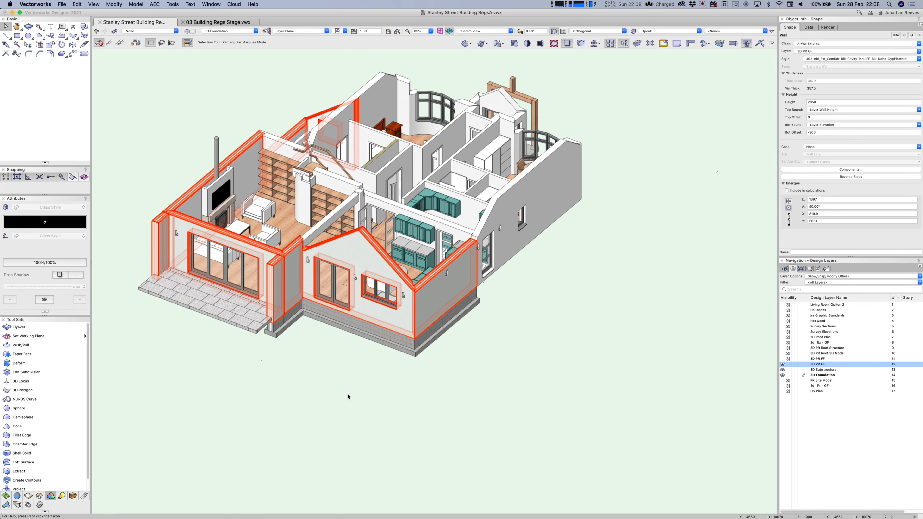
{"action": "middle_click_drag", "start_coordinate": [315, 389], "coordinate": [422, 411], "text": "super"}
Deselect the walls, save the Stanley Street Building RegsA file, and list the sheet layers.
{"action": "left_click", "coordinate": [635, 355]}
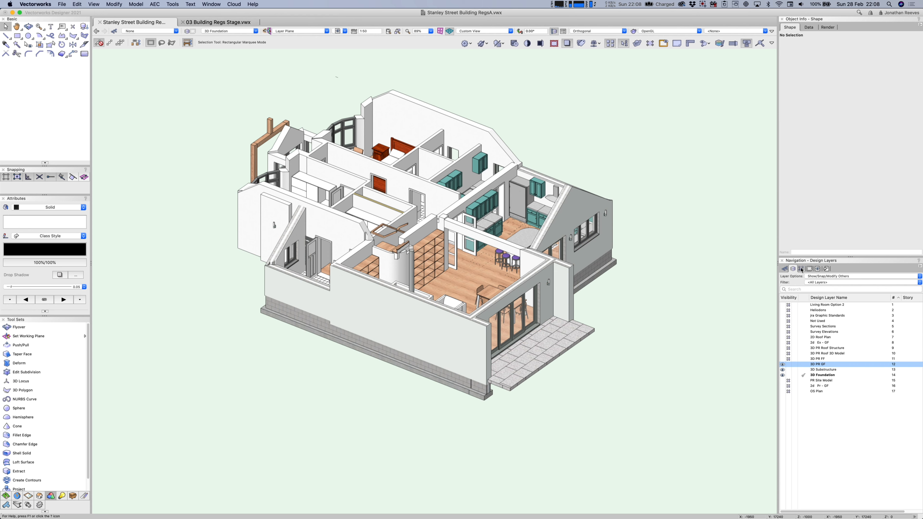
{"action": "key", "text": "super+s"}
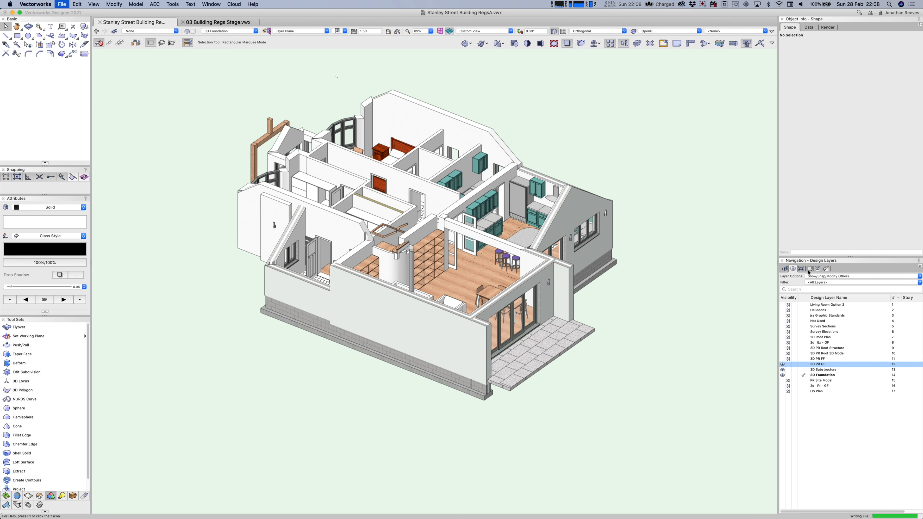
{"action": "left_click", "coordinate": [810, 269]}
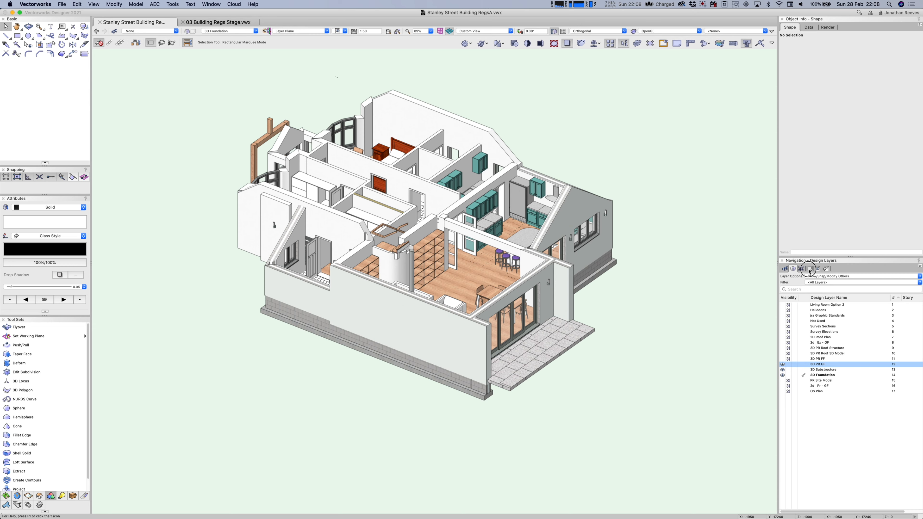
Activate the 15 Sections sheet and delete the gradient ground fill from the viewport annotations.
{"action": "double_click", "coordinate": [826, 380]}
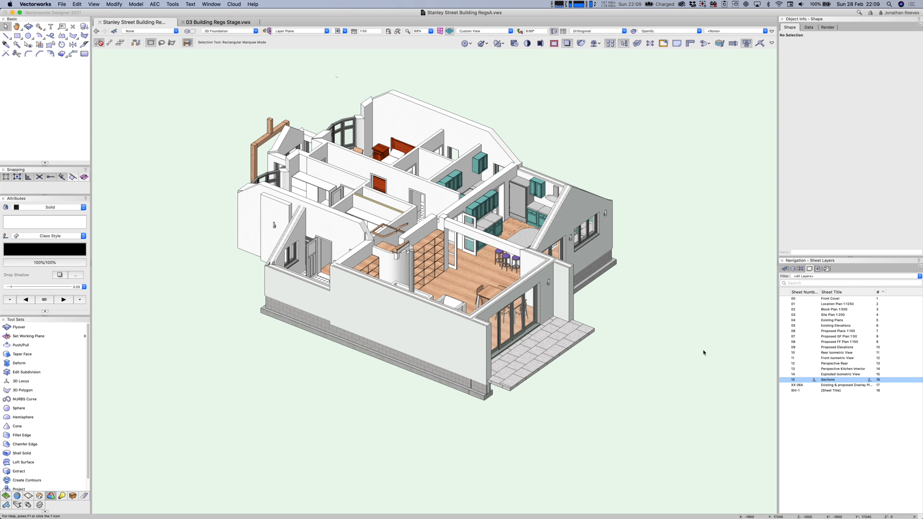
{"action": "key", "text": "Return"}
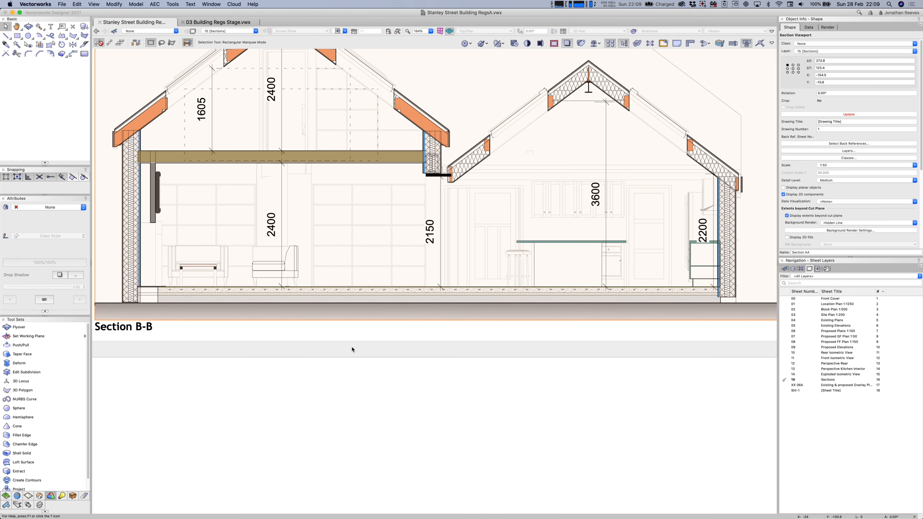
{"action": "left_click", "coordinate": [358, 312]}
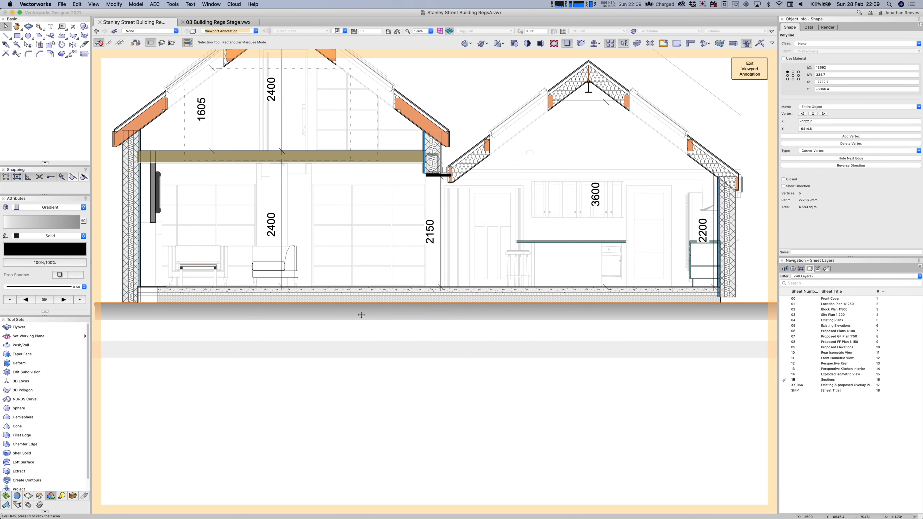
{"action": "key", "text": "Delete"}
{"action": "left_click", "coordinate": [750, 69]}
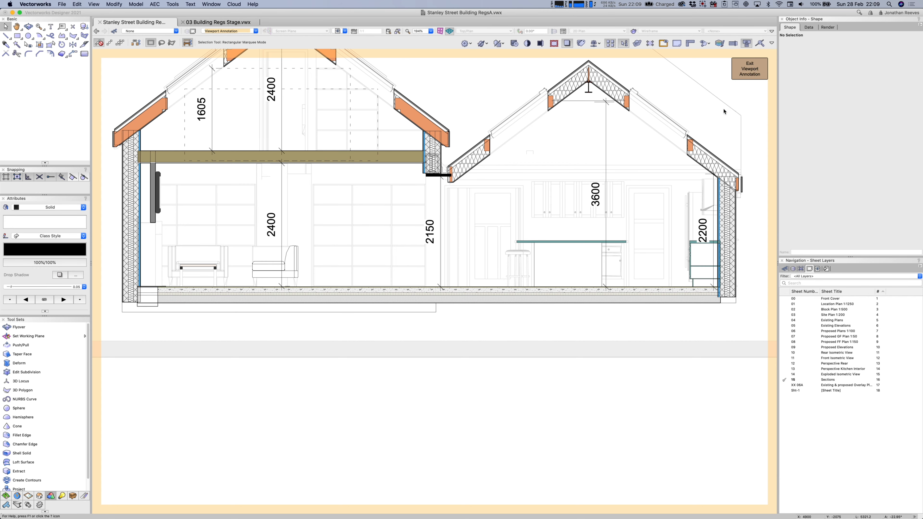
Turn on the 3D Substructure and 3D Foundation layers in the section viewport.
{"action": "scroll", "coordinate": [574, 315], "scroll_direction": "down", "scroll_amount": 3}
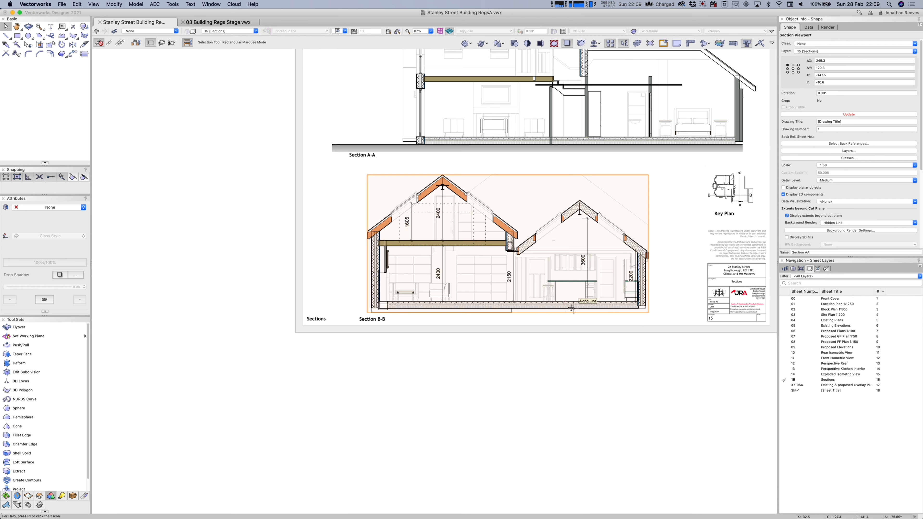
{"action": "left_click", "coordinate": [839, 150]}
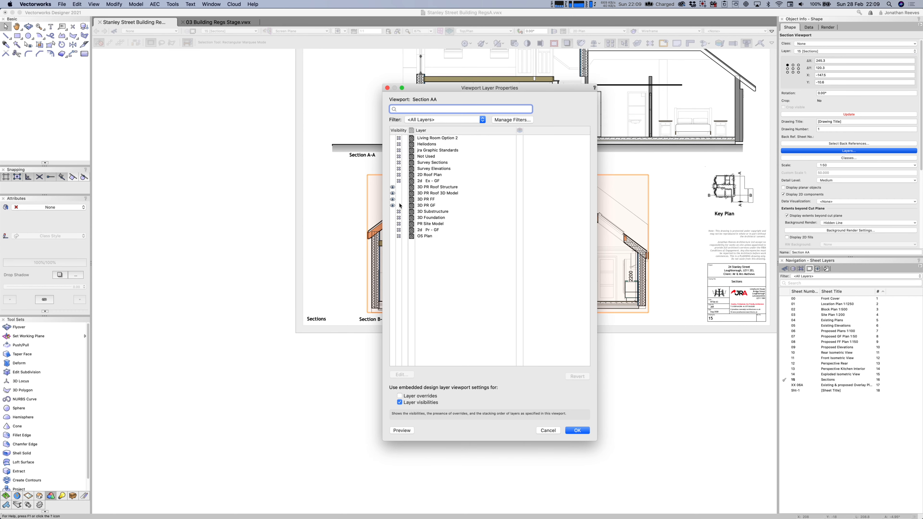
{"action": "left_click", "coordinate": [392, 212]}
{"action": "left_click", "coordinate": [393, 218]}
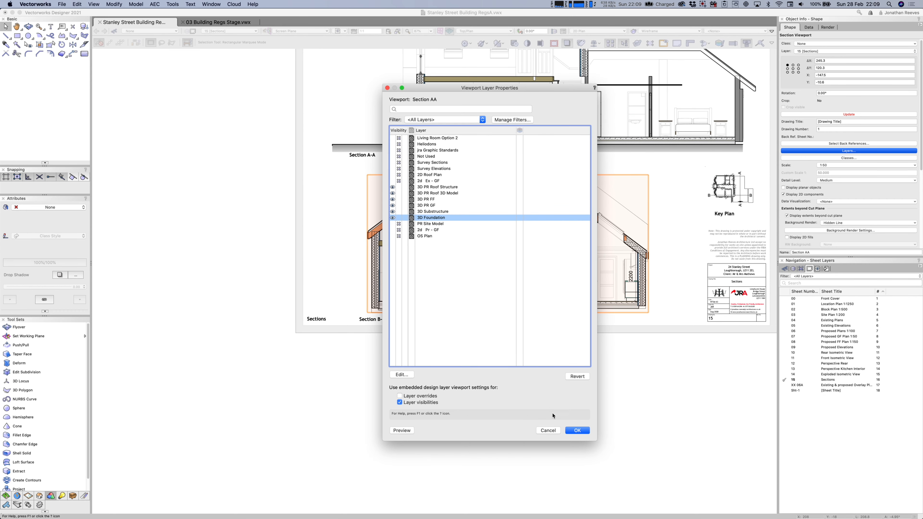
{"action": "left_click", "coordinate": [577, 430]}
{"action": "key", "text": "super+6"}
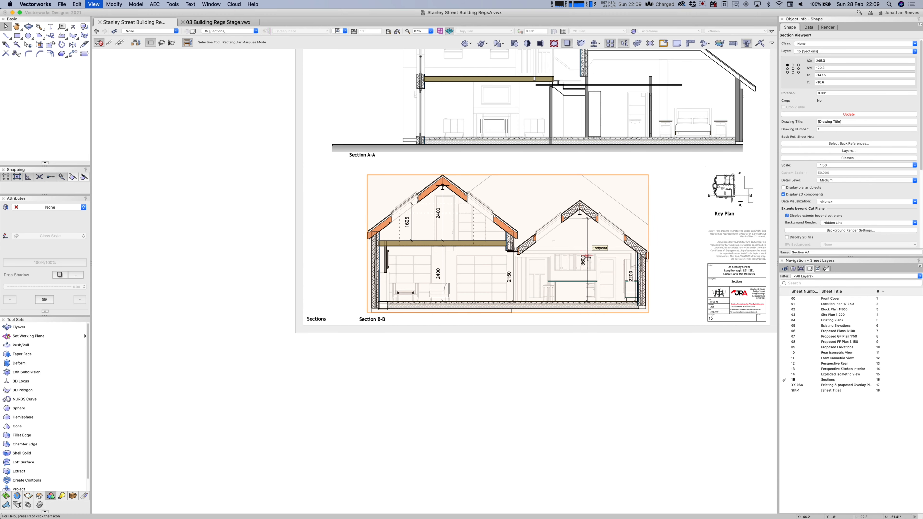
Show A-(PIR)FoamInsulation, A-CavityWallAirSpace, Wall-Insulation Colour and Timber-Brick Plinth classes, then update the viewport.
{"action": "left_click", "coordinate": [847, 158]}
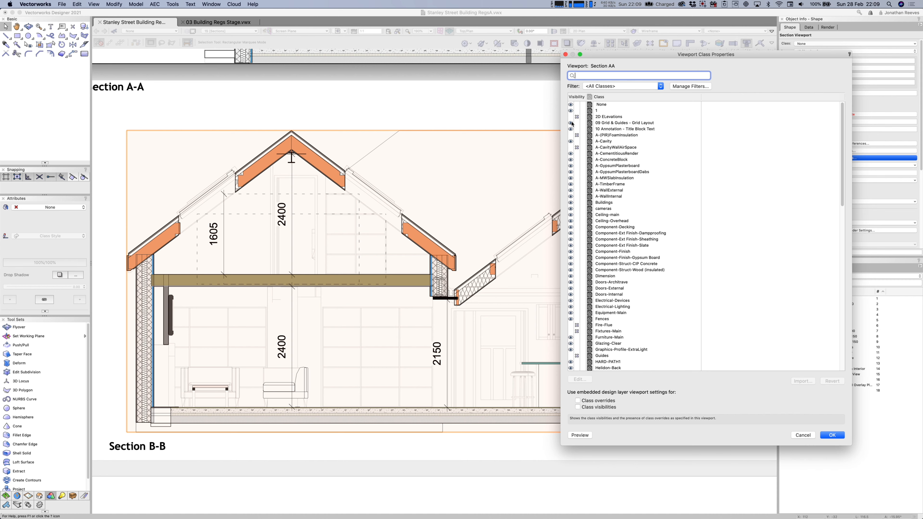
{"action": "left_click", "coordinate": [571, 135]}
{"action": "left_click", "coordinate": [571, 147]}
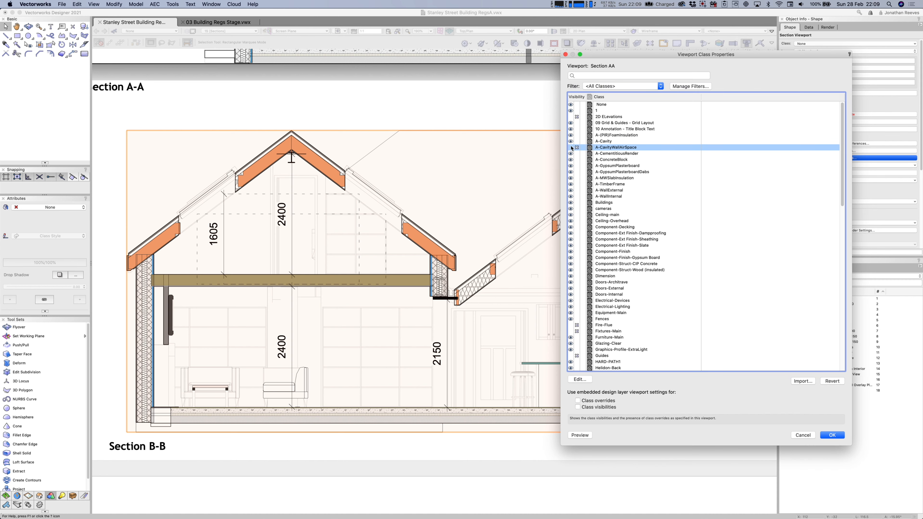
{"action": "scroll", "coordinate": [663, 261], "scroll_direction": "down", "scroll_amount": 5}
{"action": "scroll", "coordinate": [663, 263], "scroll_direction": "down", "scroll_amount": 10}
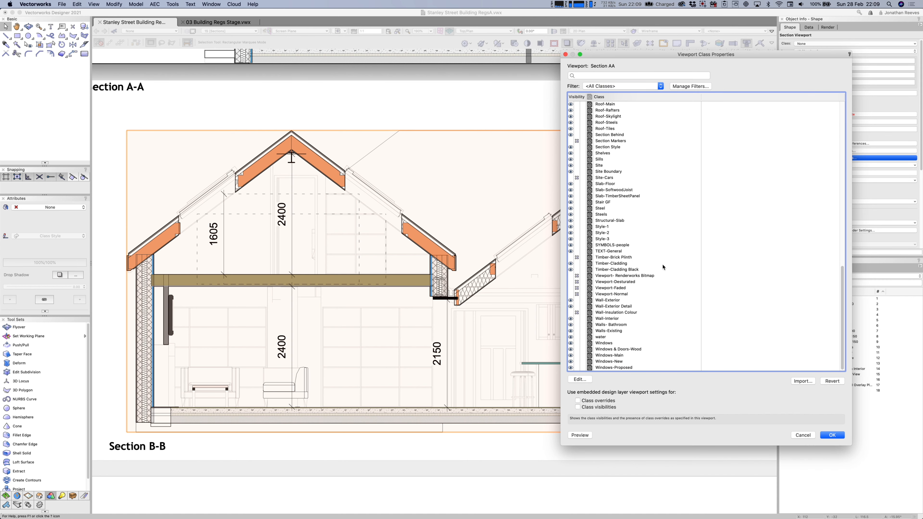
{"action": "left_click", "coordinate": [572, 313]}
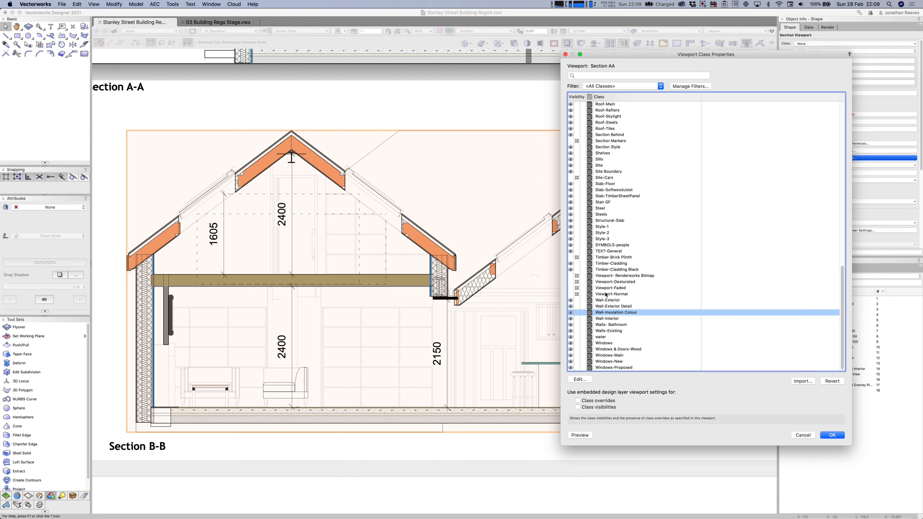
{"action": "left_click", "coordinate": [572, 257]}
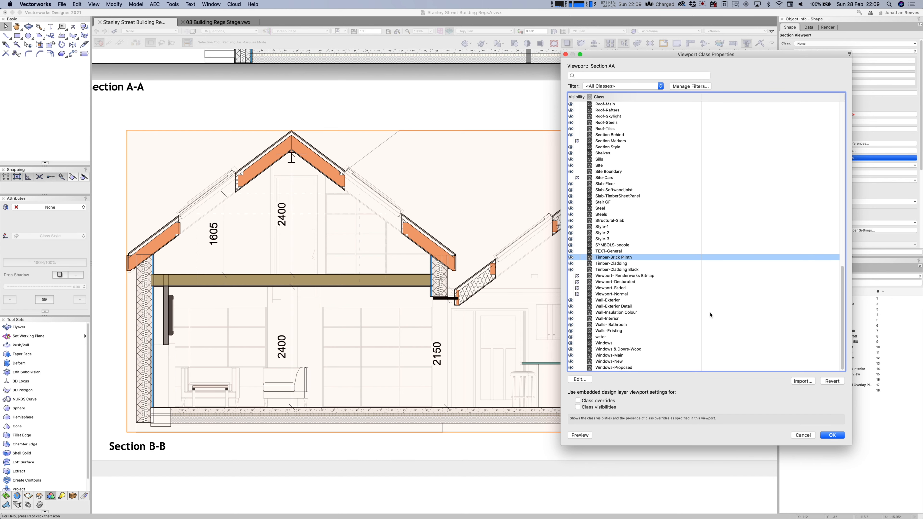
{"action": "left_click", "coordinate": [833, 436]}
{"action": "left_click", "coordinate": [840, 115]}
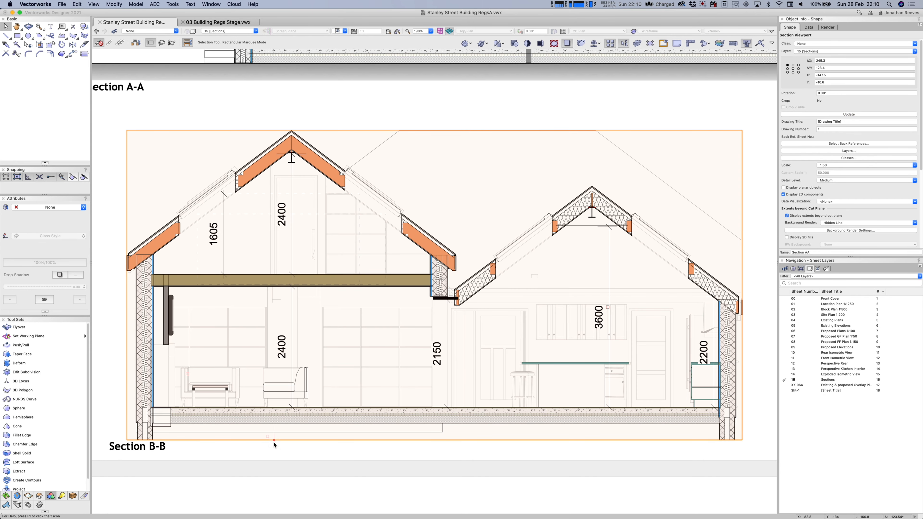
Set the section viewport's Height Range to Infinite in Advanced Properties.
{"action": "scroll", "coordinate": [282, 442], "scroll_direction": "down", "scroll_amount": 1}
{"action": "key", "text": "h"}
{"action": "left_click_drag", "start_coordinate": [286, 448], "coordinate": [302, 394]}
{"action": "key", "text": "x"}
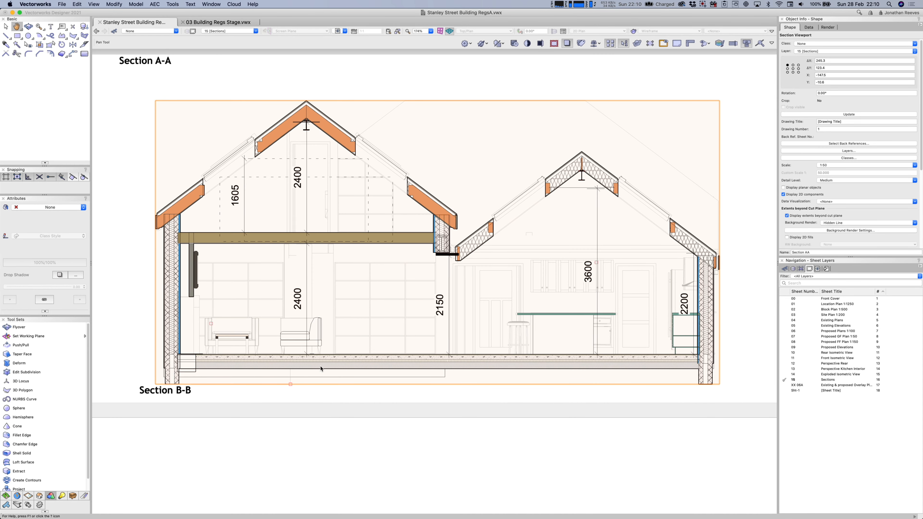
{"action": "scroll", "coordinate": [867, 237], "scroll_direction": "down", "scroll_amount": 4}
{"action": "scroll", "coordinate": [867, 238], "scroll_direction": "down", "scroll_amount": 2}
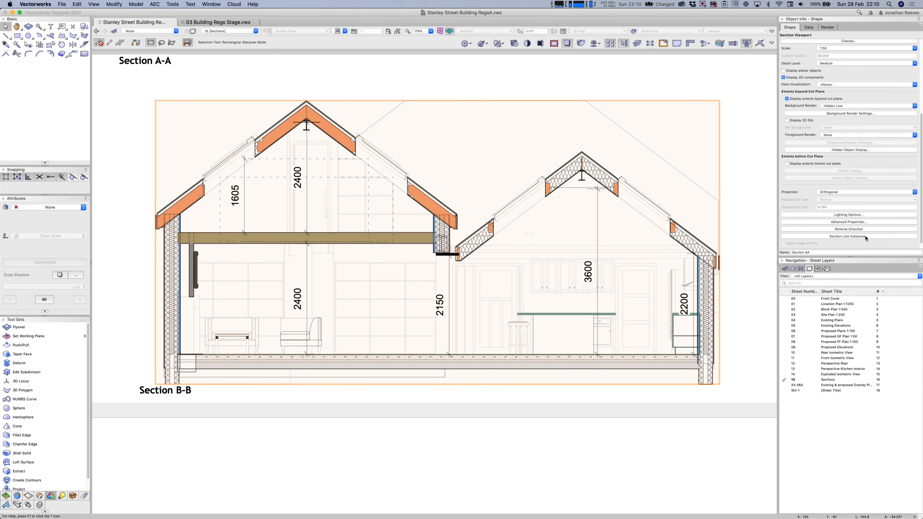
{"action": "left_click", "coordinate": [852, 220]}
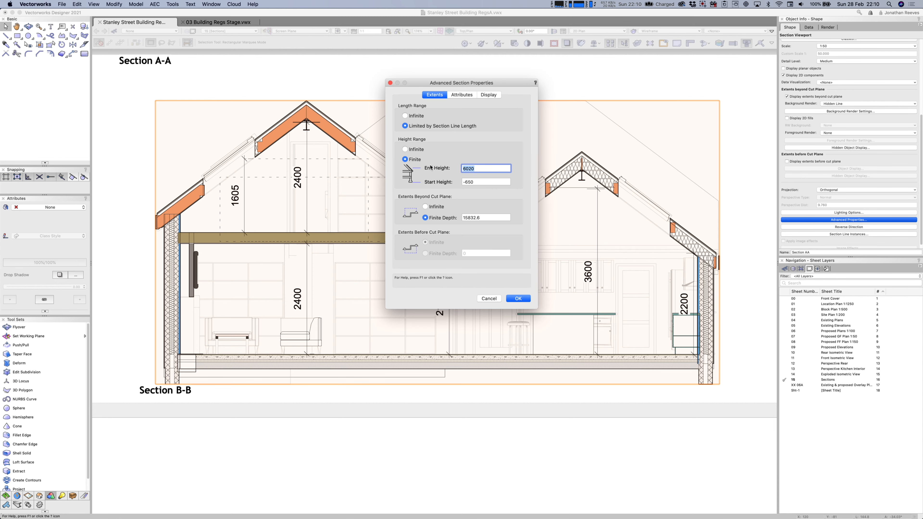
{"action": "left_click", "coordinate": [405, 150]}
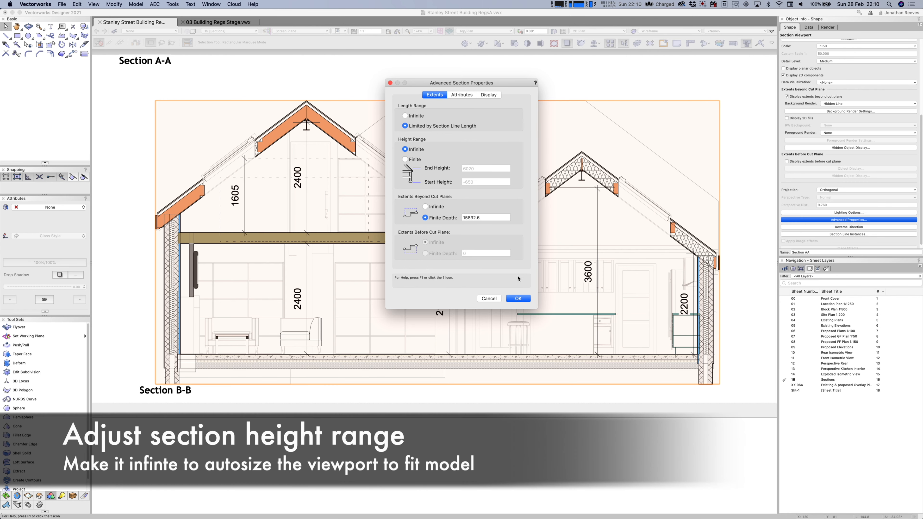
{"action": "left_click", "coordinate": [518, 298]}
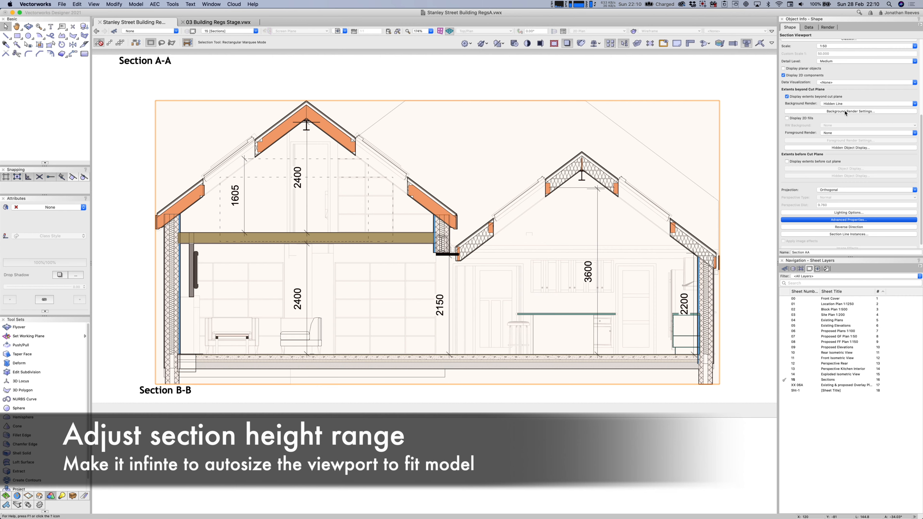
Update Section B-B to its full-height extents and drag the viewport higher on the sheet.
{"action": "scroll", "coordinate": [837, 91], "scroll_direction": "up", "scroll_amount": 3}
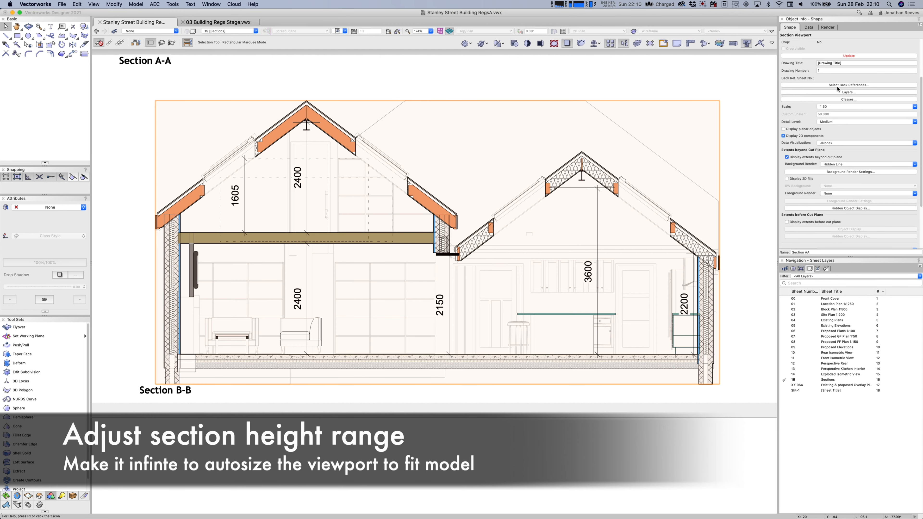
{"action": "left_click", "coordinate": [849, 56]}
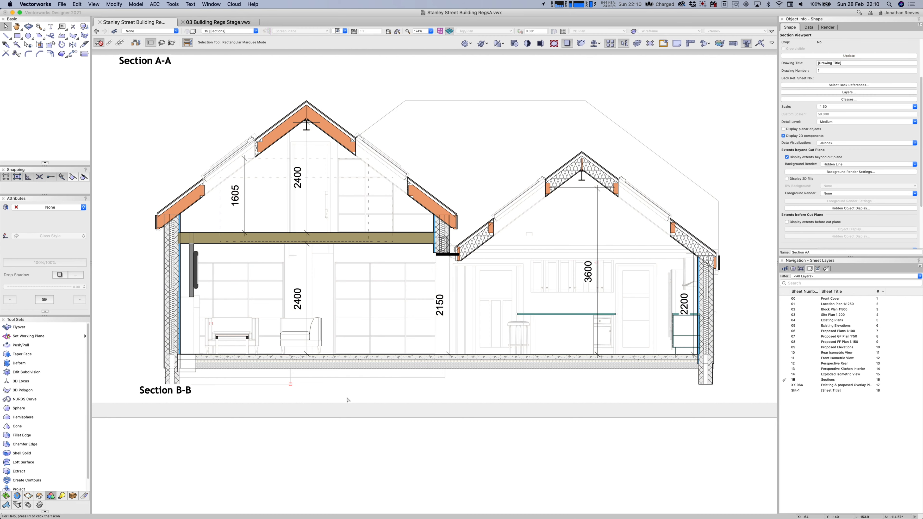
{"action": "scroll", "coordinate": [347, 401], "scroll_direction": "down", "scroll_amount": 5}
{"action": "left_click_drag", "start_coordinate": [218, 152], "coordinate": [584, 451]}
{"action": "left_click_drag", "start_coordinate": [331, 287], "coordinate": [331, 272]}
Place Section B-B, then select Section A-A and set its Height Range to Infinite.
{"action": "left_click", "coordinate": [340, 480]}
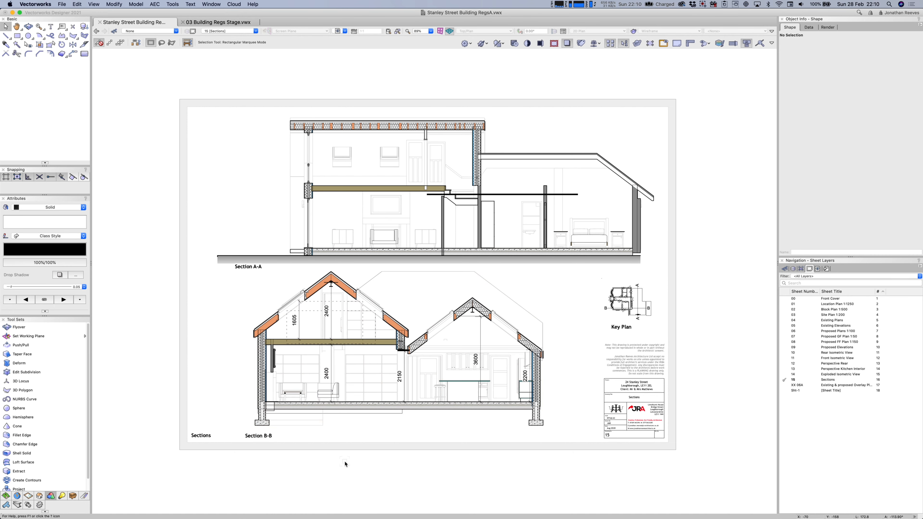
{"action": "left_click", "coordinate": [376, 256]}
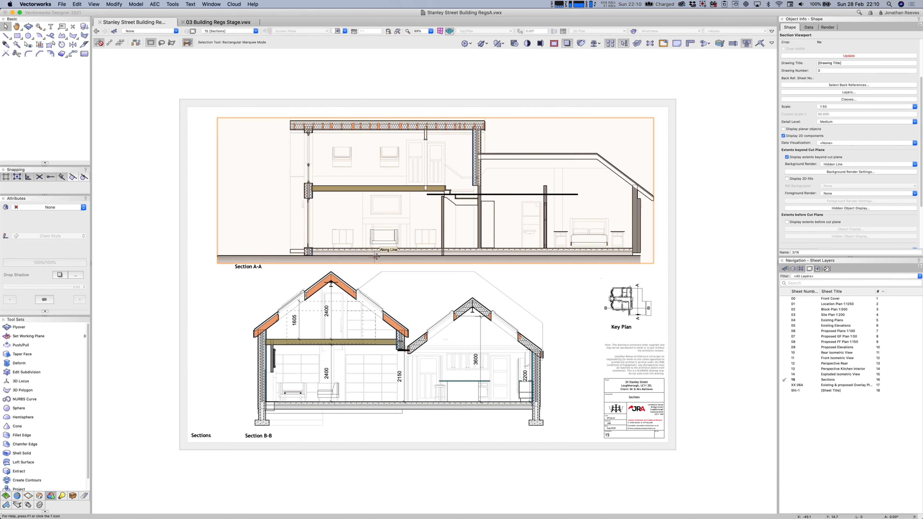
{"action": "double_click", "coordinate": [375, 257]}
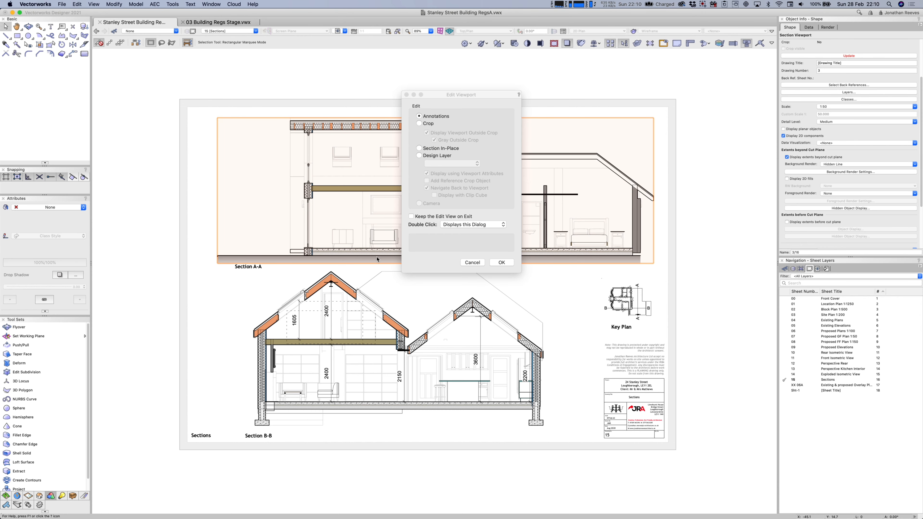
{"action": "left_click", "coordinate": [424, 123]}
{"action": "left_click", "coordinate": [502, 262]}
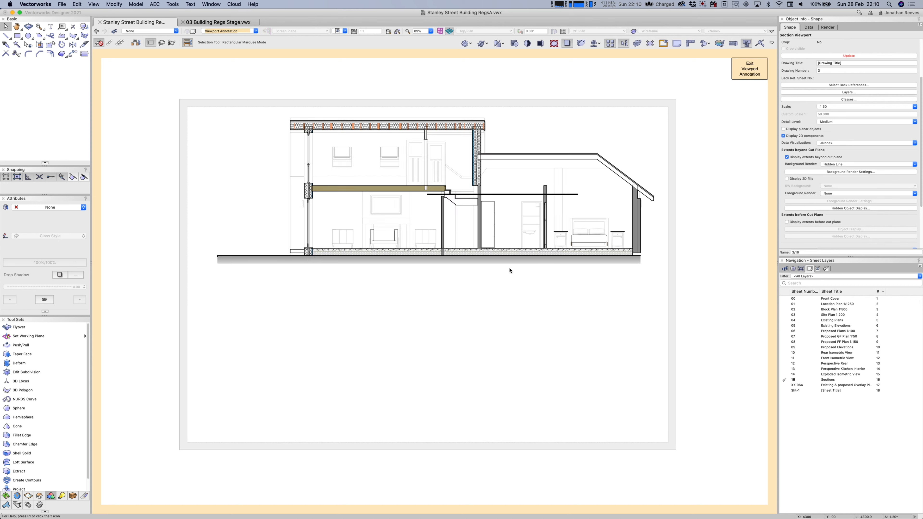
{"action": "left_click", "coordinate": [748, 71]}
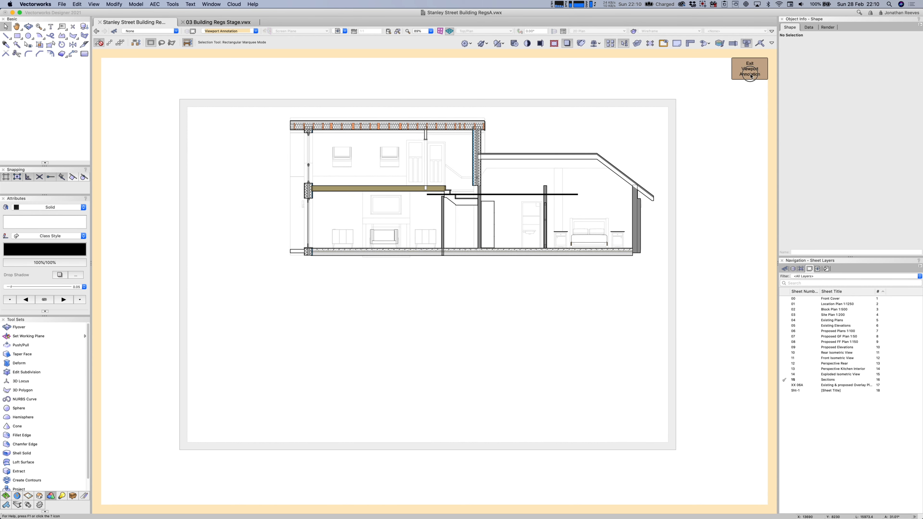
{"action": "scroll", "coordinate": [855, 198], "scroll_direction": "down", "scroll_amount": 4}
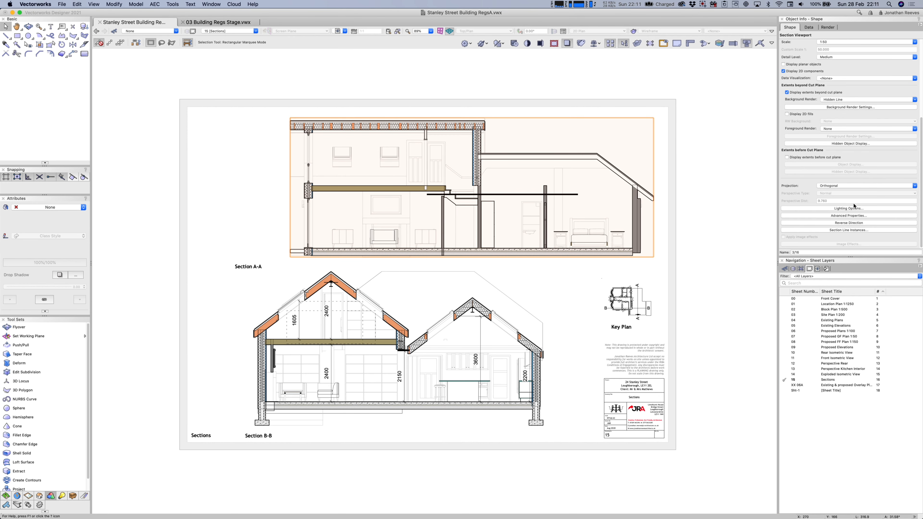
{"action": "left_click", "coordinate": [853, 216]}
{"action": "left_click", "coordinate": [405, 149]}
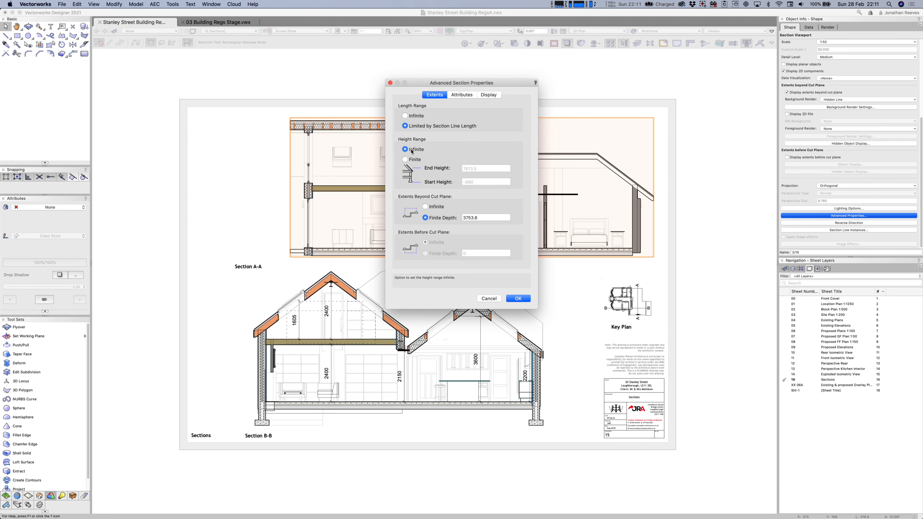
{"action": "left_click", "coordinate": [519, 298]}
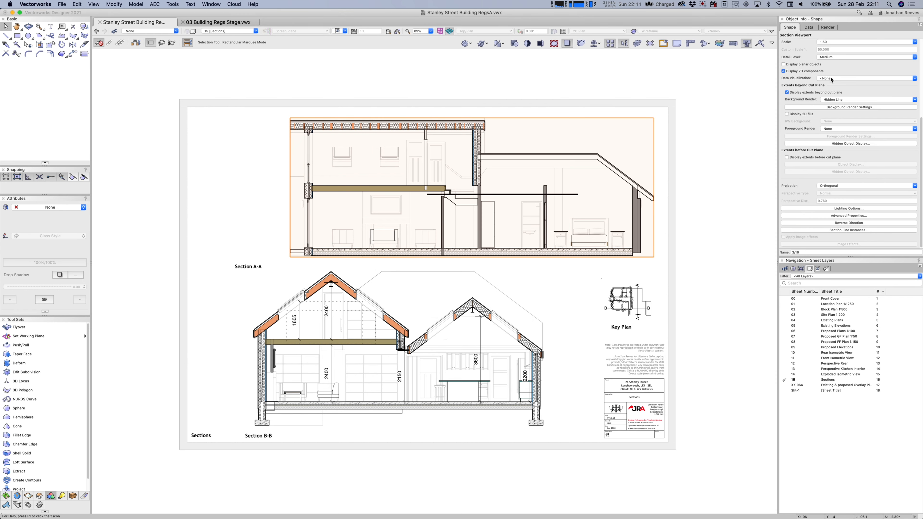
Make the 3D Substructure and 3D Foundation layers visible in Section A-A.
{"action": "scroll", "coordinate": [835, 98], "scroll_direction": "up", "scroll_amount": 5}
{"action": "left_click", "coordinate": [838, 111]}
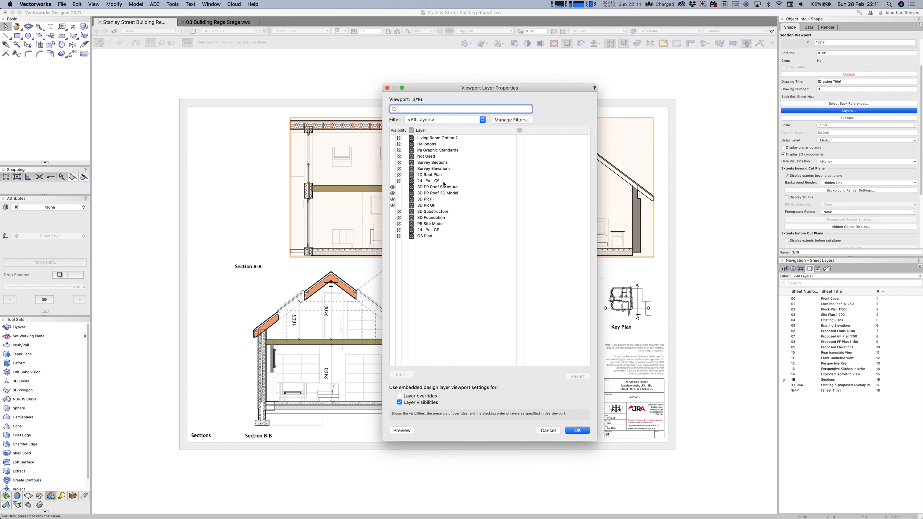
{"action": "left_click", "coordinate": [393, 211]}
{"action": "left_click", "coordinate": [392, 218]}
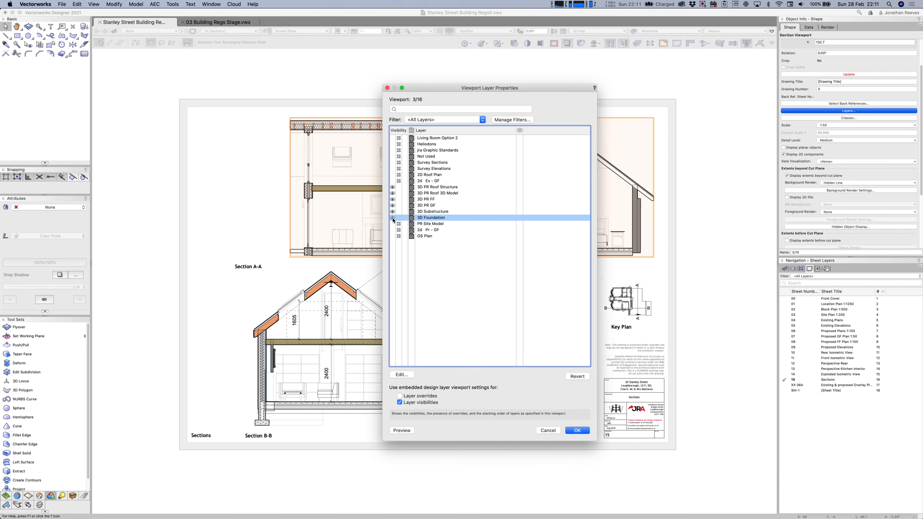
{"action": "key", "text": "Return"}
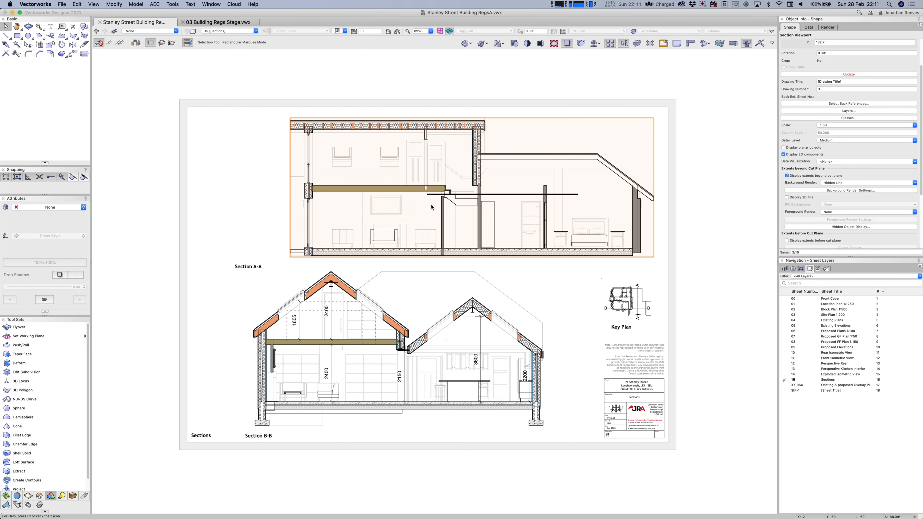
{"action": "key", "text": "i"}
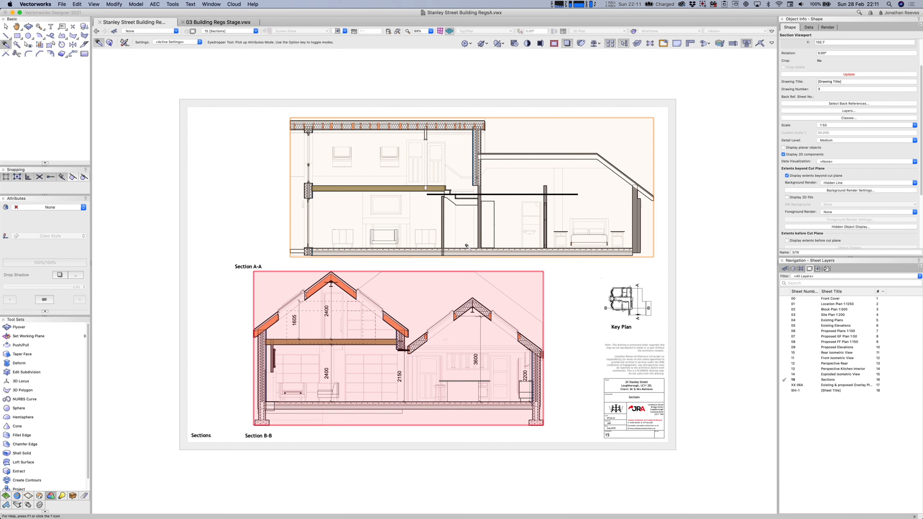
Eyedropper Section B-B's class and layer visibilities onto Section A-A, then update it.
{"action": "left_click", "coordinate": [127, 44]}
{"action": "left_click", "coordinate": [525, 156]}
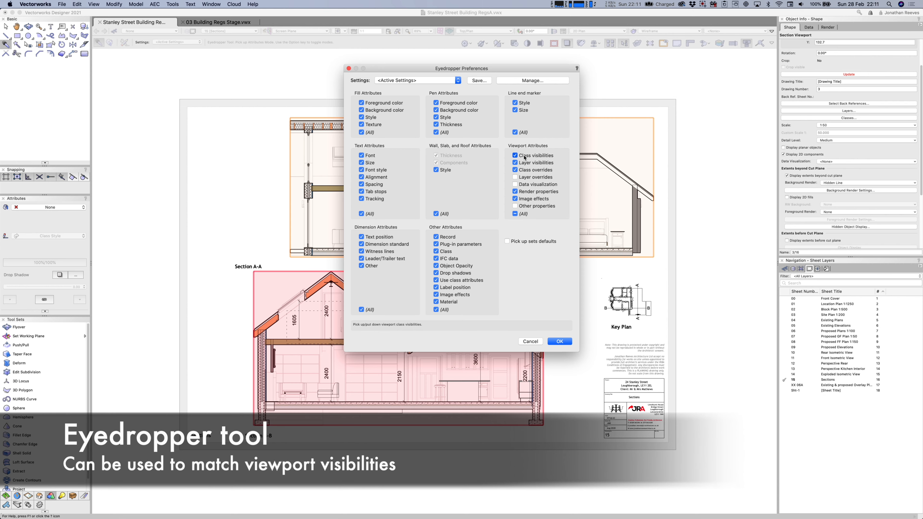
{"action": "left_click", "coordinate": [526, 164]}
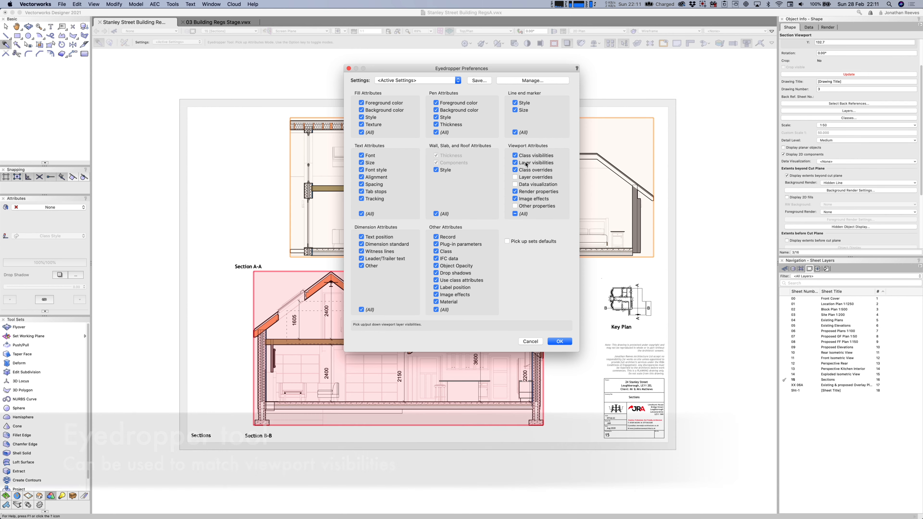
{"action": "left_click", "coordinate": [568, 343]}
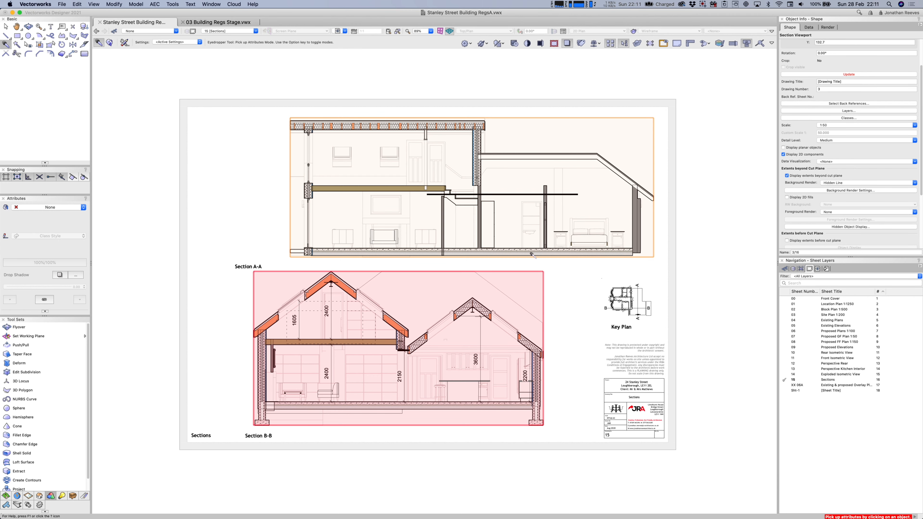
{"action": "left_click", "coordinate": [537, 253], "text": "alt"}
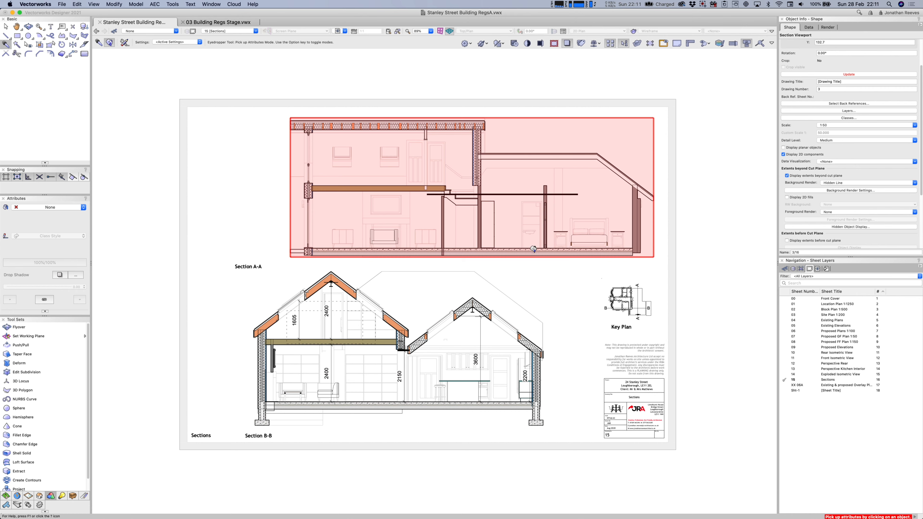
{"action": "key", "text": "x"}
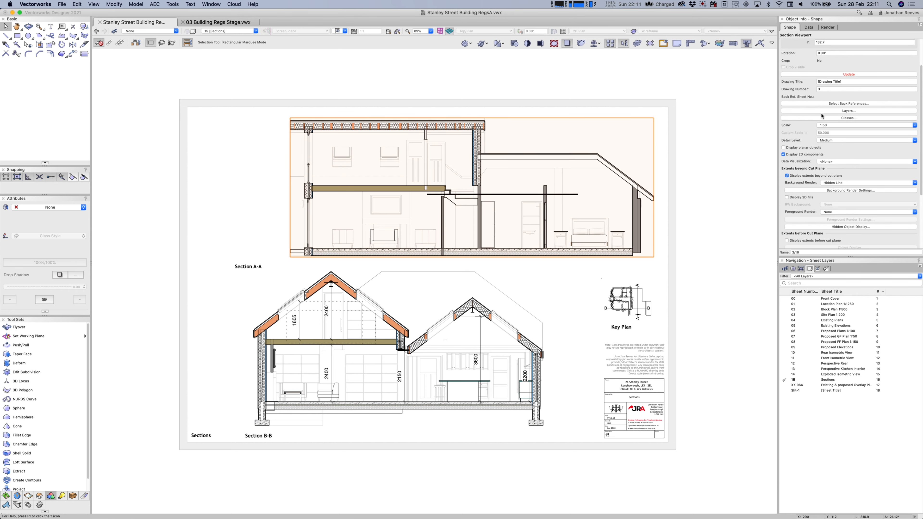
{"action": "left_click", "coordinate": [836, 74]}
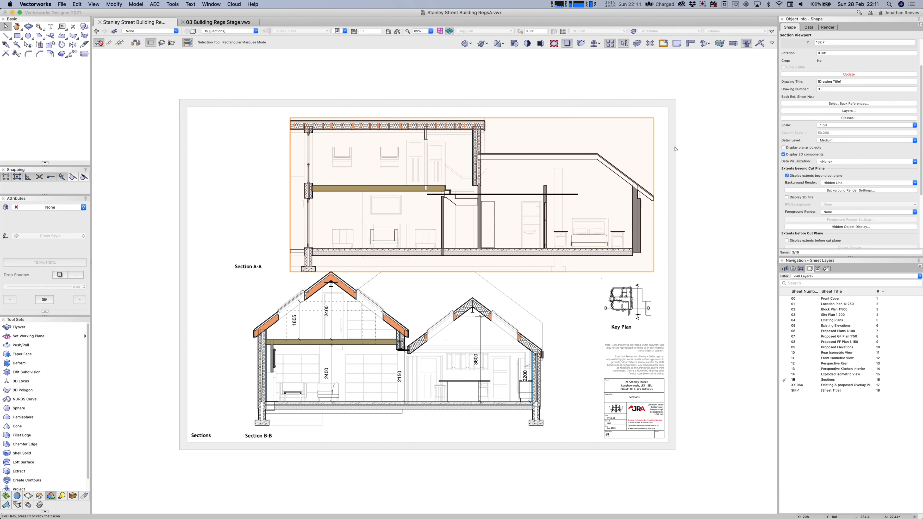
Nudge the Section A-A viewport up and drag its title down beneath it.
{"action": "left_click", "coordinate": [559, 288]}
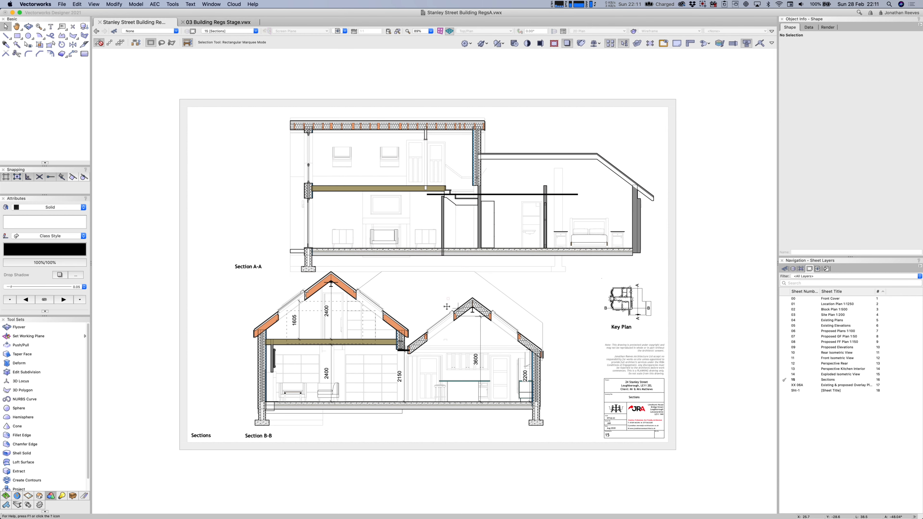
{"action": "scroll", "coordinate": [291, 117], "scroll_direction": "up", "scroll_amount": 3}
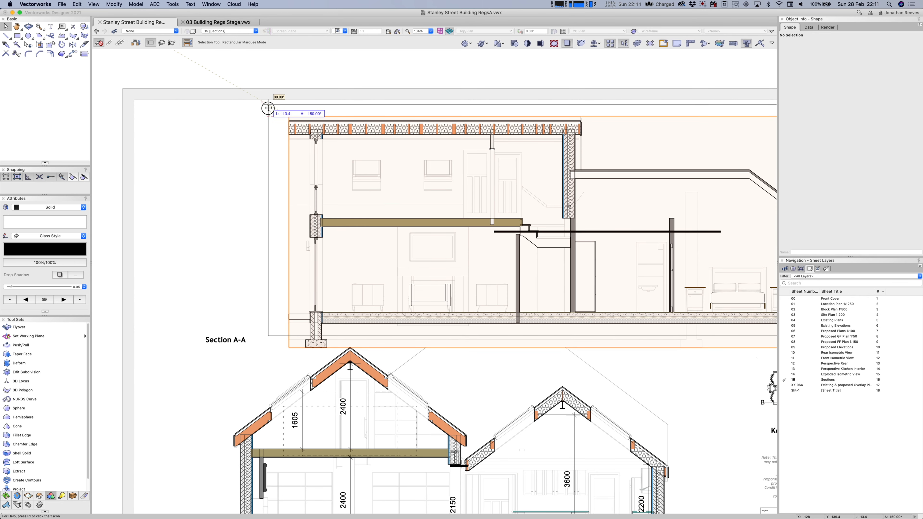
{"action": "left_click_drag", "start_coordinate": [268, 108], "coordinate": [269, 106]}
{"action": "left_click", "coordinate": [206, 275]}
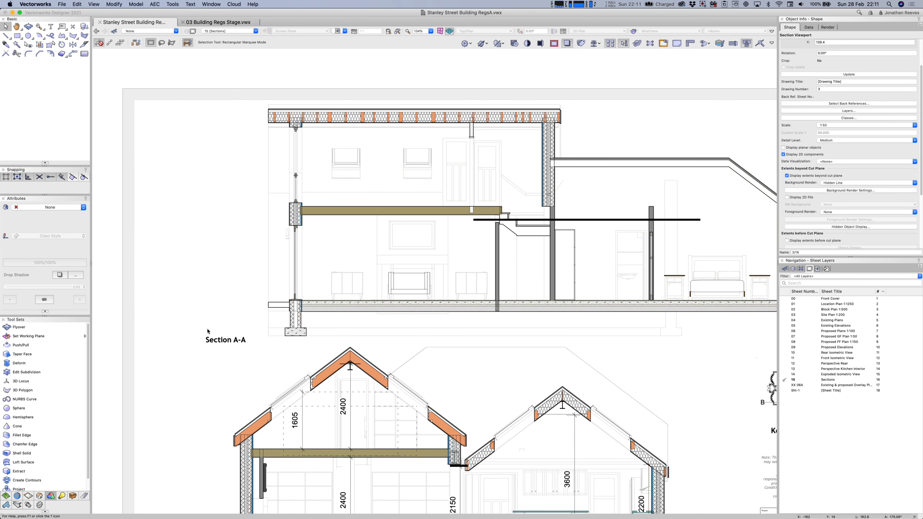
{"action": "scroll", "coordinate": [207, 335], "scroll_direction": "down", "scroll_amount": 2}
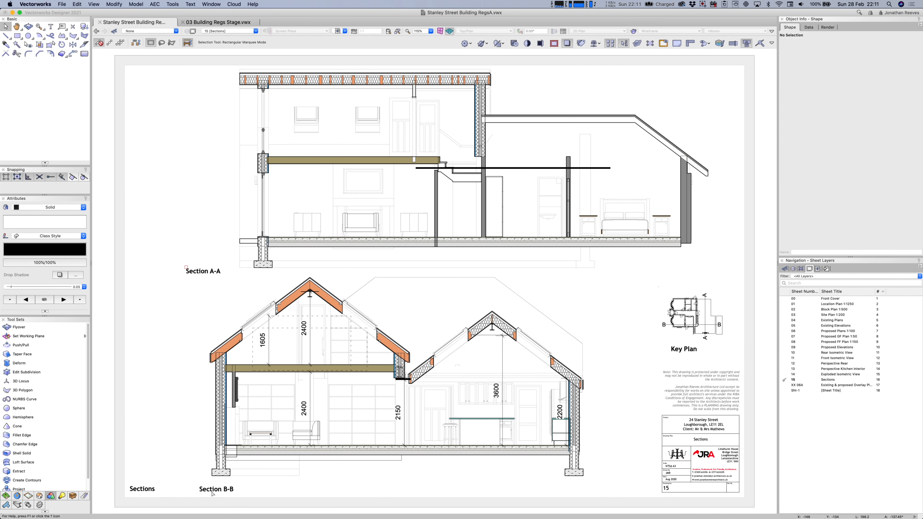
{"action": "mouse_move", "coordinate": [187, 268]}
{"action": "left_mouse_down"}
{"action": "mouse_move", "coordinate": [199, 485]}
{"action": "mouse_move", "coordinate": [204, 268]}
{"action": "left_mouse_up"}
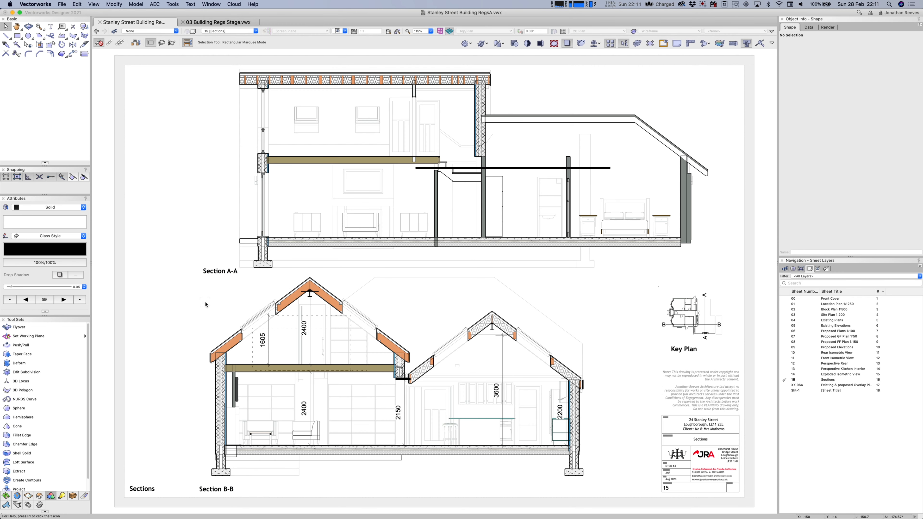